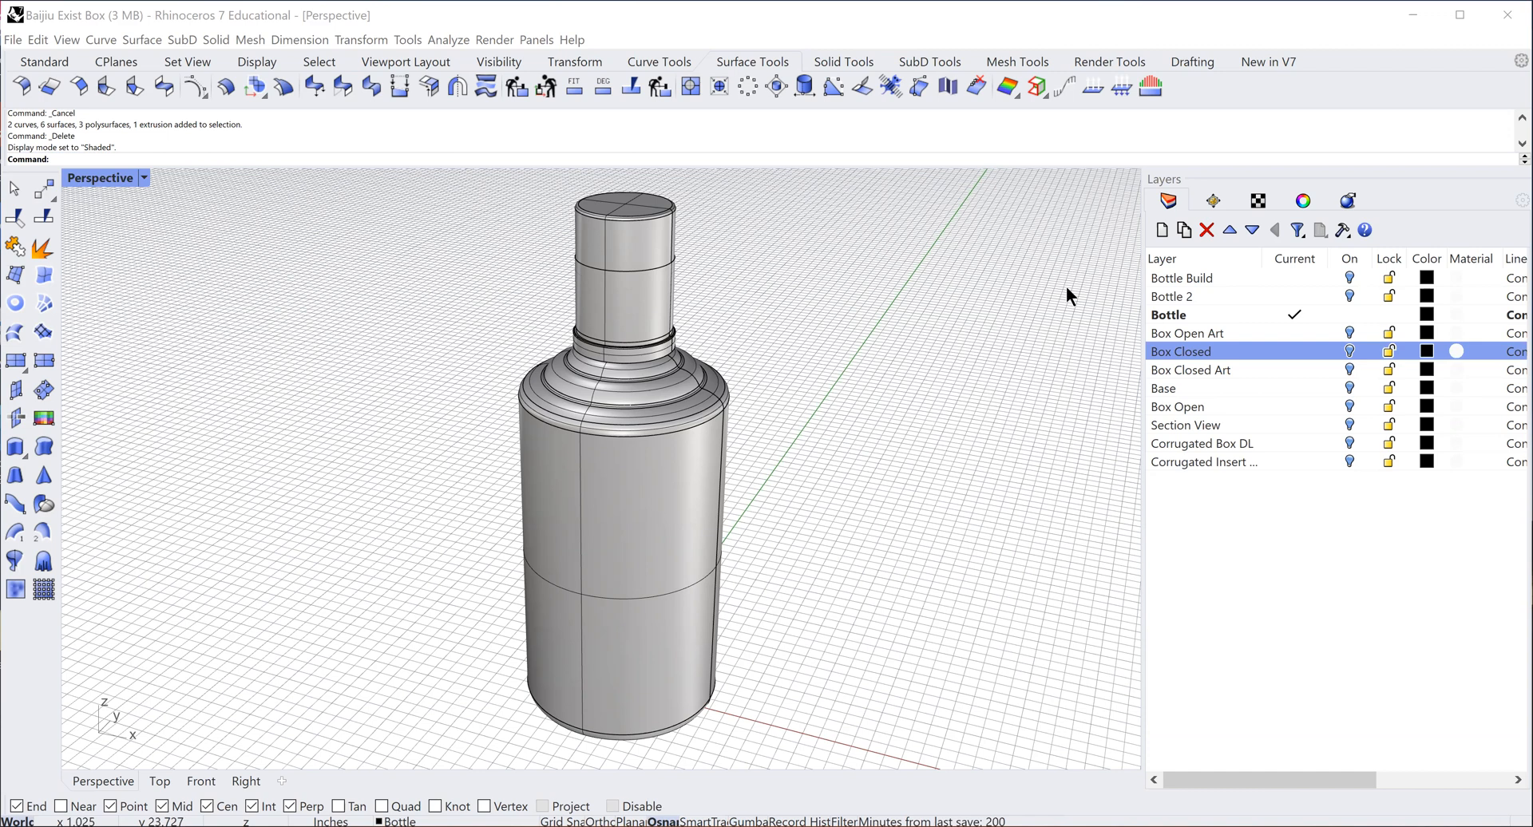
- Make the Box Closed layer current and view the half box around the bottle from its open side
left_click(1295, 352)
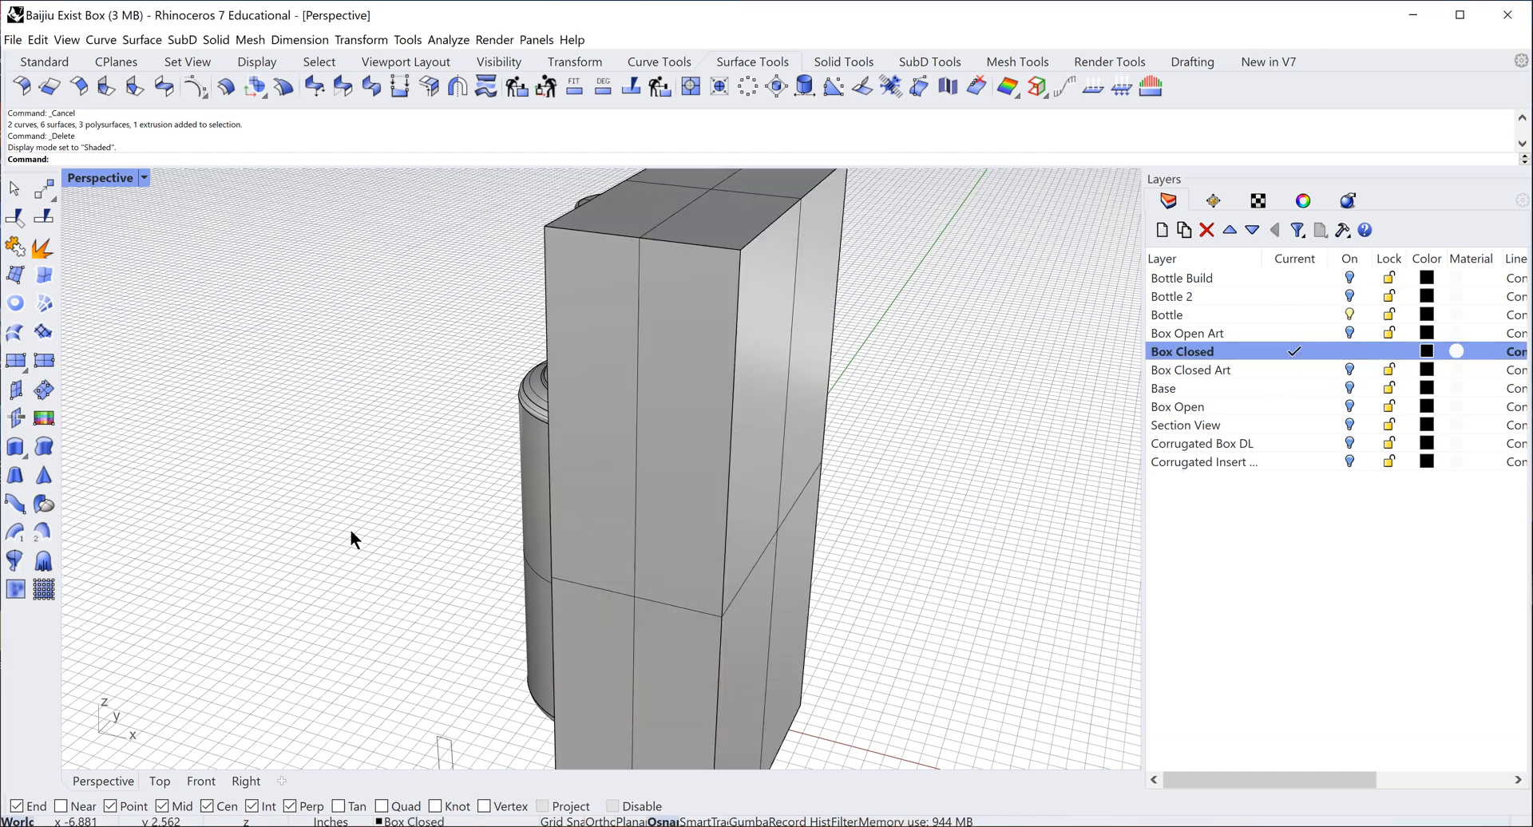
right_click_drag(350, 533, 458, 507)
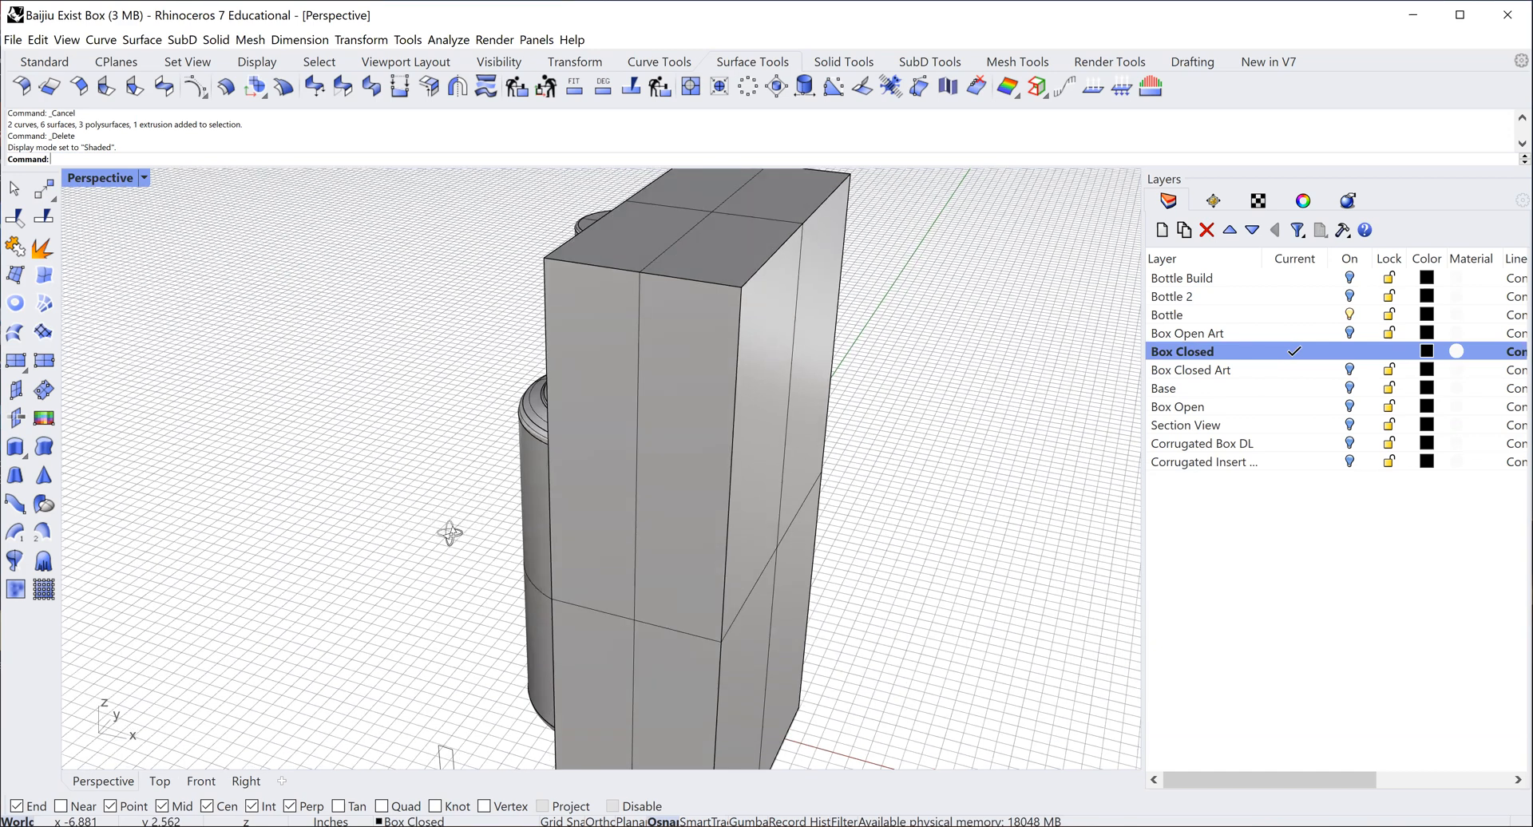
right_click_drag(428, 541, 374, 536)
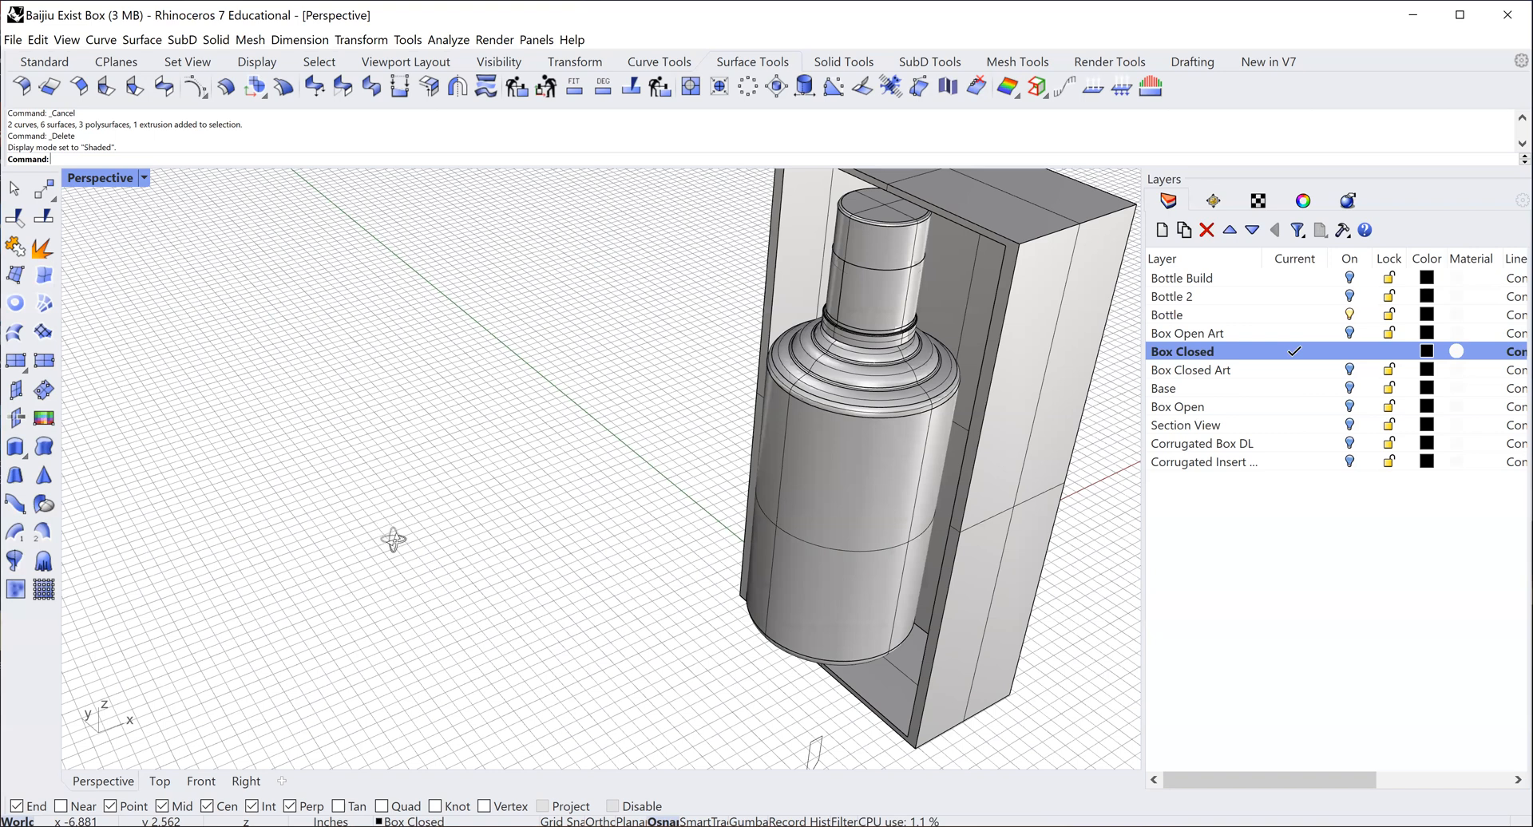
right_click_drag(413, 539, 413, 540)
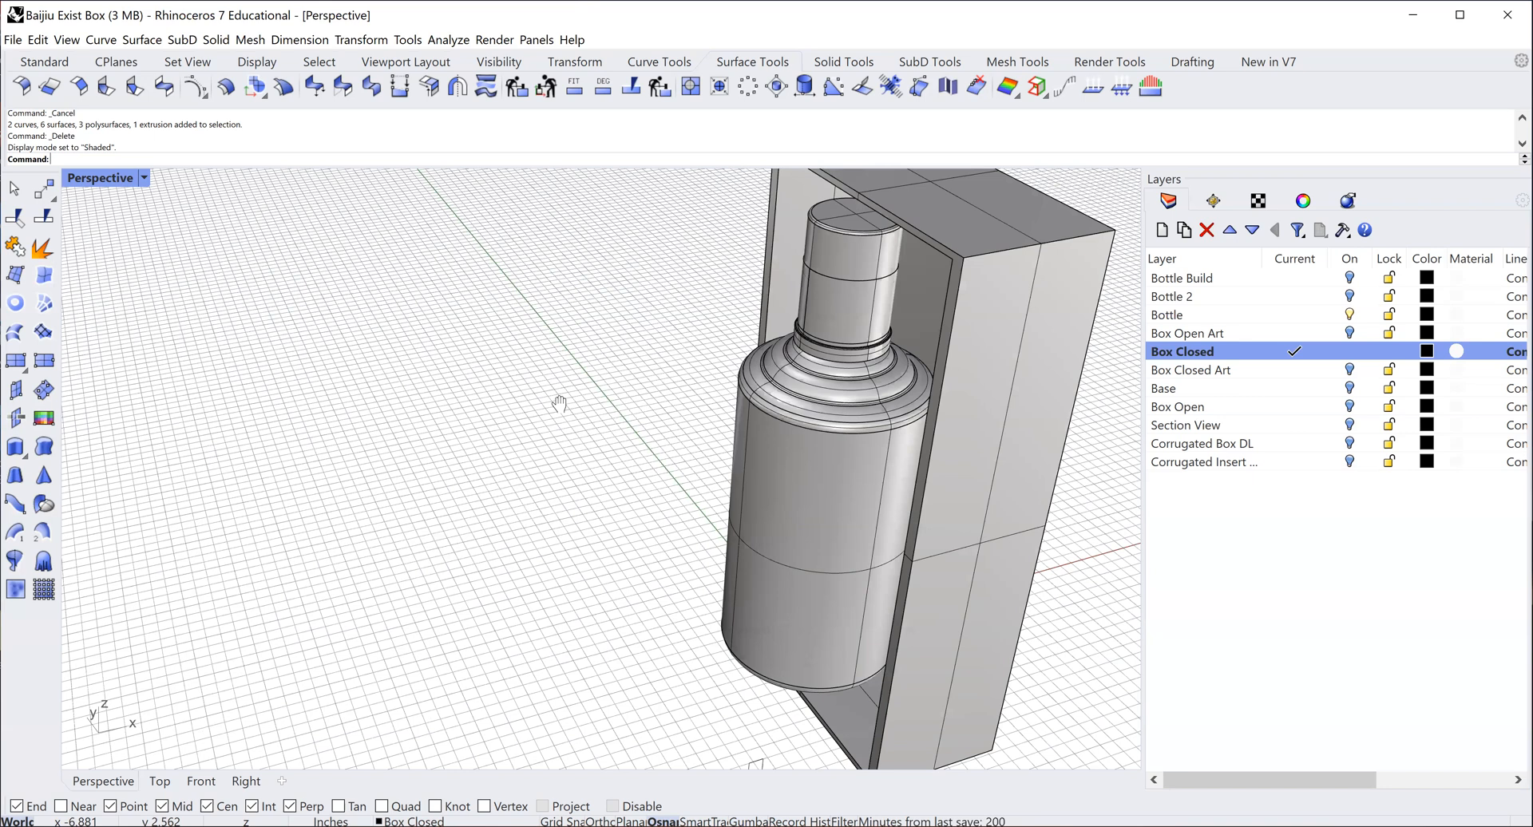
right_click_drag(543, 399, 647, 399)
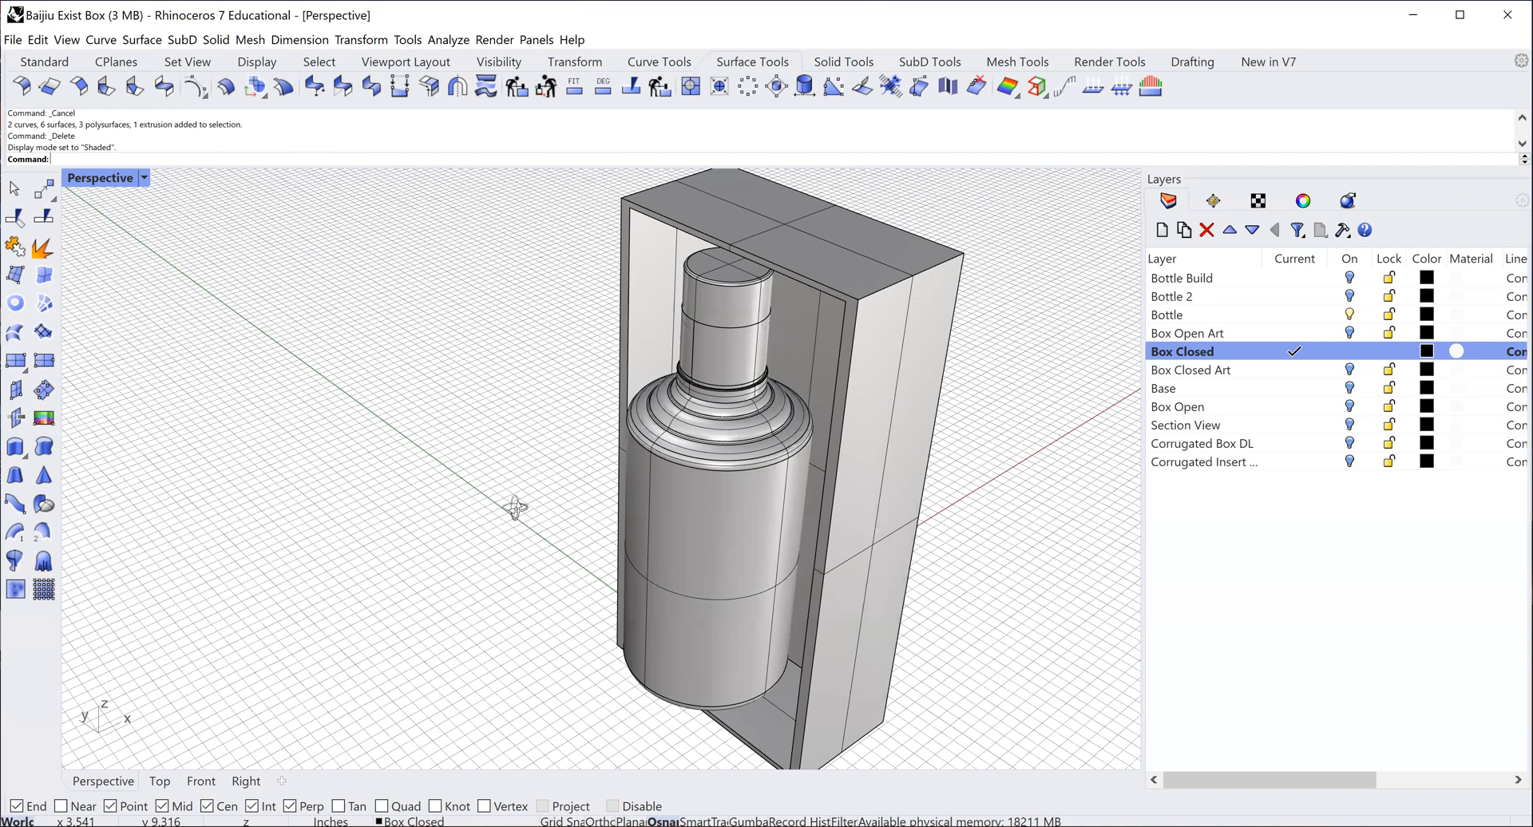
right_click_drag(983, 430, 924, 455)
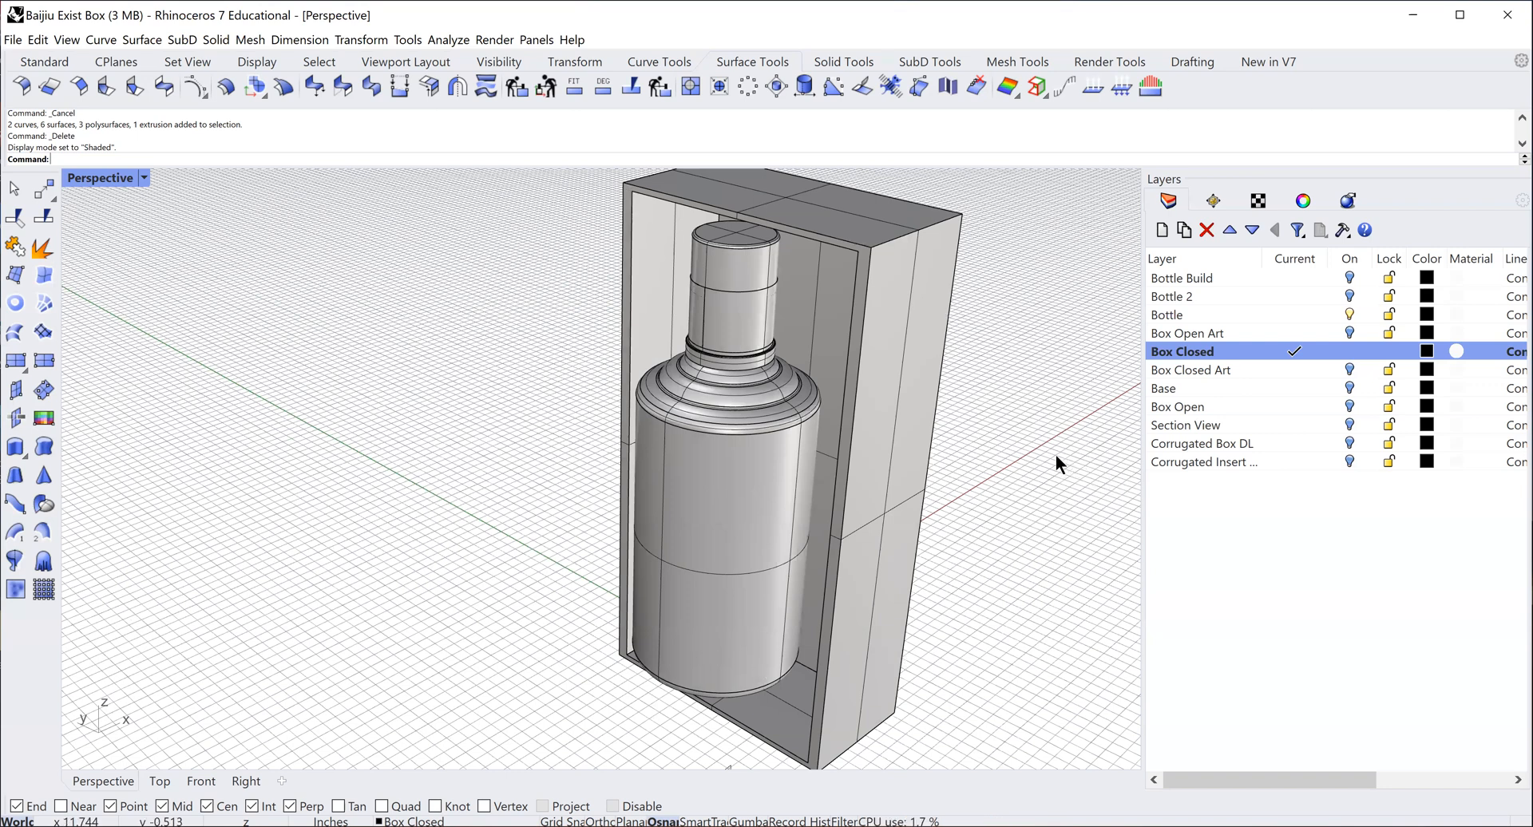
- Turn on the Base layer and inspect how the bottle sits on the base in front of the half box
right_click_drag(1033, 484, 1031, 488)
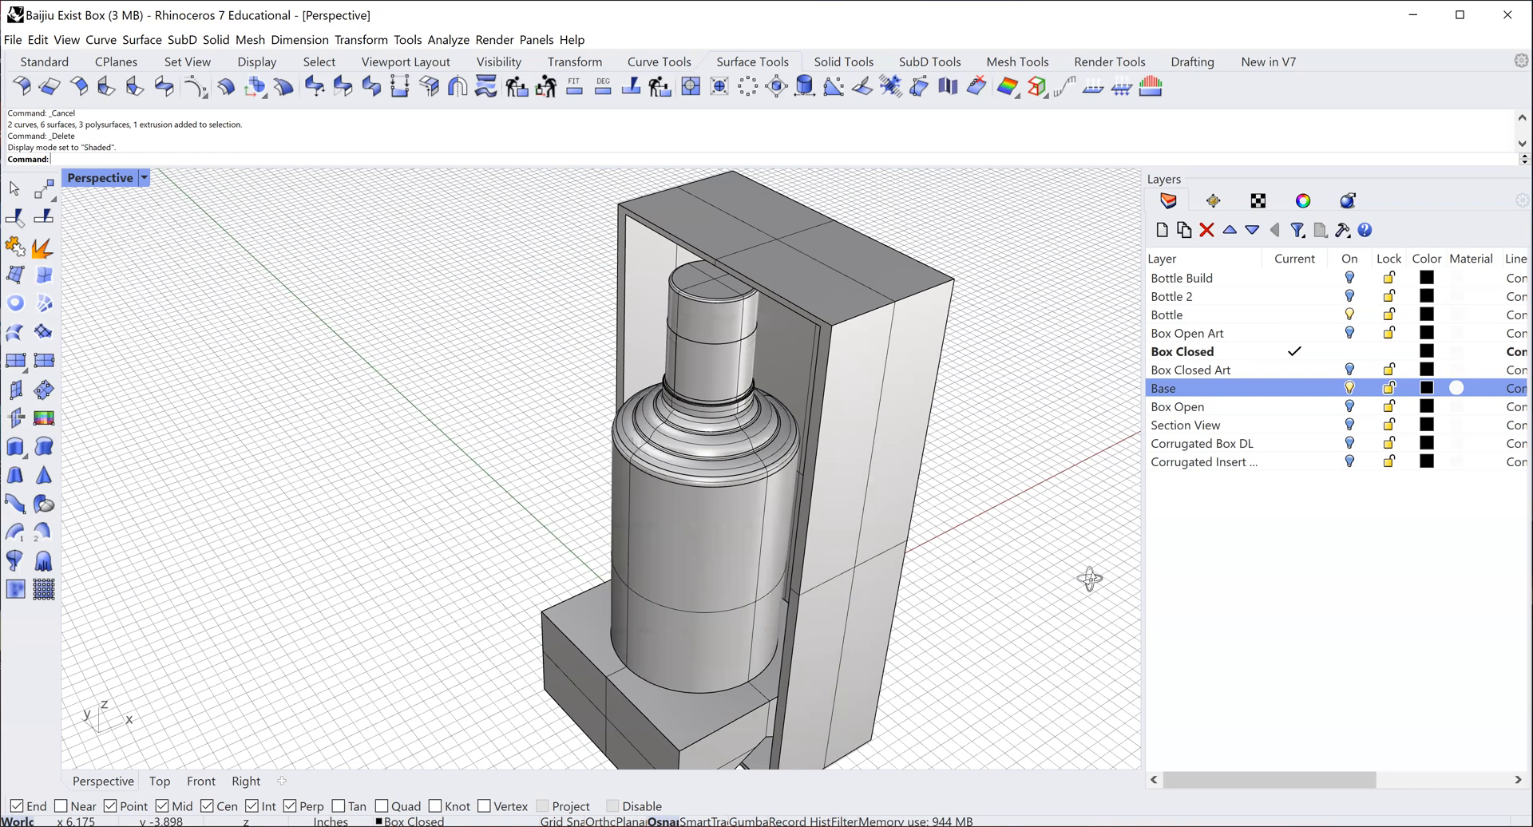
right_click_drag(1107, 576, 1062, 567)
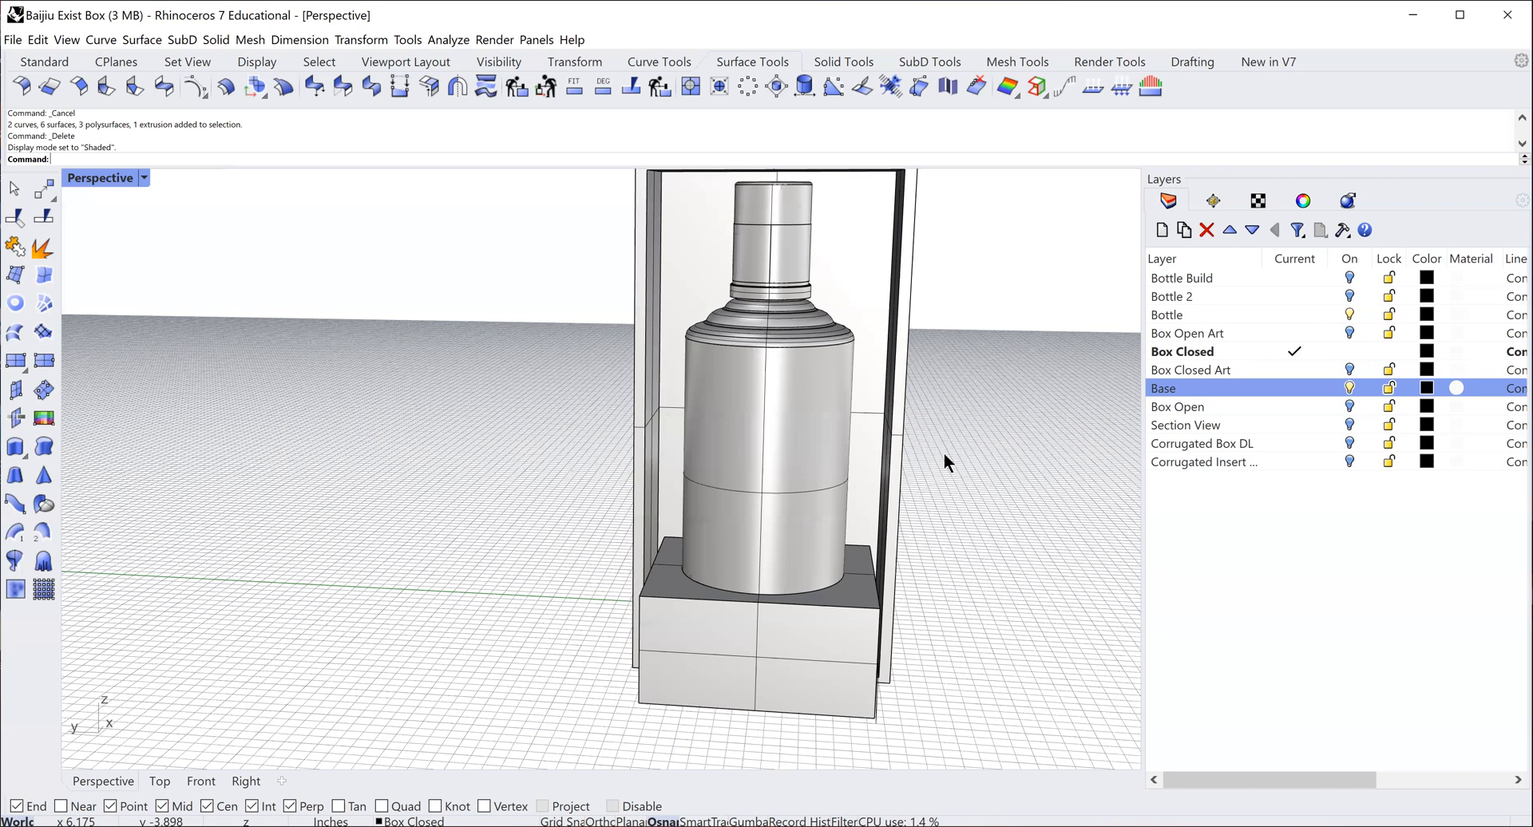
right_click_drag(944, 453, 933, 345)
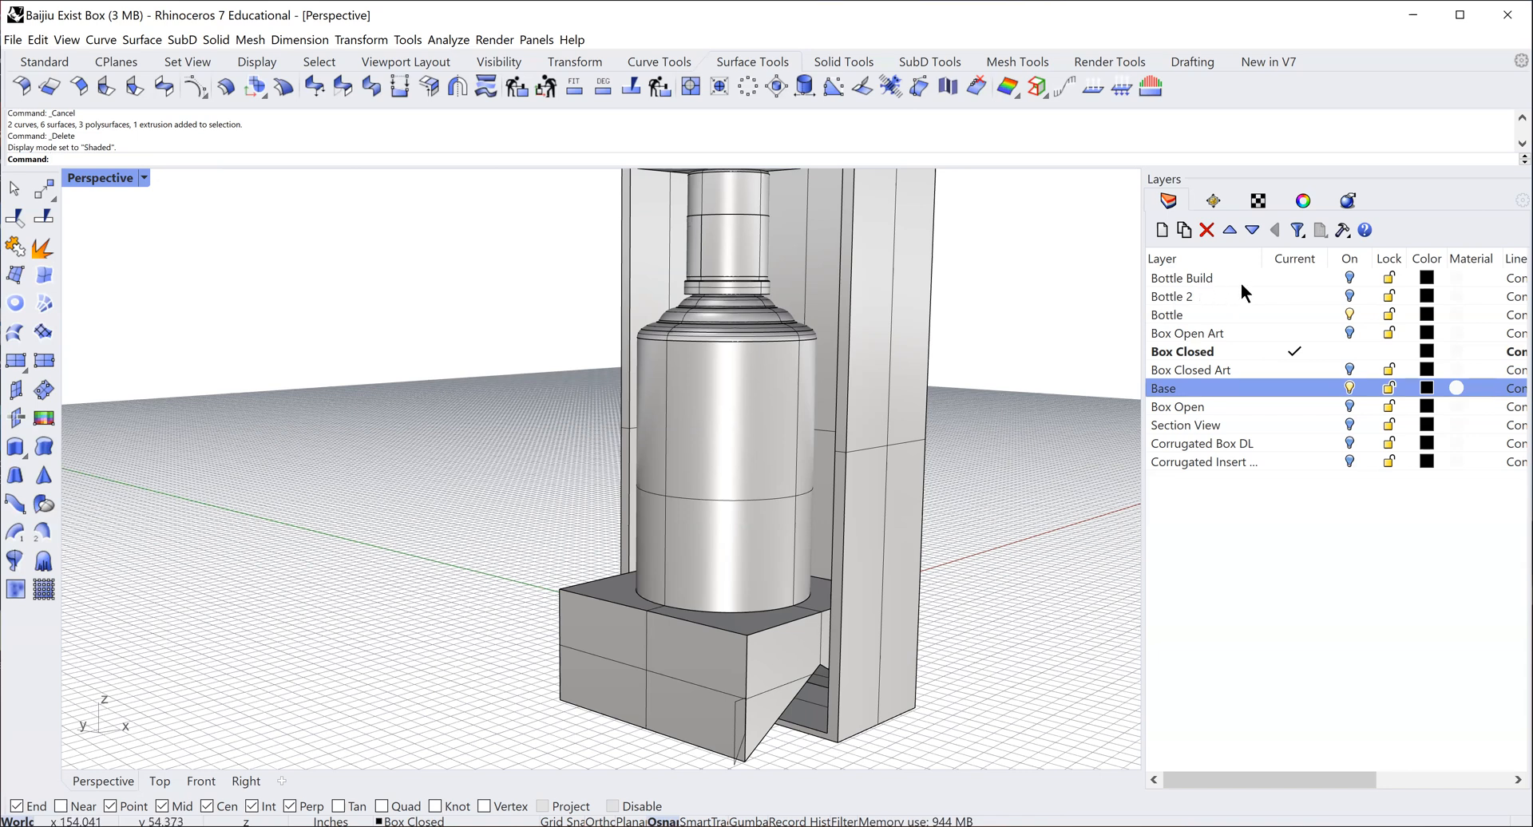
- Hide the Bottle layer and examine the circular recess in the base and its fit inside the box
left_click(1350, 314)
right_click_drag(1017, 399, 1041, 420)
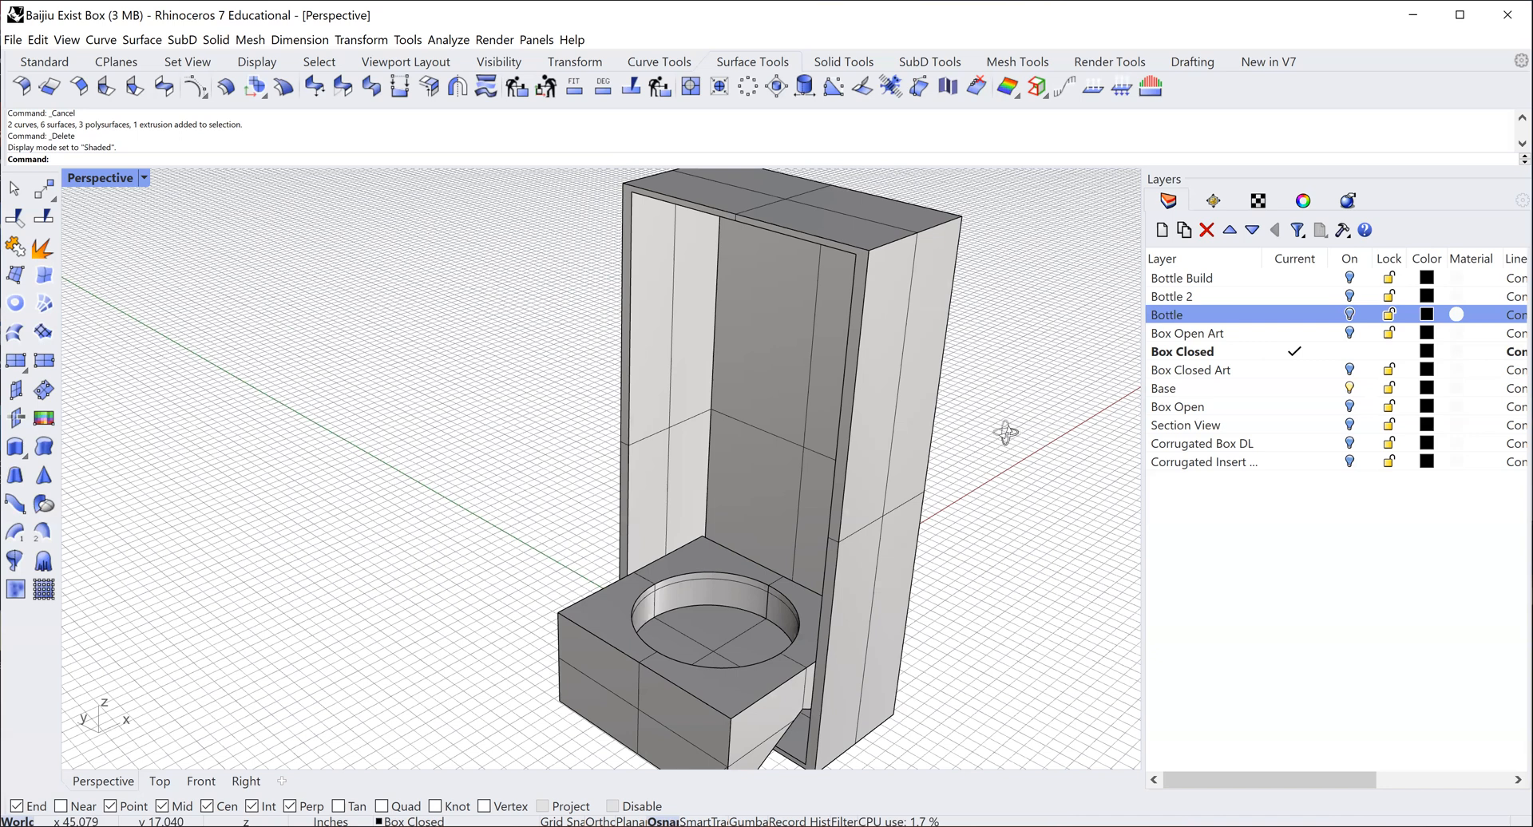
right_click_drag(827, 635, 839, 627)
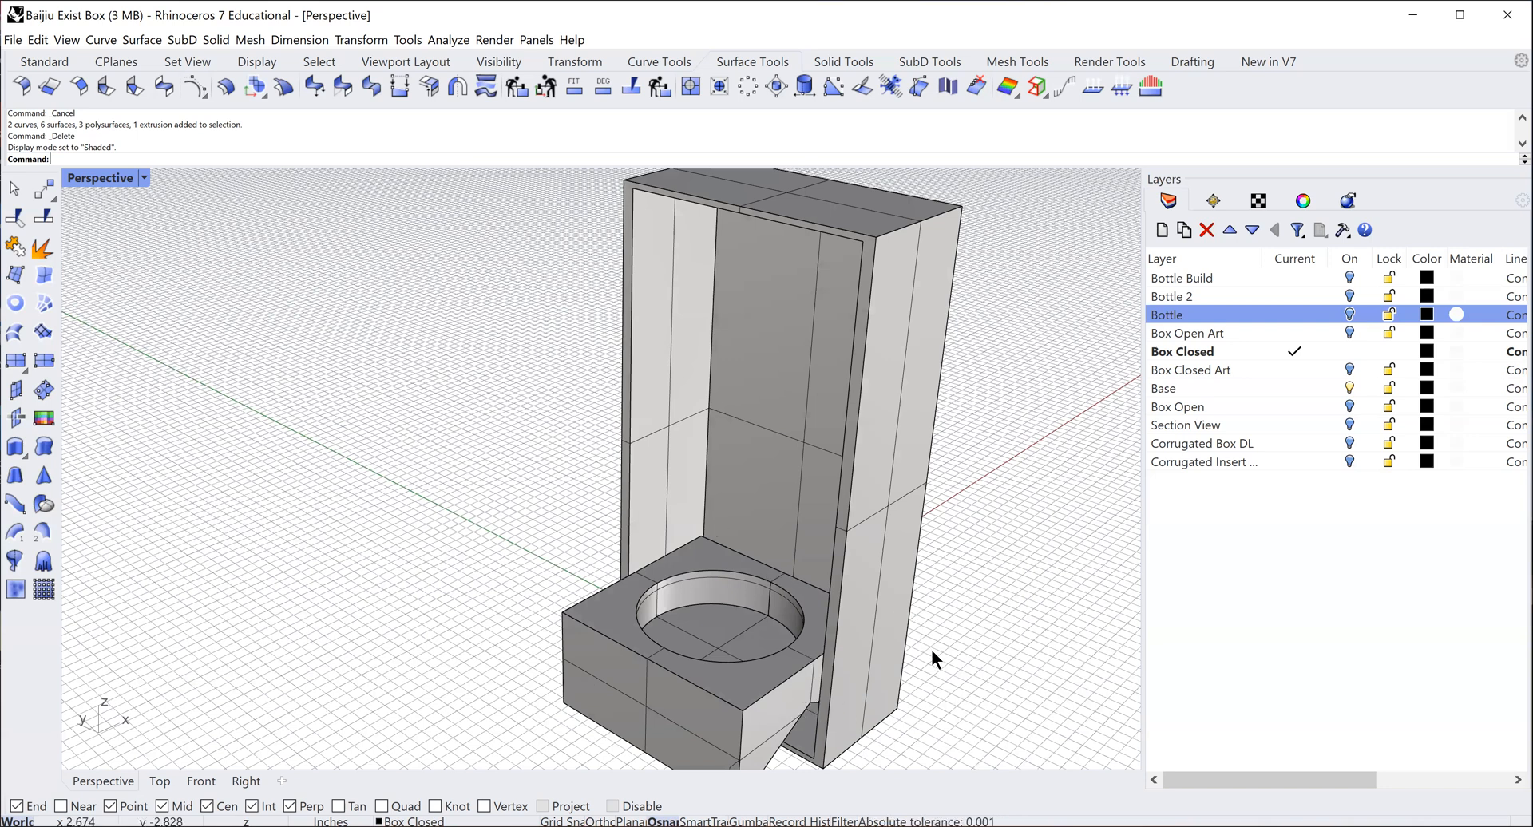
right_click_drag(939, 666, 977, 662)
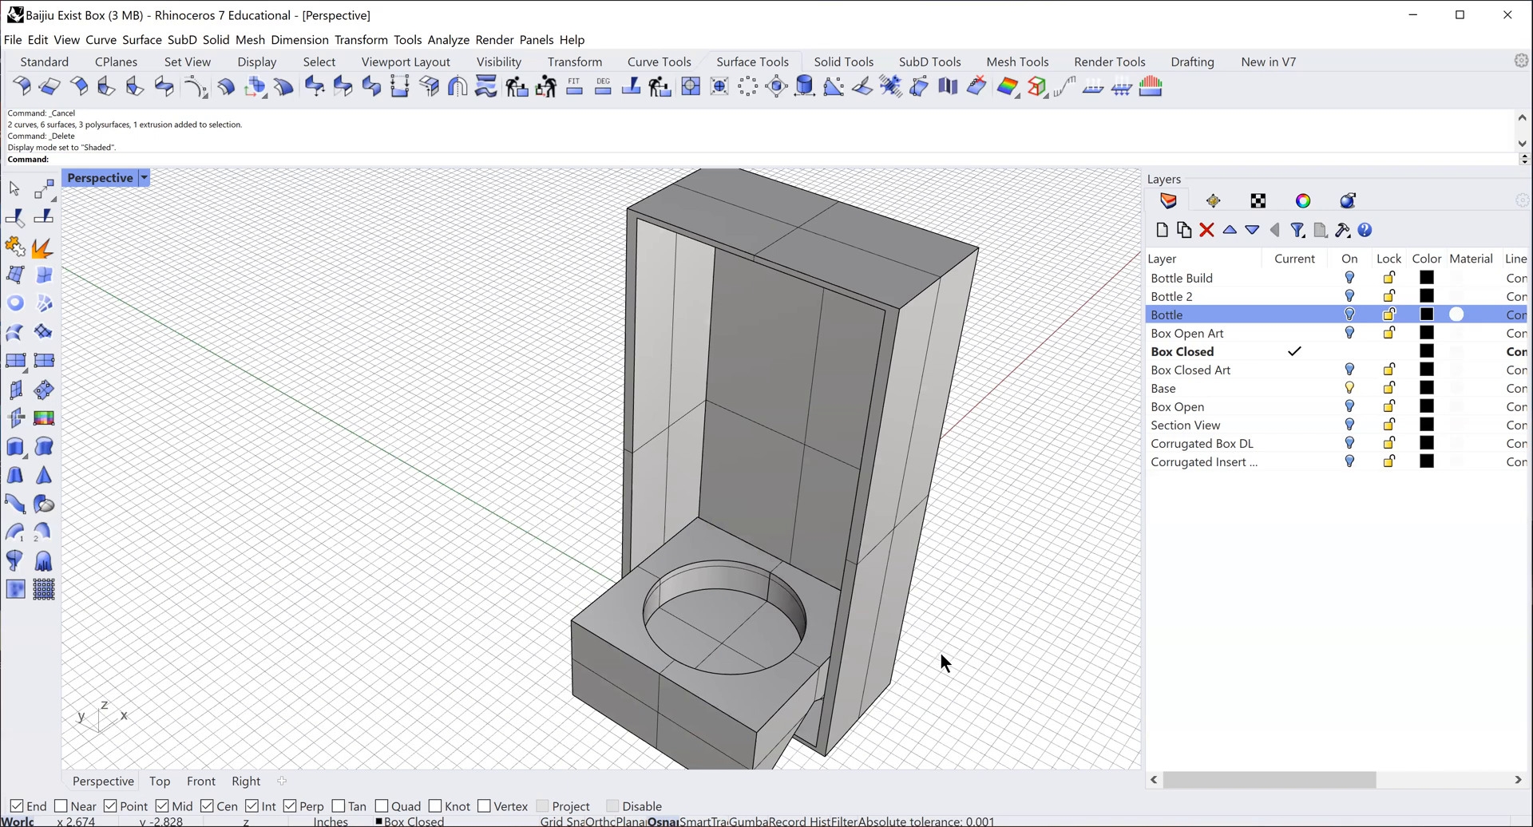
right_click_drag(941, 653, 936, 634)
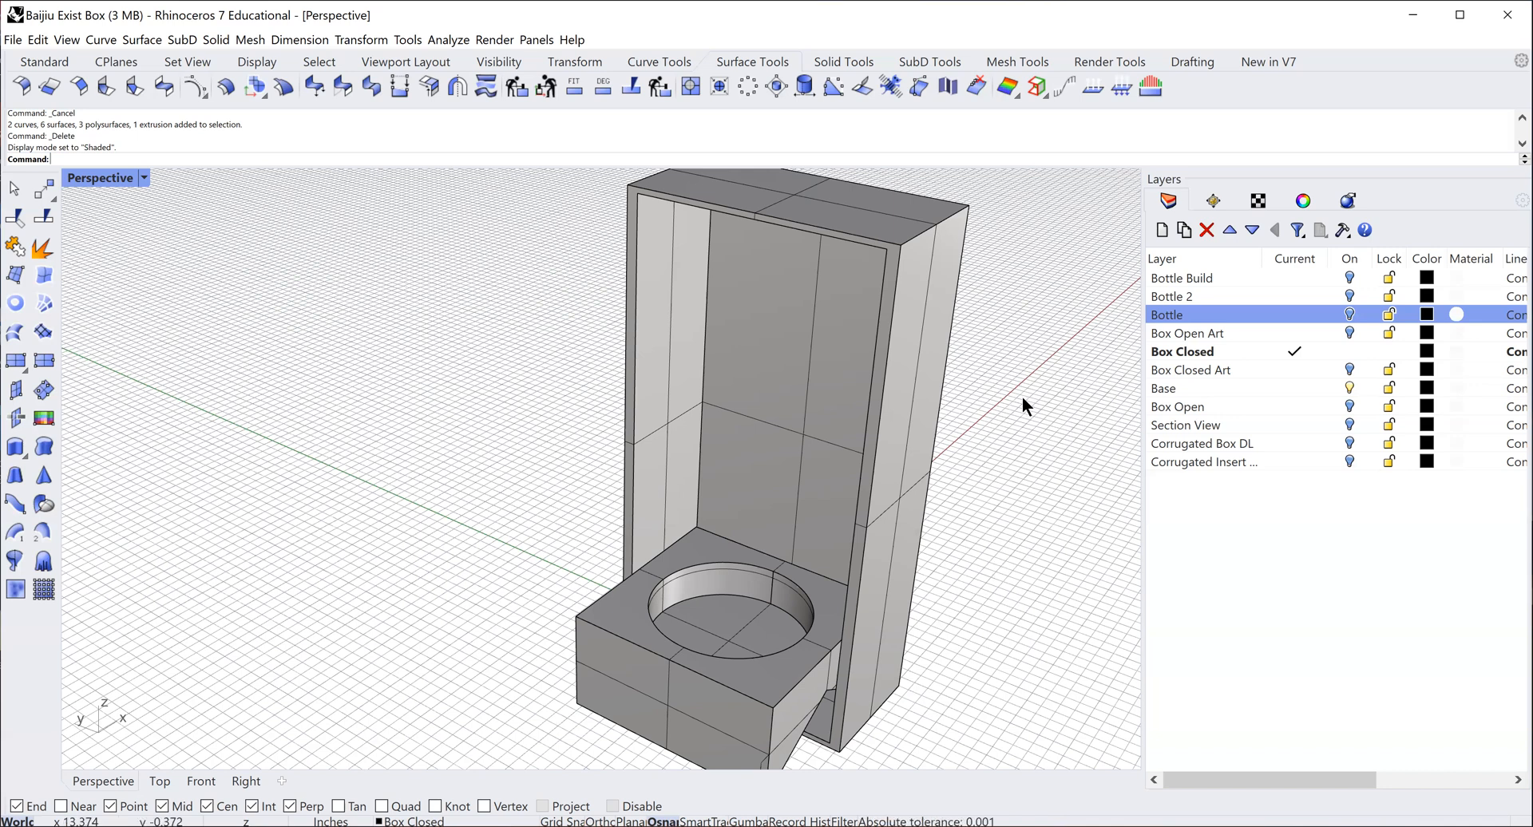
- Switch to the Front view, framing the base and the lower end of the half box
left_click(200, 780)
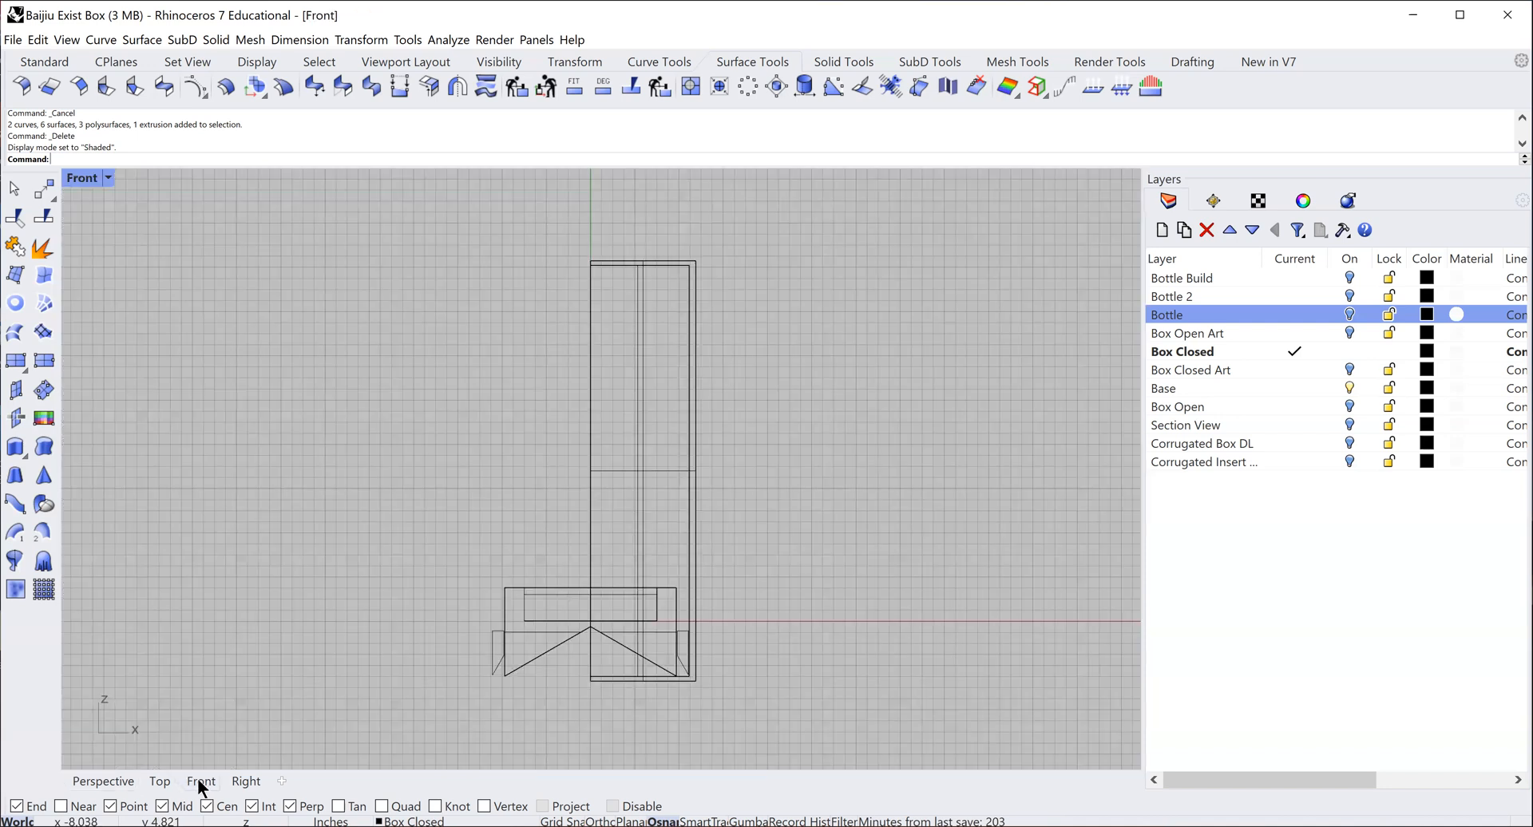
scroll(768, 606, "up", 2)
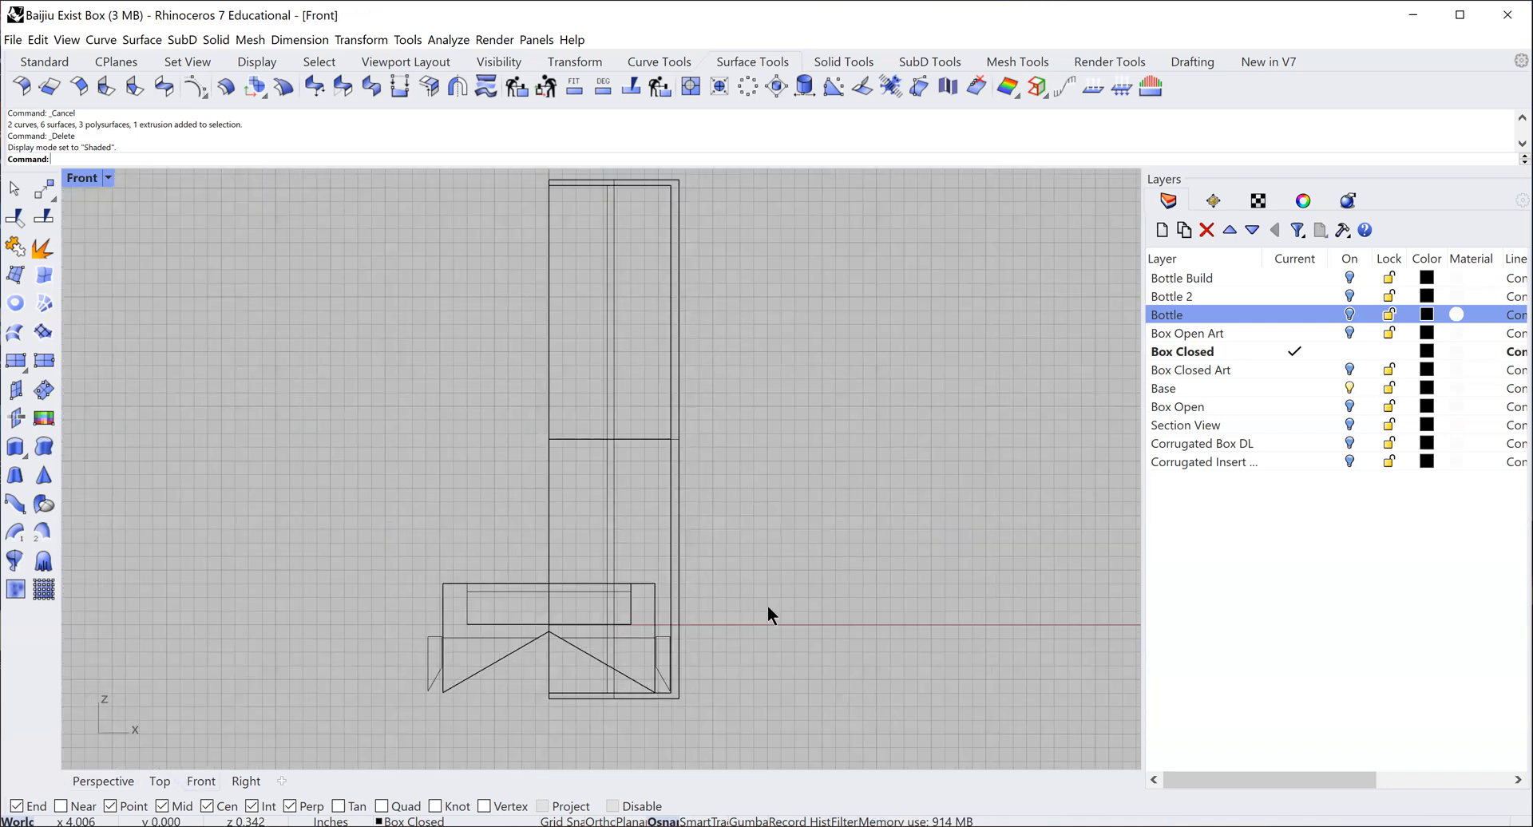
scroll(768, 606, "up", 2)
right_click_drag(705, 735, 835, 605)
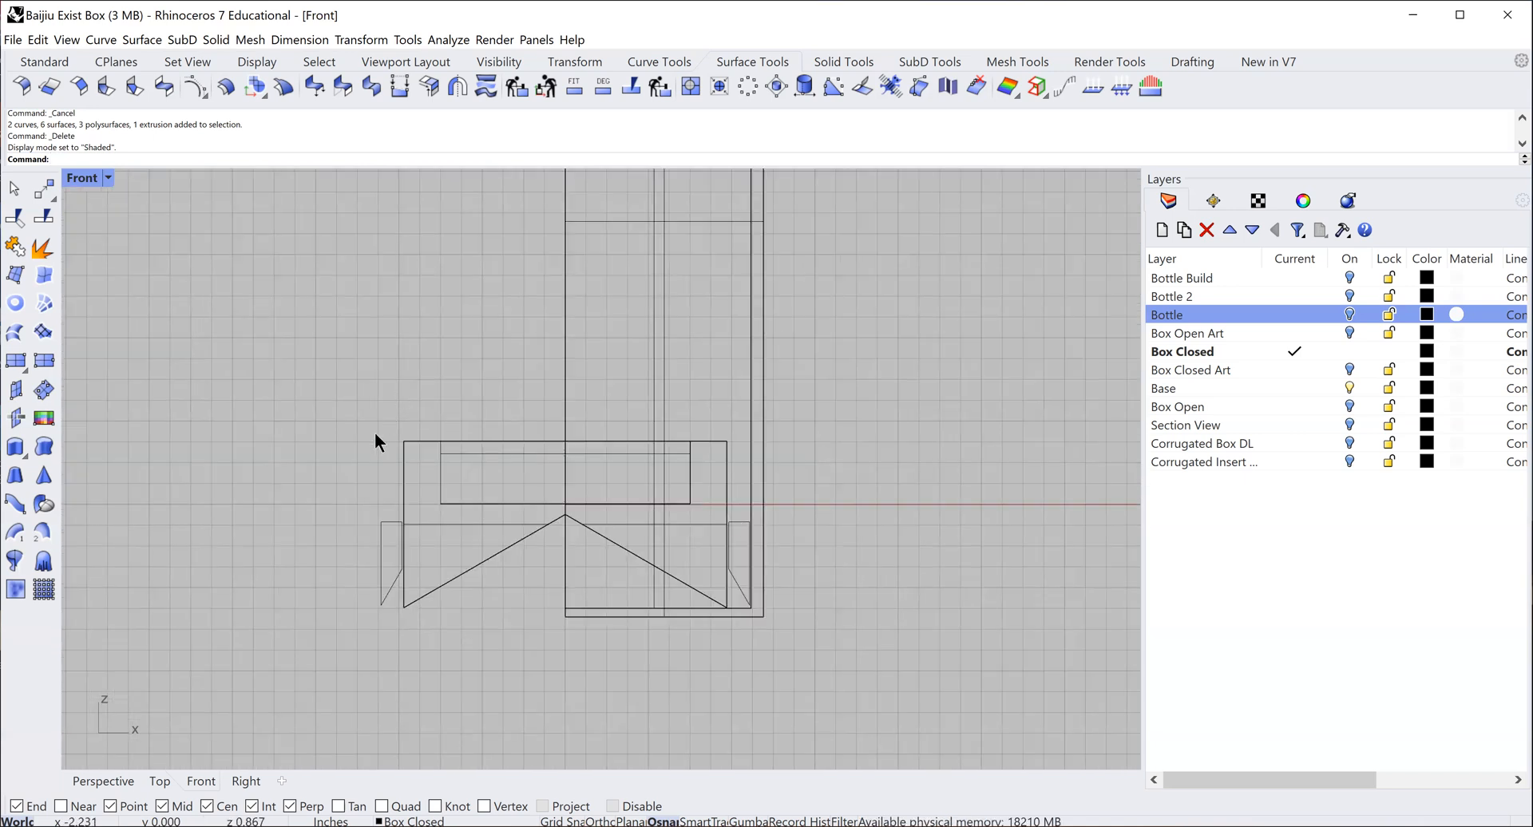
left_click(14, 190)
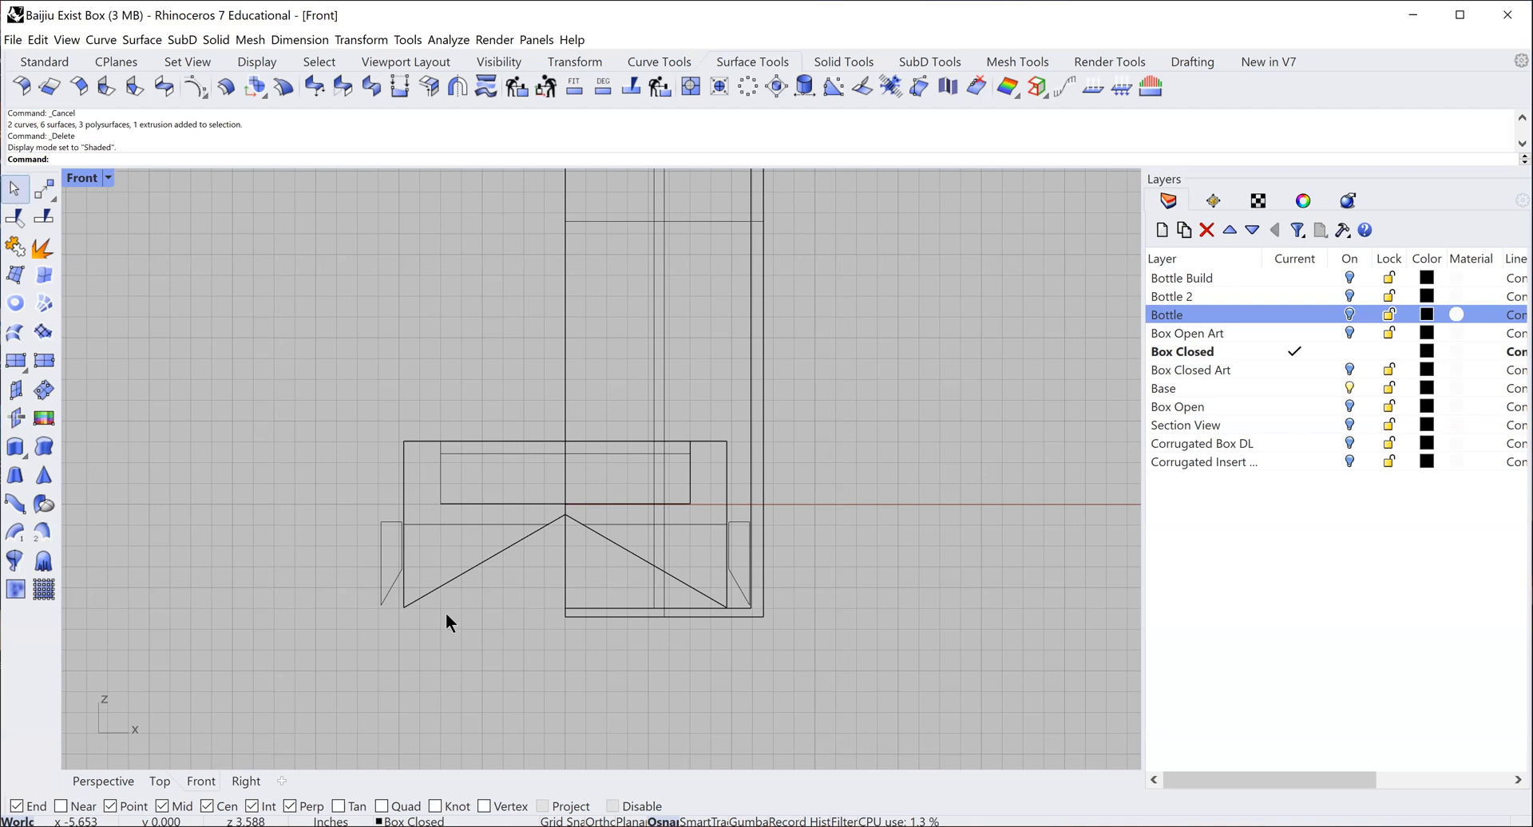
left_click_drag(529, 529, 533, 528)
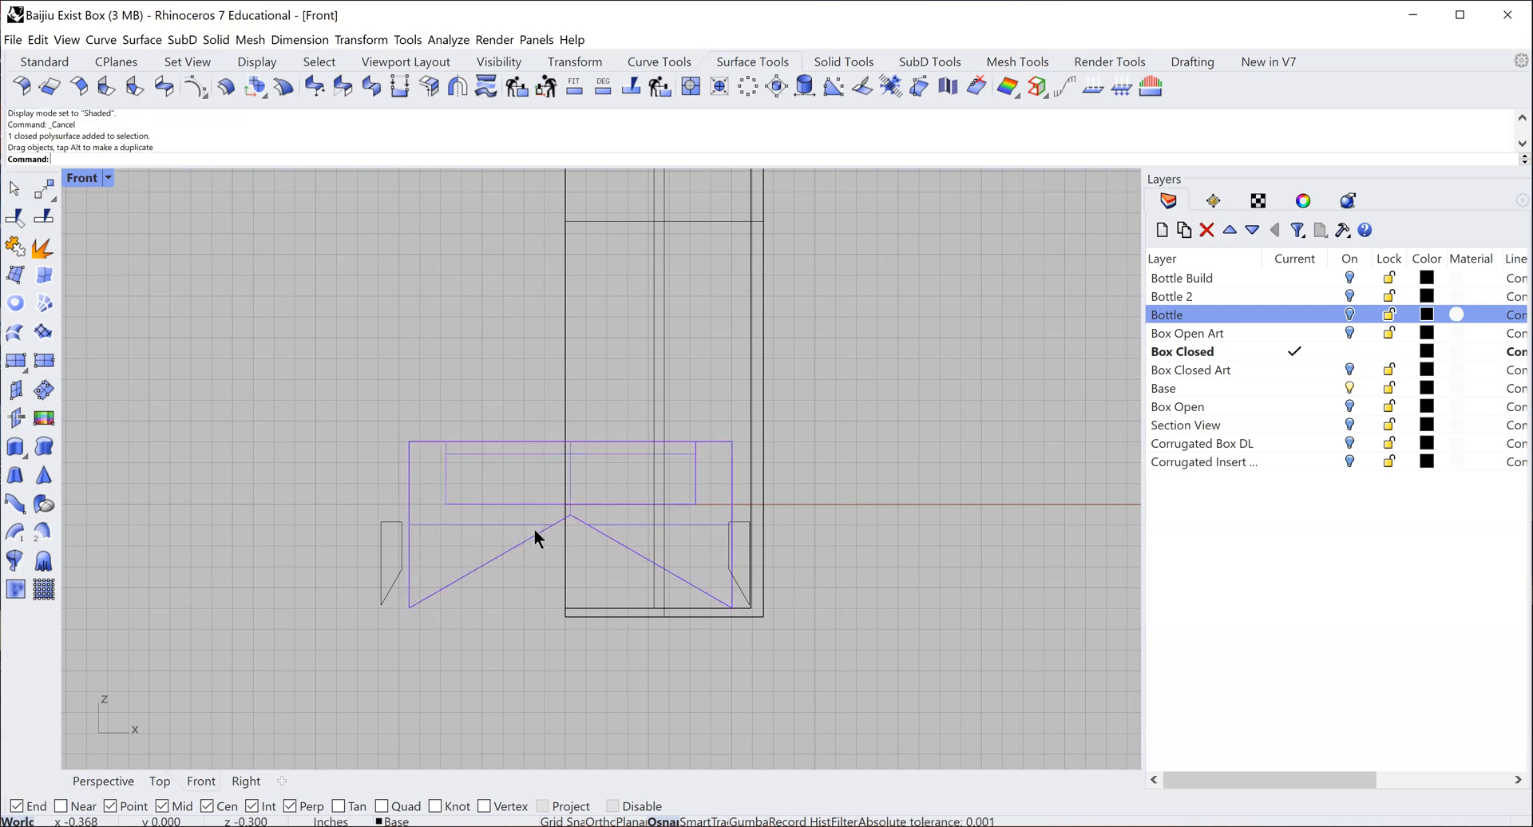
left_click(38, 39)
left_click(48, 57)
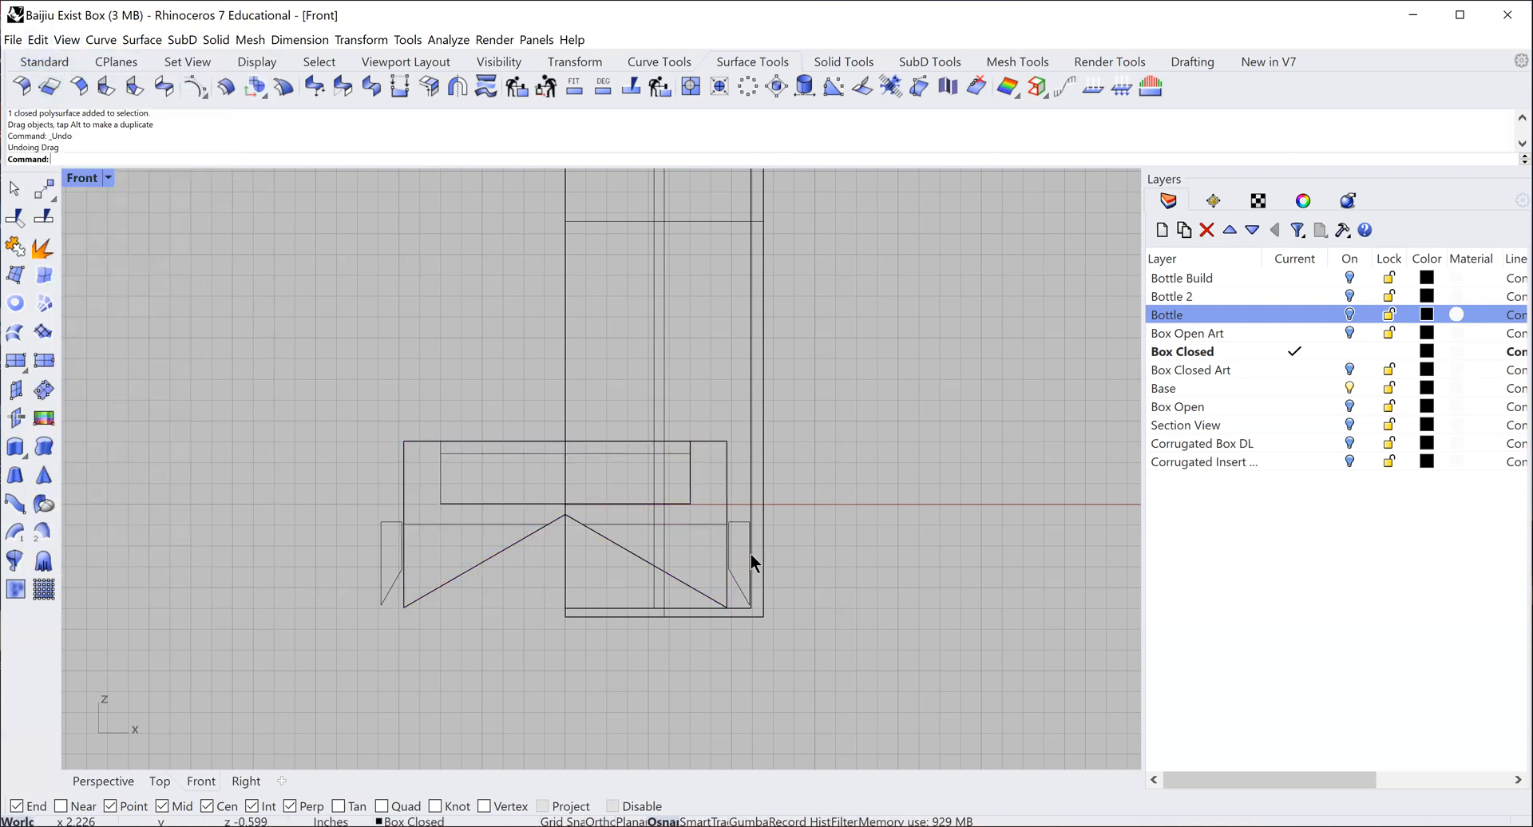
left_click(14, 188)
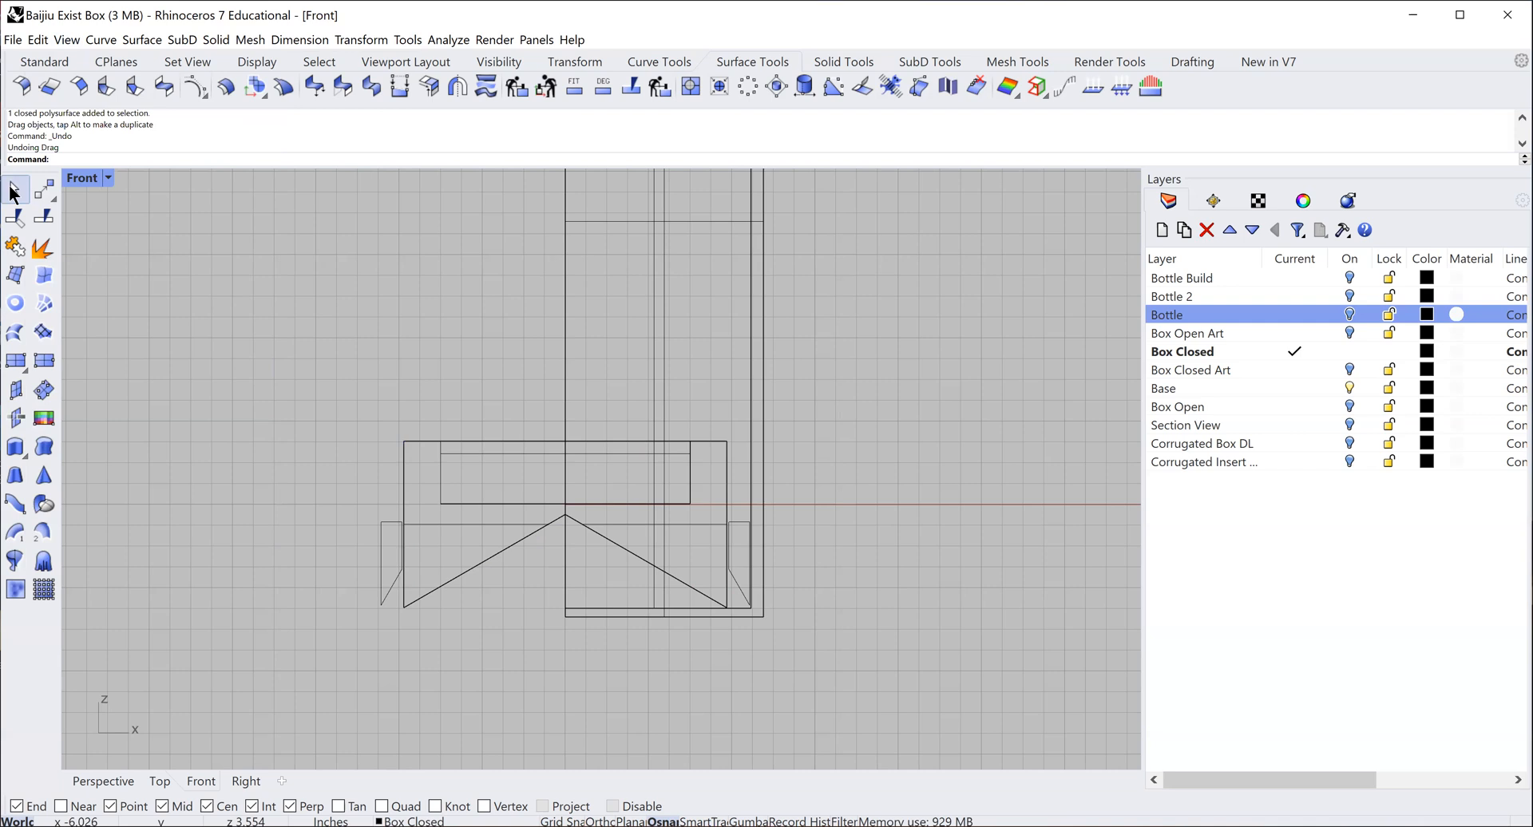
left_click(731, 577)
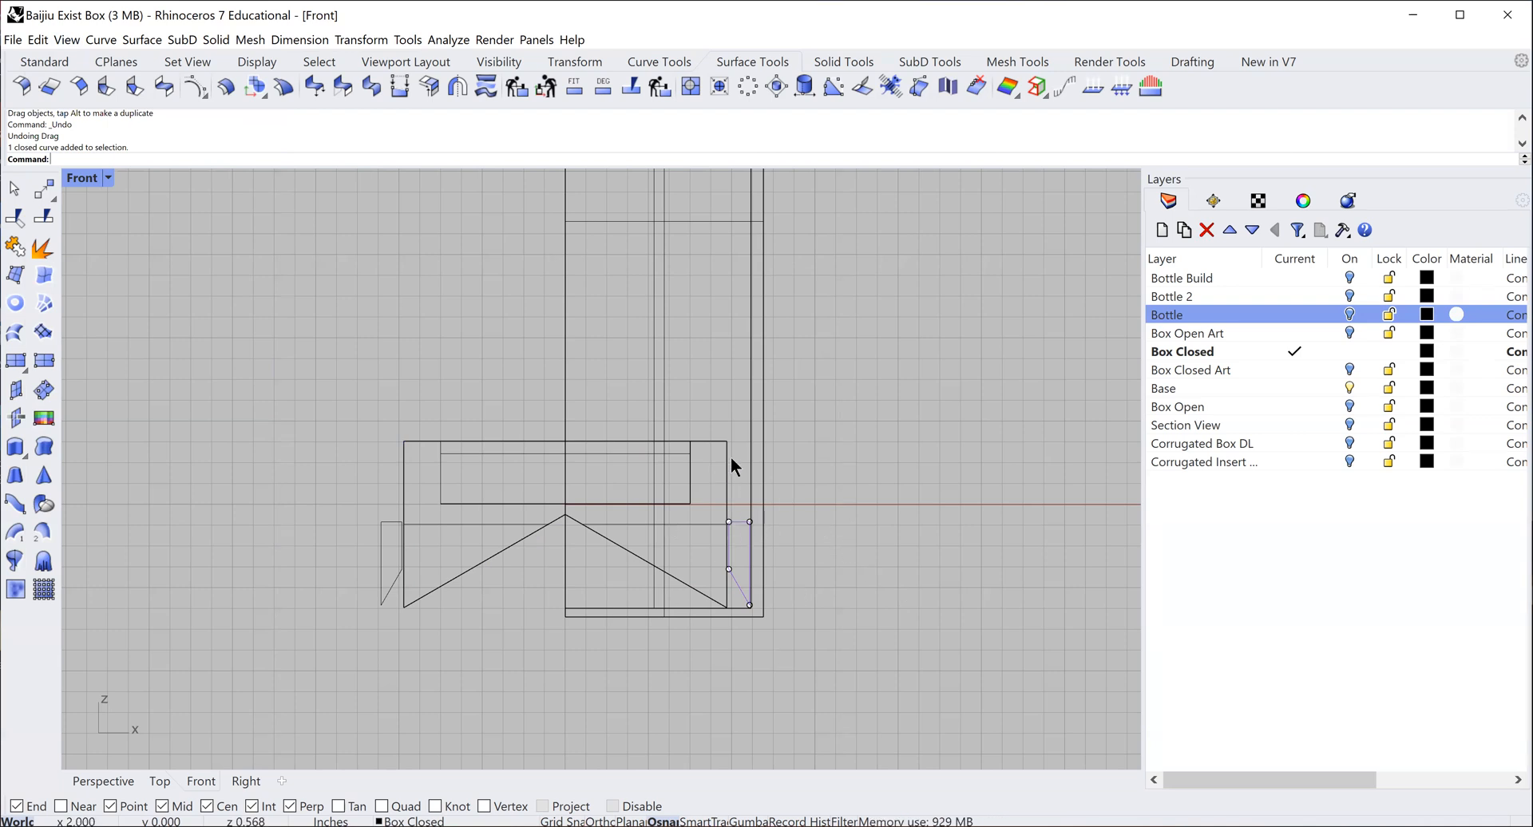
left_click(14, 190)
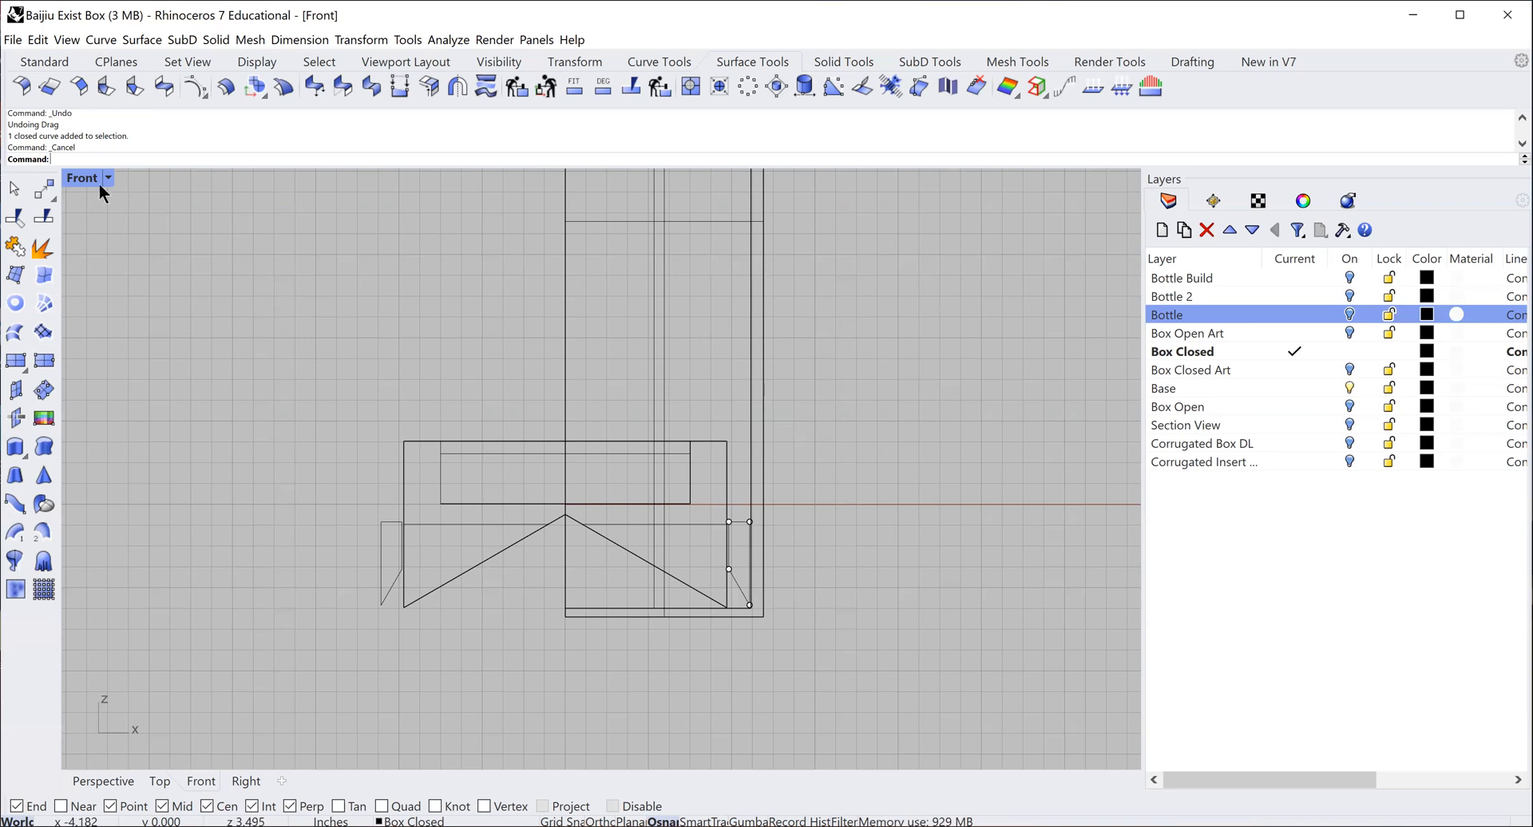
left_click(13, 193)
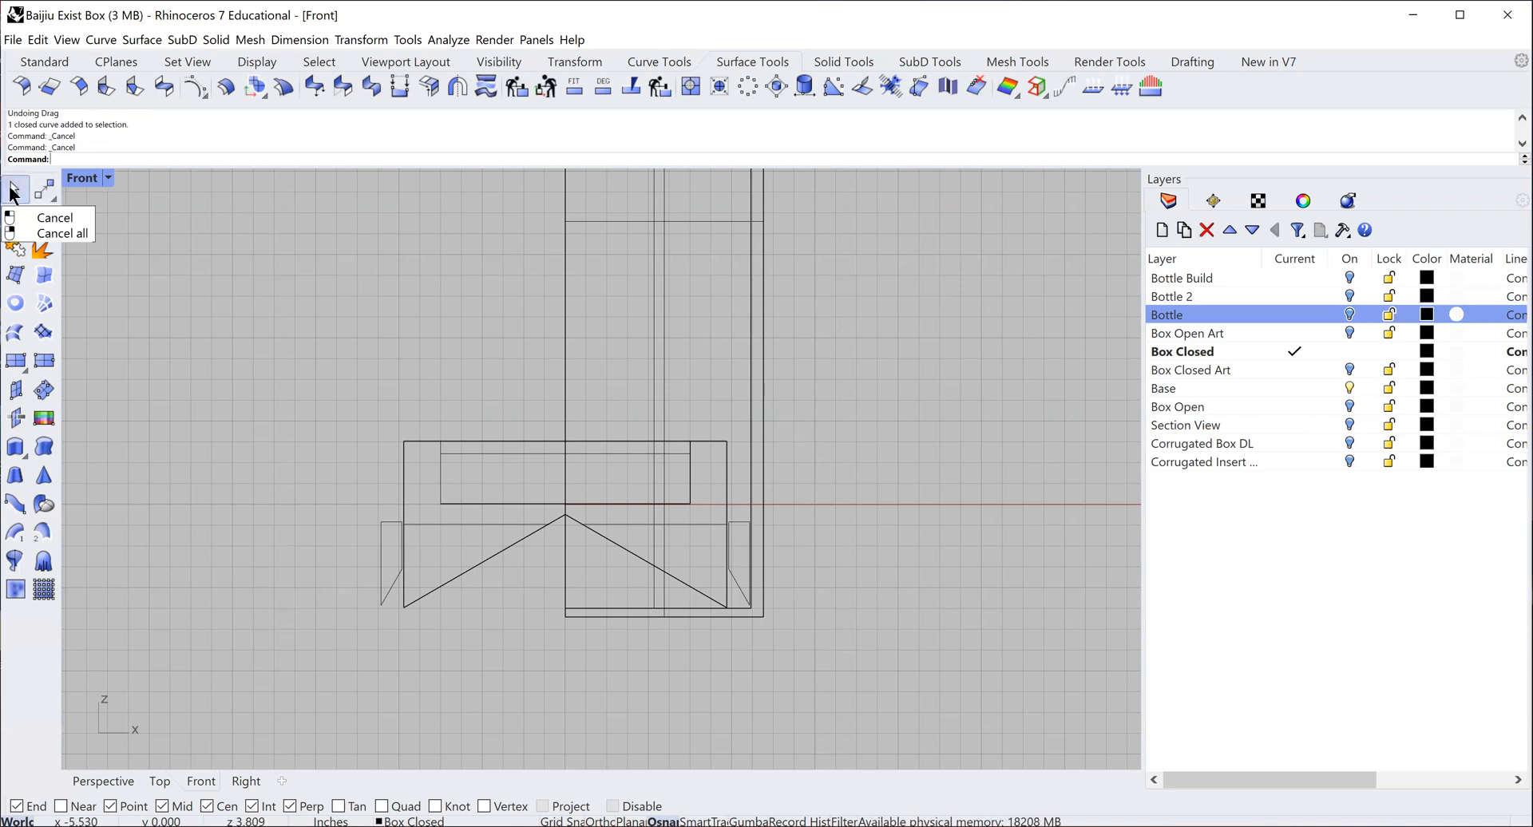
- Rotate the half box and the small closed wedge curve inside it by -30 degrees about the box's outer bottom corner at the centre line
left_click(738, 588)
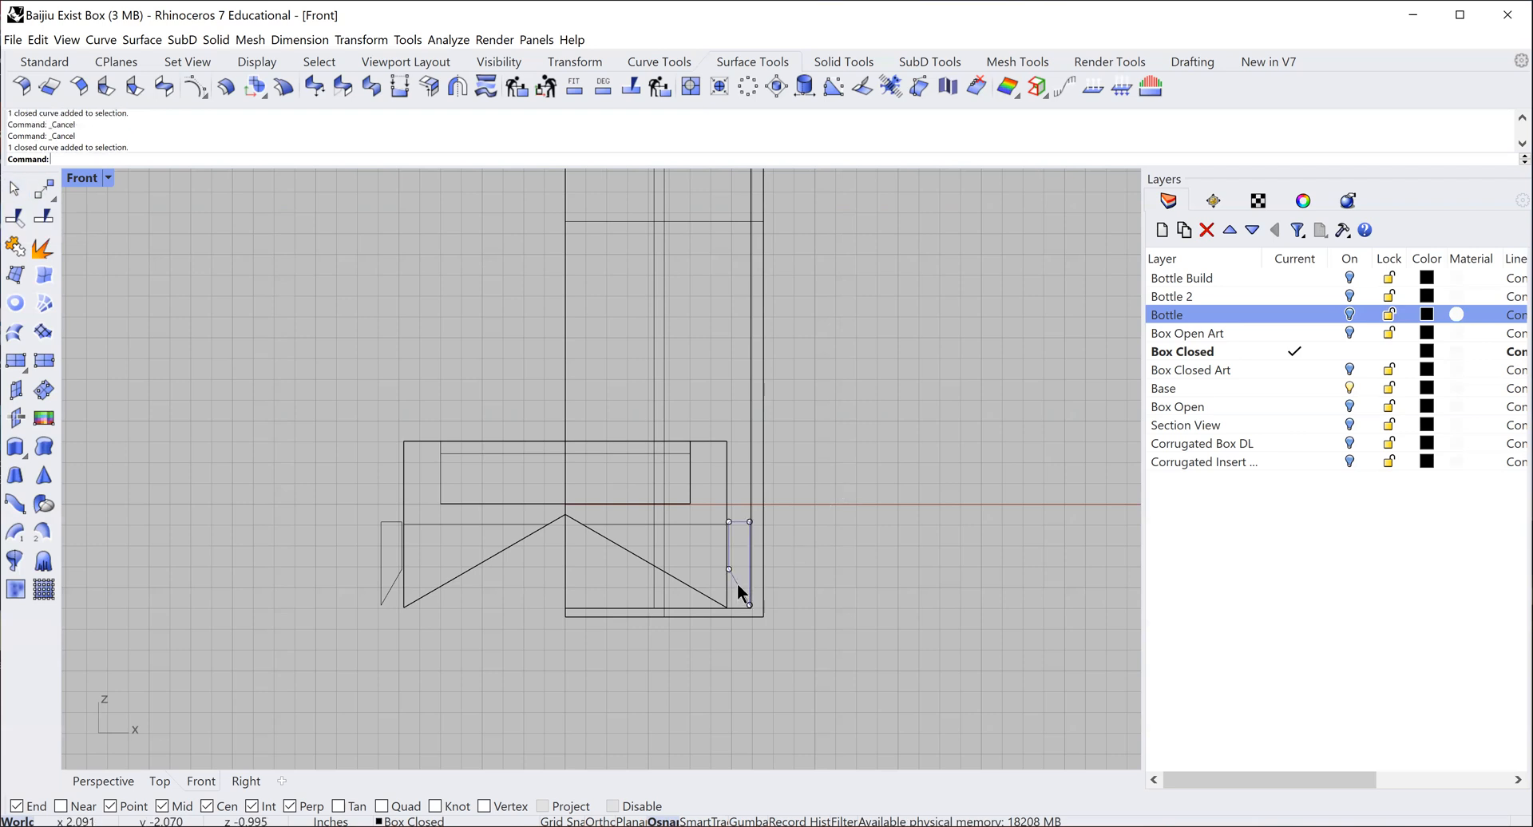
left_click(763, 474, "shift")
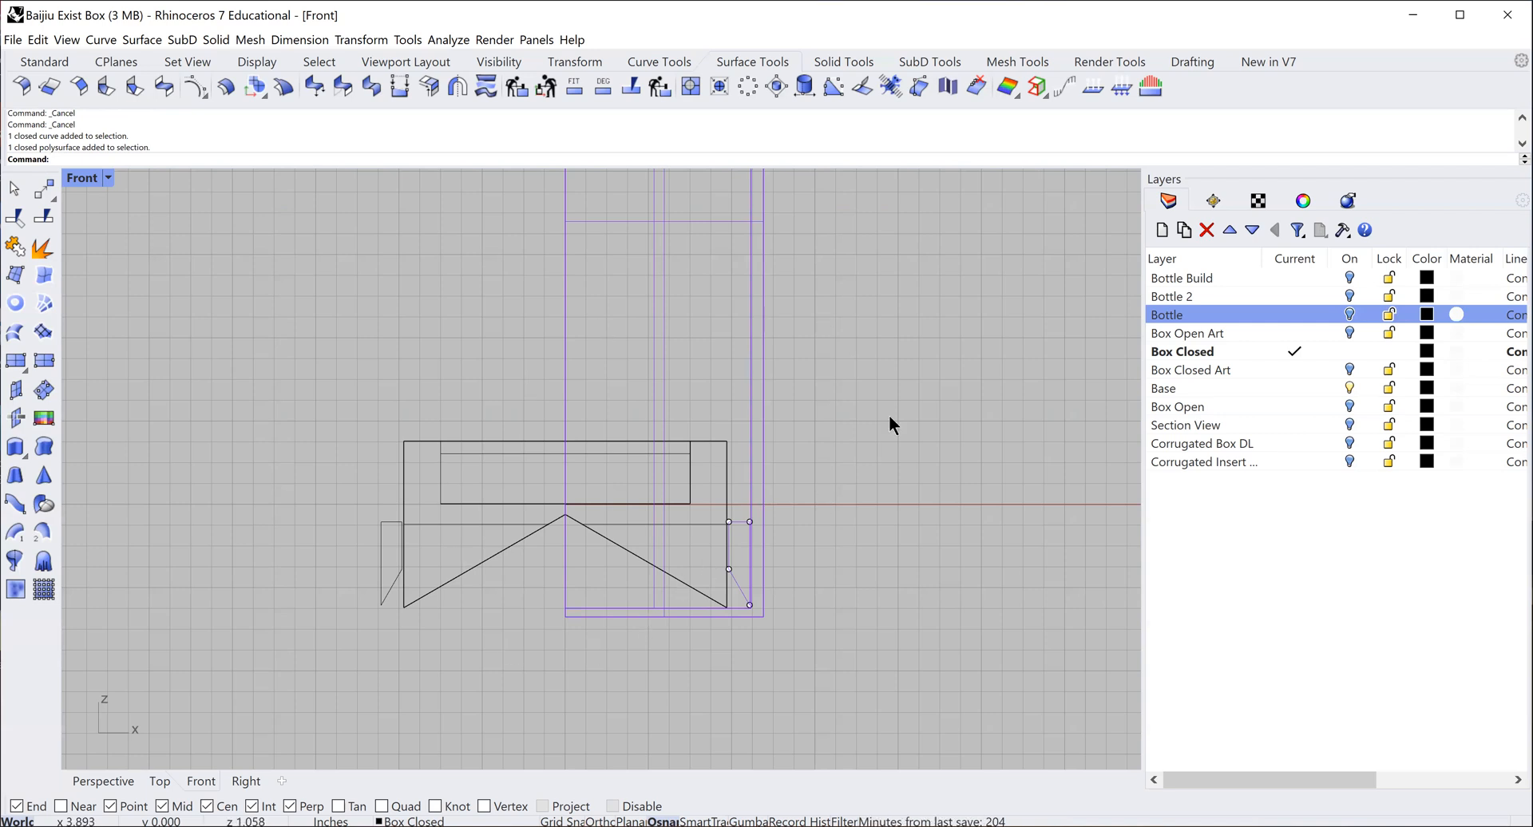
left_click(46, 194)
left_click(186, 199)
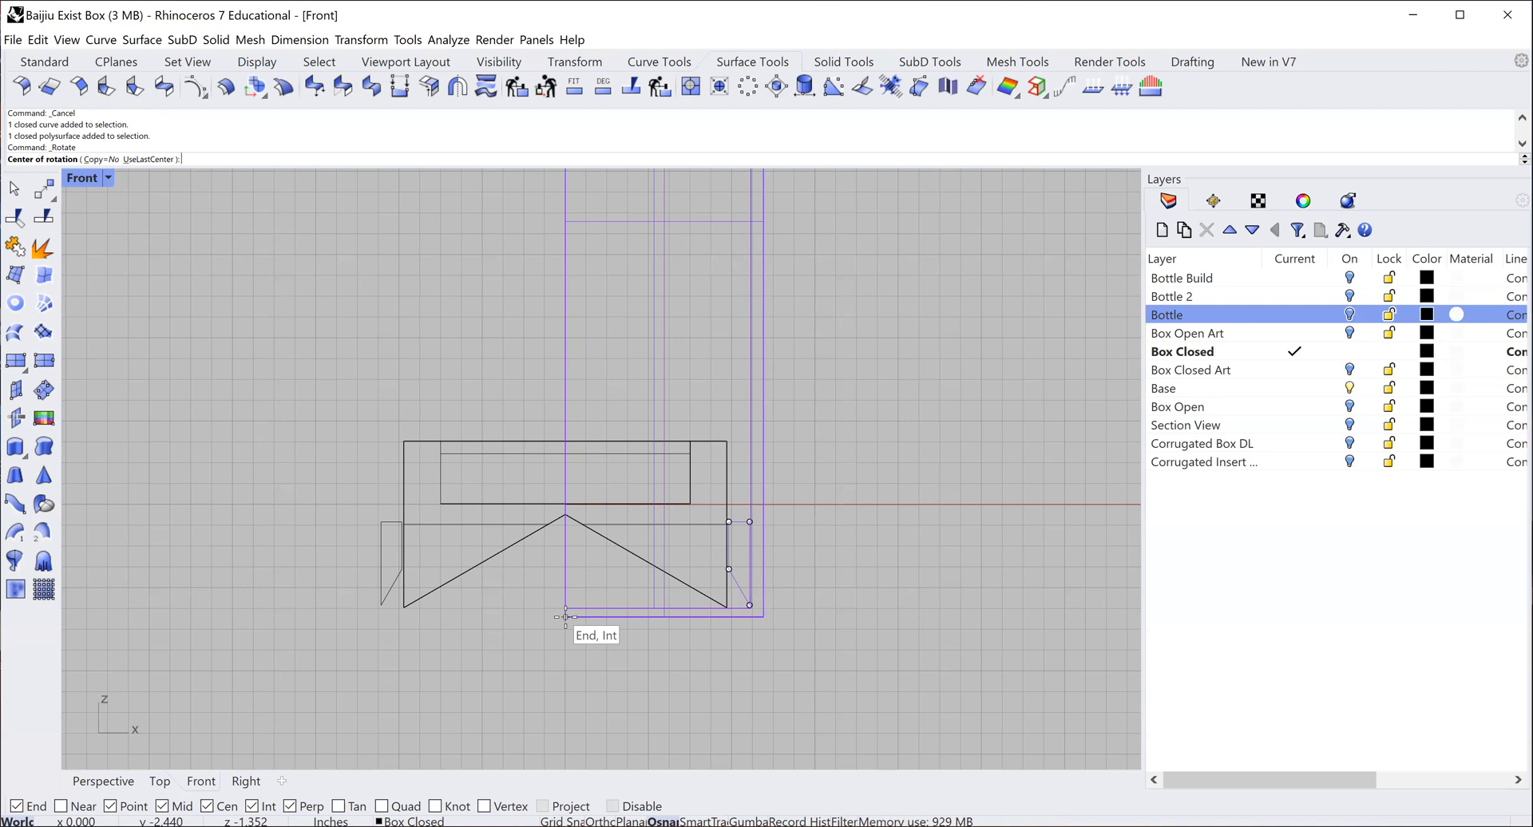
left_click(566, 616)
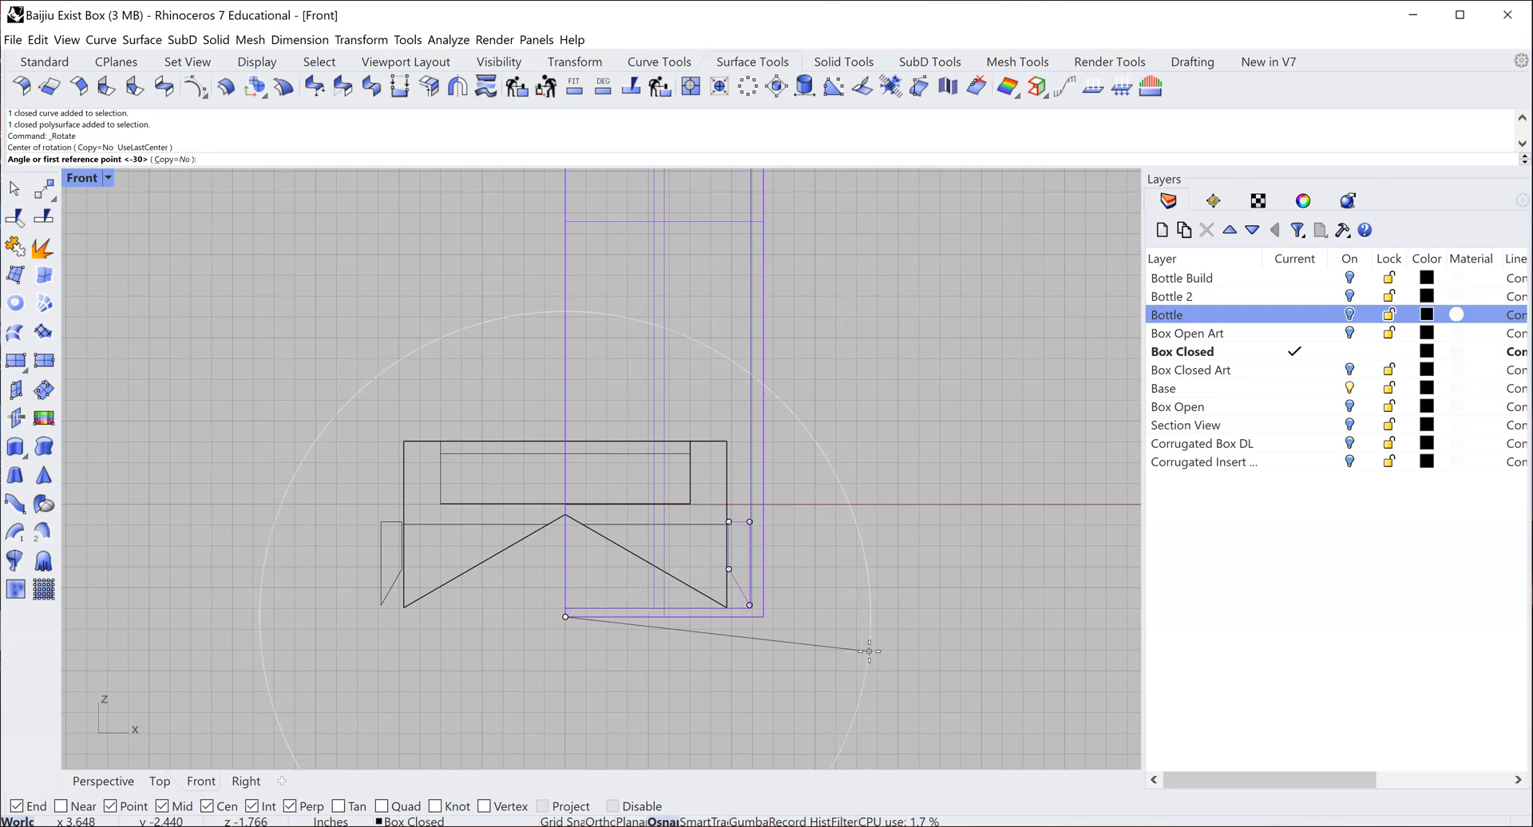
type("-30")
key("Return")
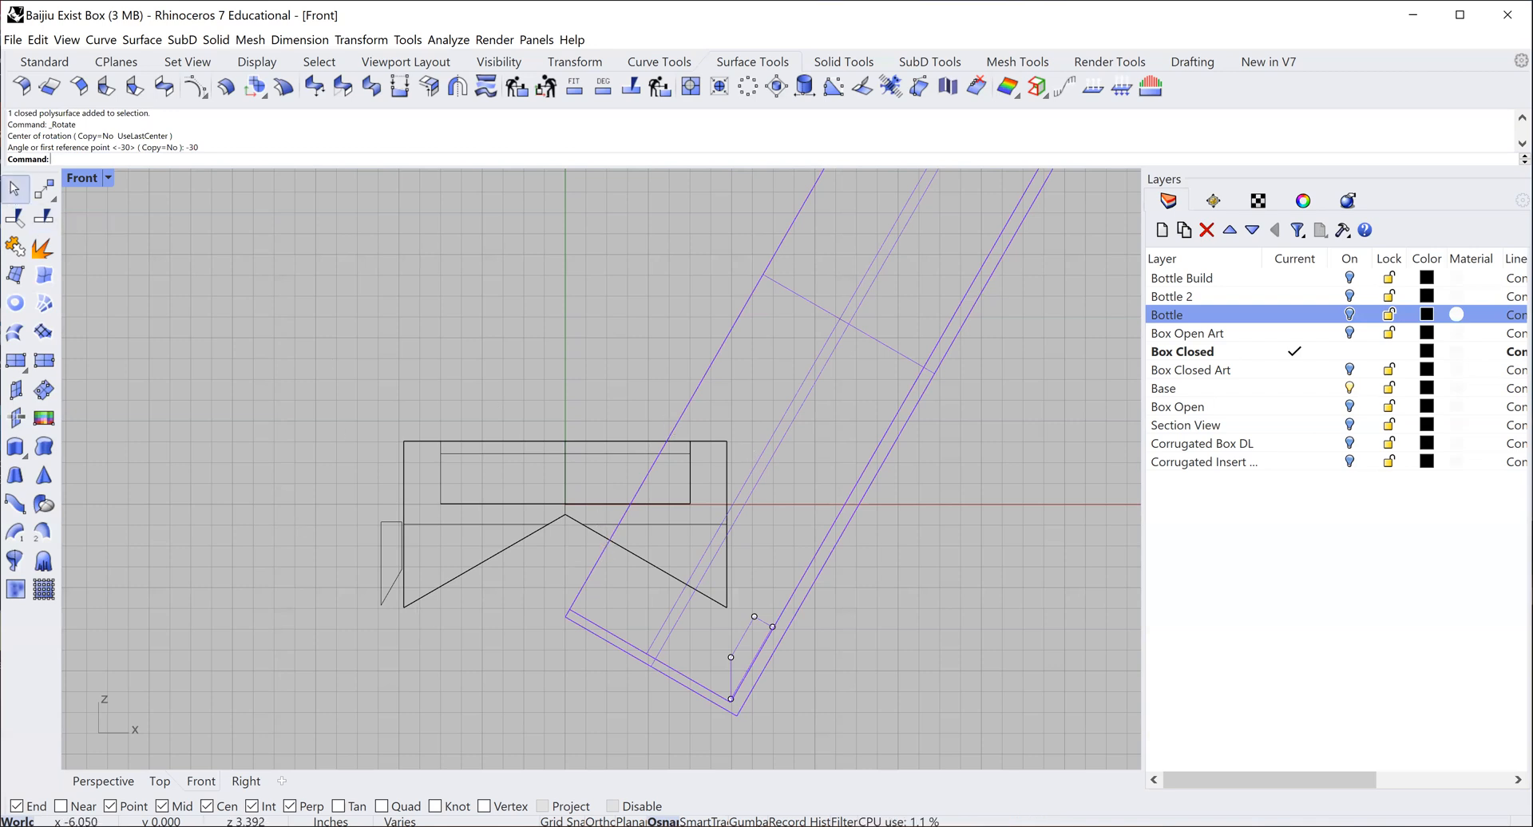
key("Escape")
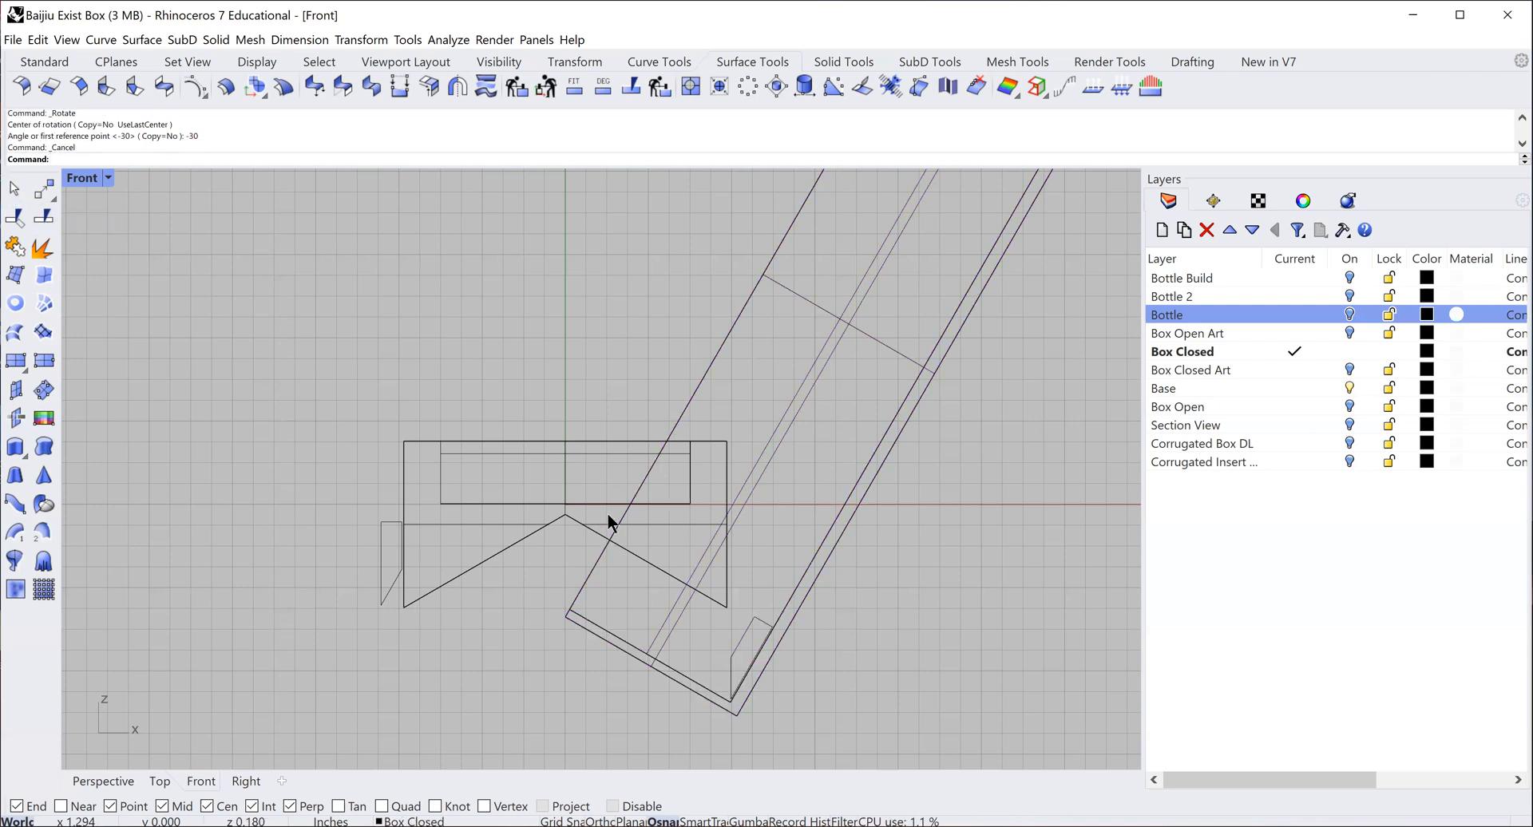
- Move the base straight down with Ortho on until its angled underside rests on the tilted box's inner floor
left_click(527, 537)
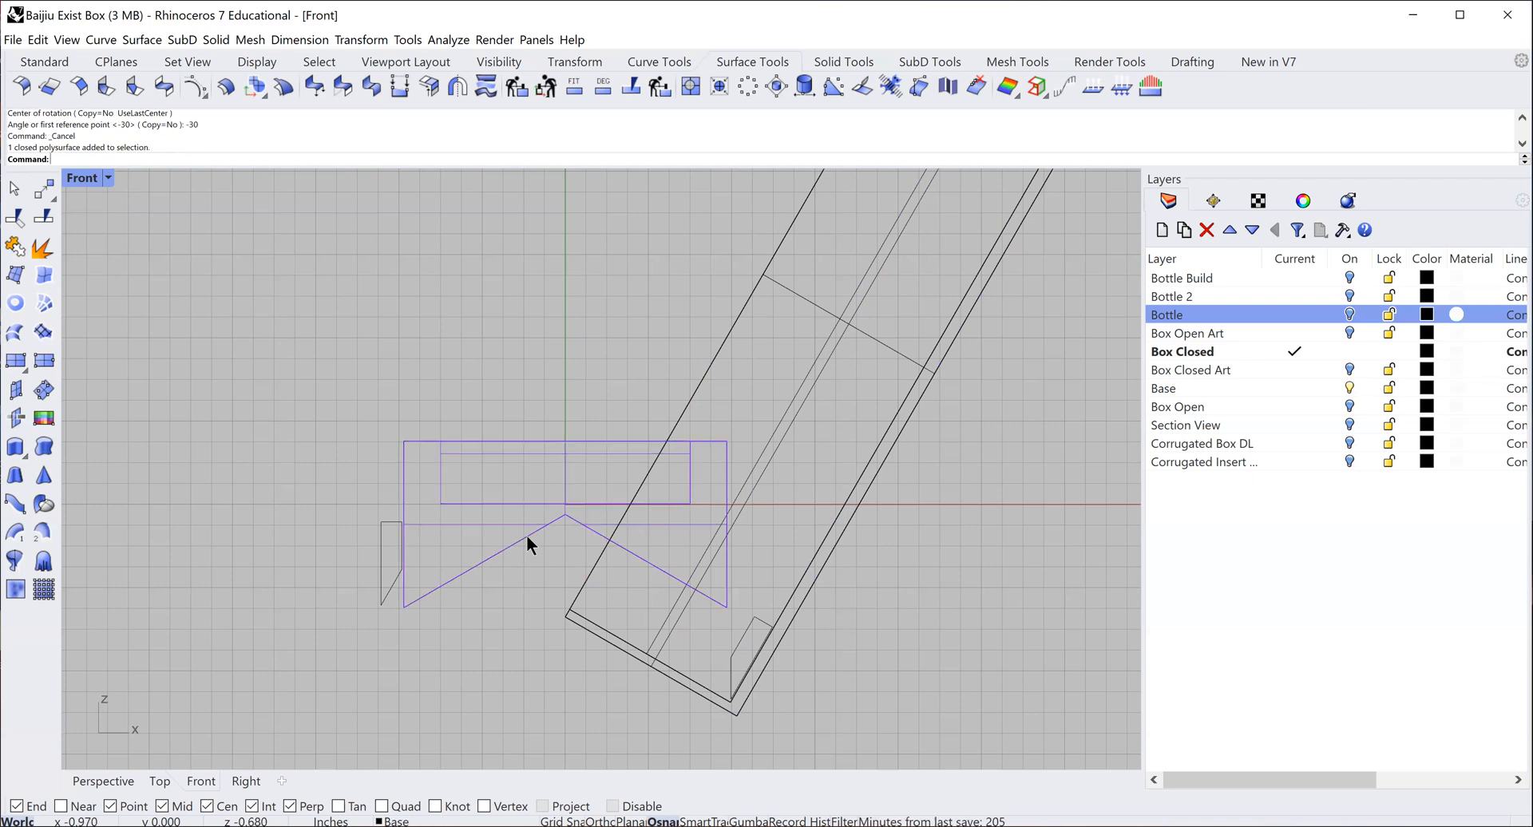
left_click(44, 190)
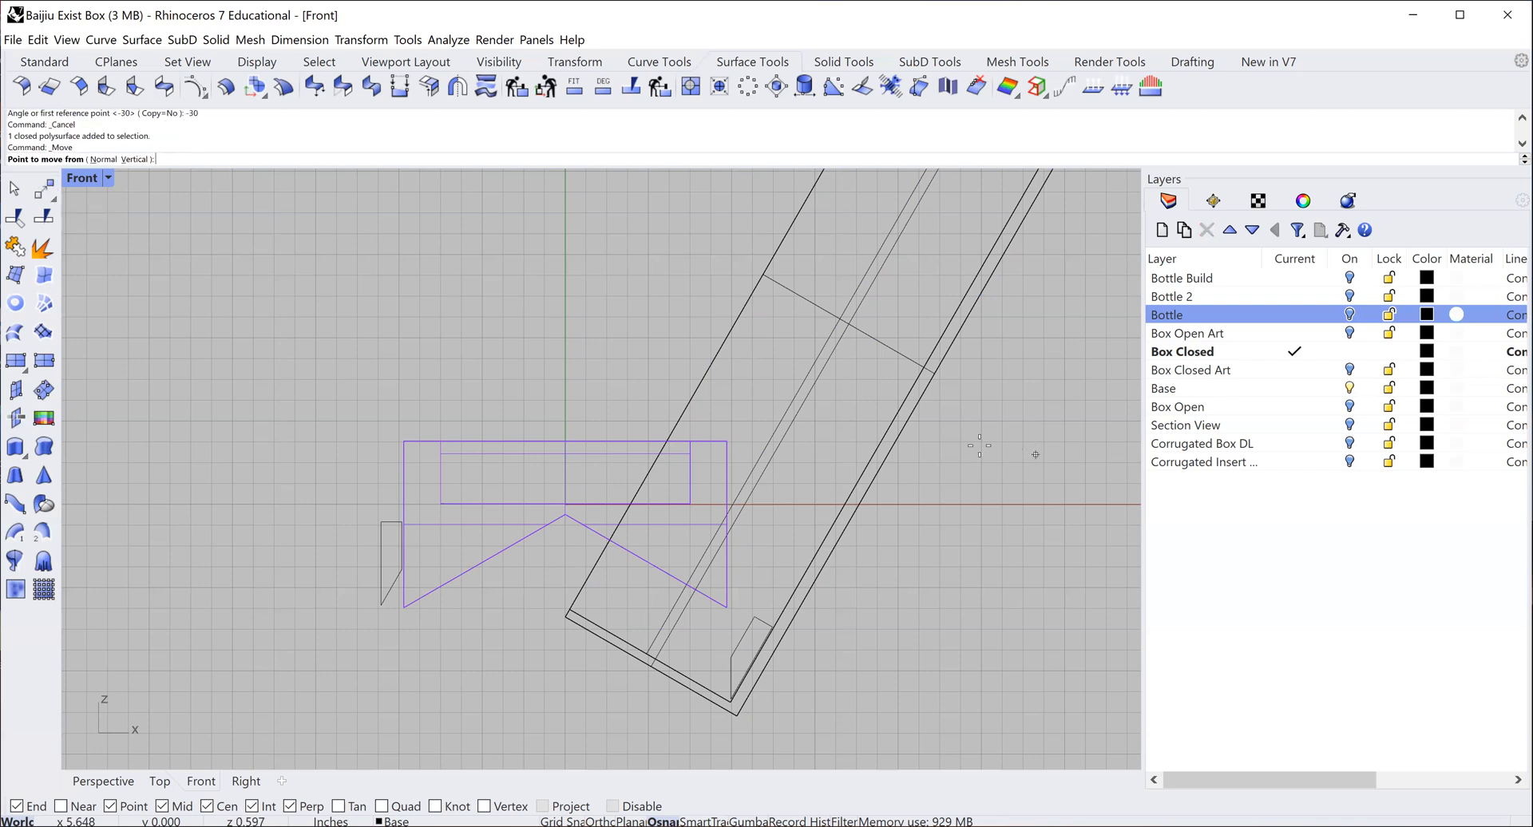
left_click(982, 444)
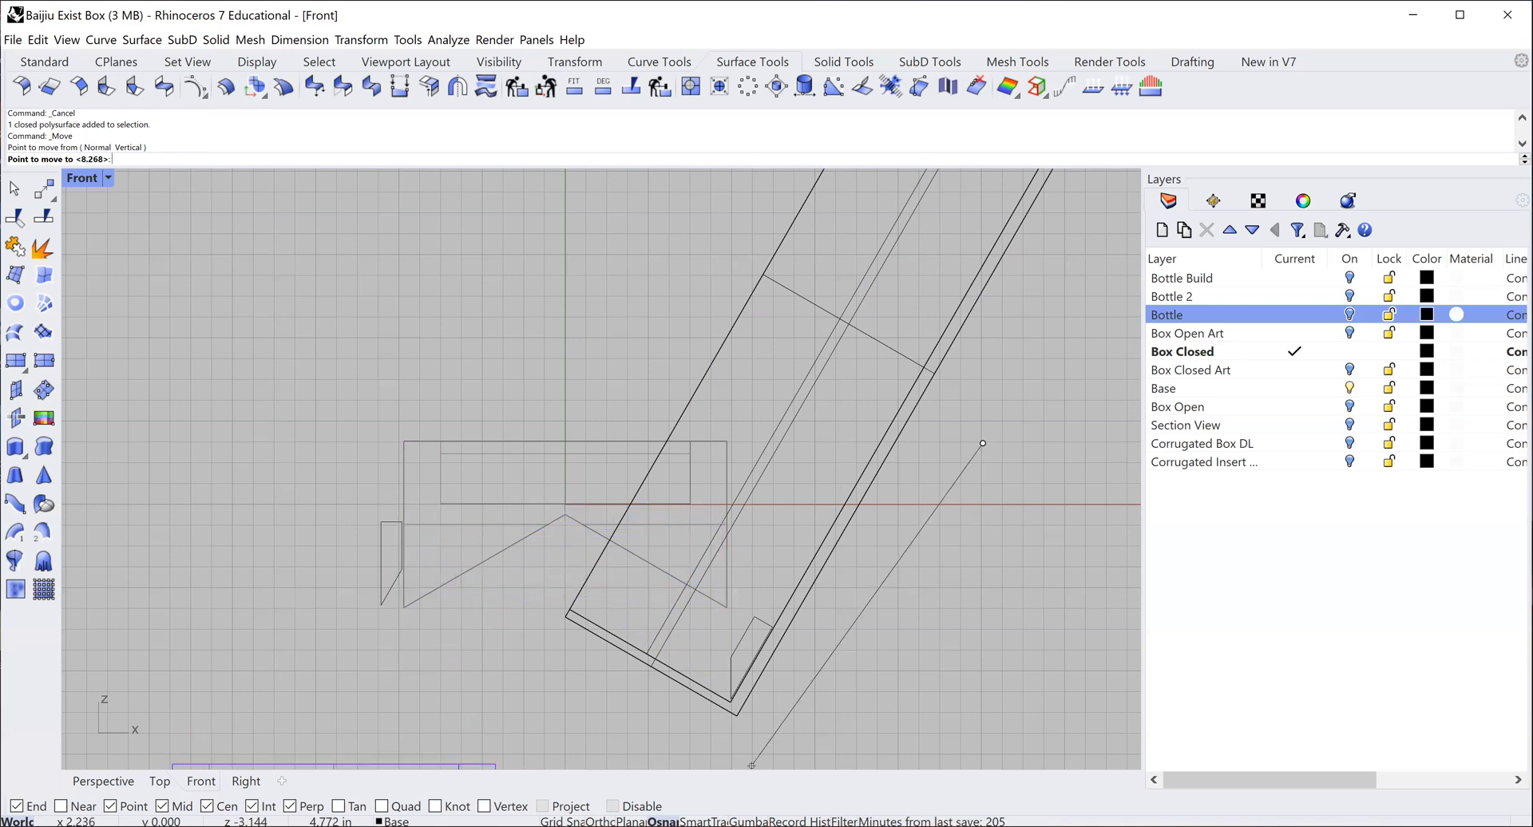
left_click(599, 821)
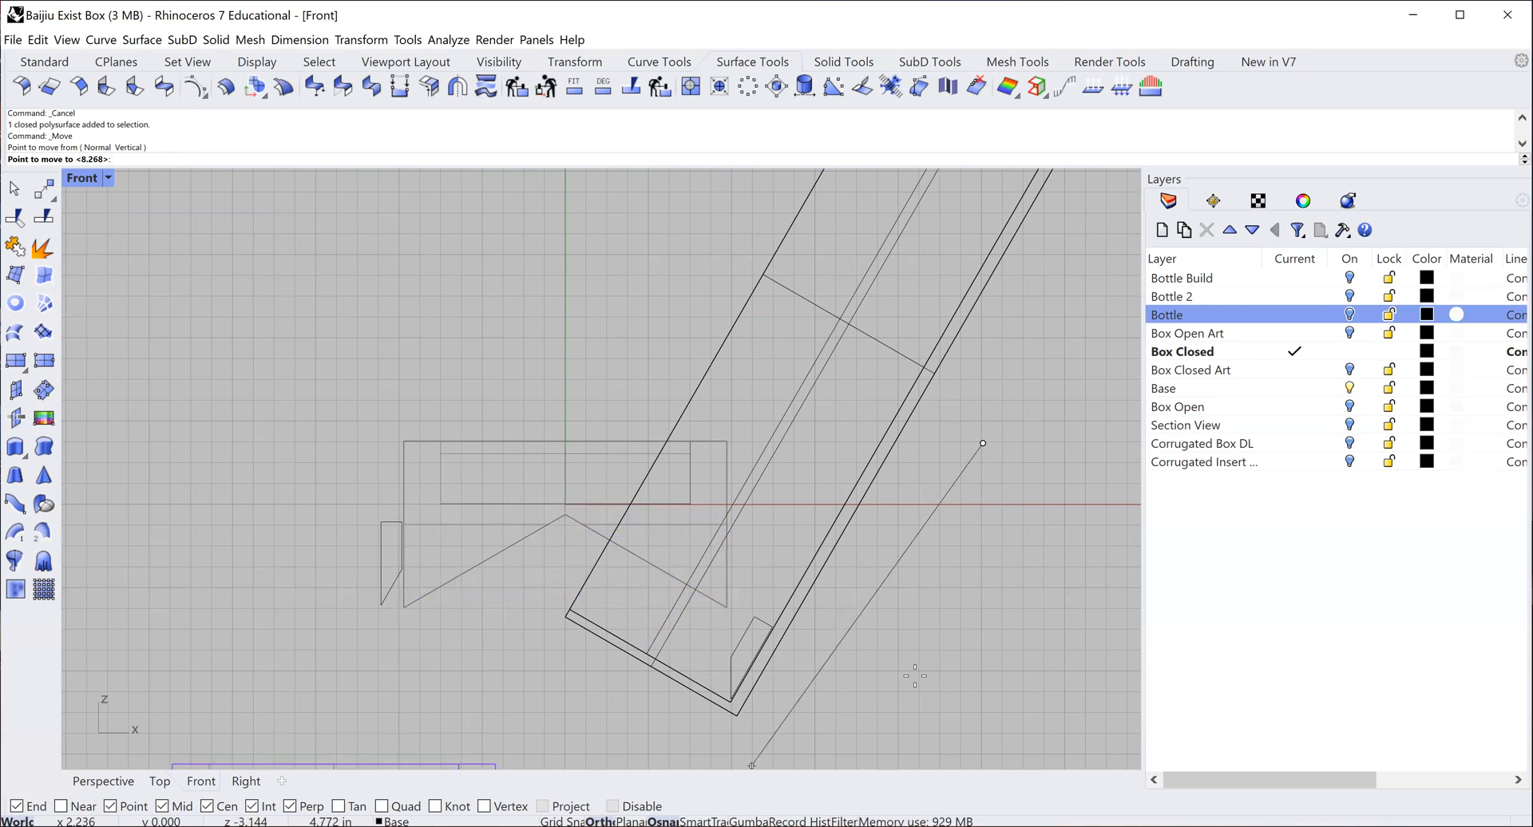
left_click(1005, 534)
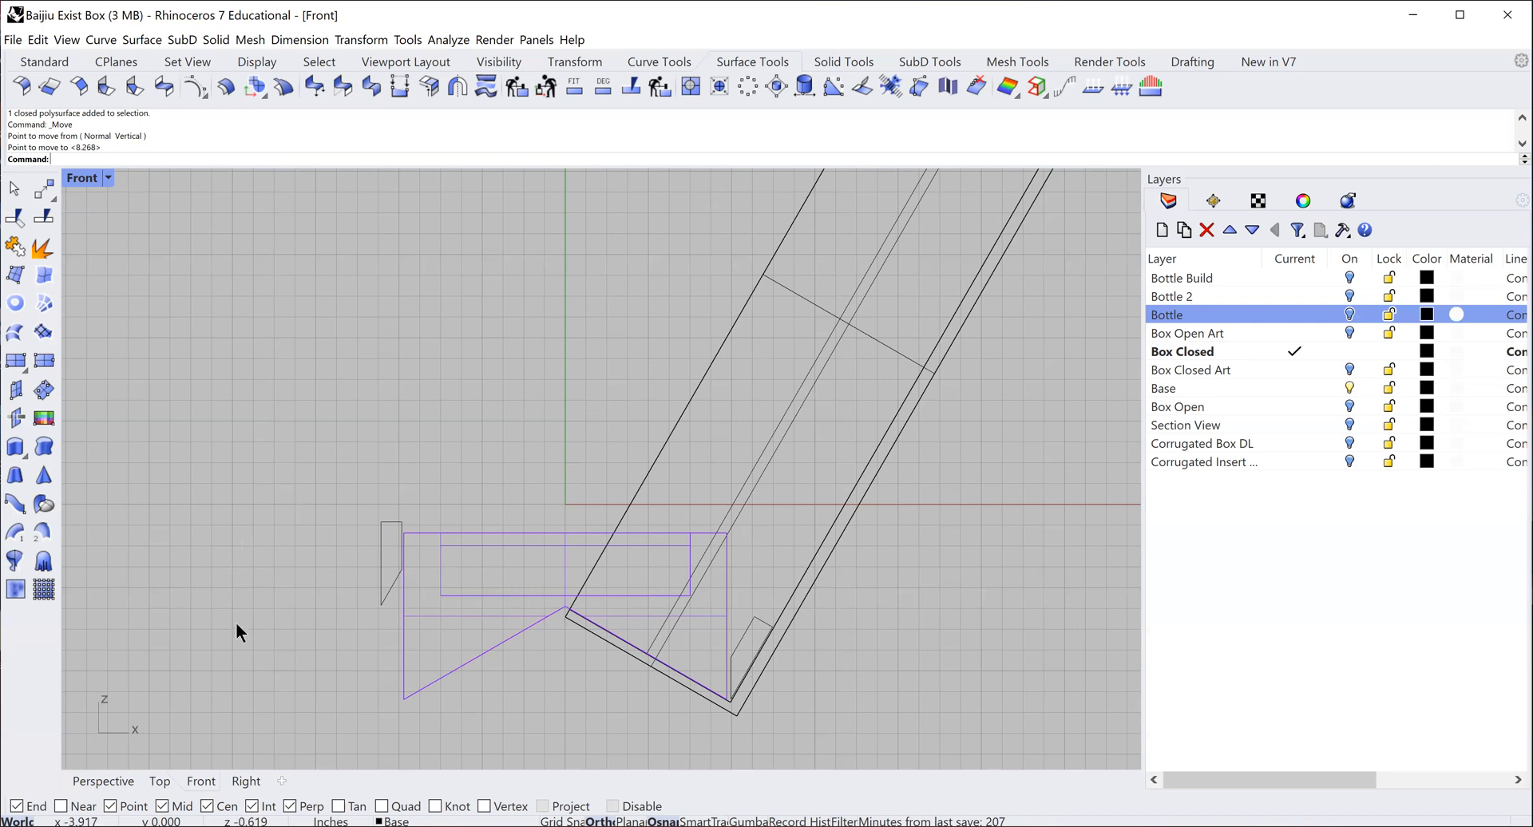
scroll(792, 703, "down", 5)
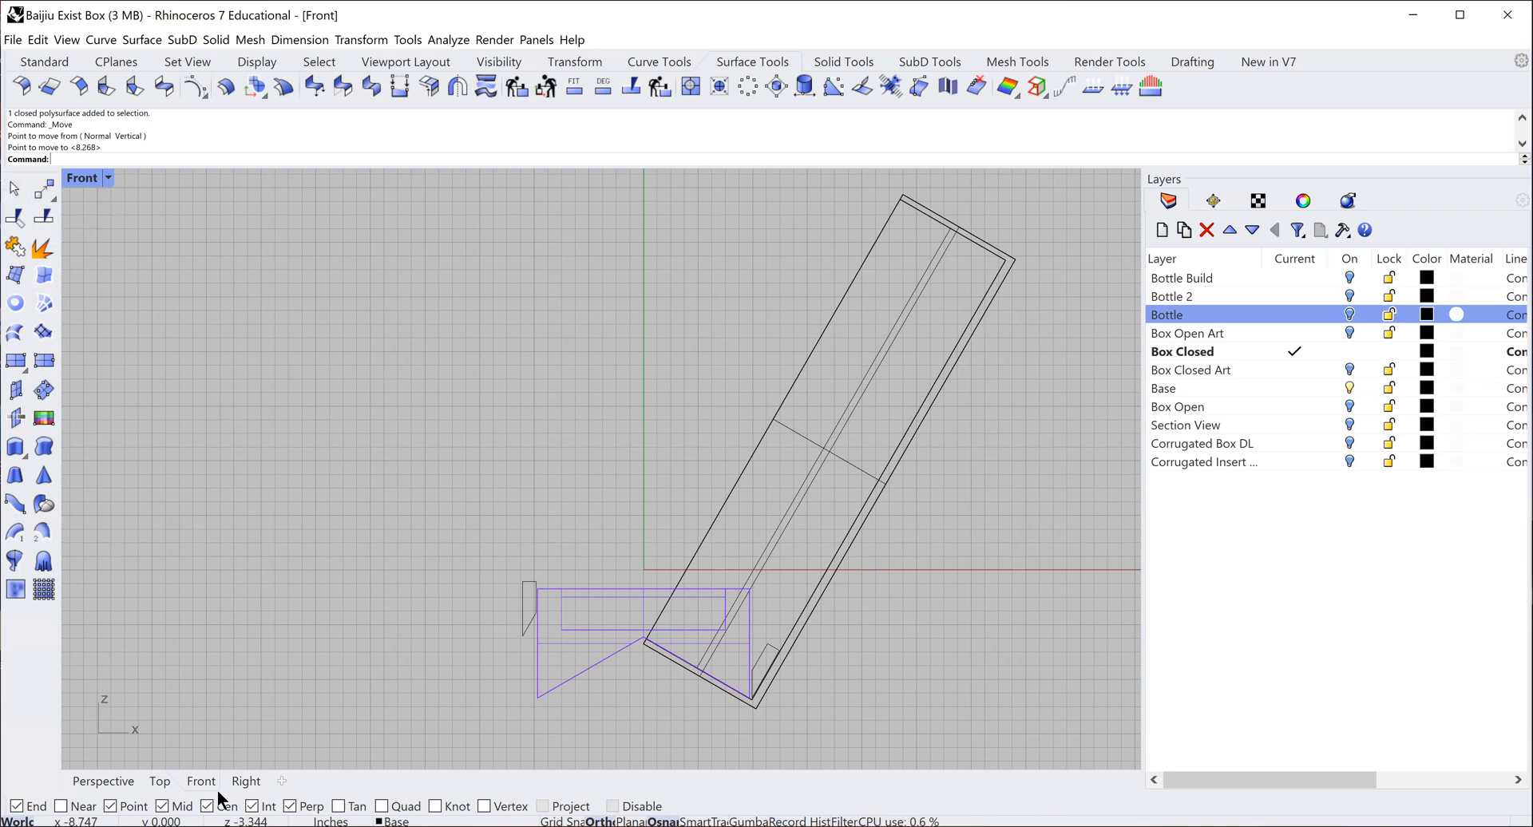
- Switch to the Perspective view and examine how the base sits in the tilted half box
left_click(108, 783)
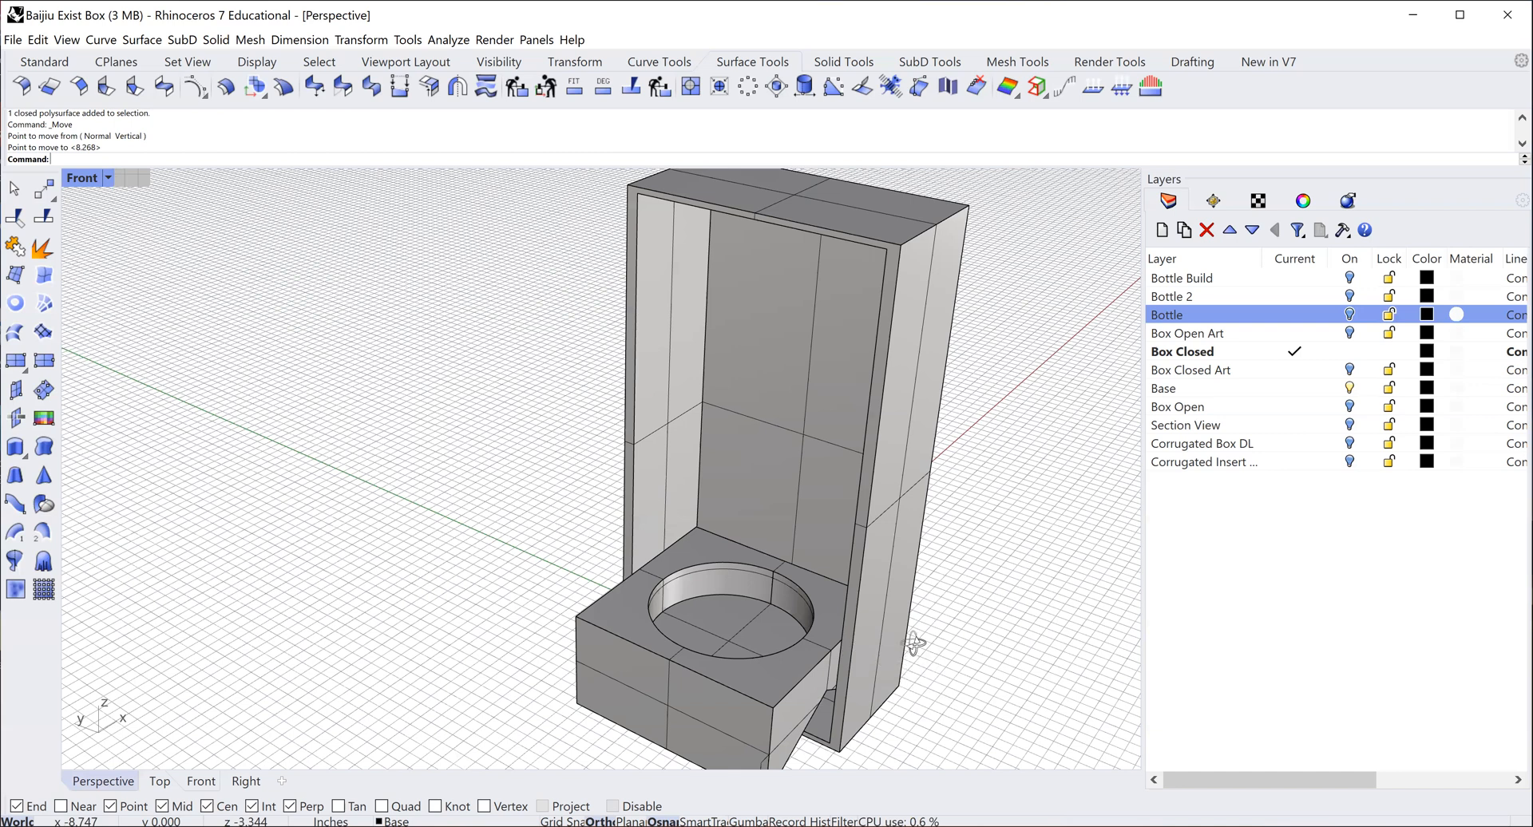
right_click_drag(914, 635, 1020, 664)
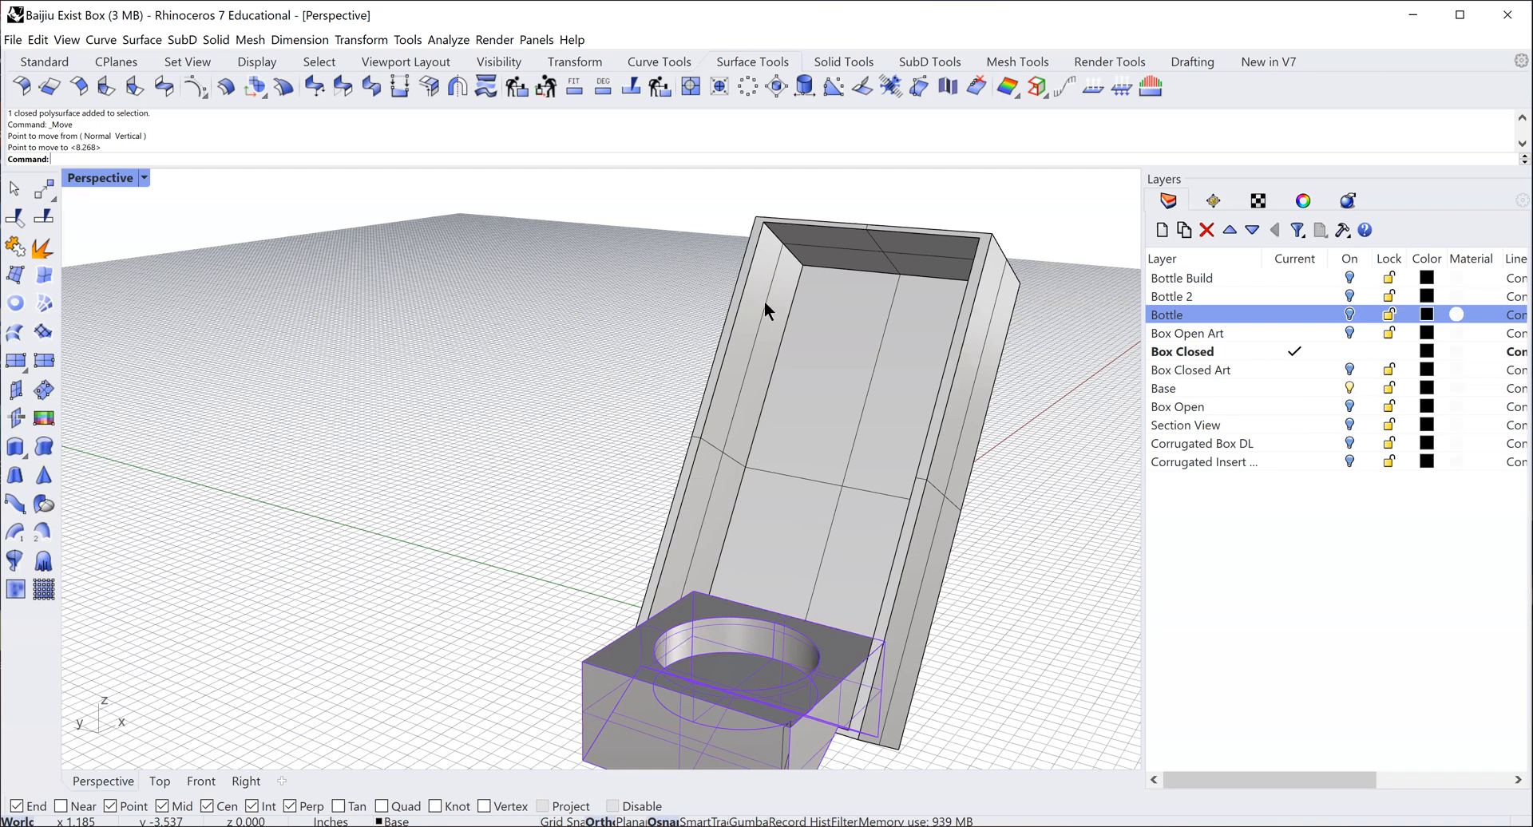
right_click_drag(893, 295, 874, 340)
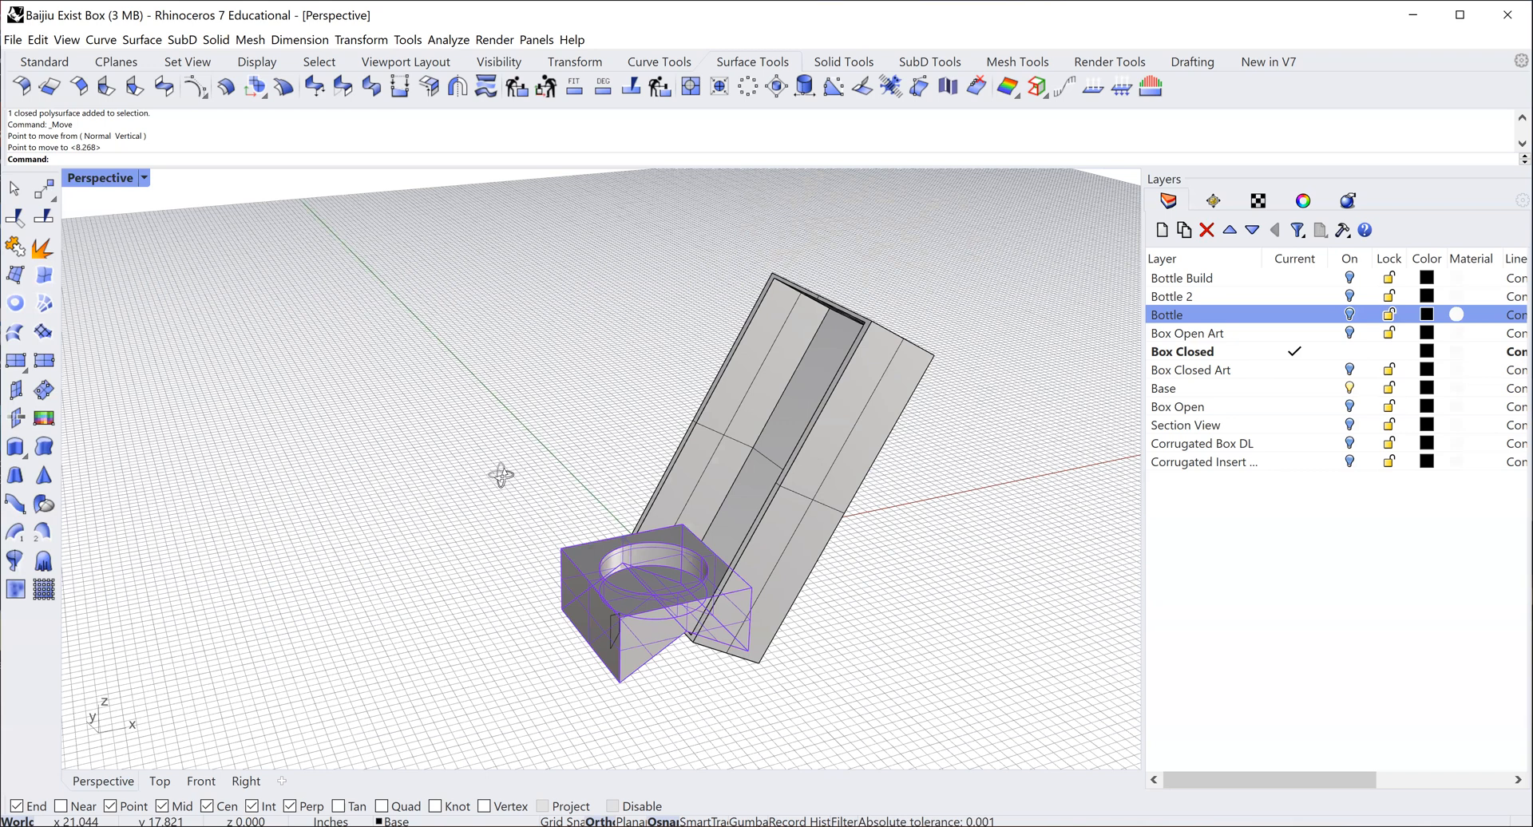
right_click_drag(588, 529, 668, 518)
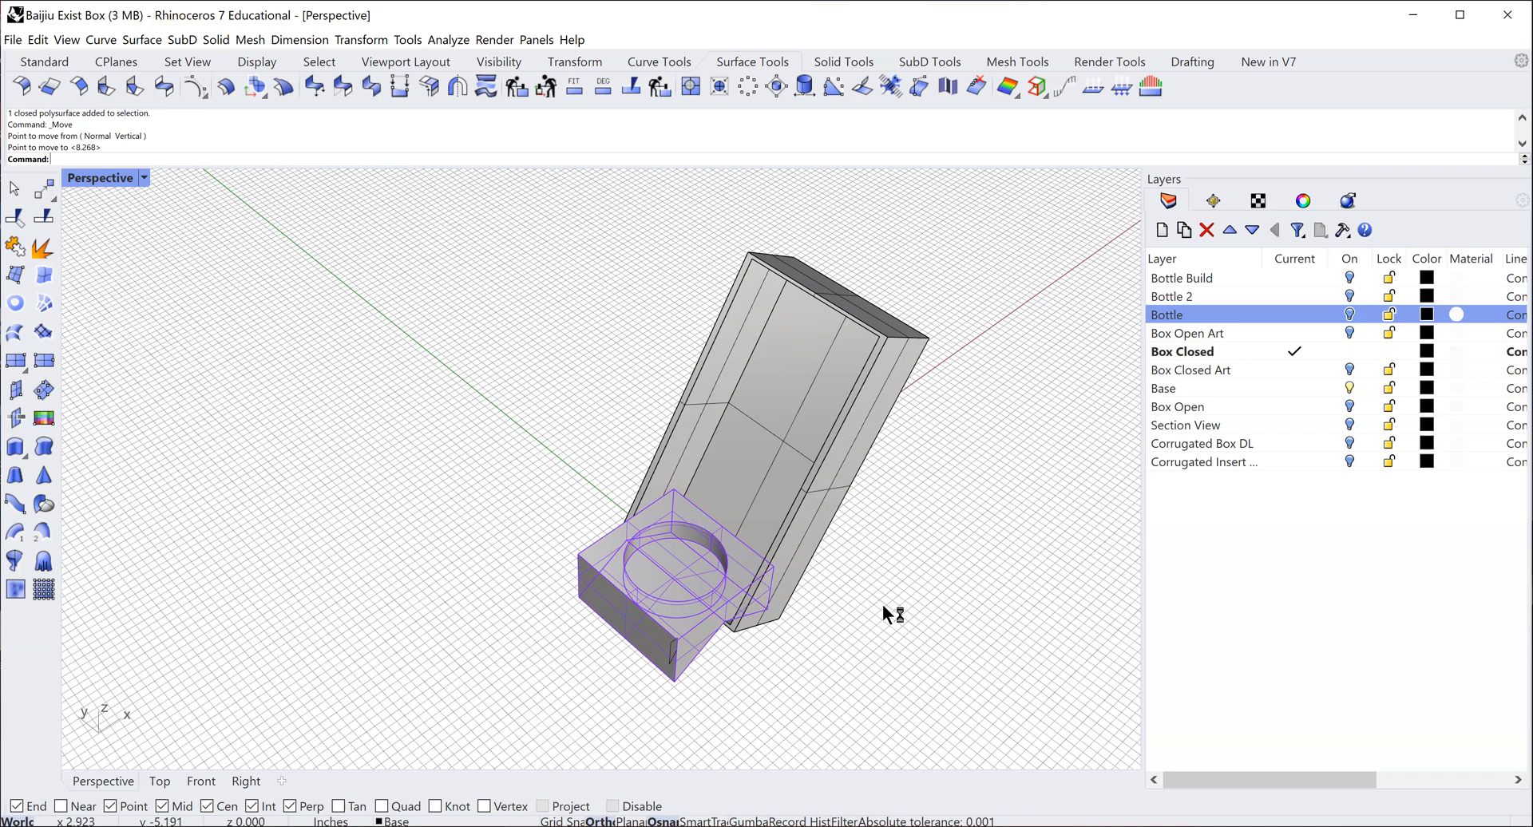
right_click_drag(863, 620, 777, 578)
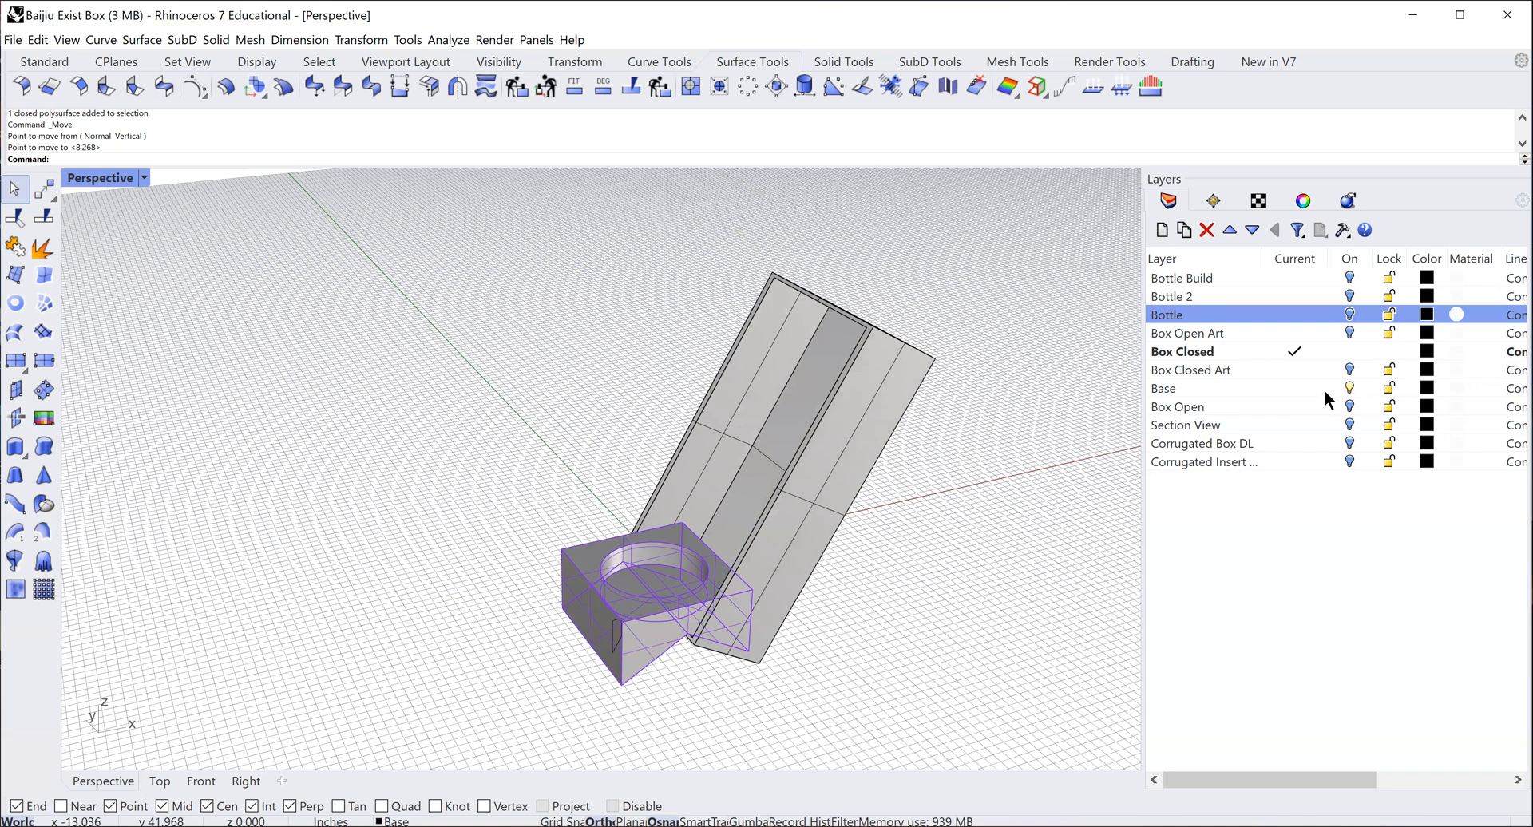
left_click(1291, 368)
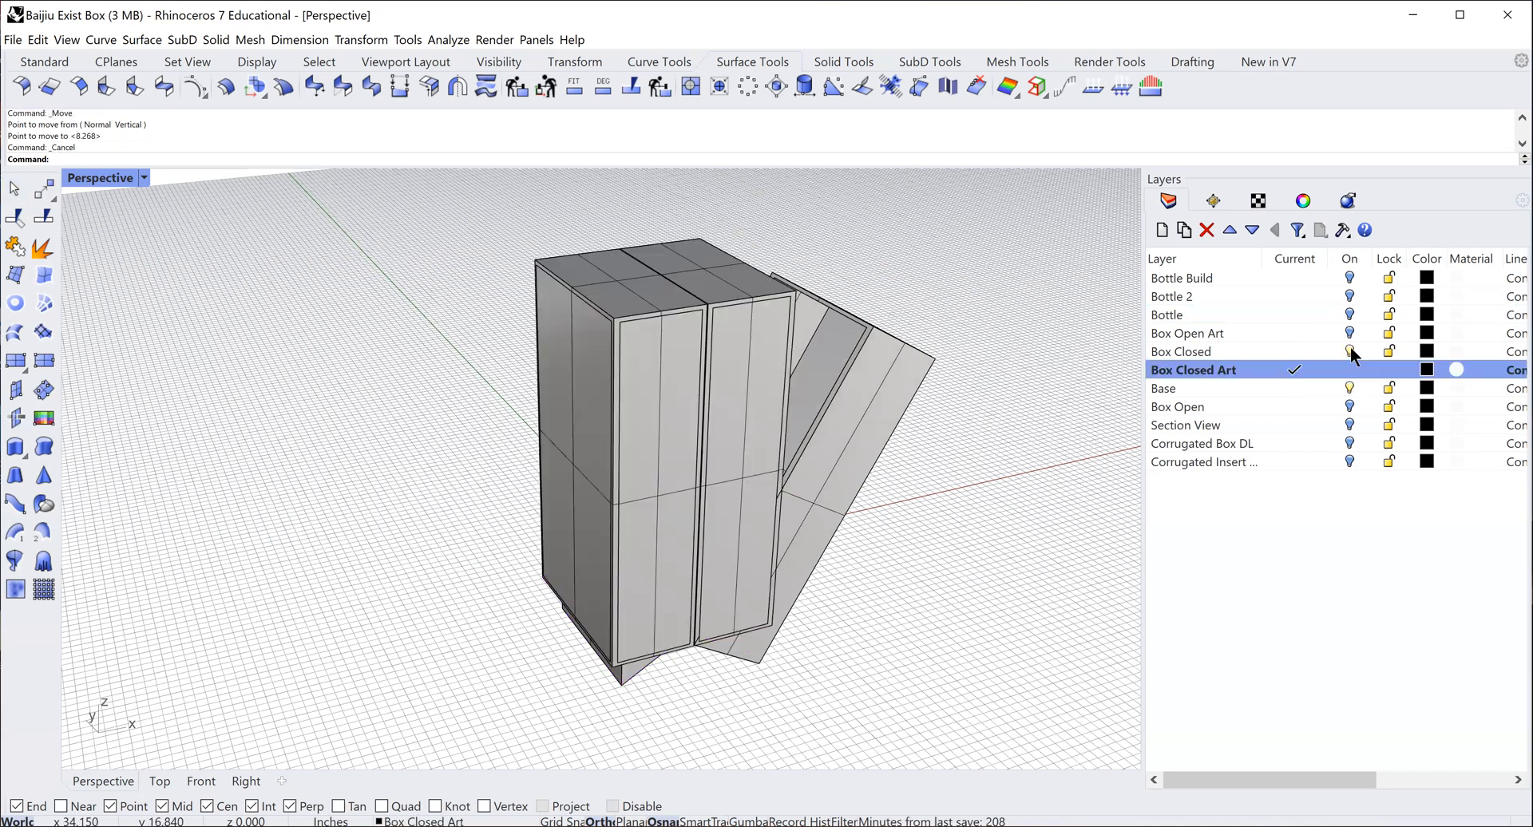
left_click(1350, 351)
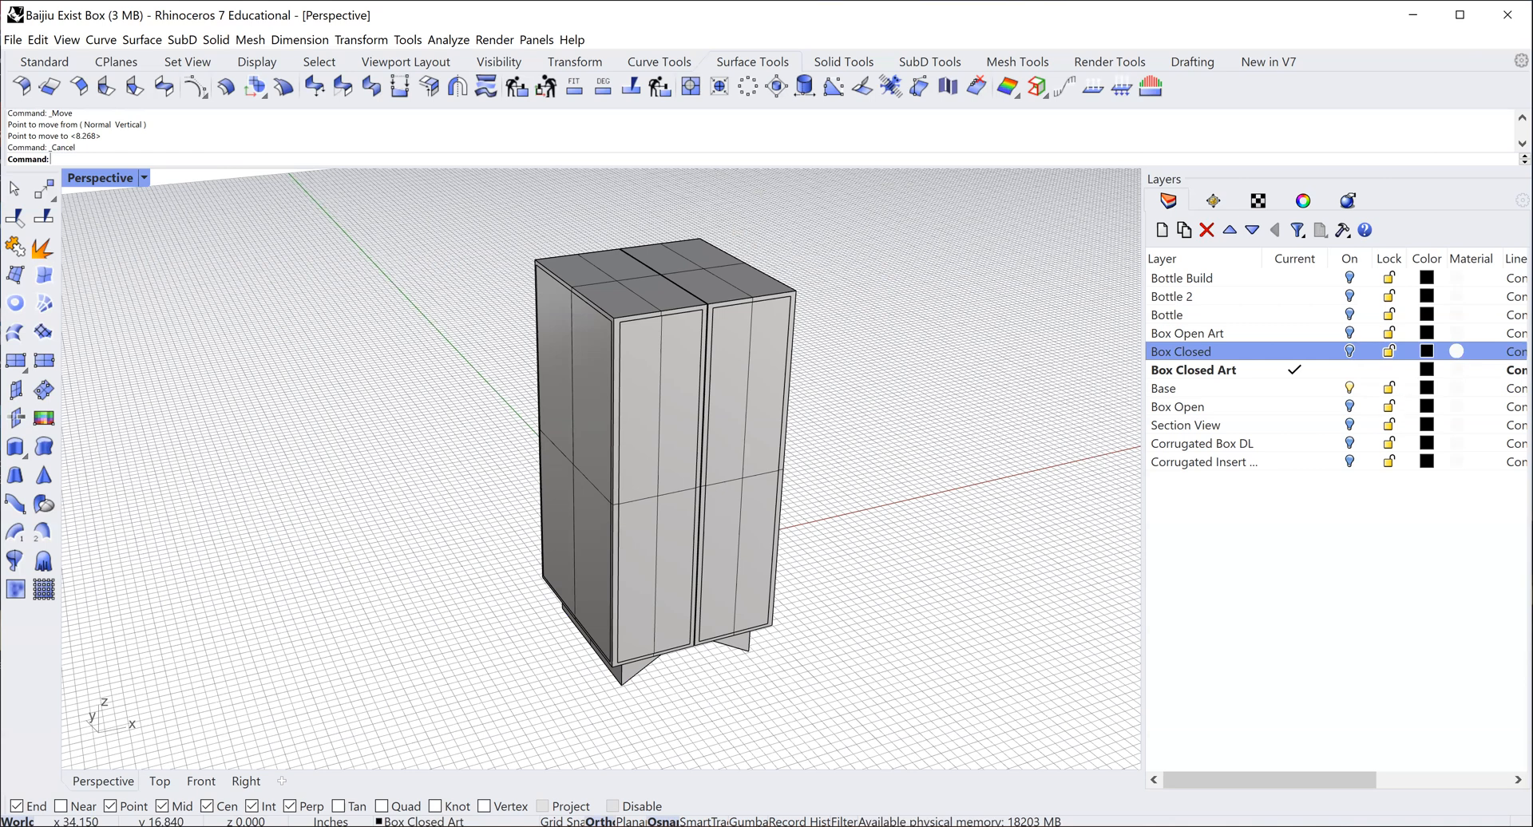
left_click(36, 41)
left_click(60, 61)
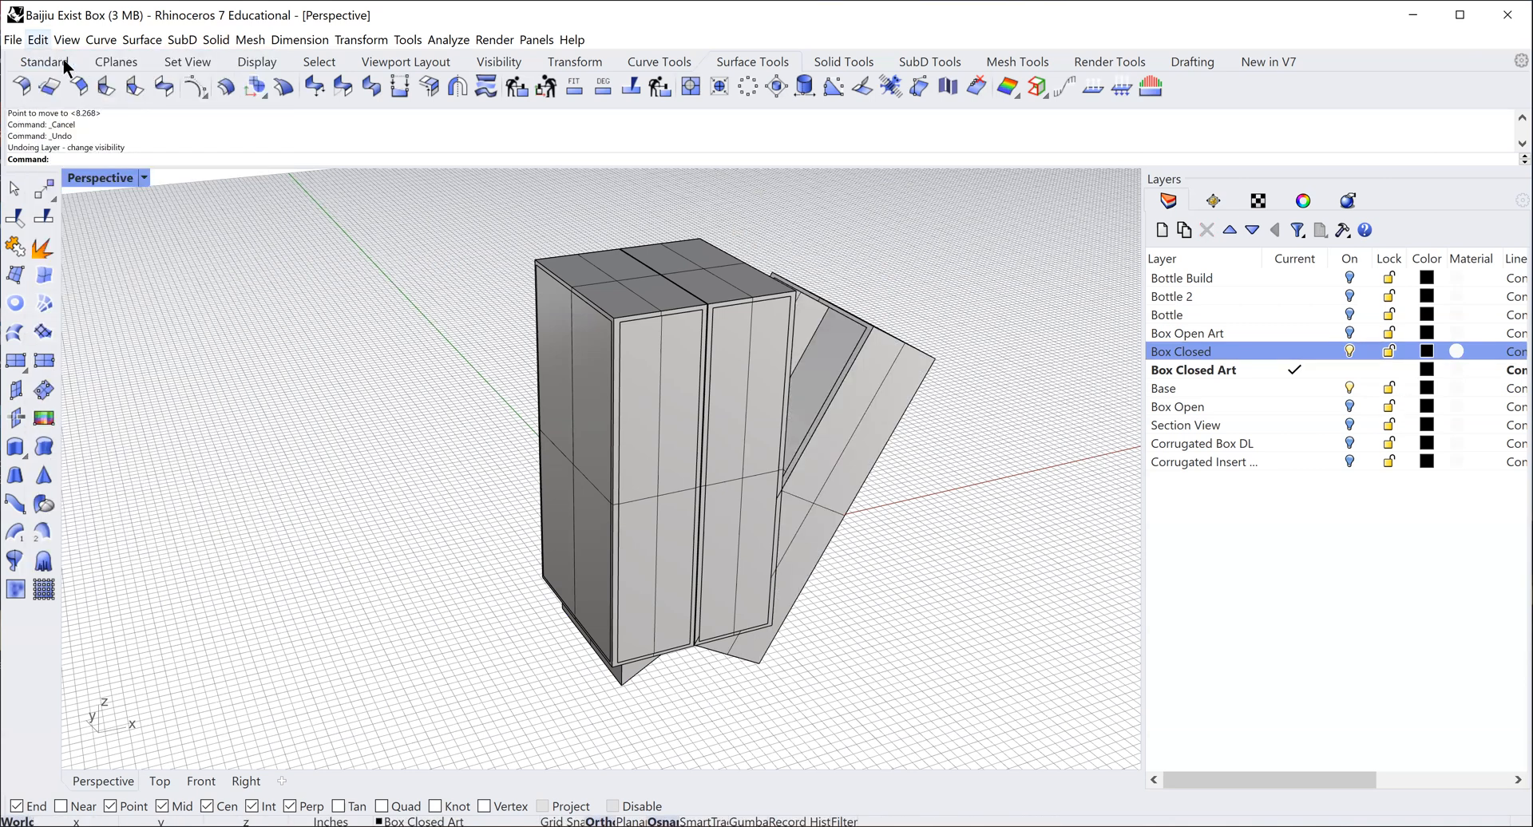
left_click(37, 40)
left_click(60, 61)
- Undo the base's downward move and the half box's rotation, leaving nothing selected
left_click(37, 40)
left_click(48, 59)
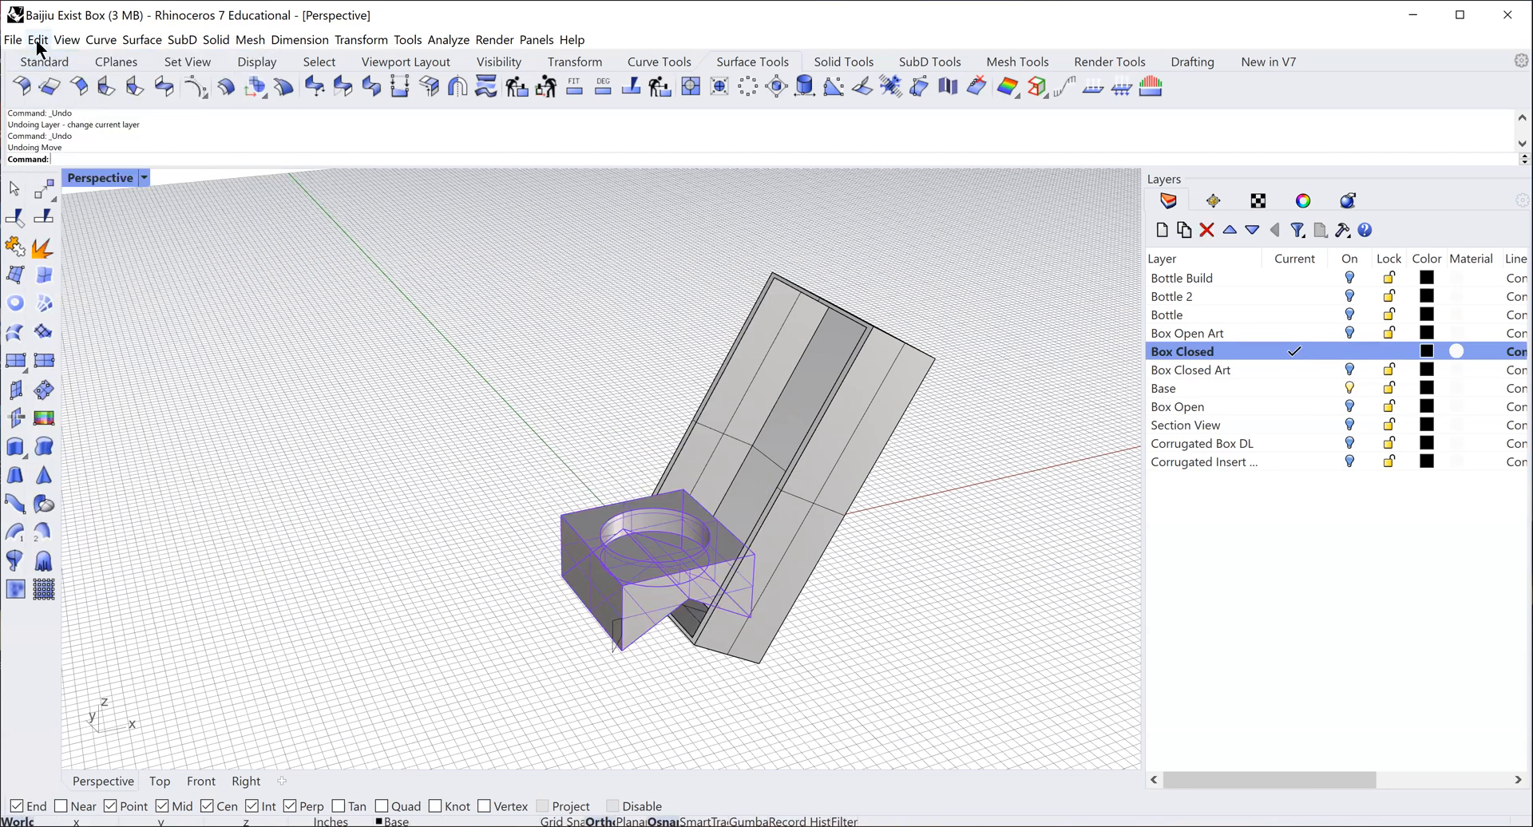
left_click(37, 40)
left_click(62, 63)
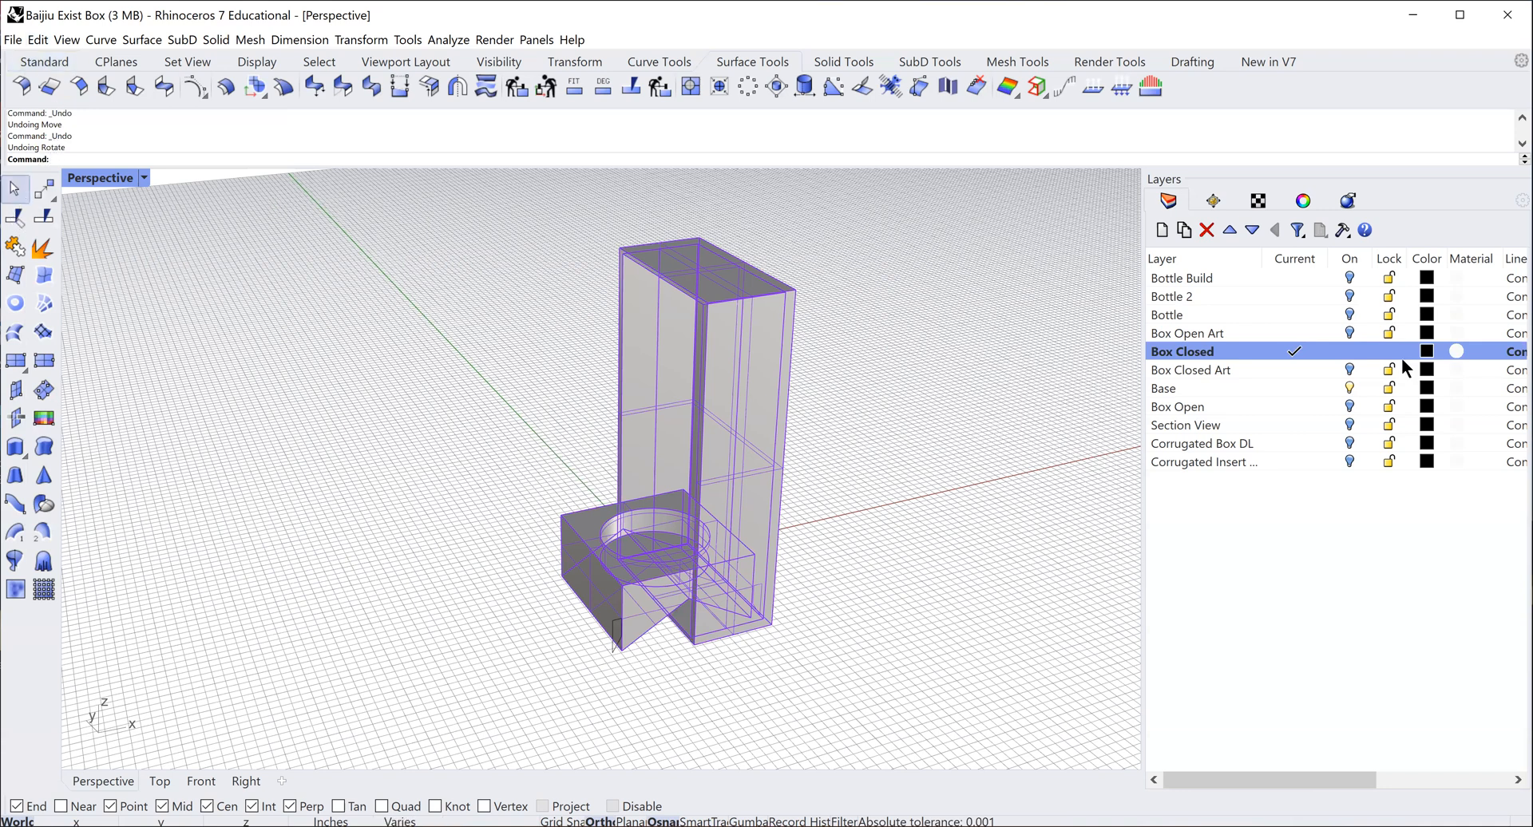
key("Escape")
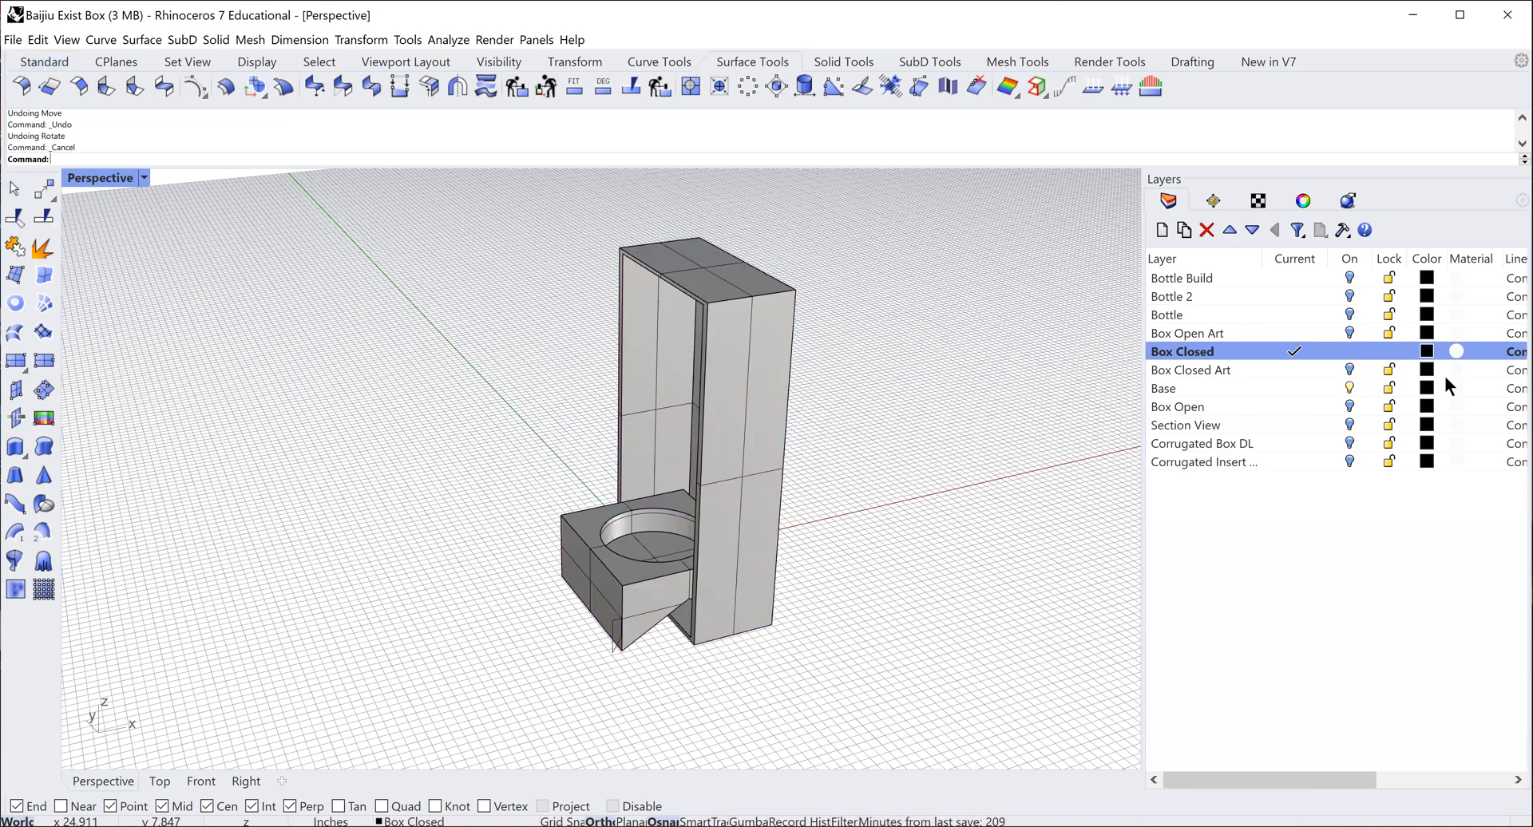
- Make Box Closed Art the current layer and hide the Base layer
left_click(1294, 369)
left_click(1351, 386)
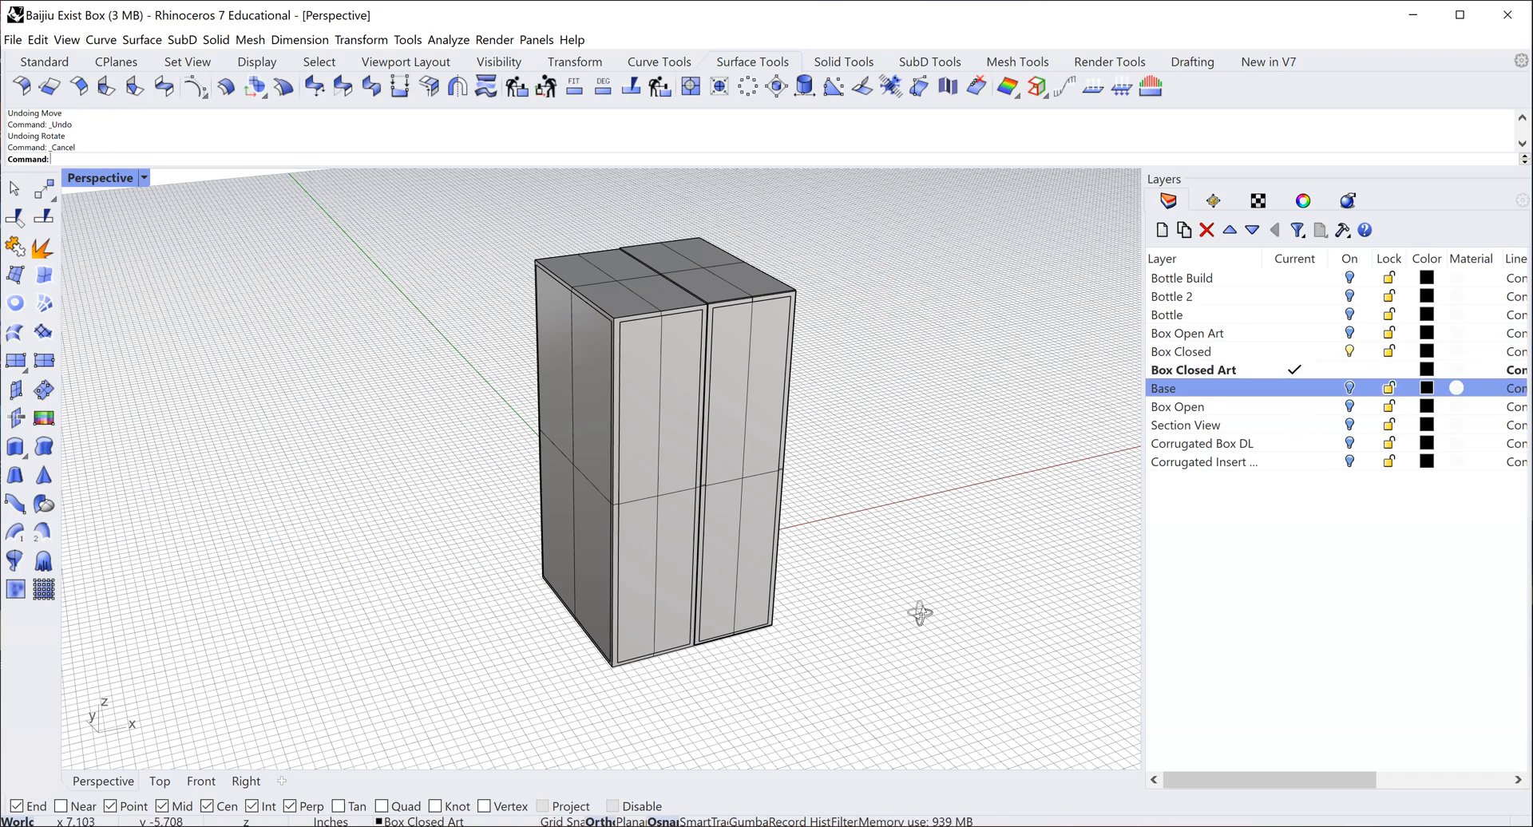
right_click_drag(920, 613, 910, 596)
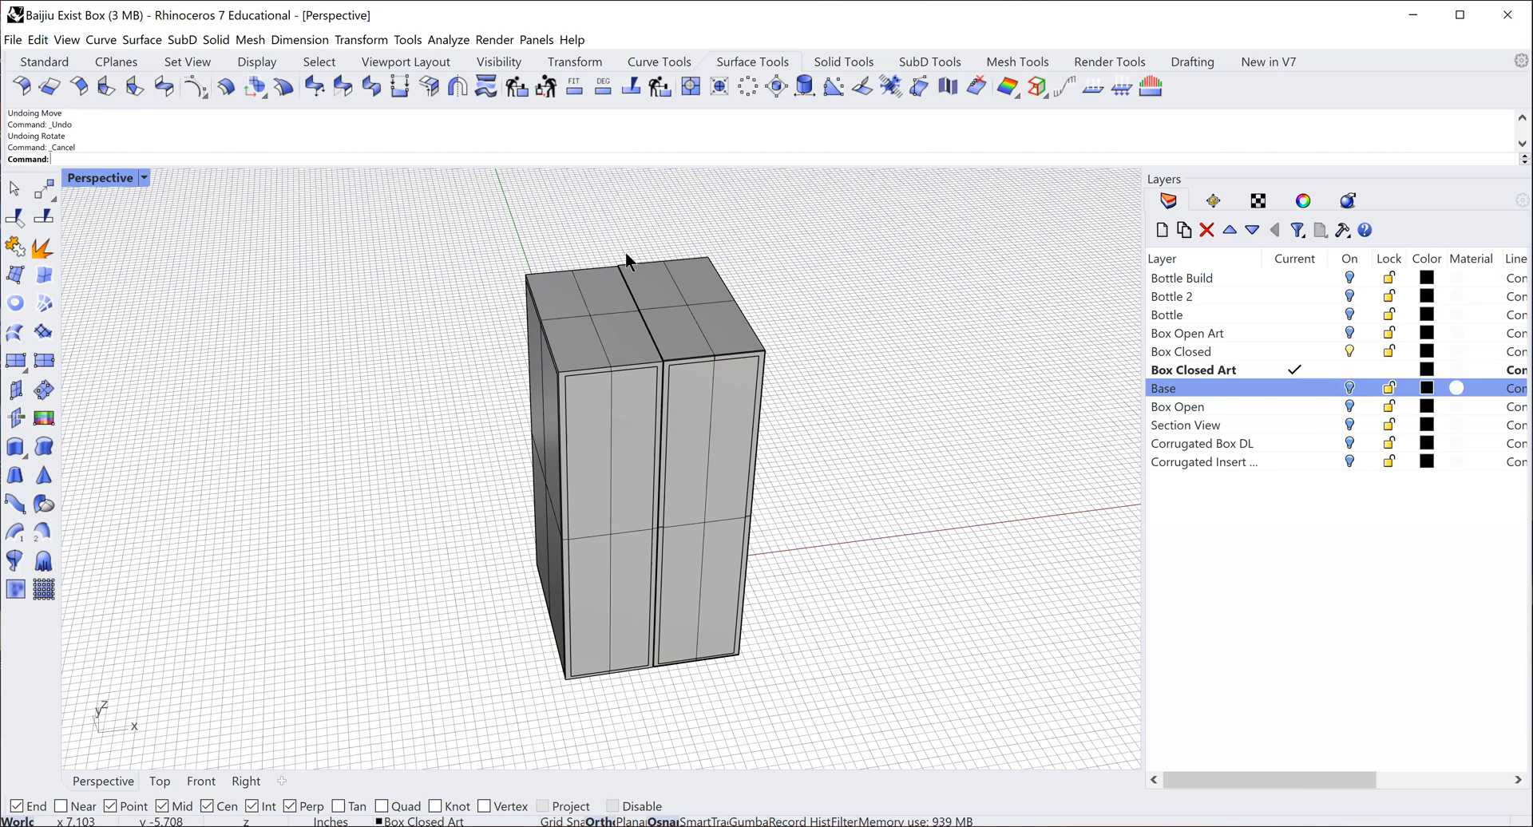
right_click_drag(894, 510, 859, 496)
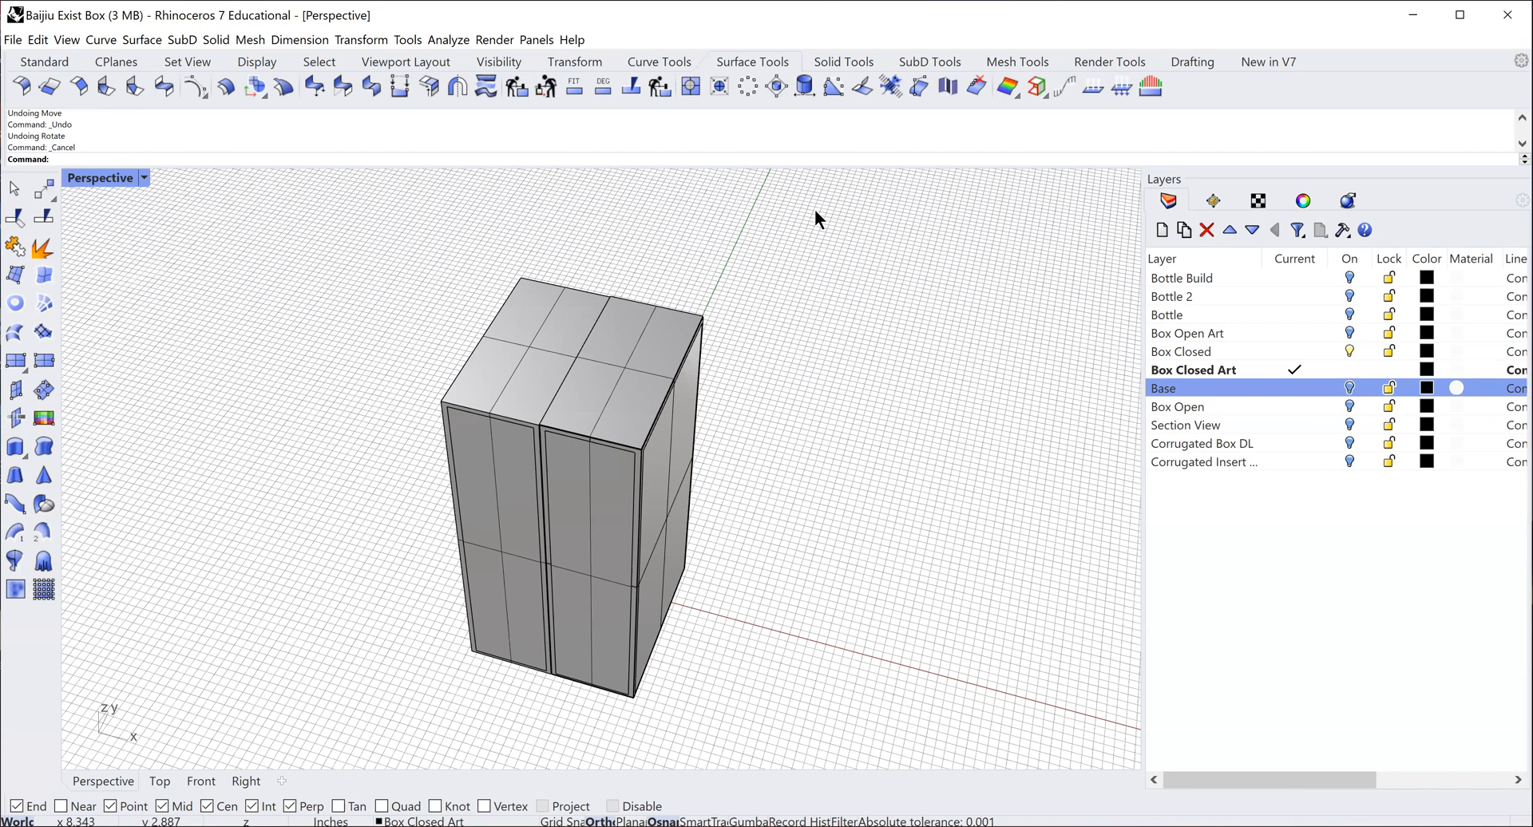
key("Home")
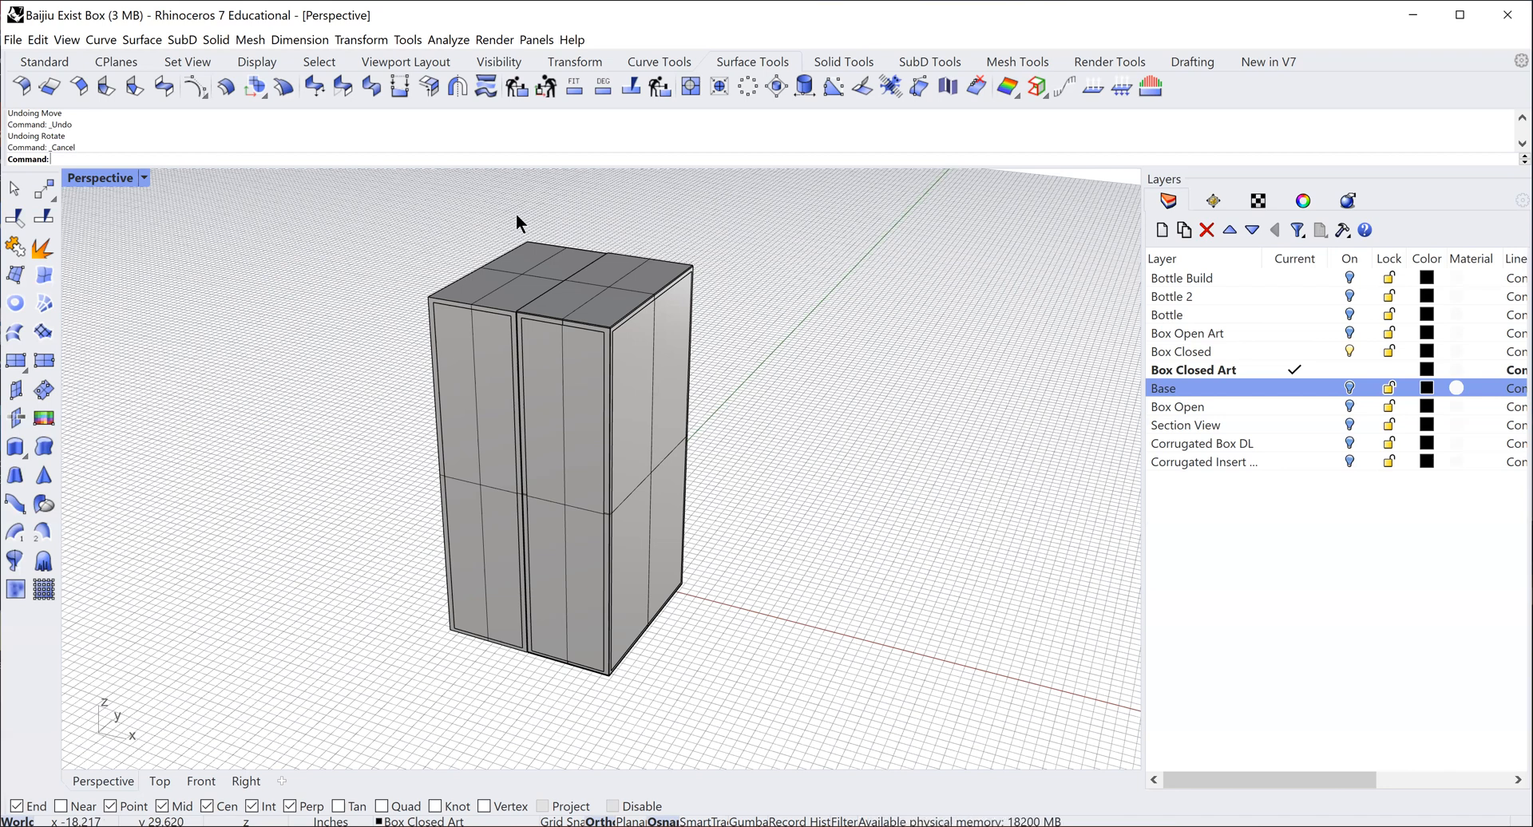
- Set the Perspective viewport to Rendered display and examine the art panels around the closed box
left_click(62, 44)
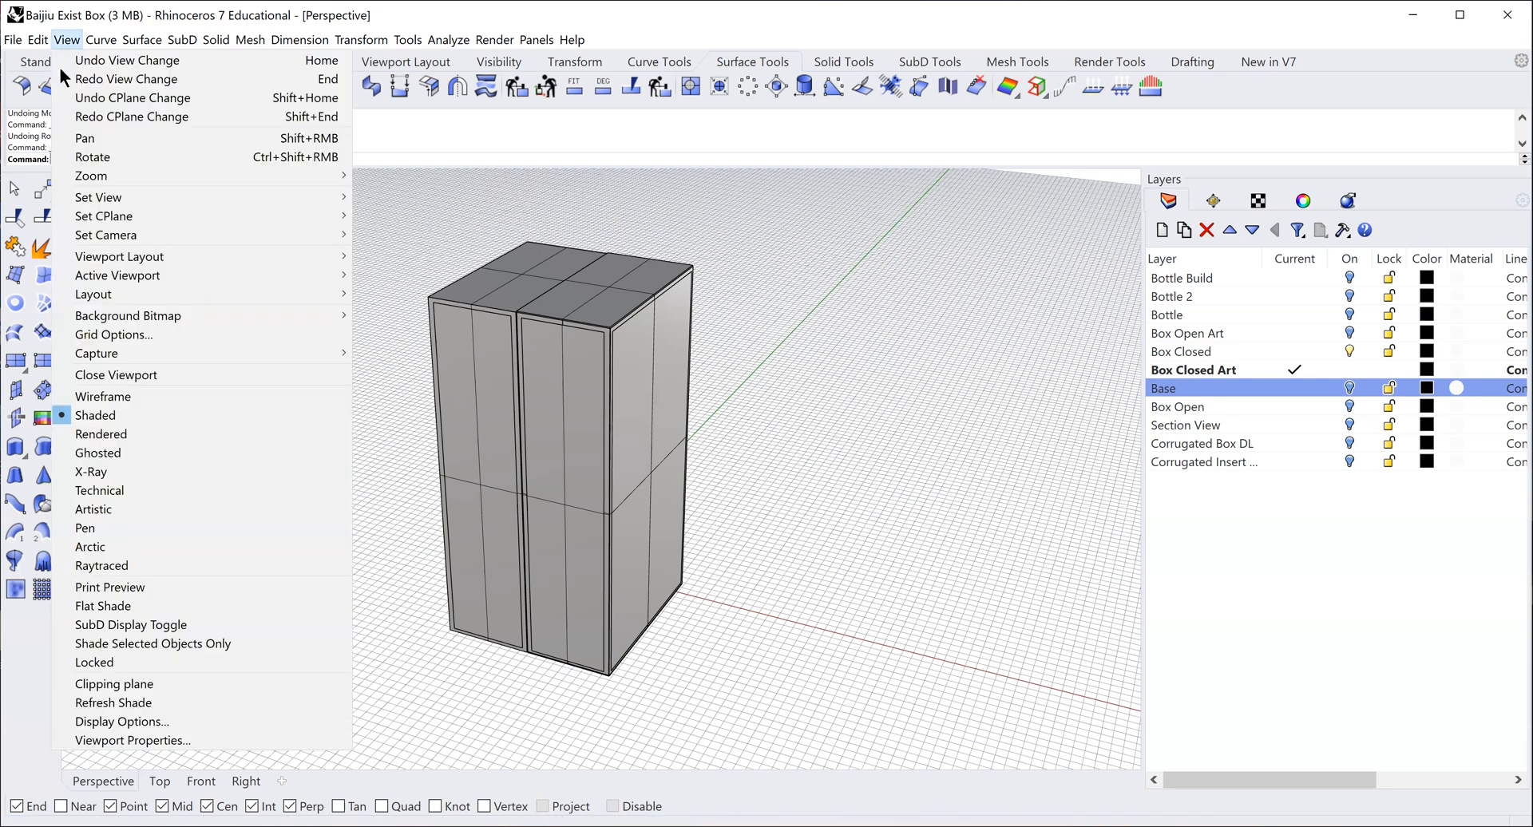
left_click(97, 434)
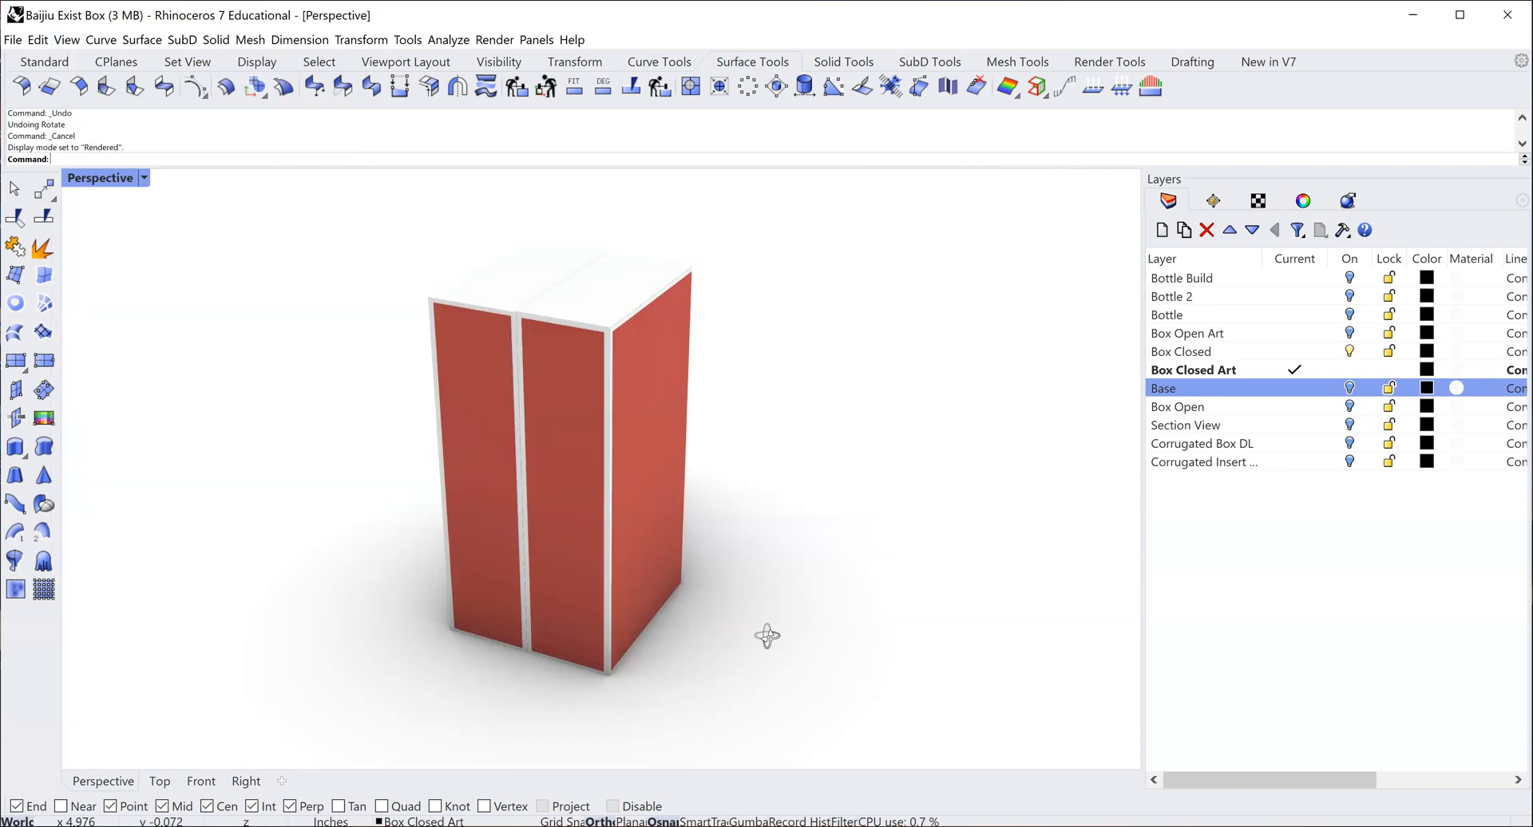
right_click_drag(766, 636, 834, 607)
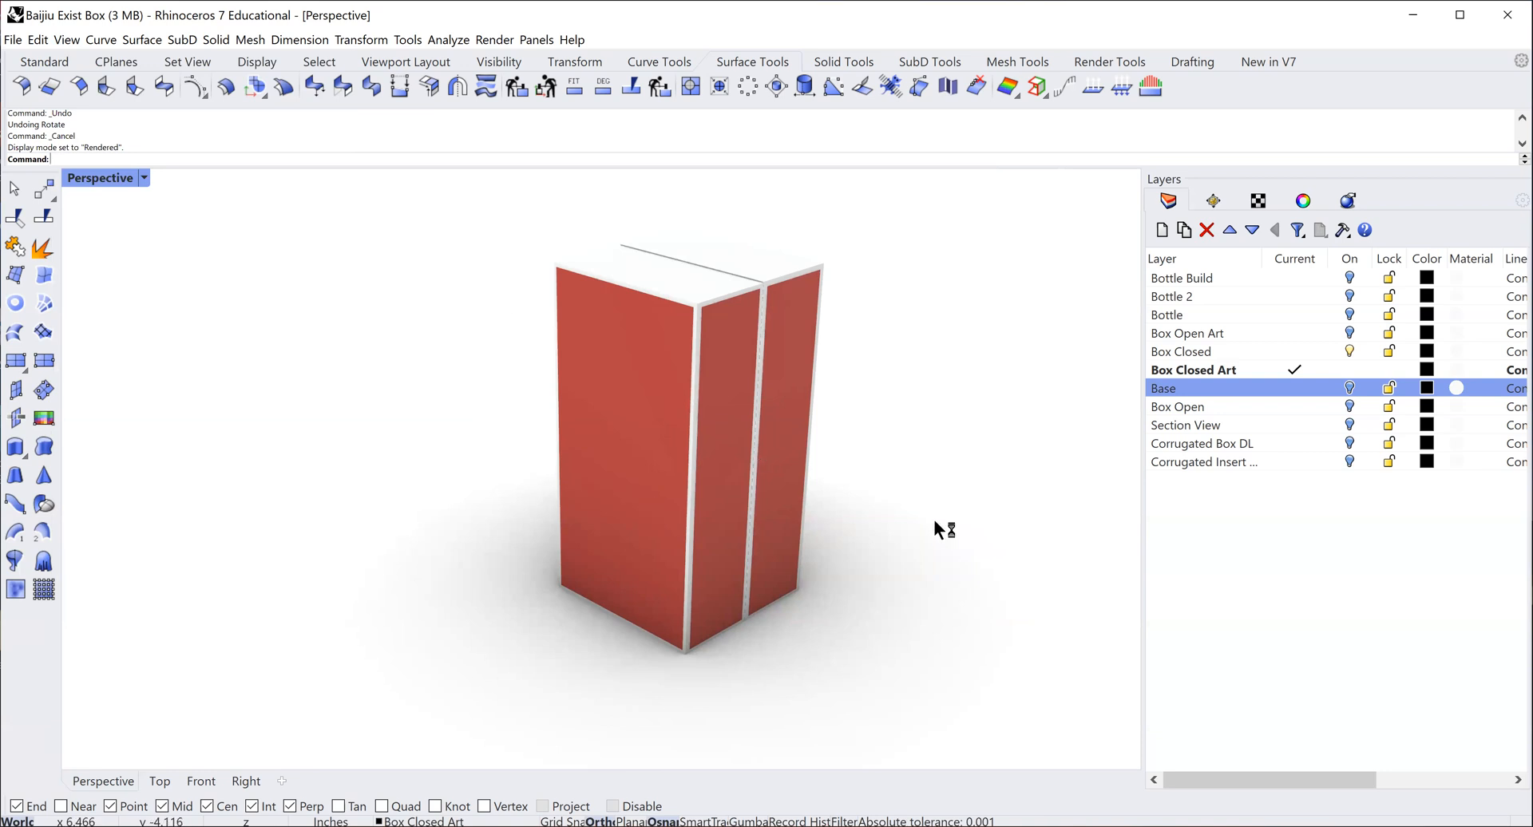
right_click_drag(931, 539, 823, 523)
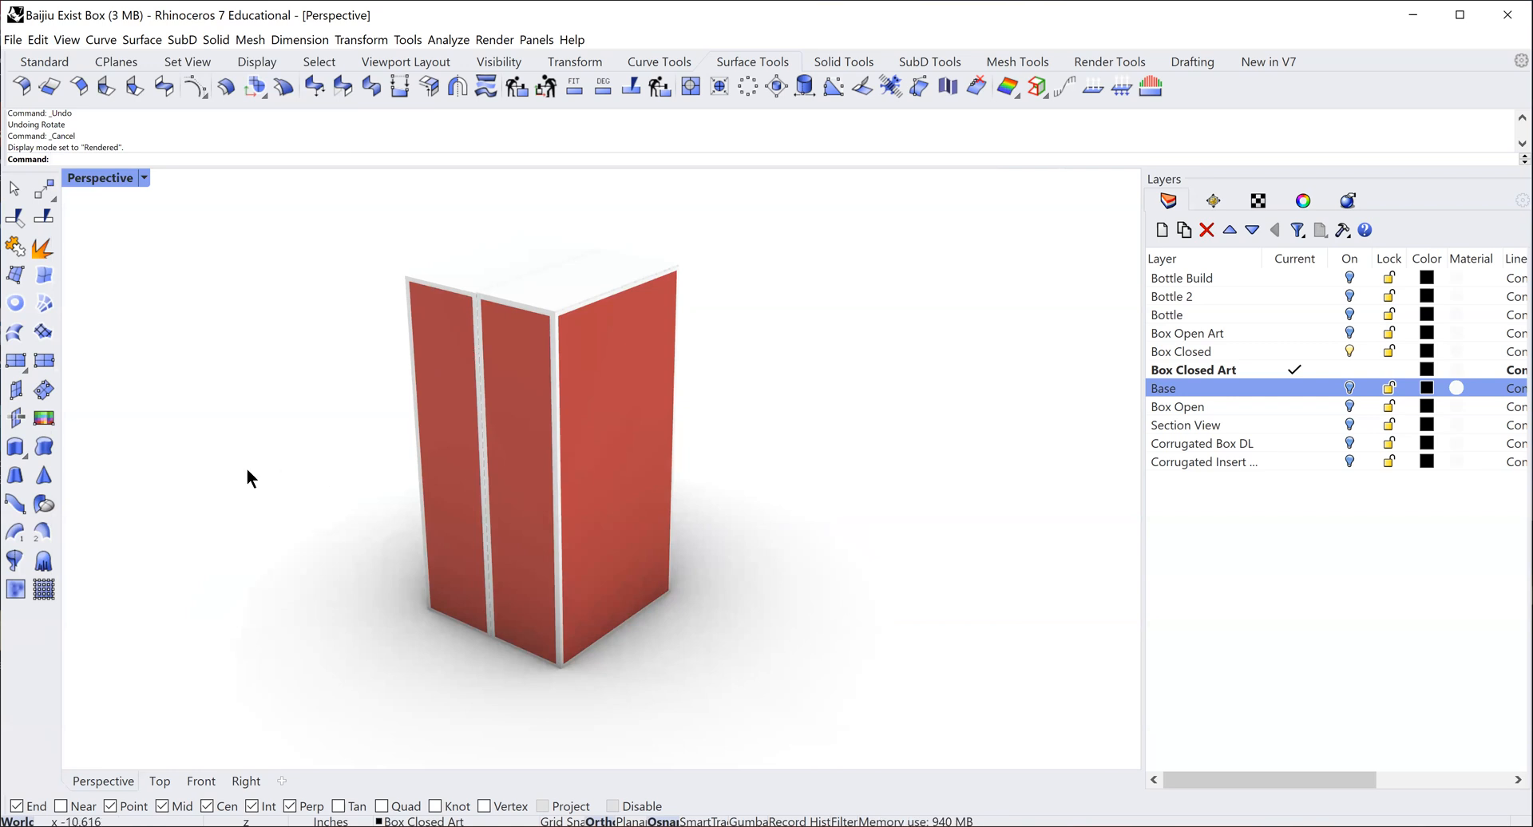
right_click_drag(275, 484, 337, 476)
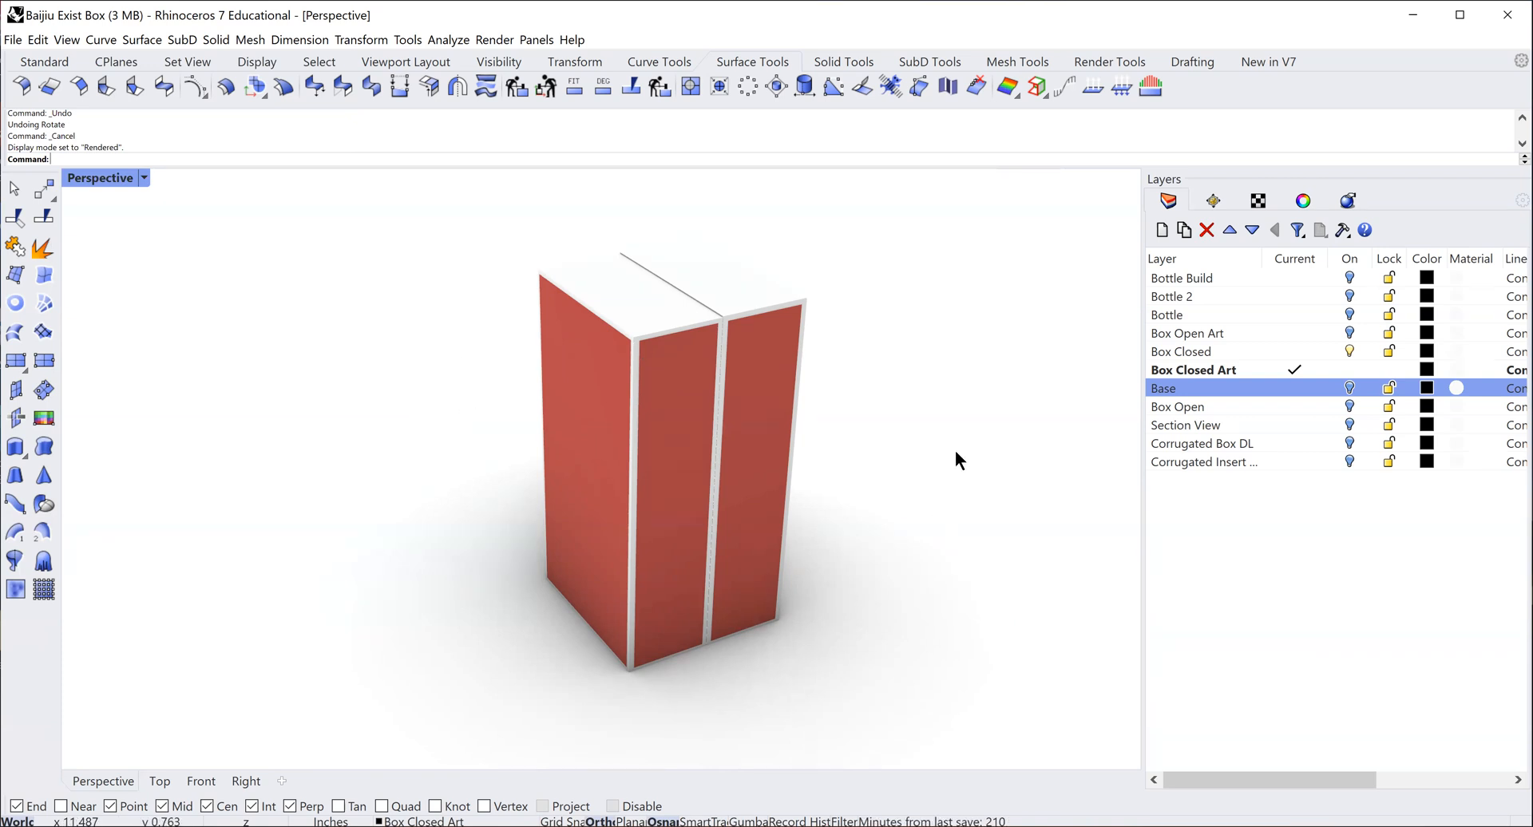
right_click_drag(959, 459, 874, 436)
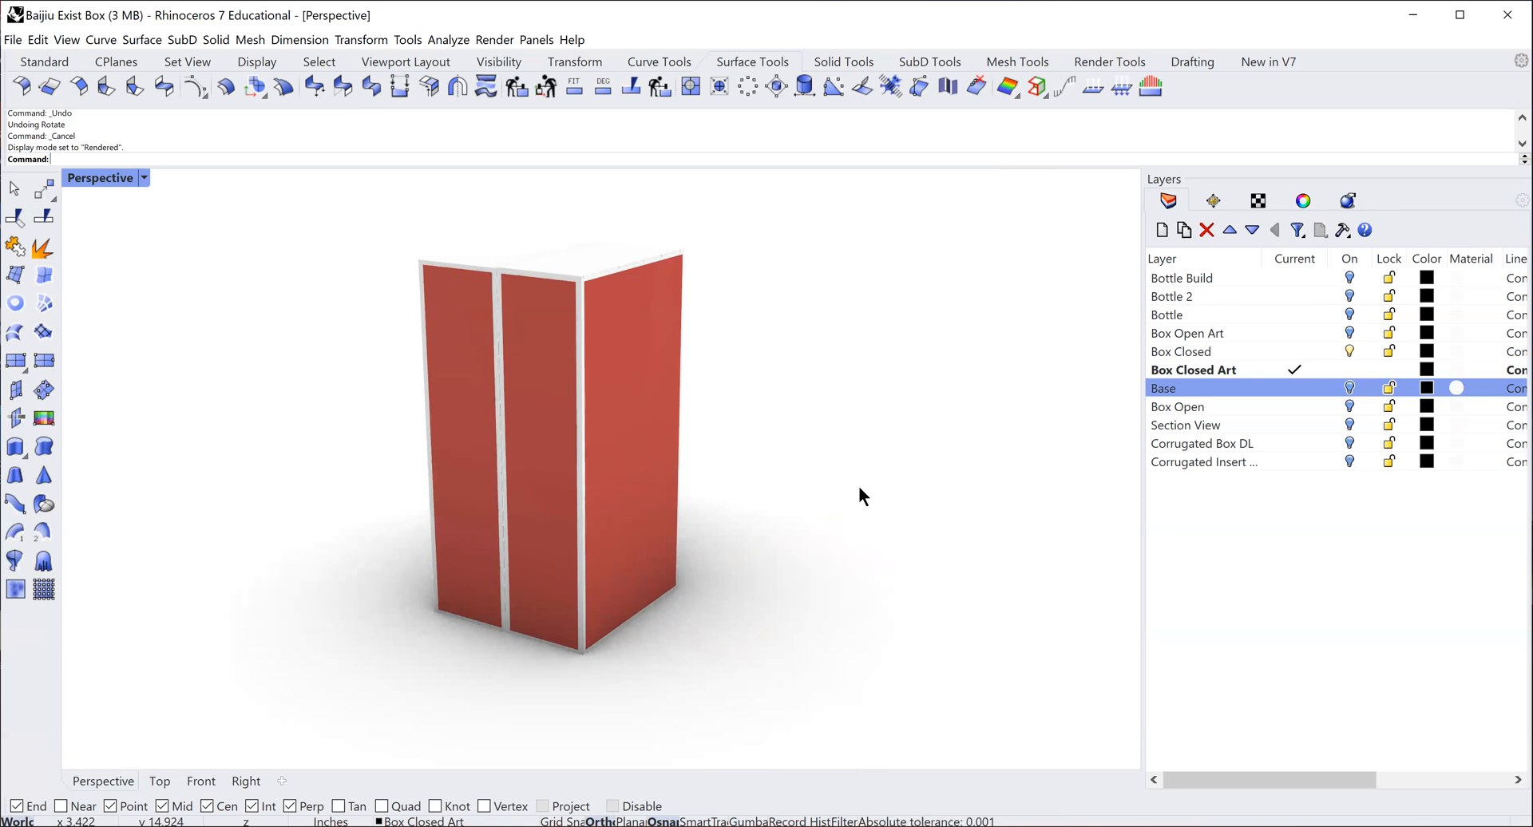
- Switch to the Front view in Rendered display, framing the whole closed box
left_click(195, 782)
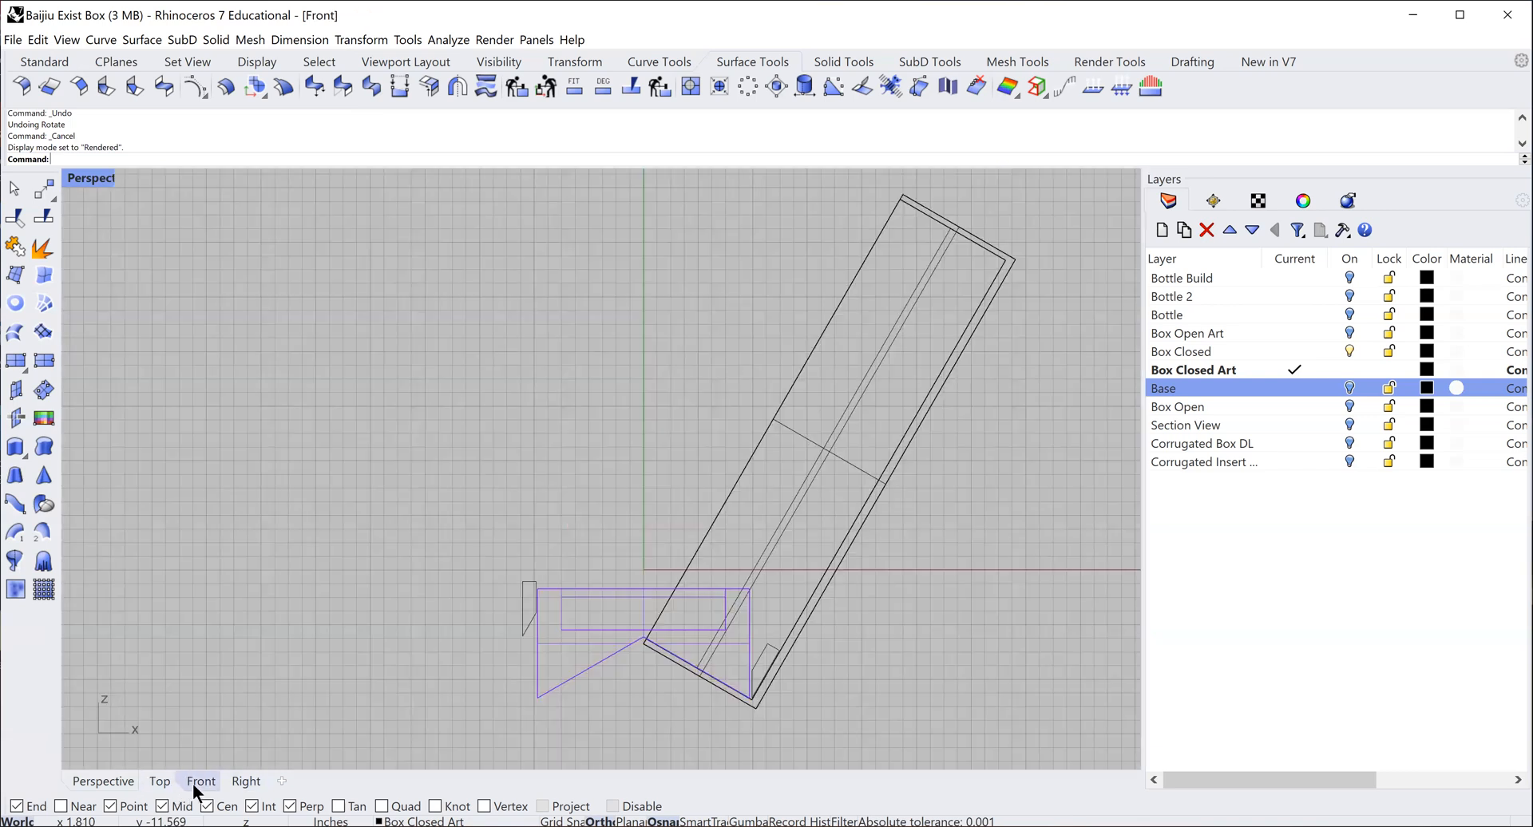
left_click(67, 42)
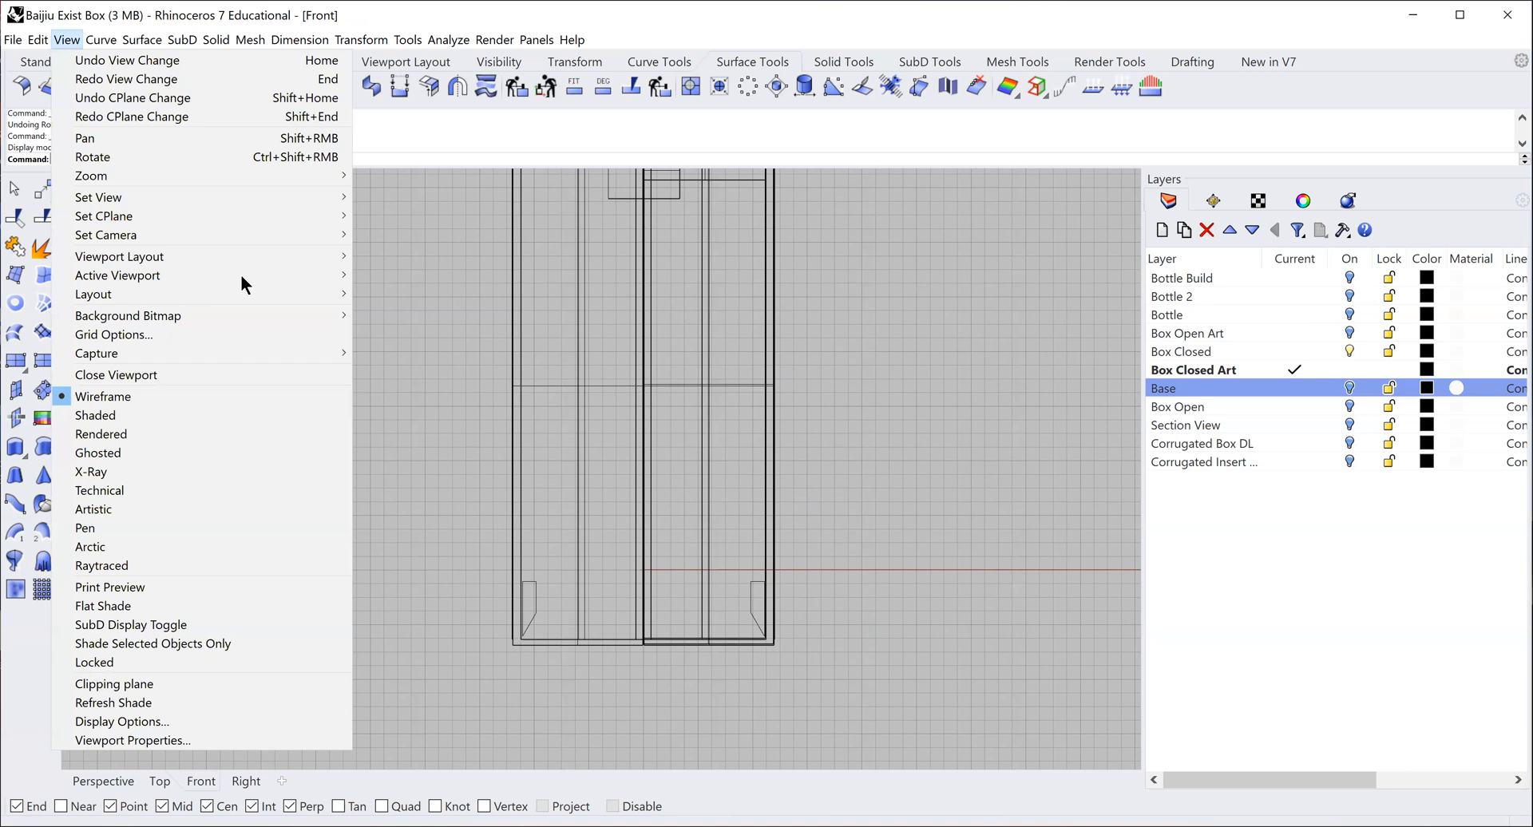
left_click(103, 434)
right_click_drag(904, 302, 882, 405)
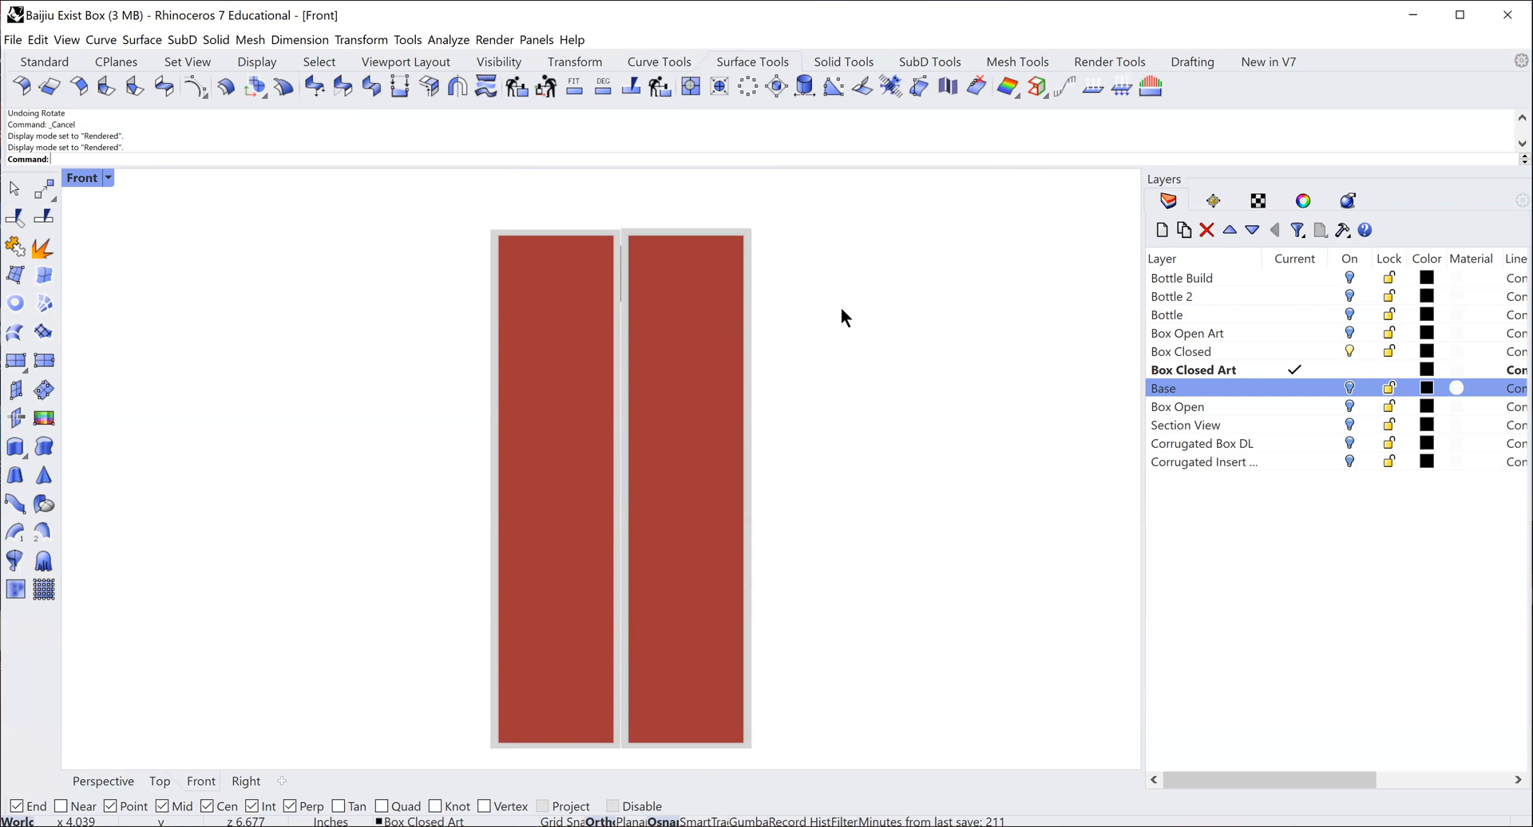
- Select the front art surface on the right half of the box and start adding a decal to it
left_click(12, 194)
left_click(699, 434)
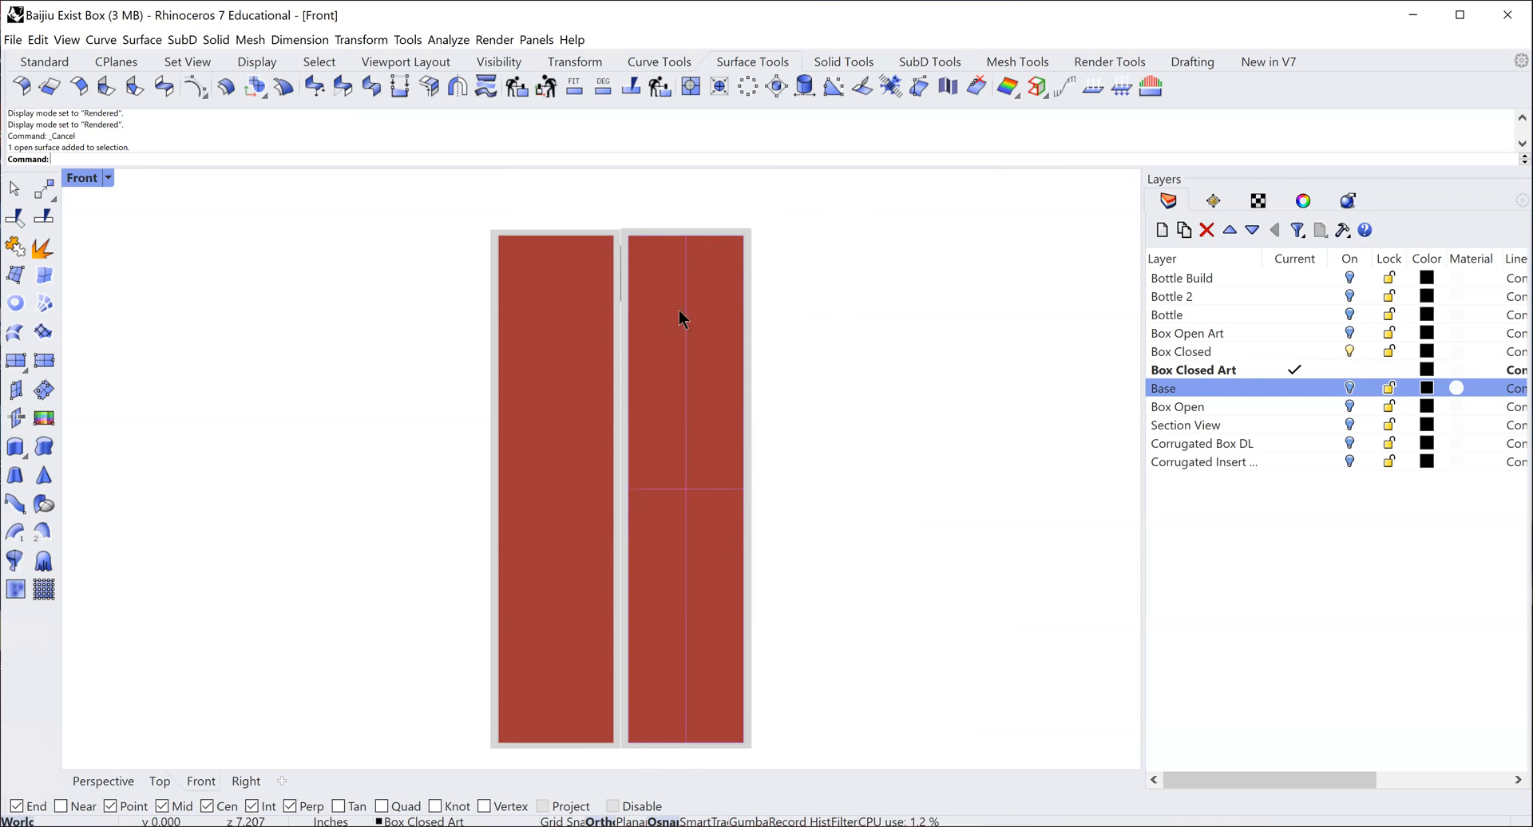
left_click(1300, 199)
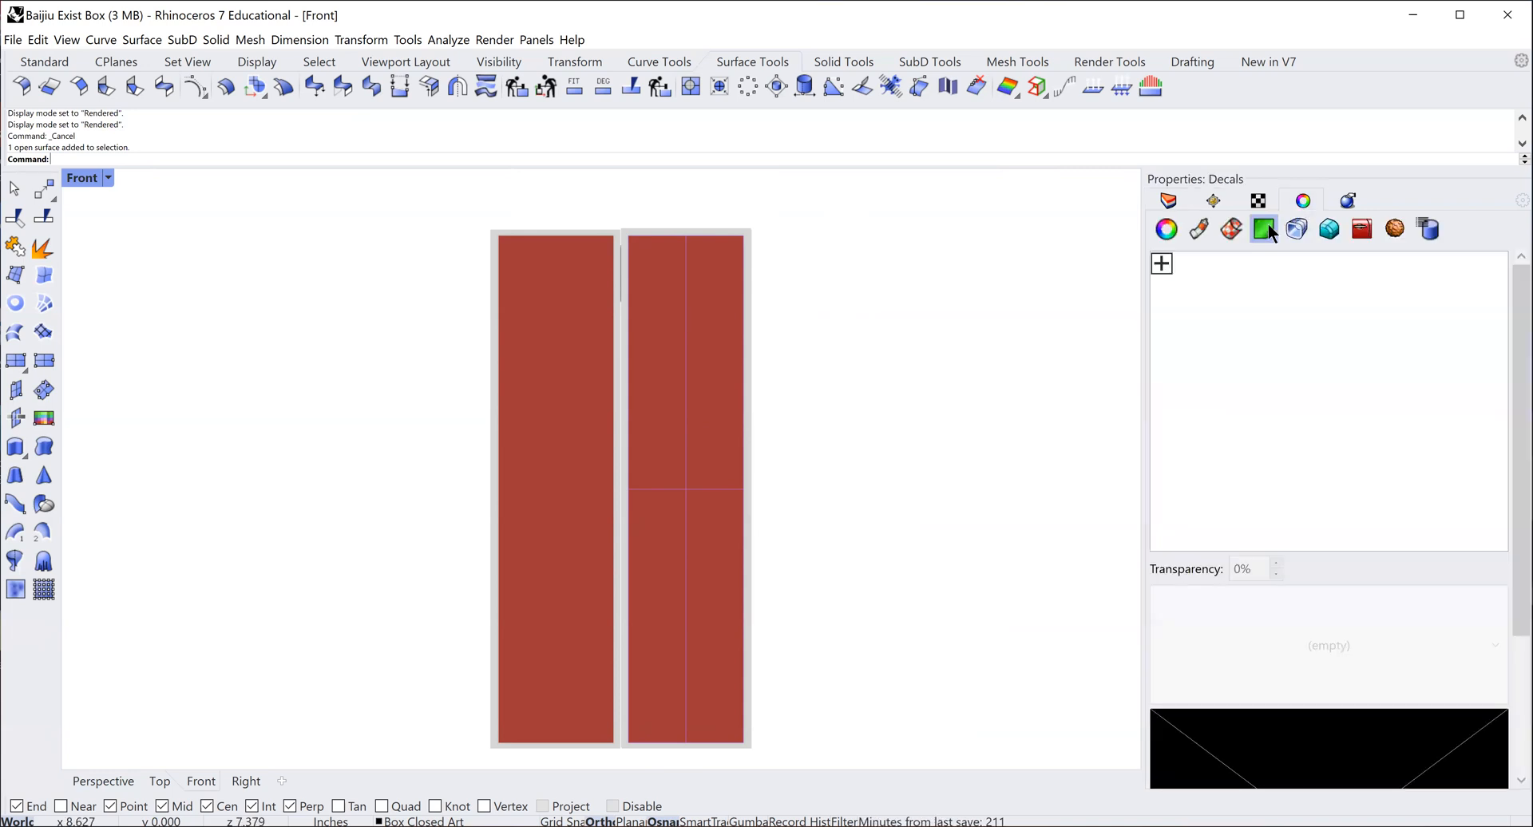
left_click(1162, 266)
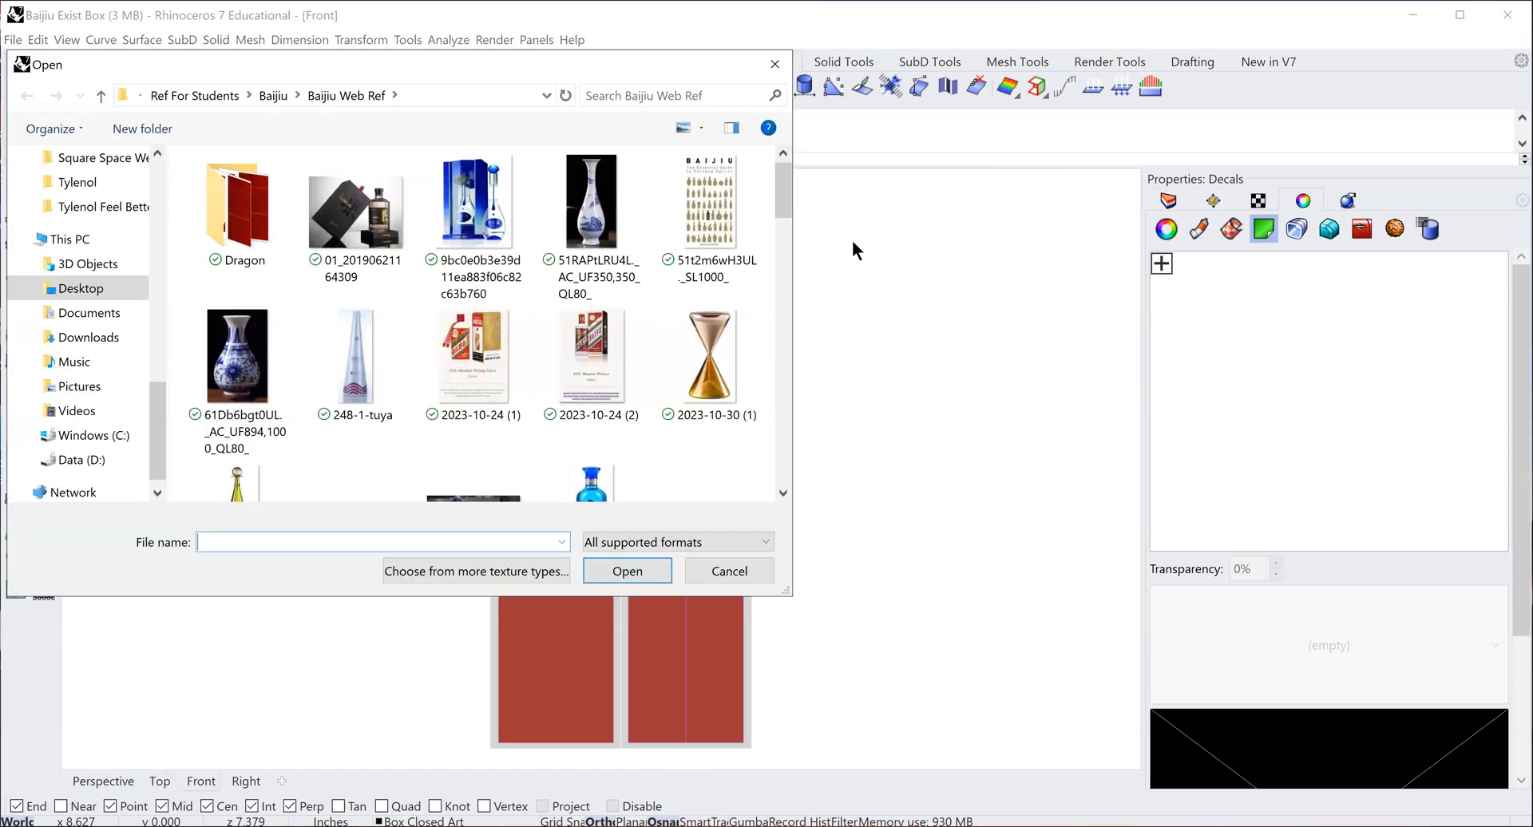
- Look through the images in the Baijiu Web Ref folder for the box artwork
scroll(786, 192, "down", 5)
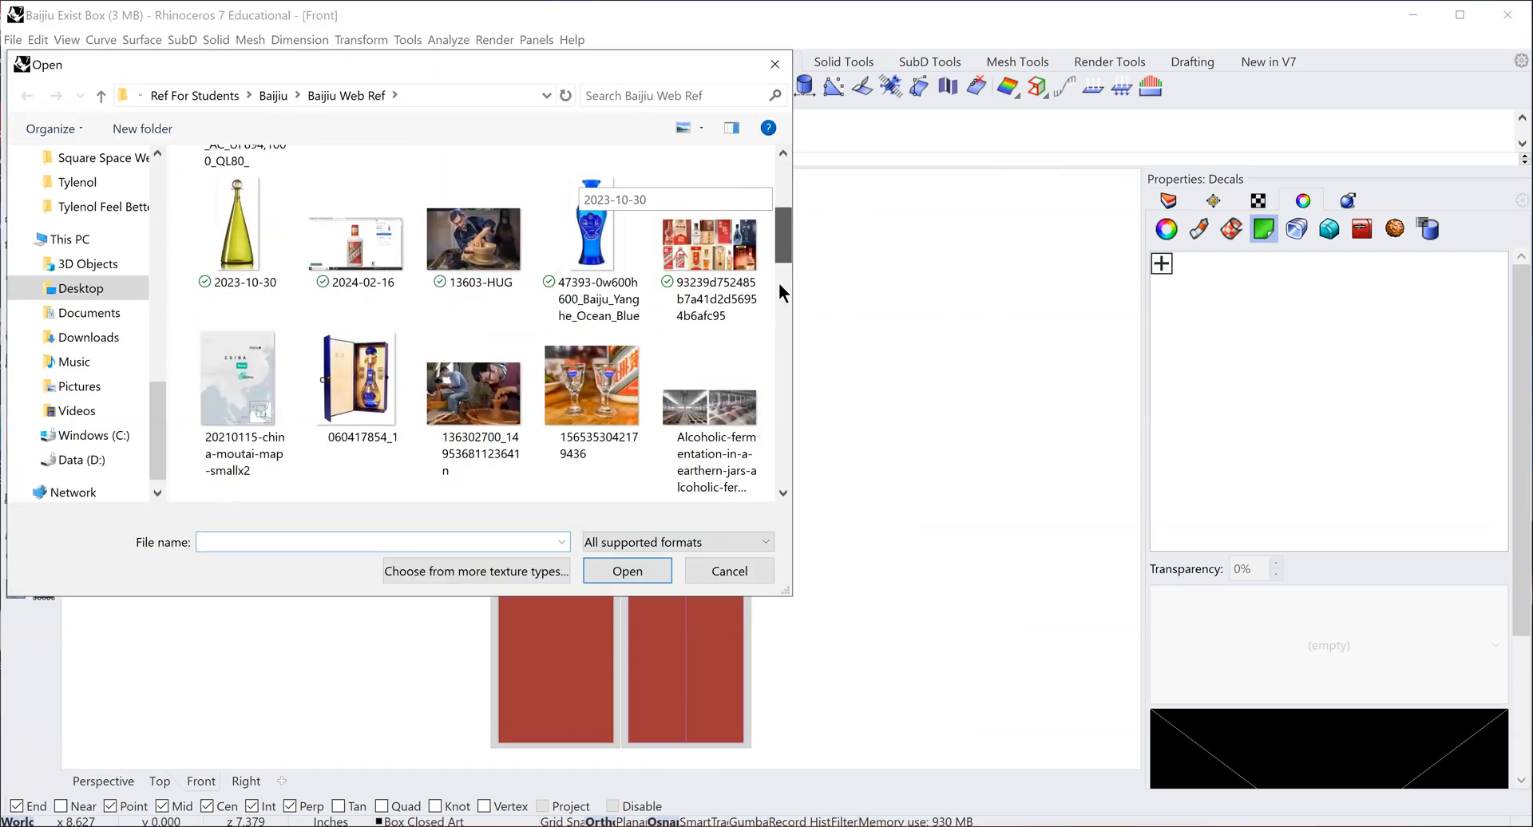
scroll(779, 327, "down", 5)
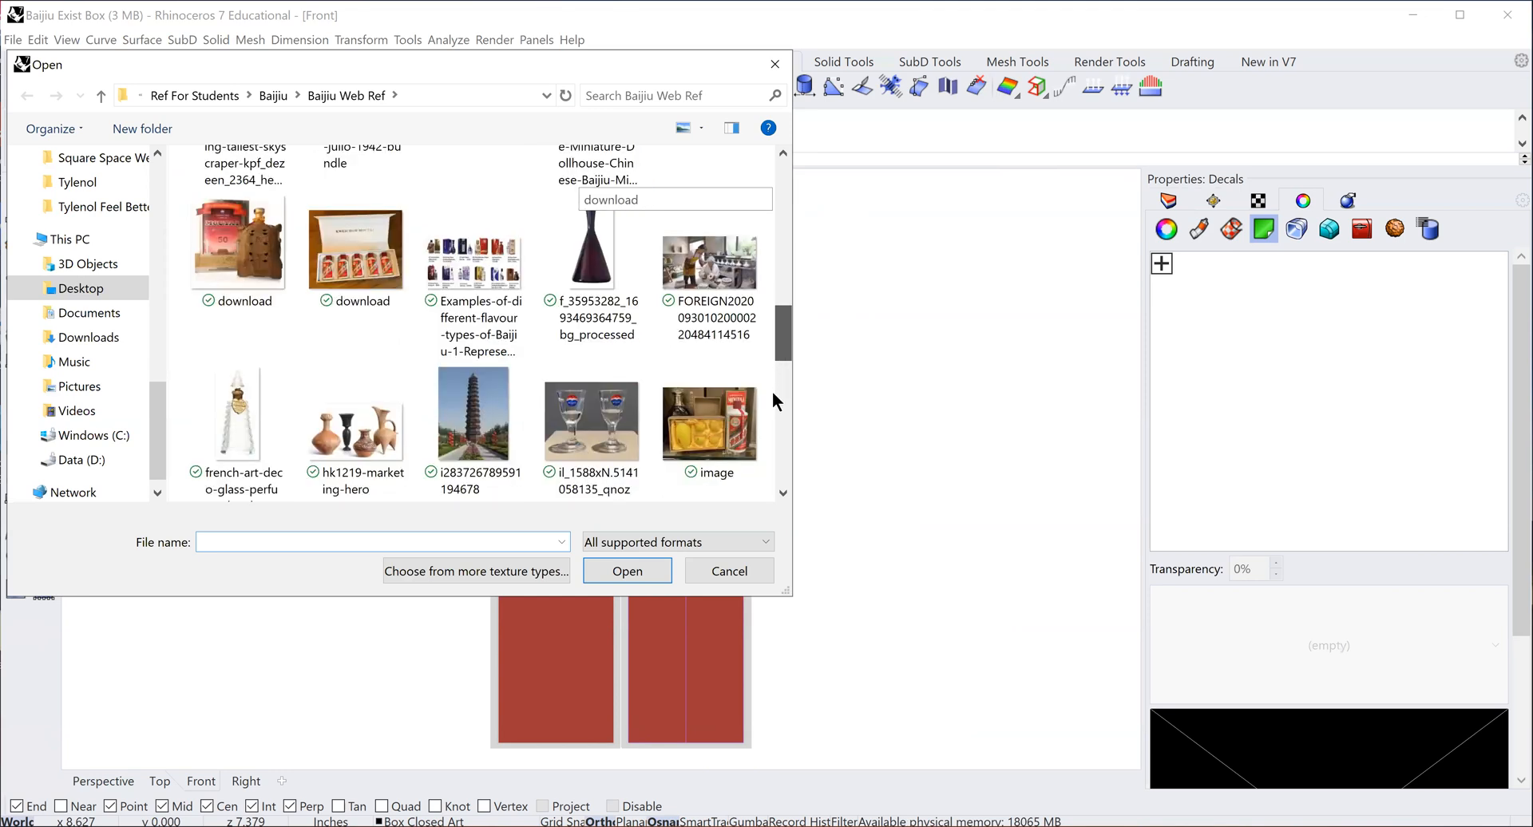
scroll(774, 398, "down", 5)
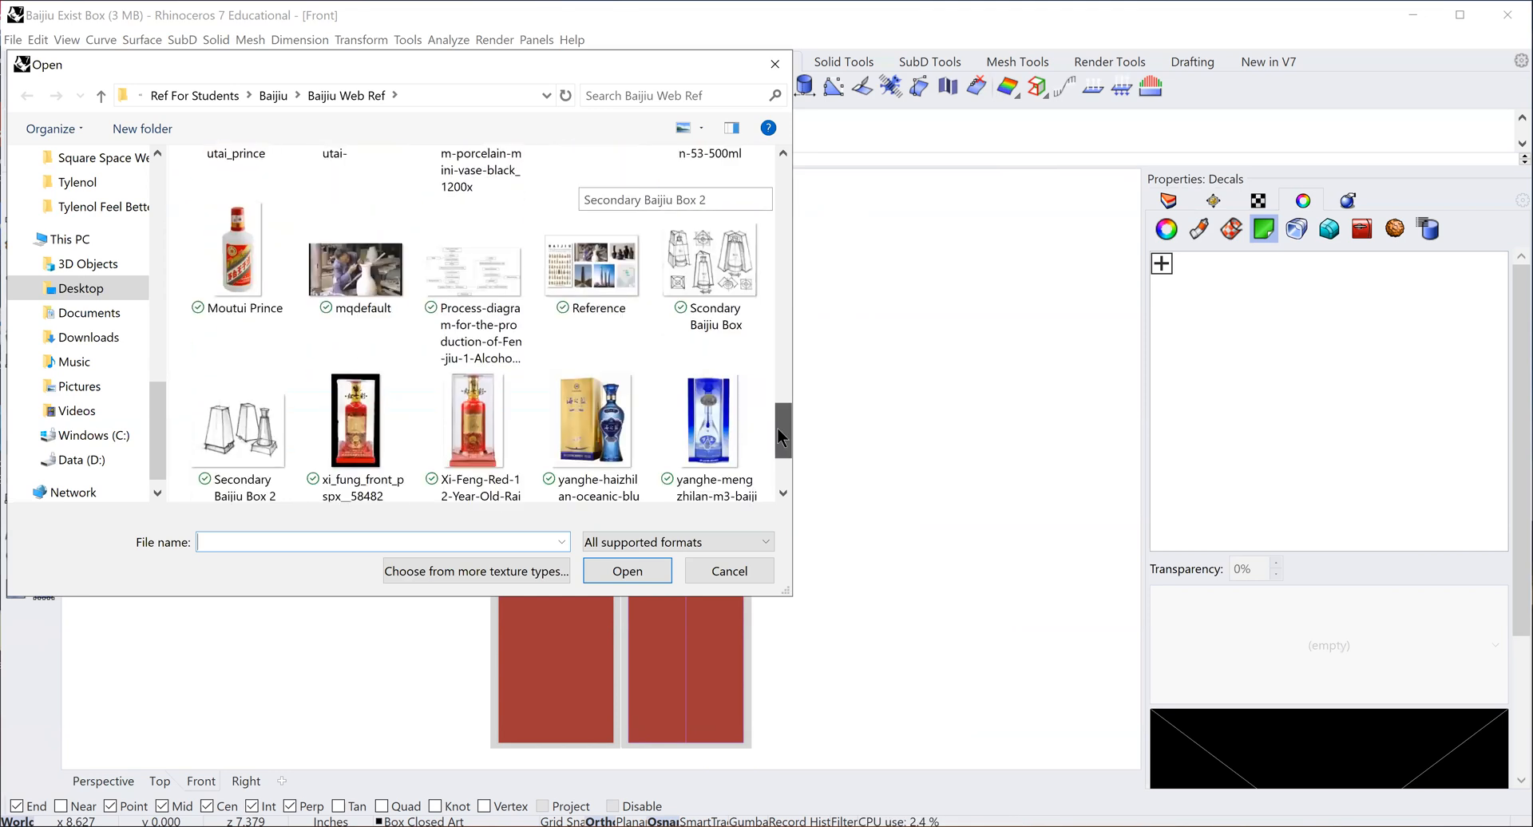
scroll(779, 436, "down", 3)
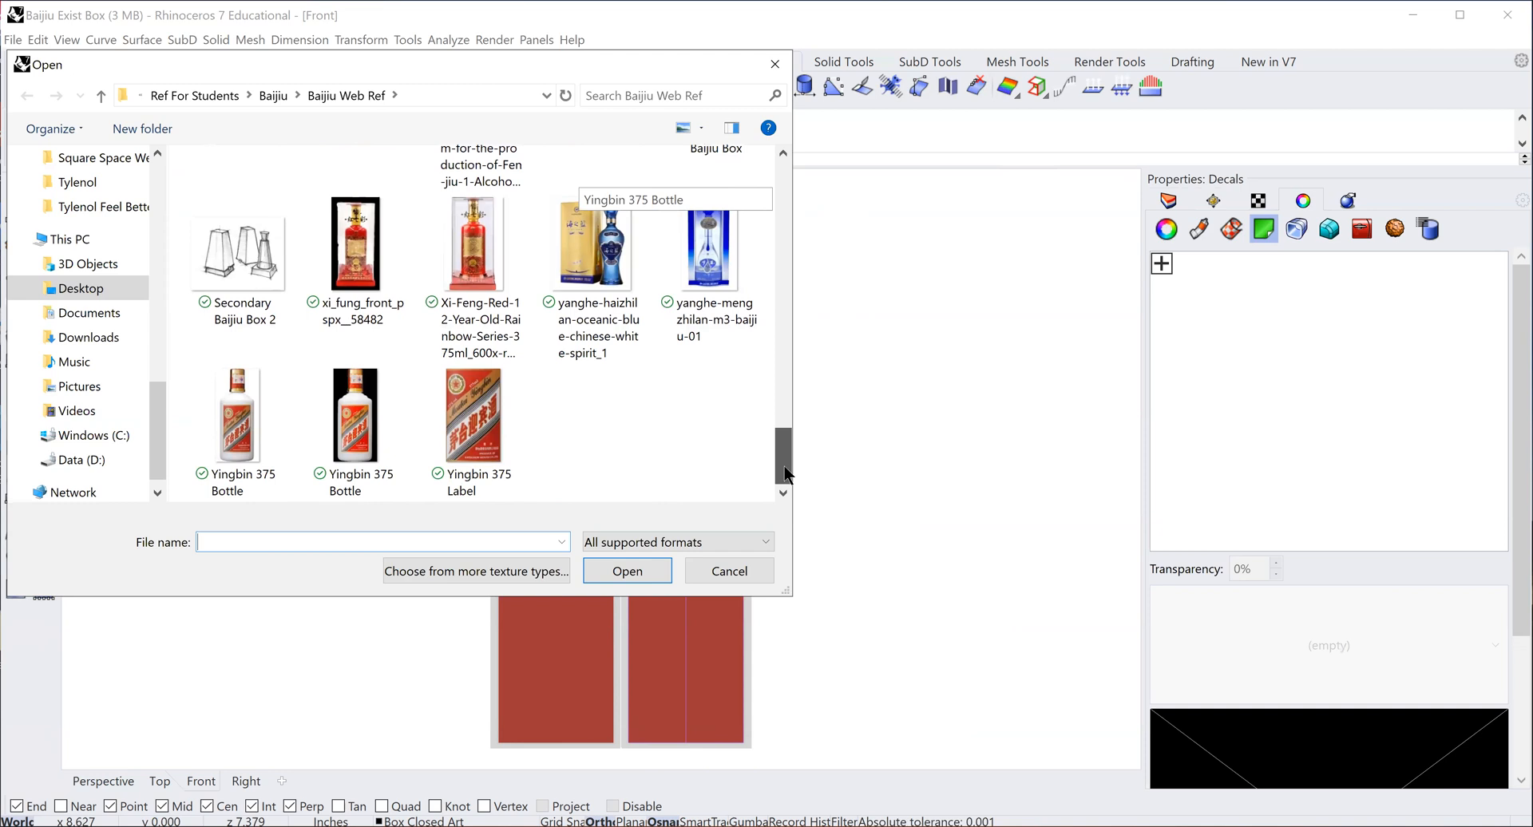
scroll(785, 473, "up", 5)
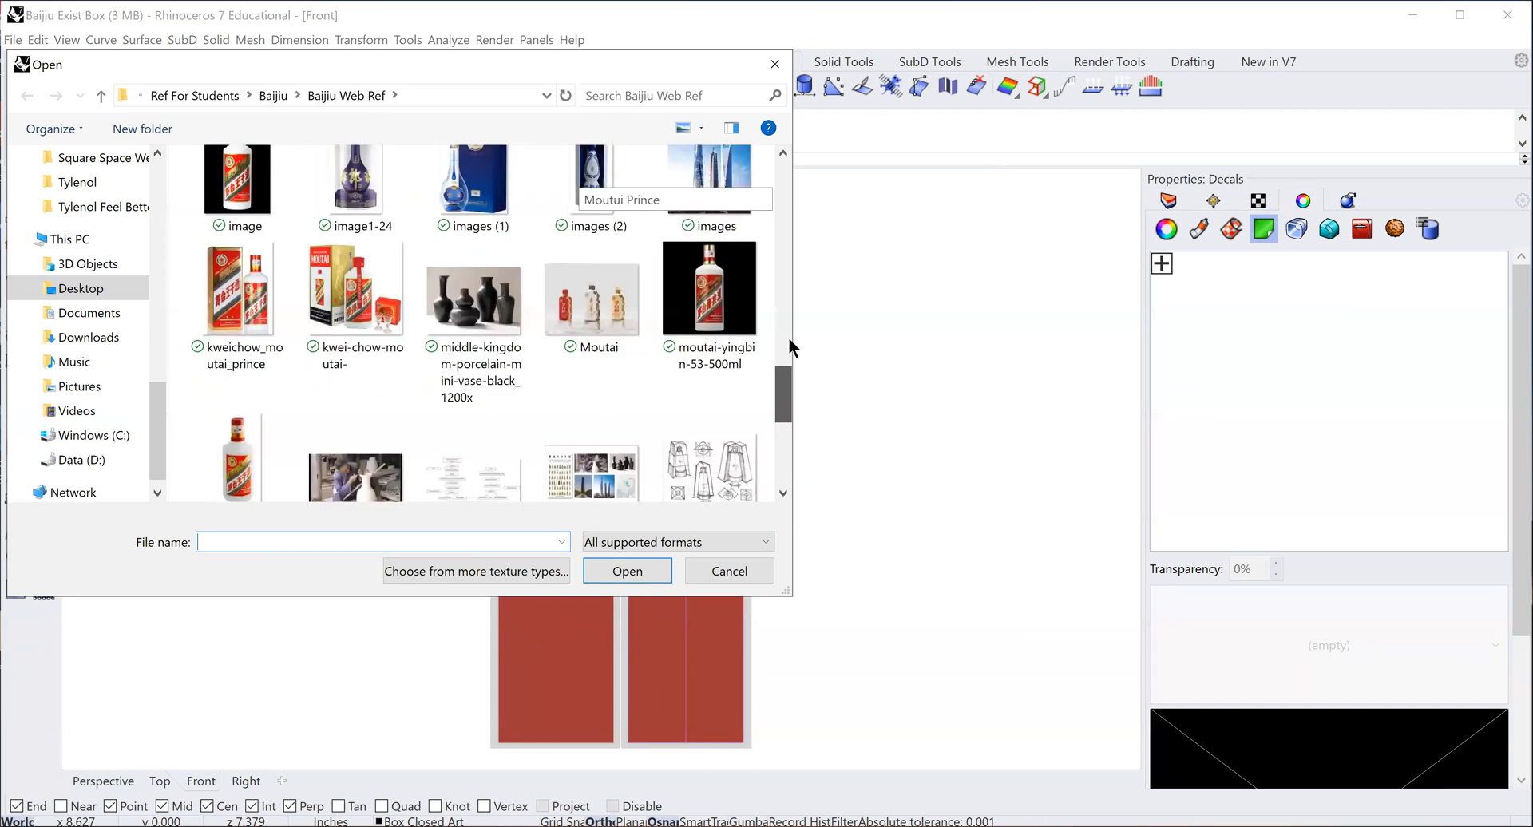
scroll(789, 308, "up", 5)
scroll(789, 256, "up", 3)
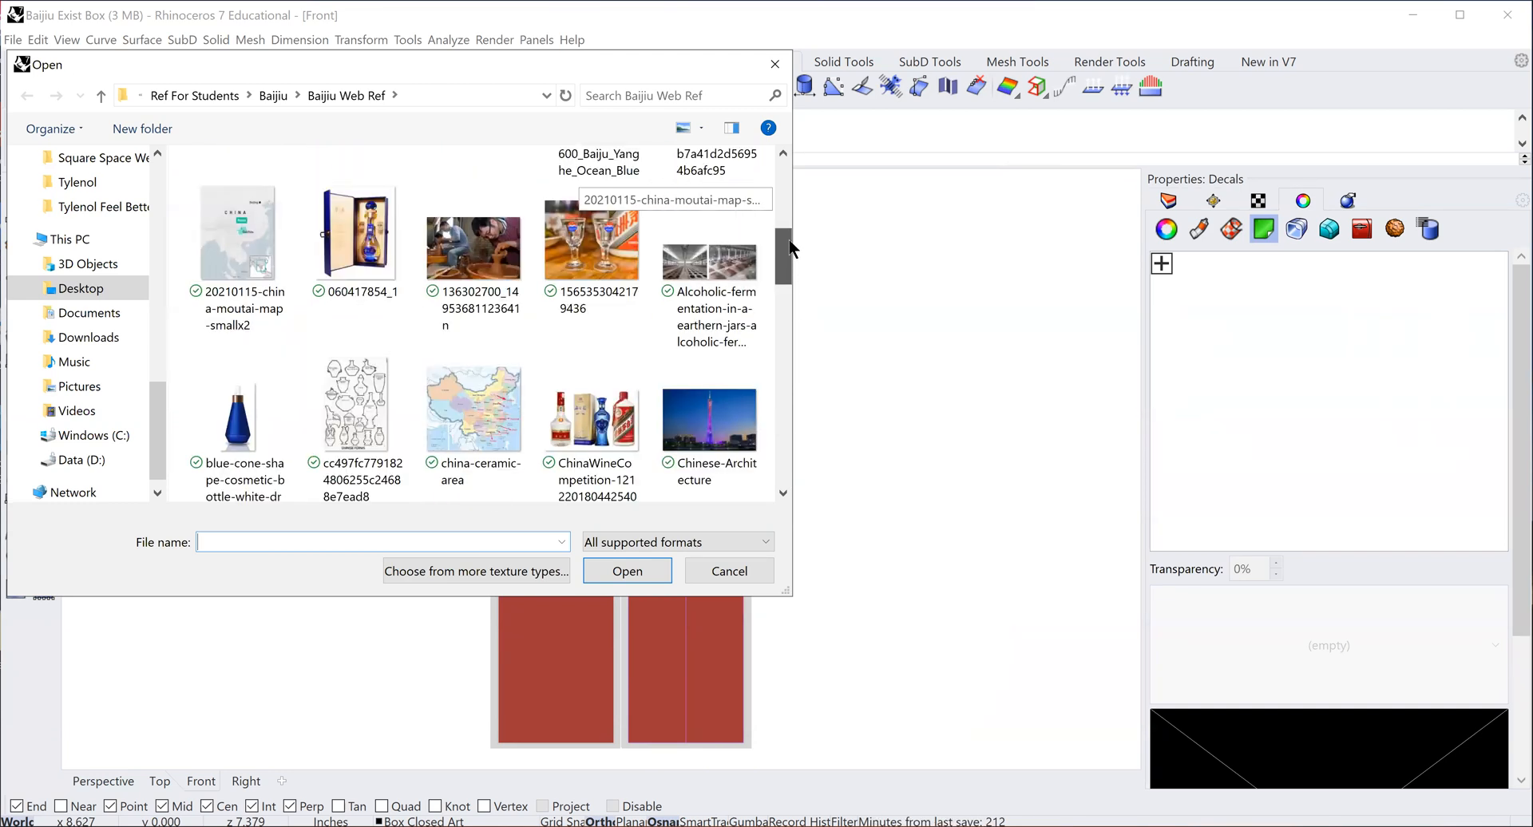
scroll(781, 209, "up", 3)
scroll(776, 183, "up", 3)
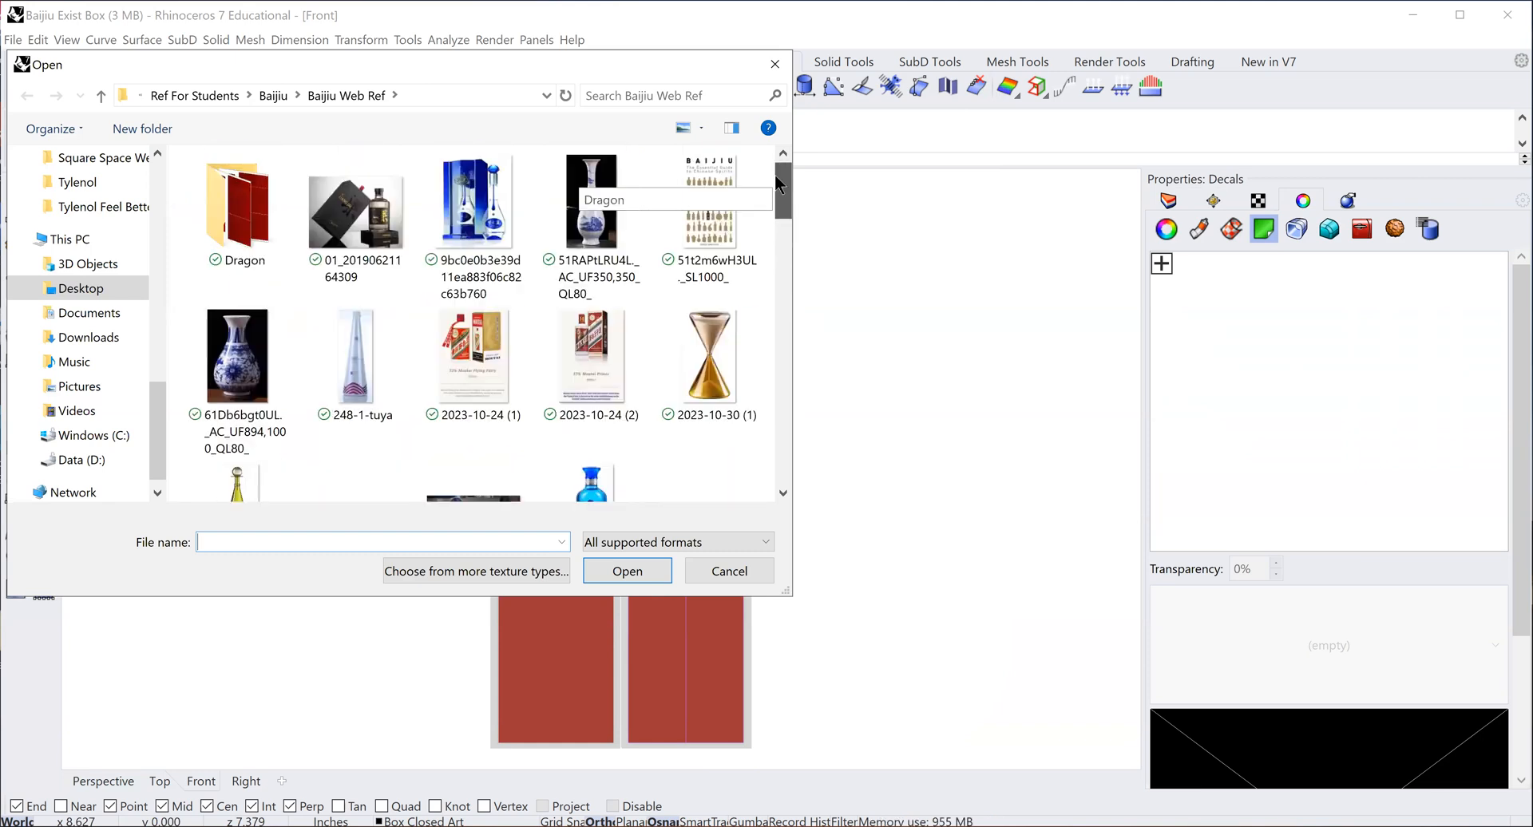
- Choose Angle Art Piece 3 from the Dragon folder as the decal image for the selected front panel
left_click(236, 208)
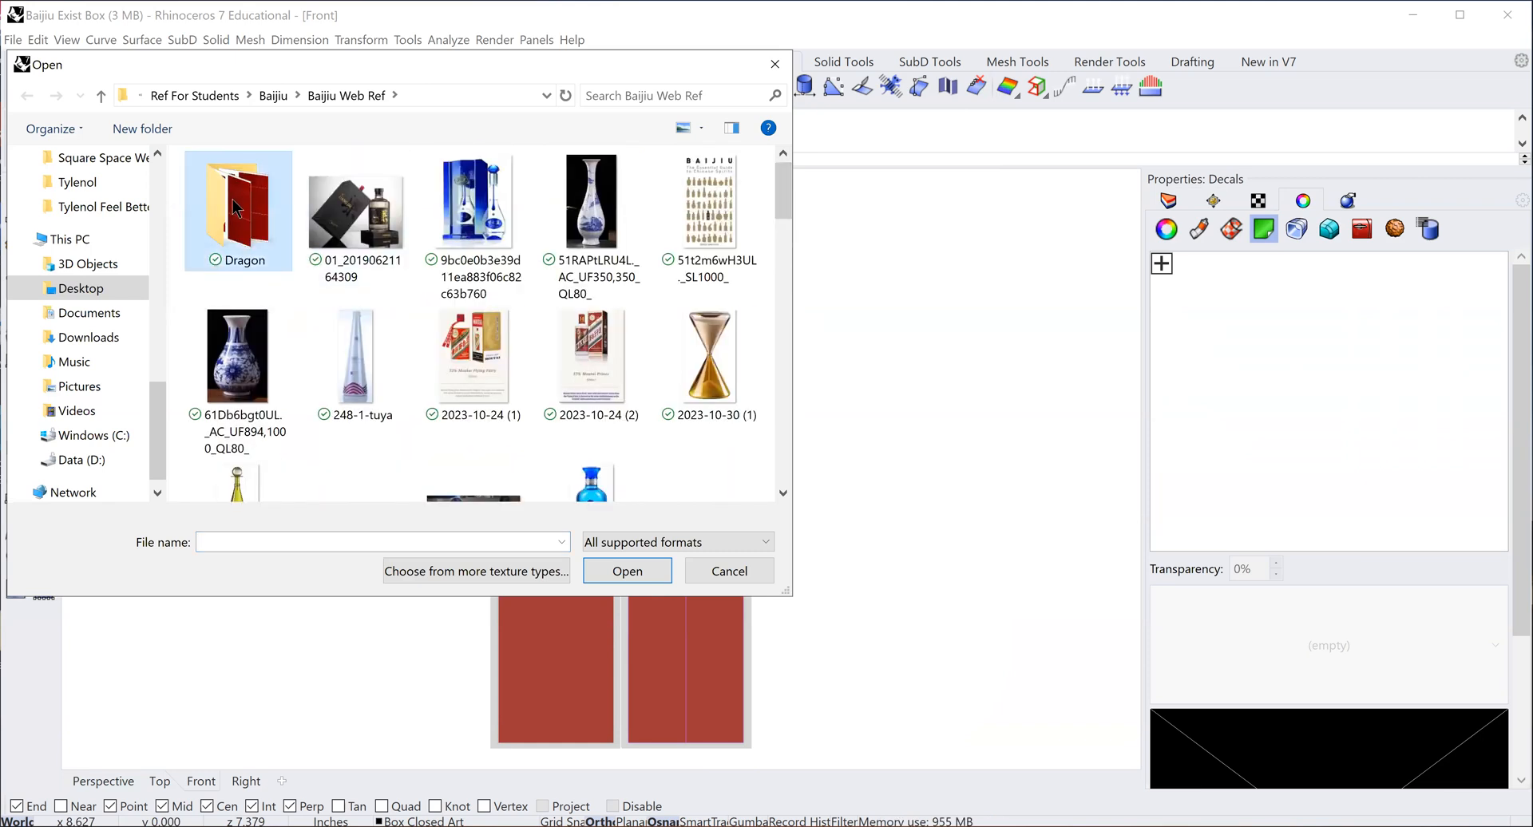
double_click(236, 207)
left_click_drag(784, 192, 783, 238)
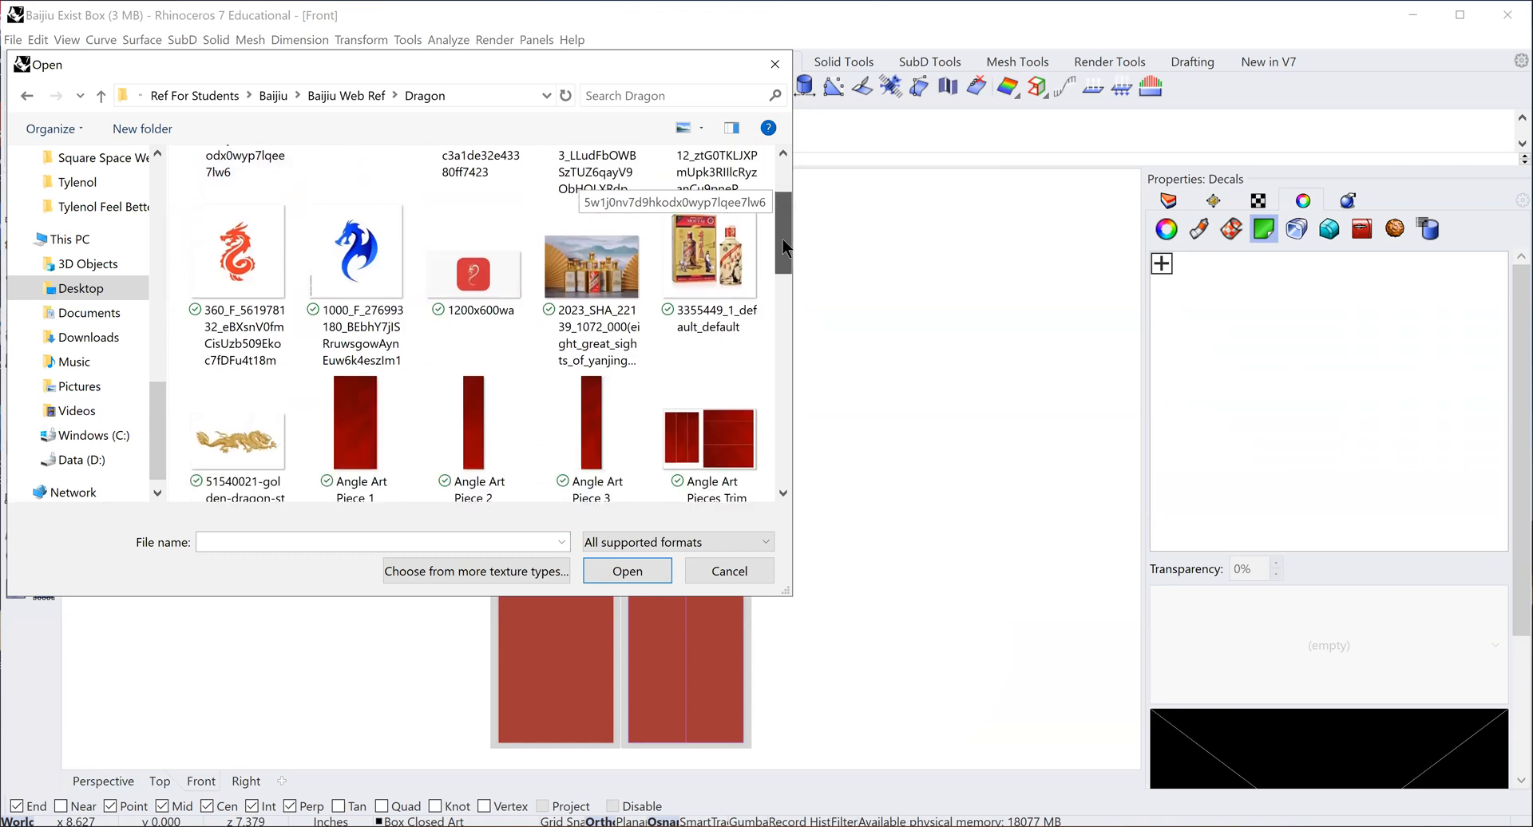
scroll(782, 244, "down", 2)
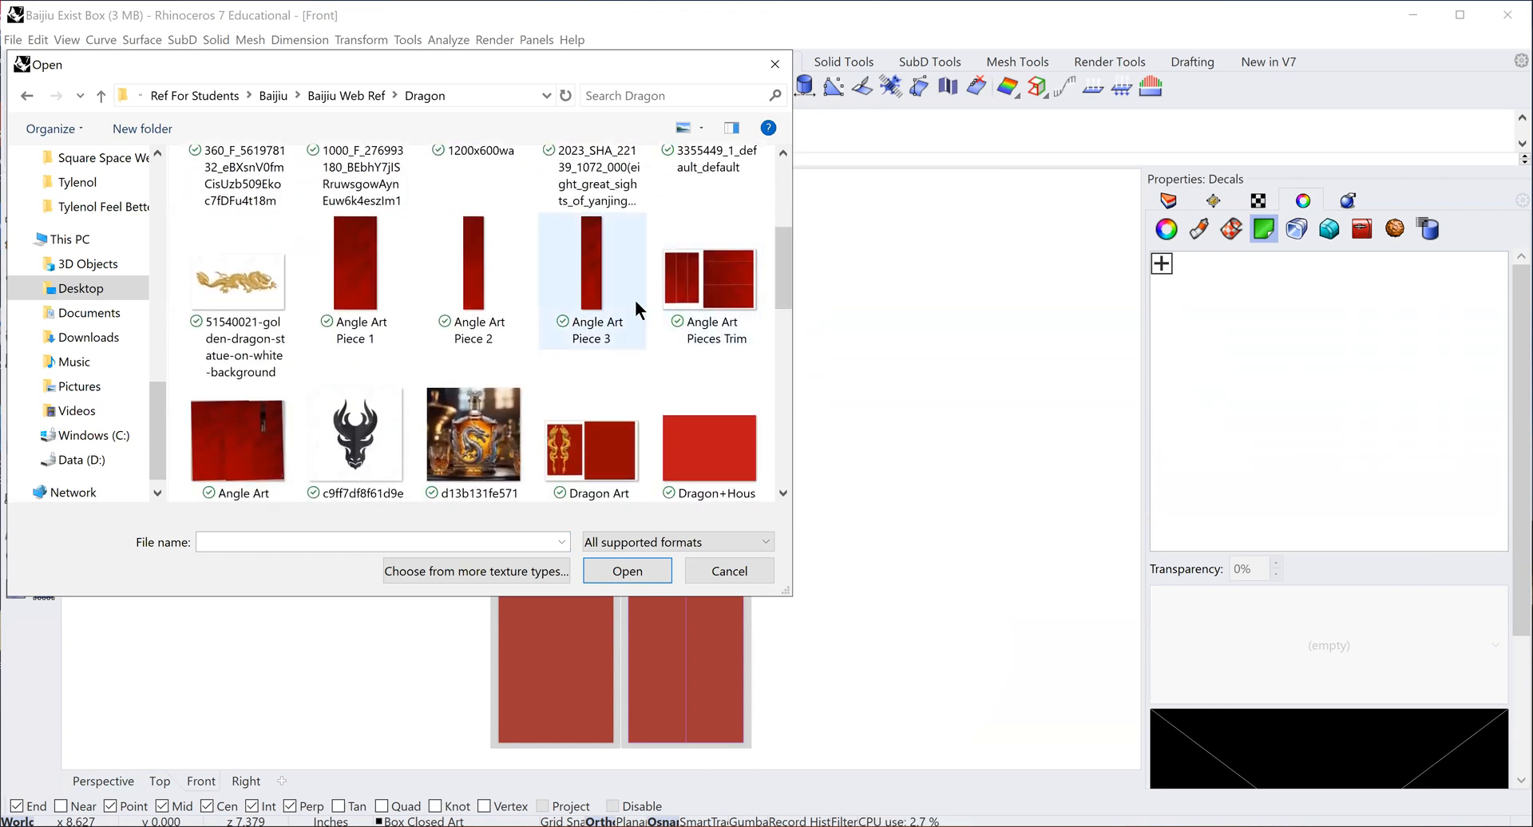
left_click(591, 265)
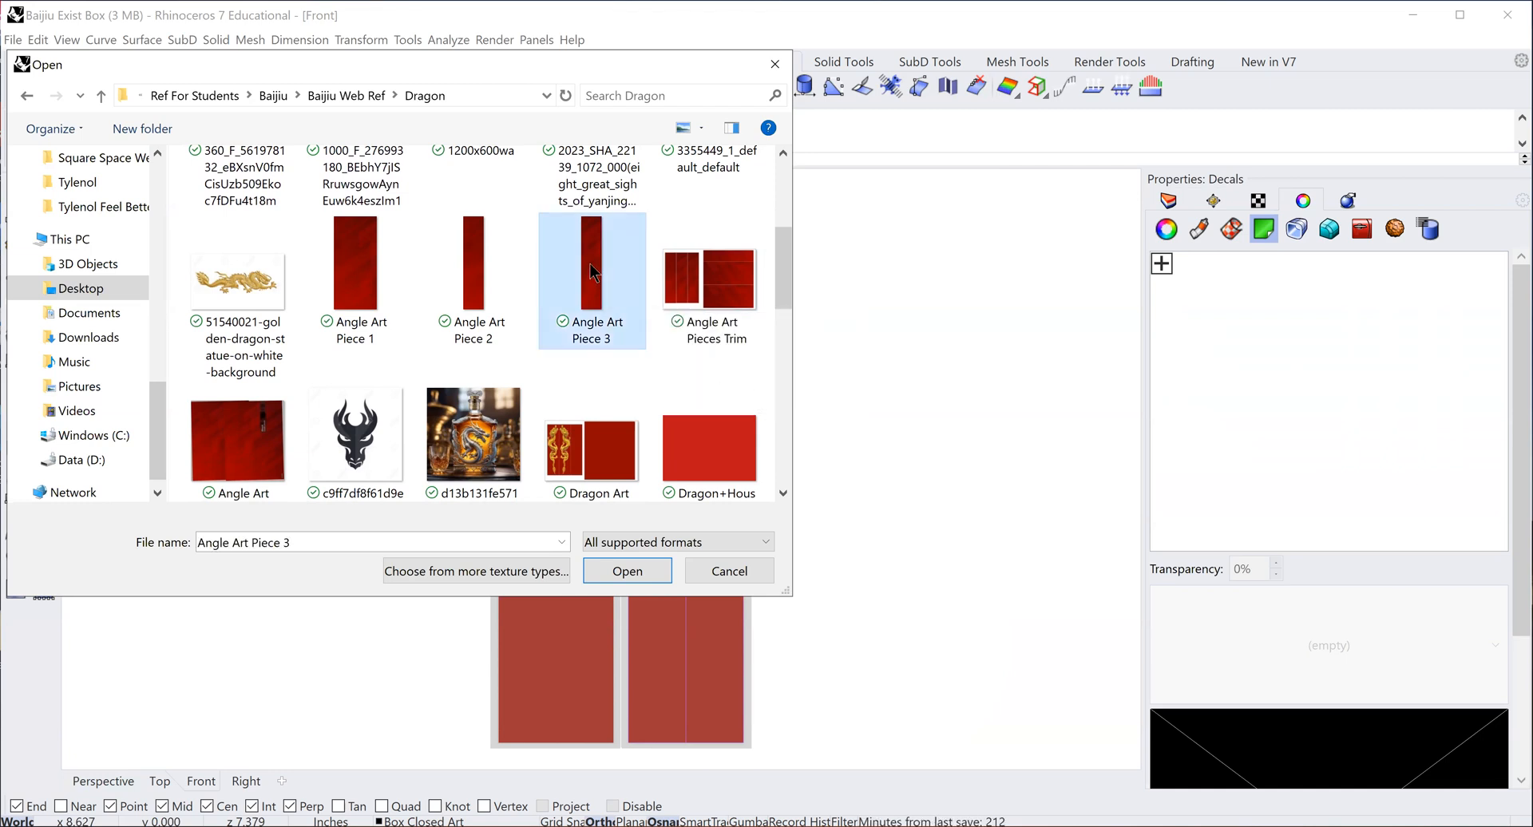
double_click(590, 262)
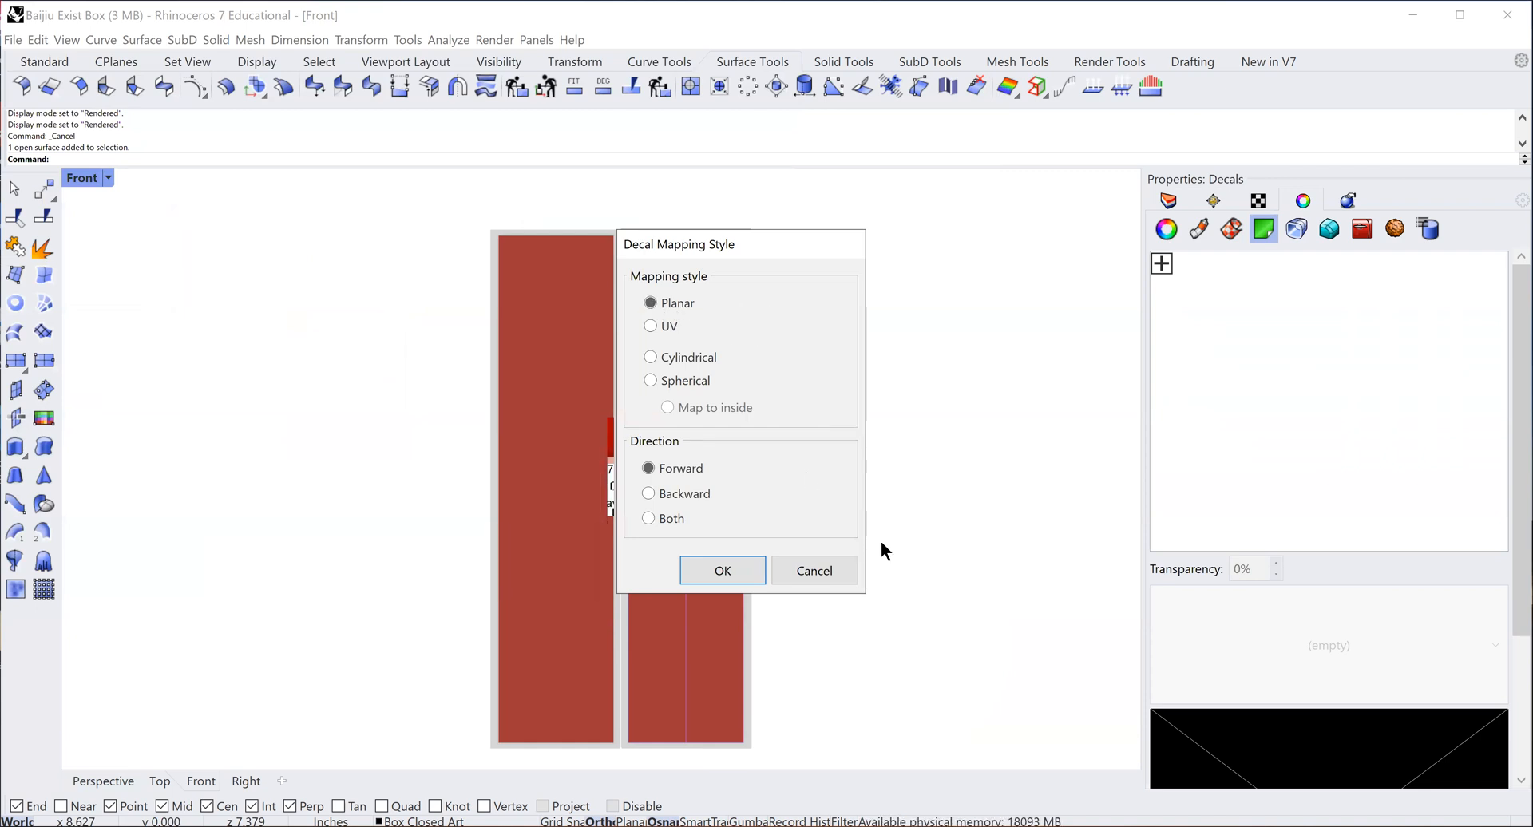
- Map the decal as Planar with Forward direction, corner to corner over the selected panel, and check it in the Perspective view
left_click(718, 569)
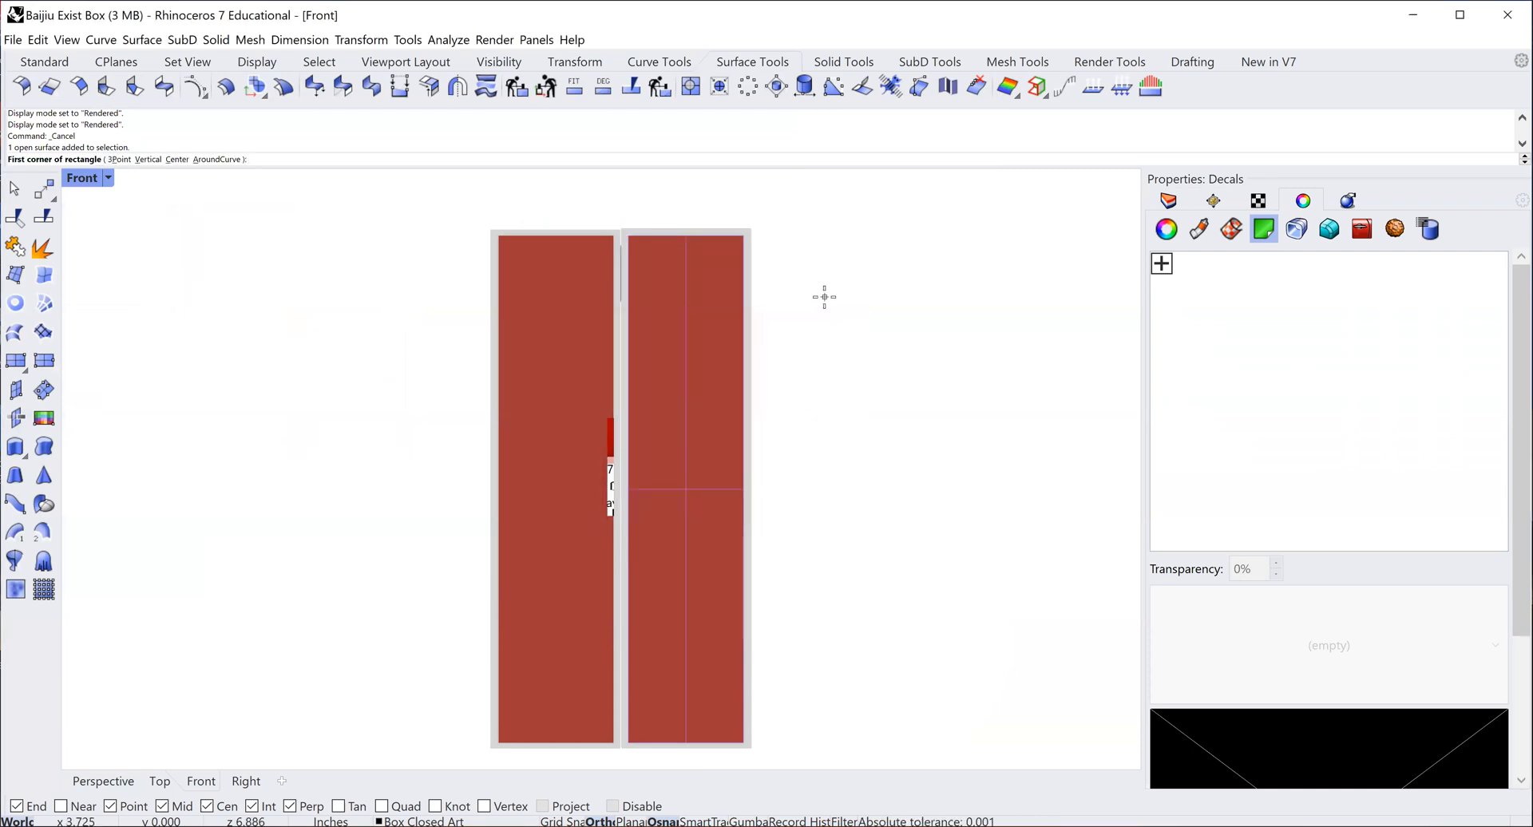
left_click(628, 237)
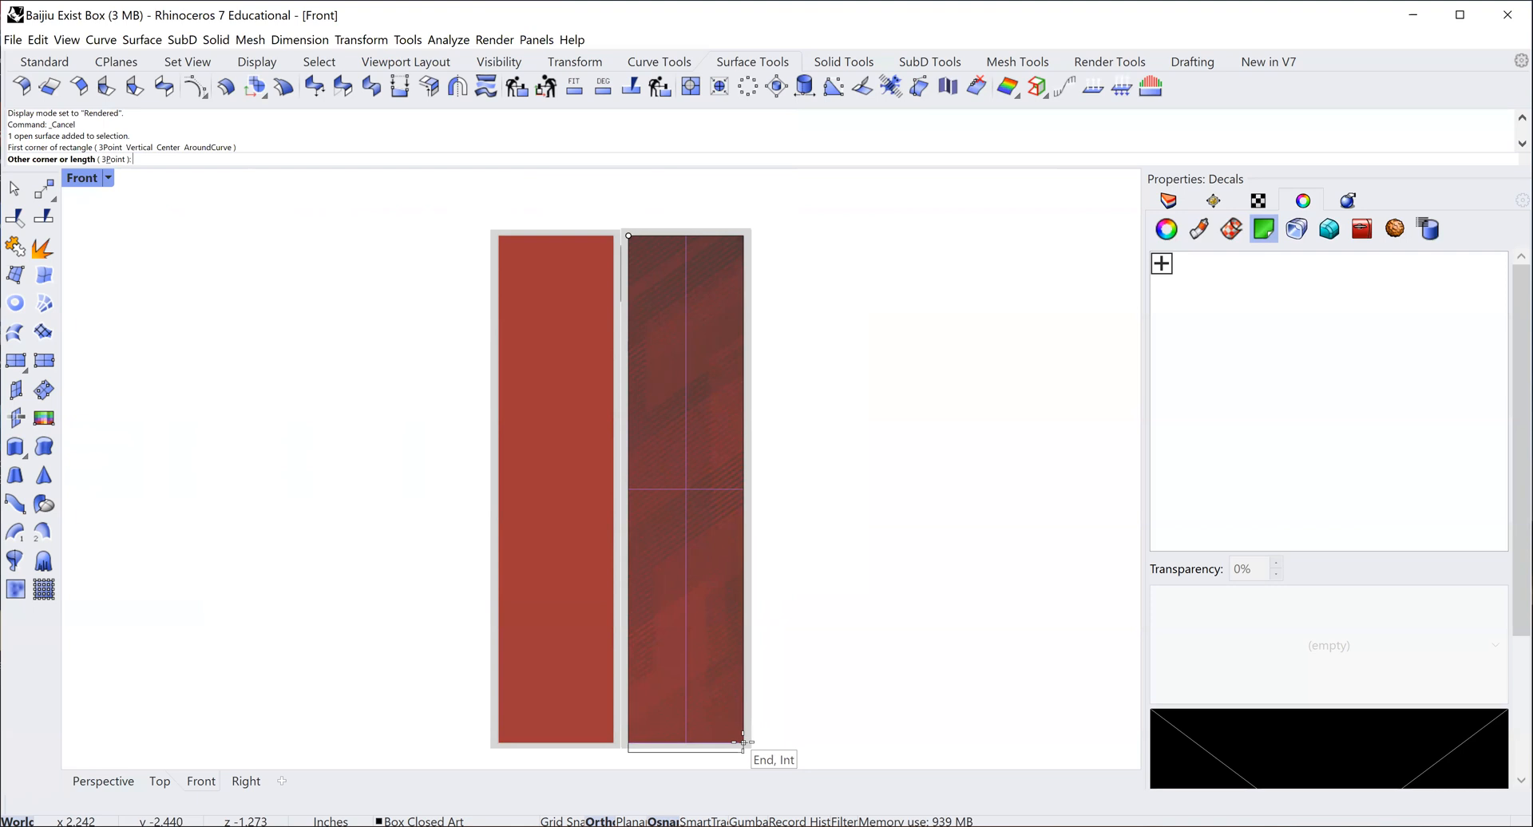
left_click(743, 743)
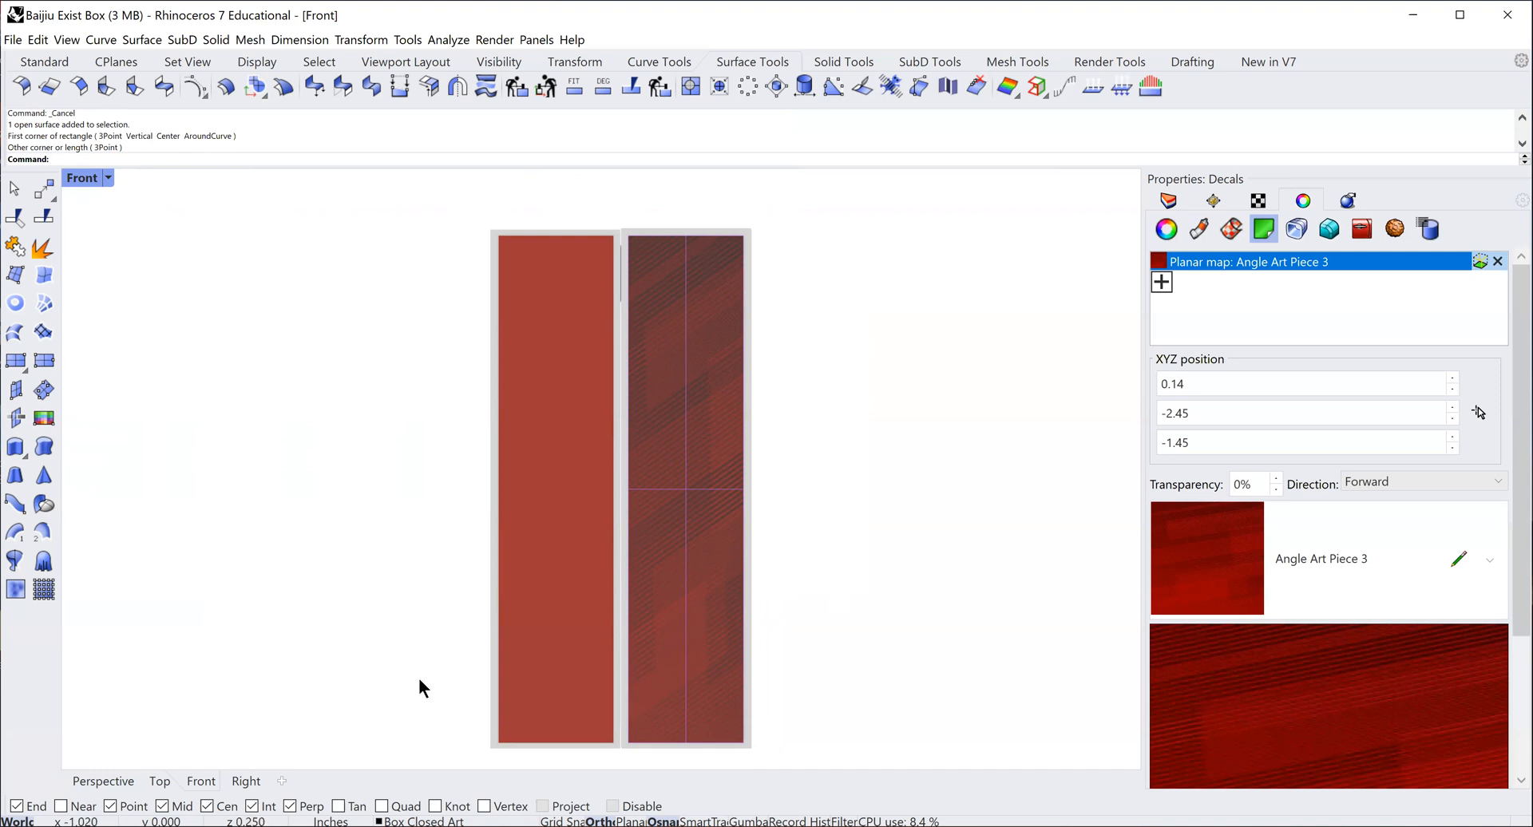
left_click(104, 781)
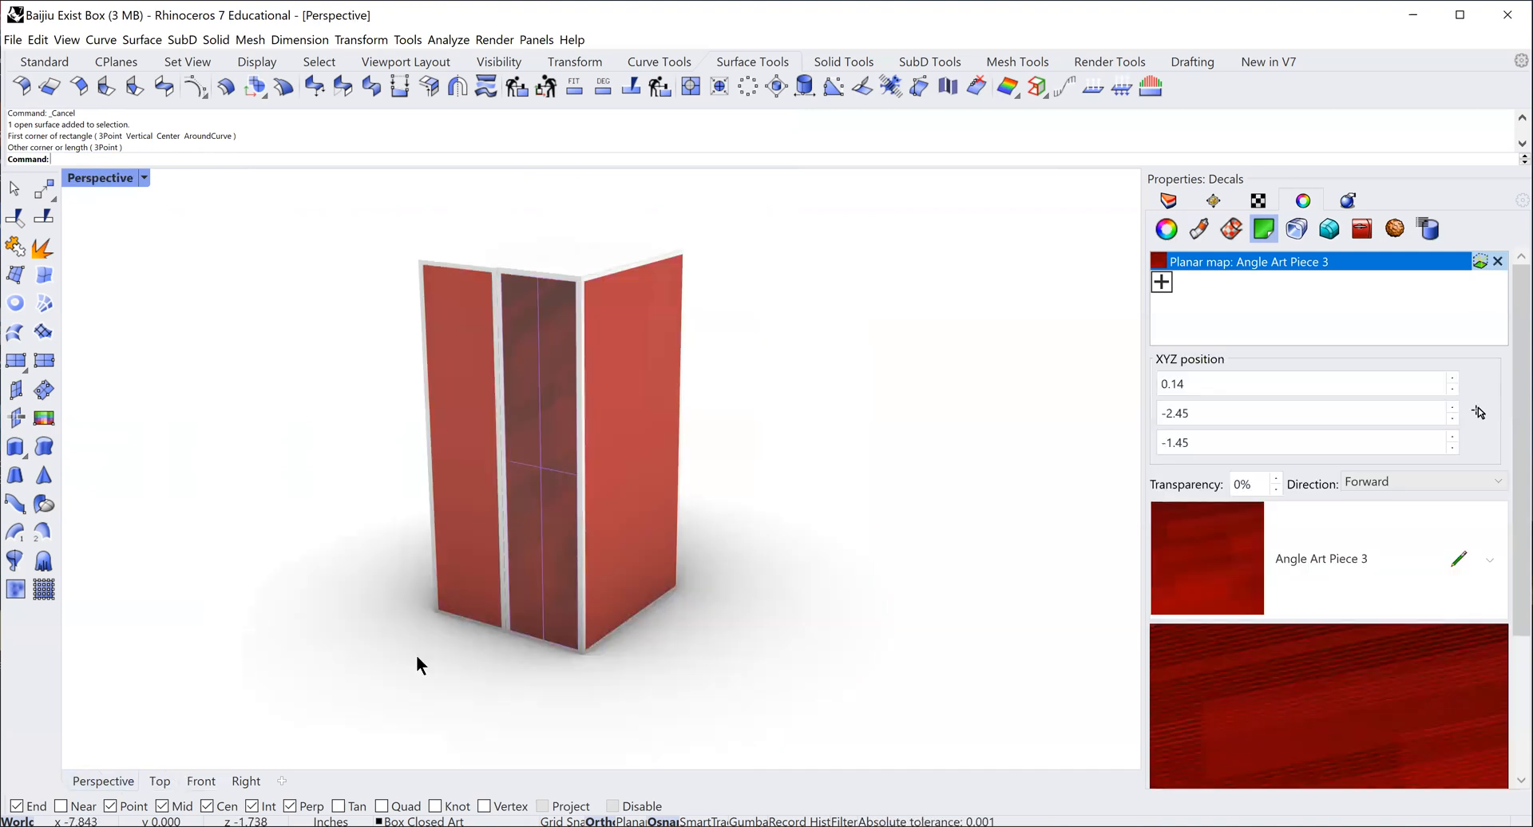
right_click_drag(754, 621, 779, 600)
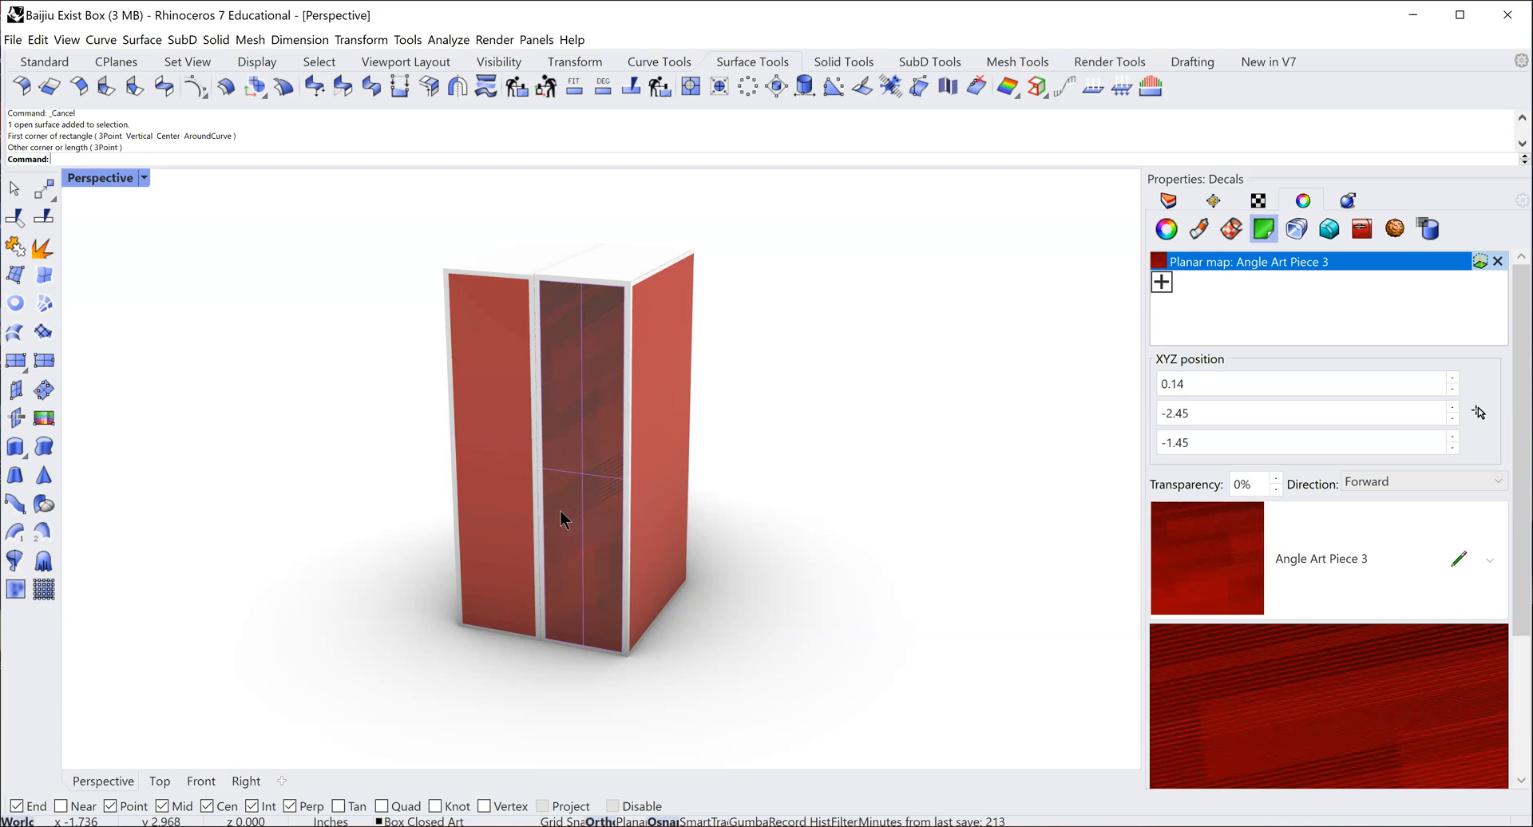
- In the Front view, select the undecorated left-half art panel and add a decal using the image Angle Art Piece 2
left_click(200, 784)
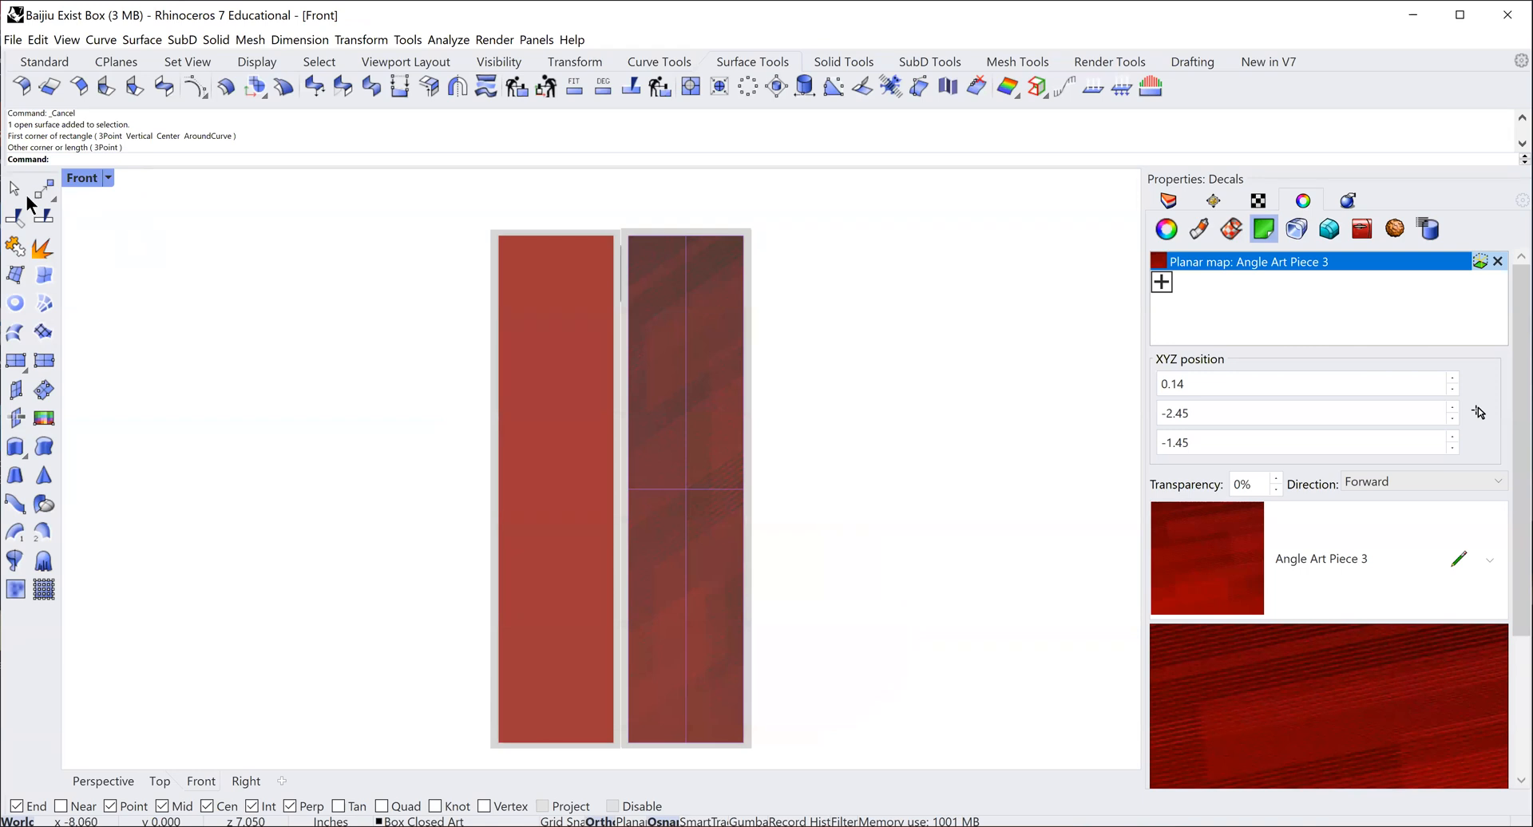
key("Escape")
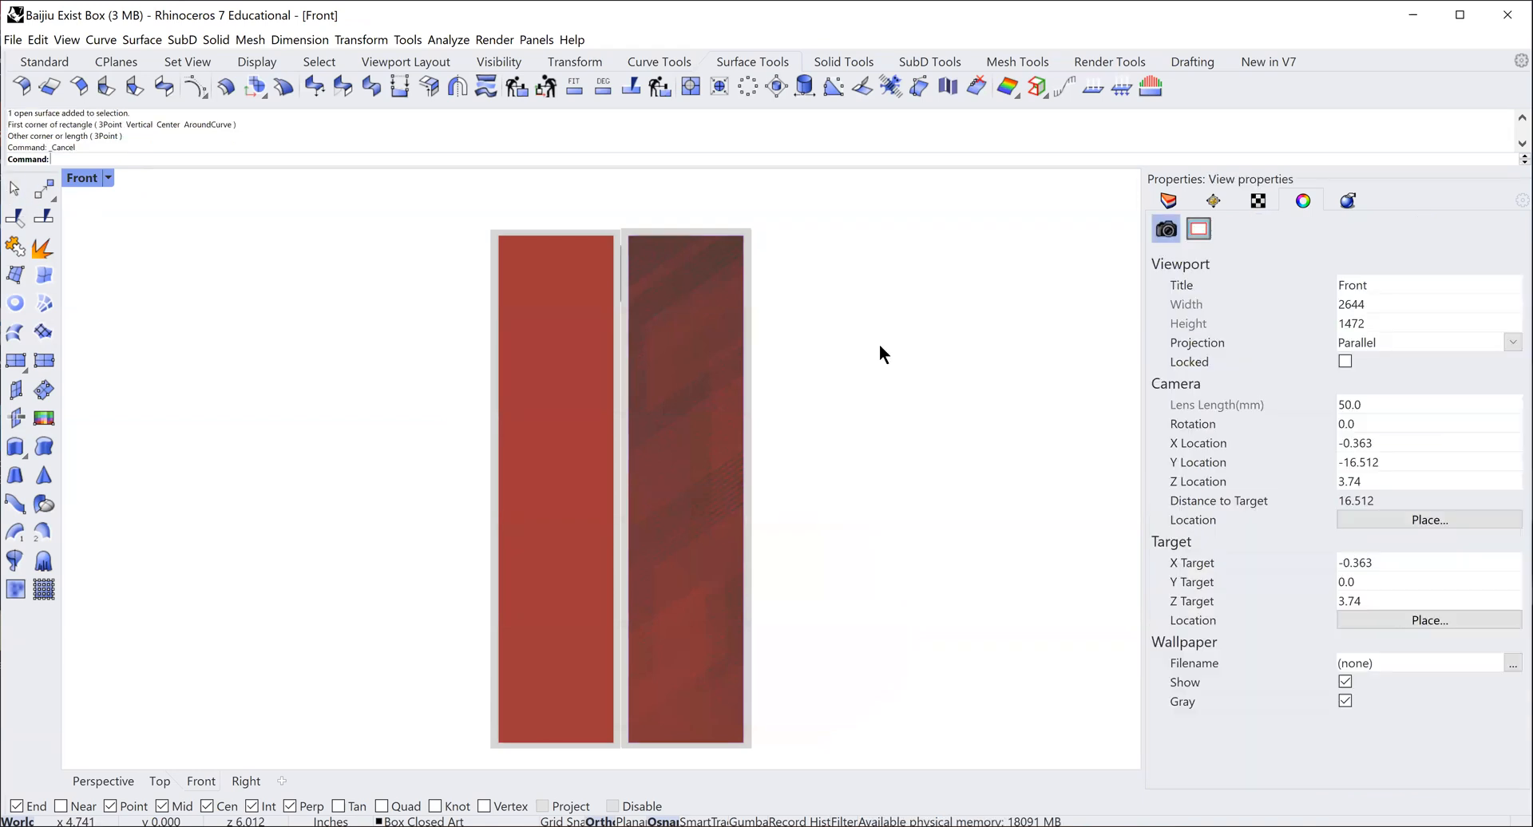
left_click(556, 404)
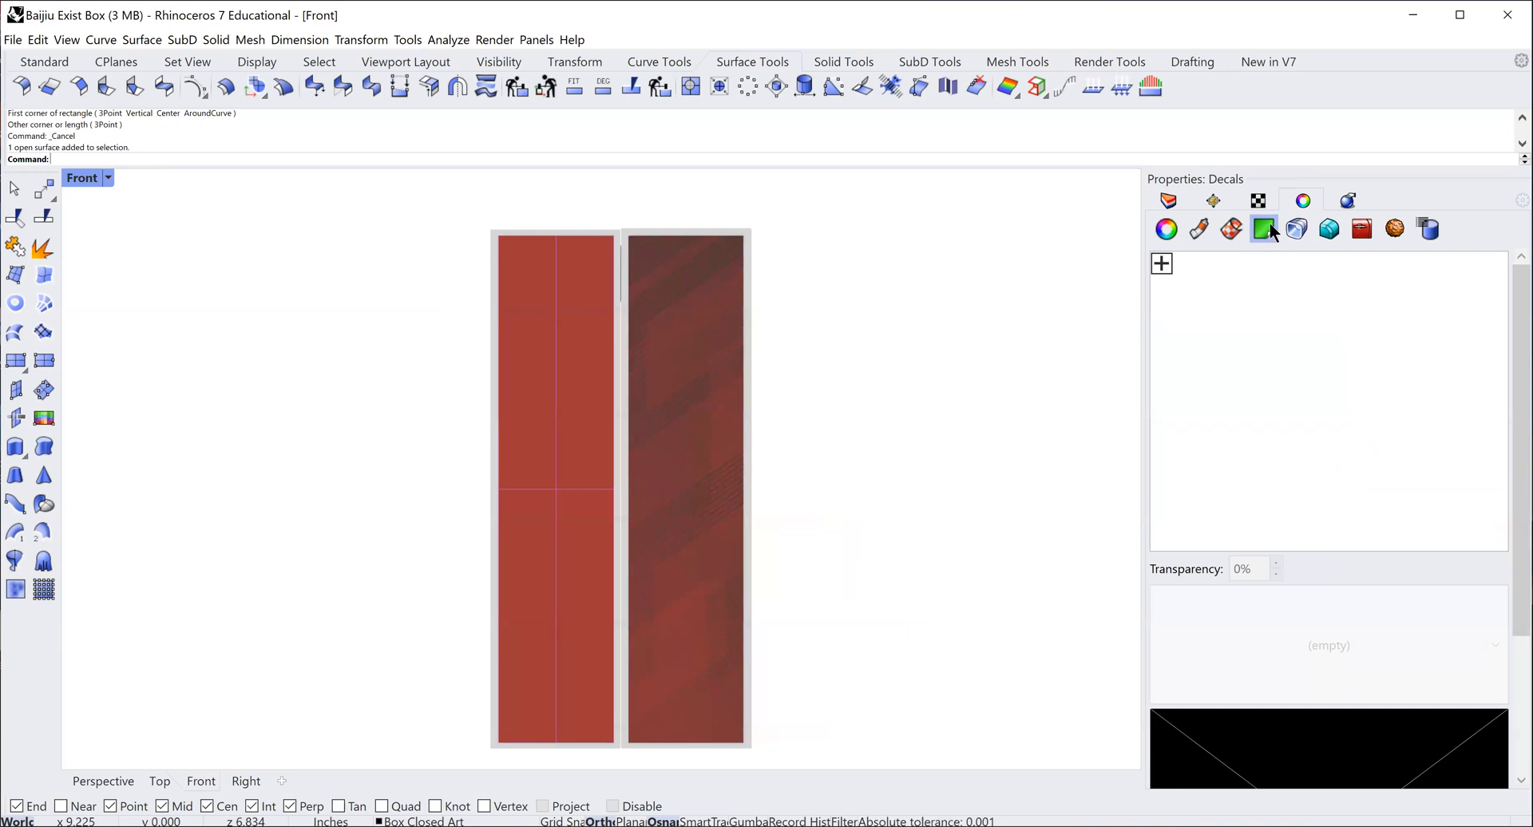
left_click(1162, 265)
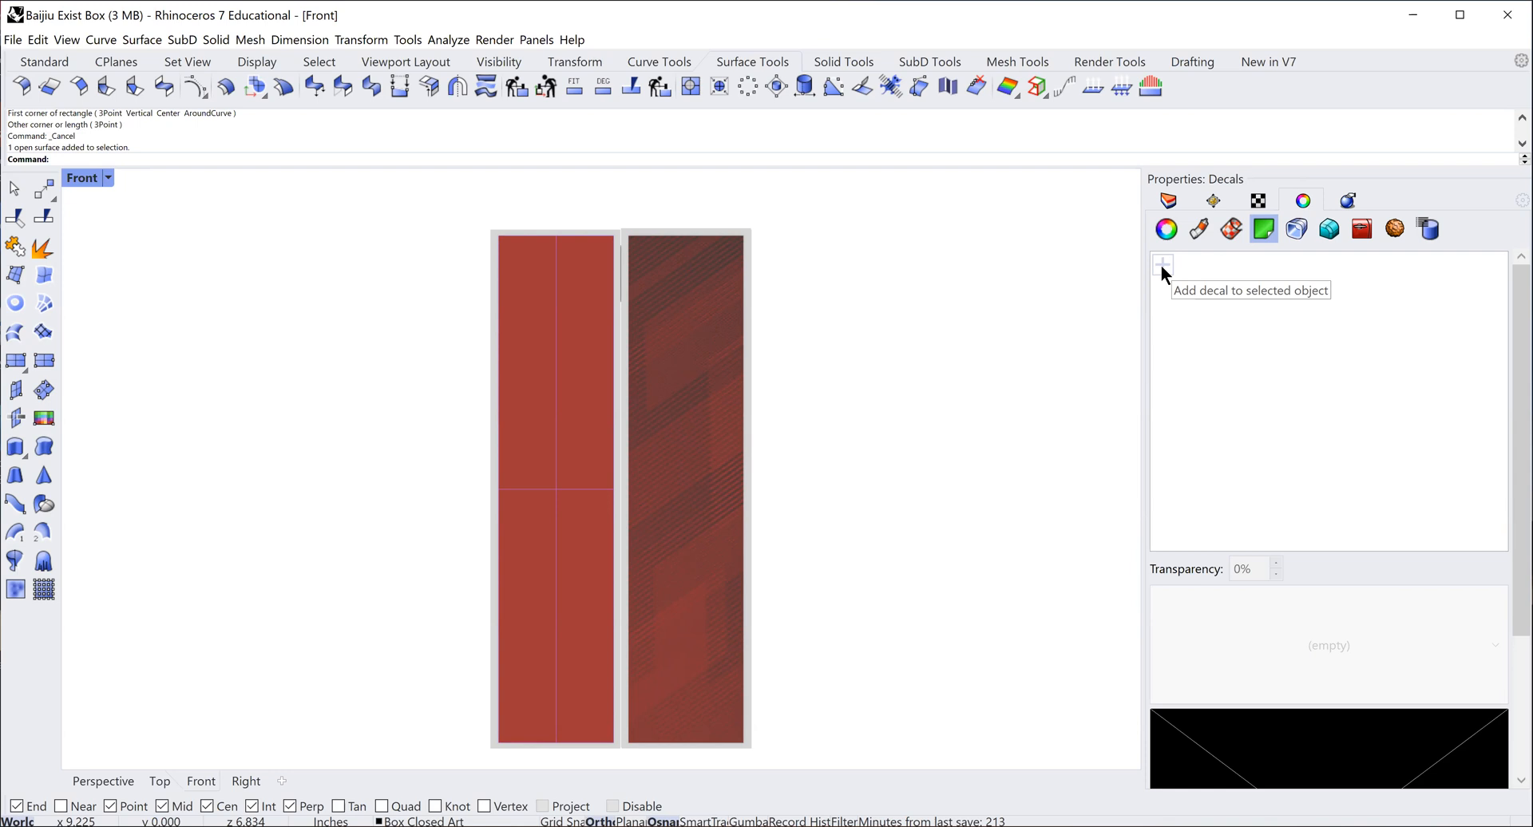
left_click_drag(778, 185, 775, 256)
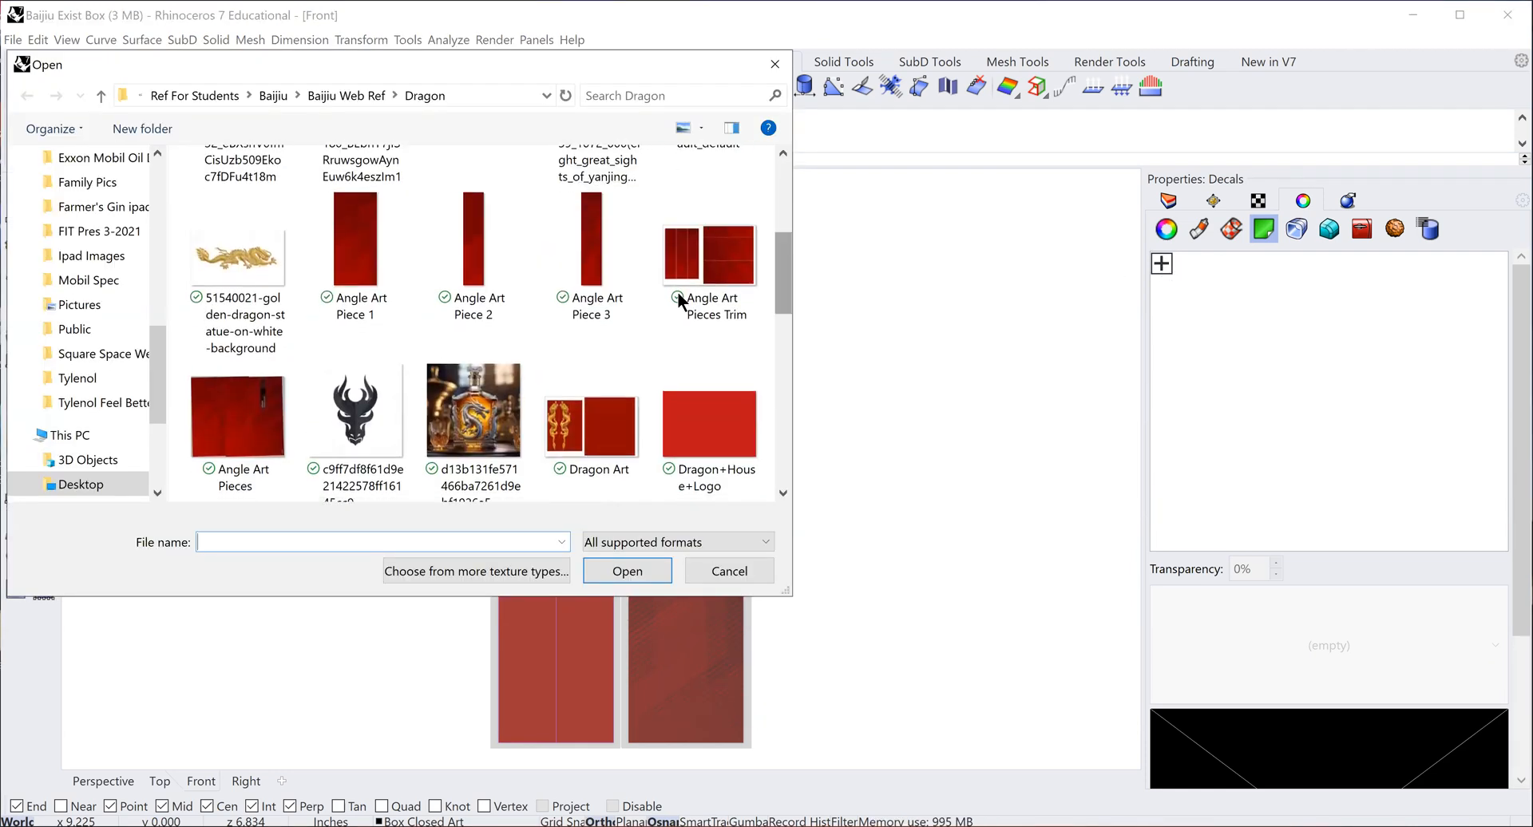
left_click(472, 233)
double_click(472, 233)
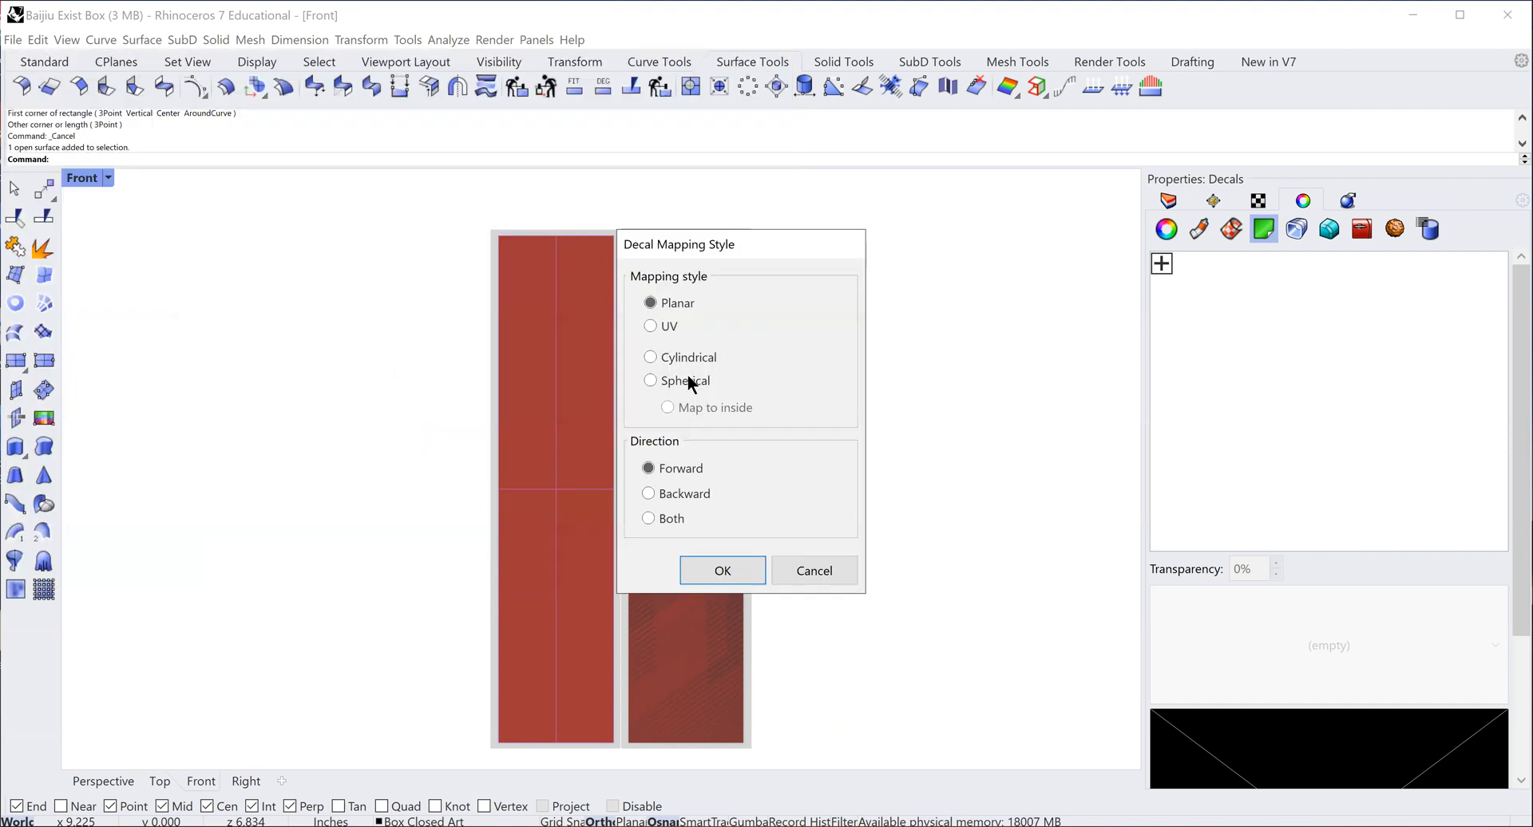
- Map the Angle Art Piece 2 decal as Planar with Forward direction, corner to corner over the panel, and deselect the panel
left_click(721, 570)
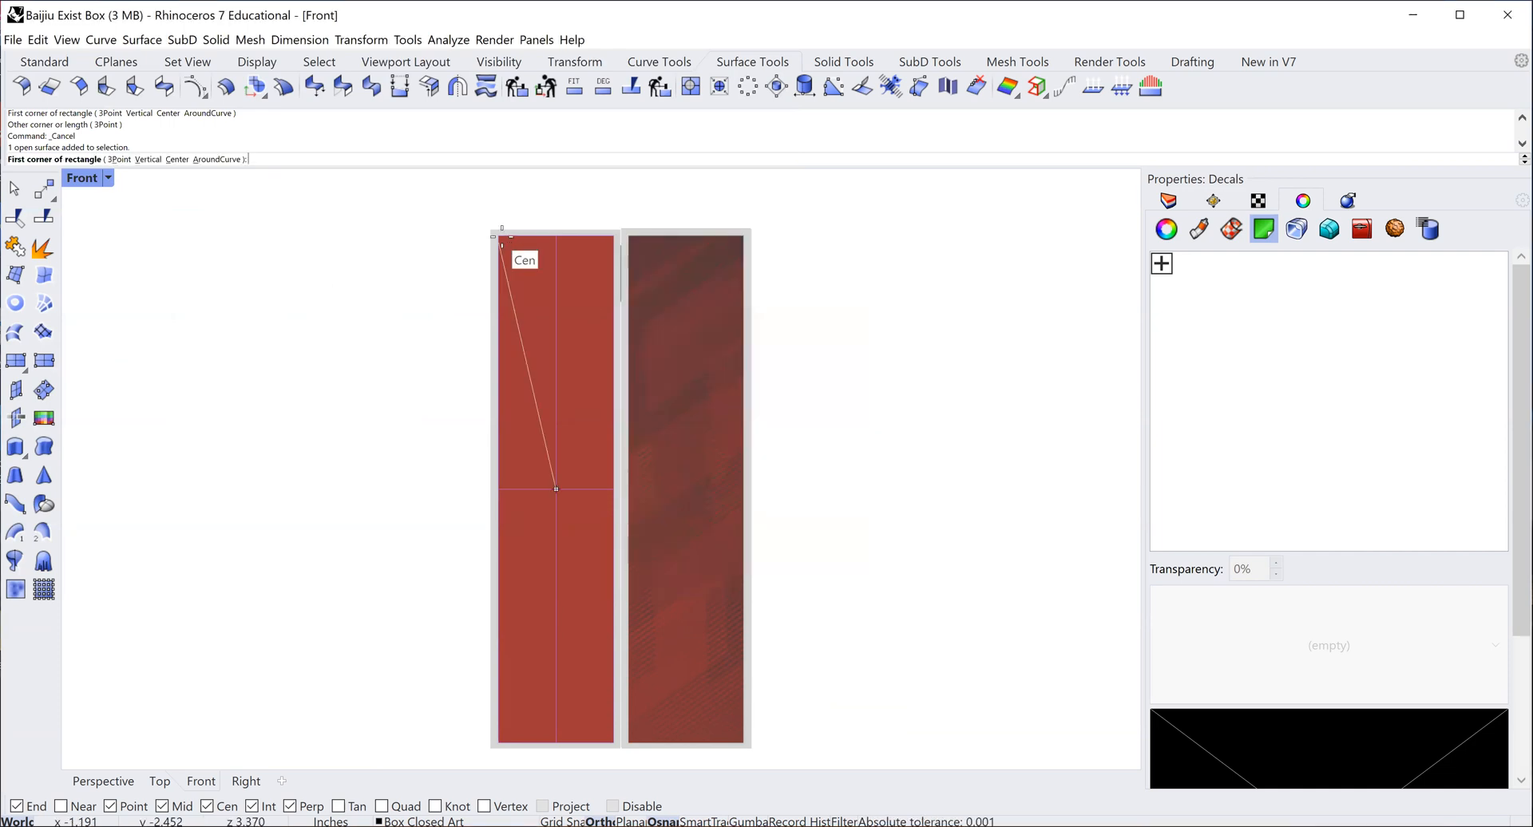
left_click(498, 235)
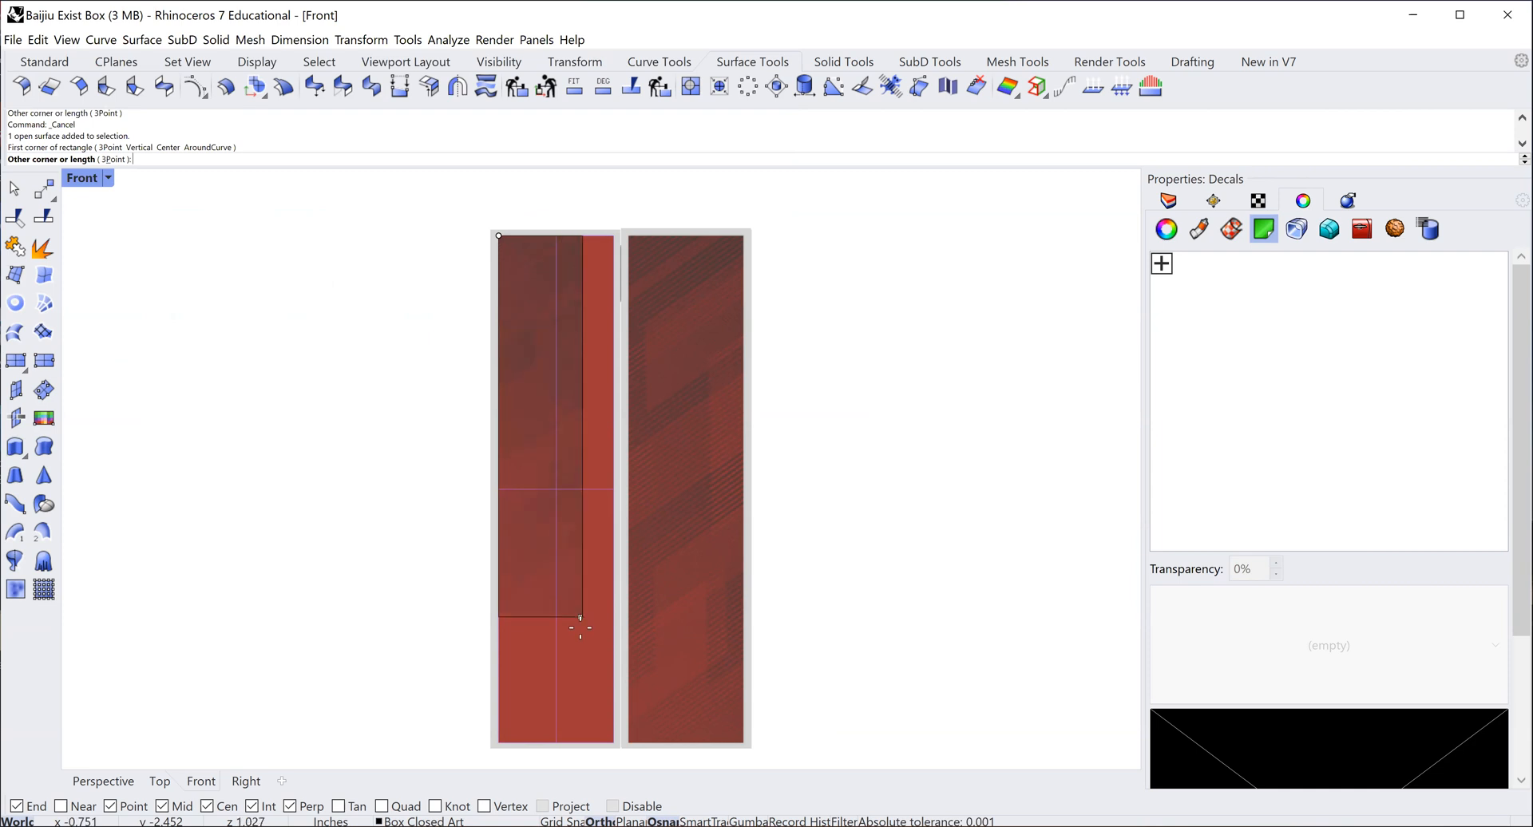
left_click(613, 744)
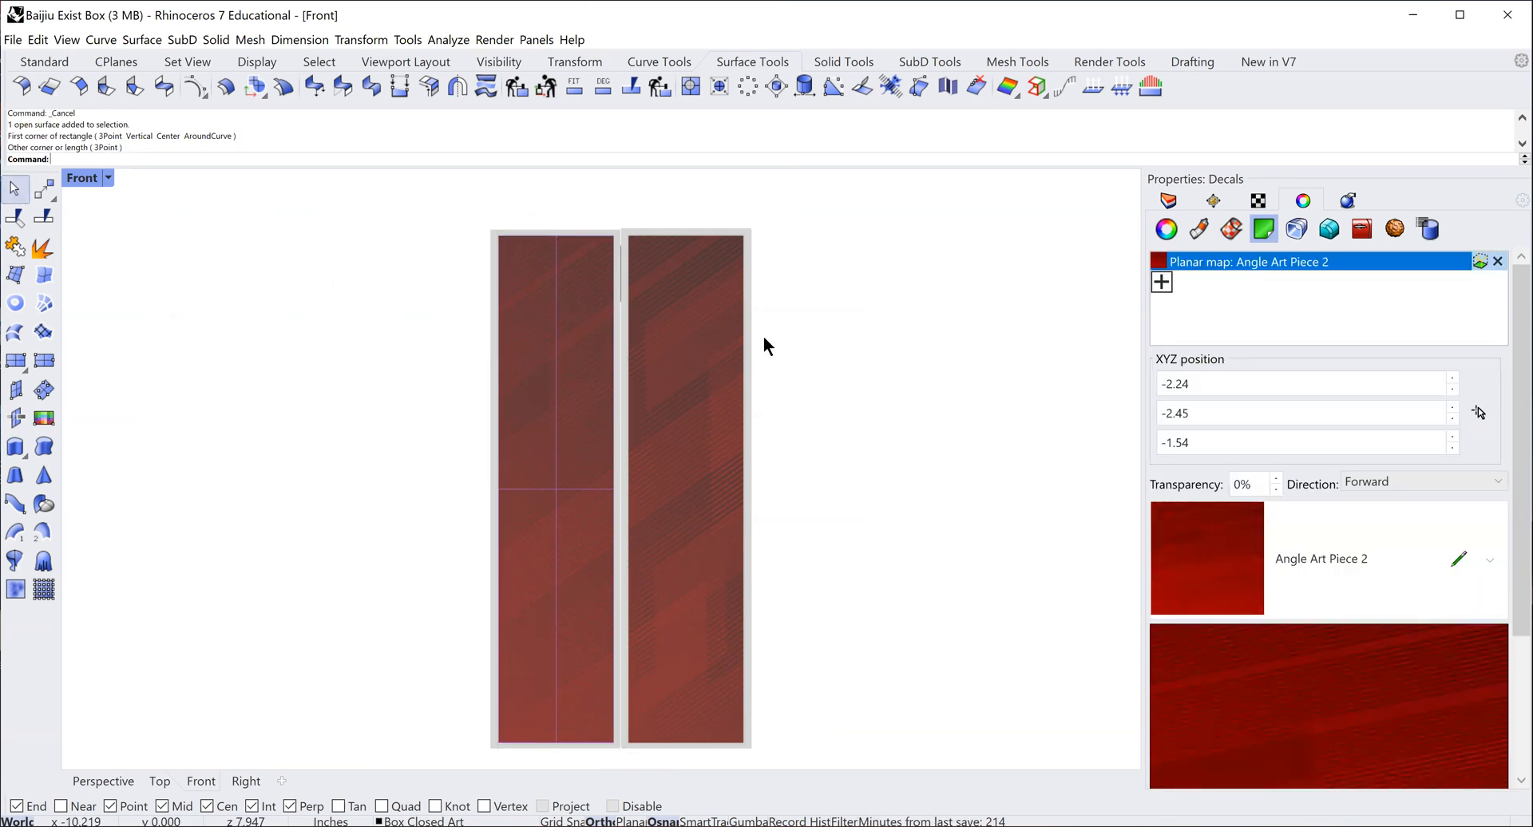
key("Escape")
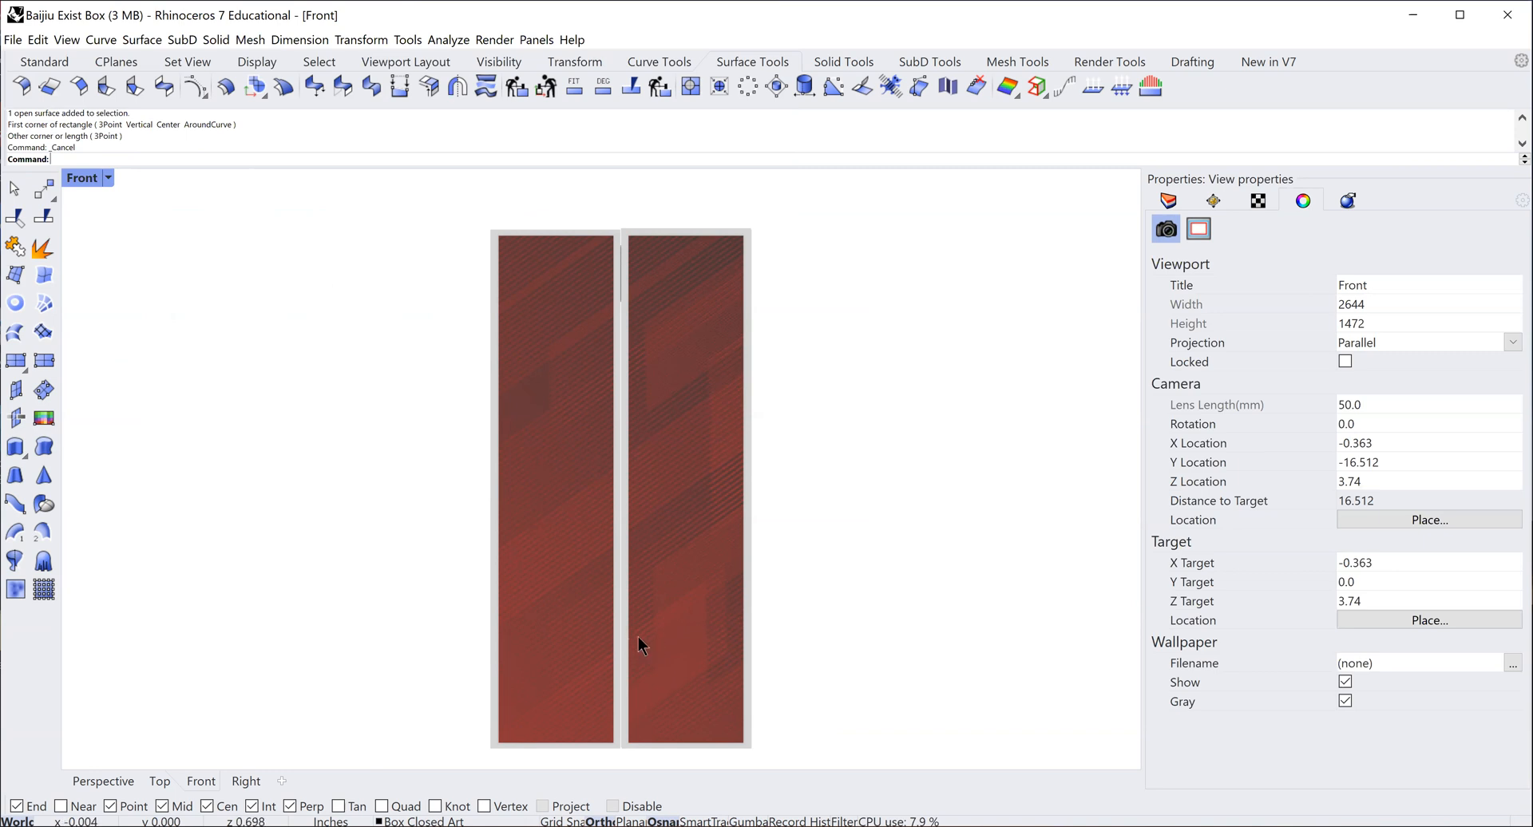
right_click(858, 664)
left_click(397, 565)
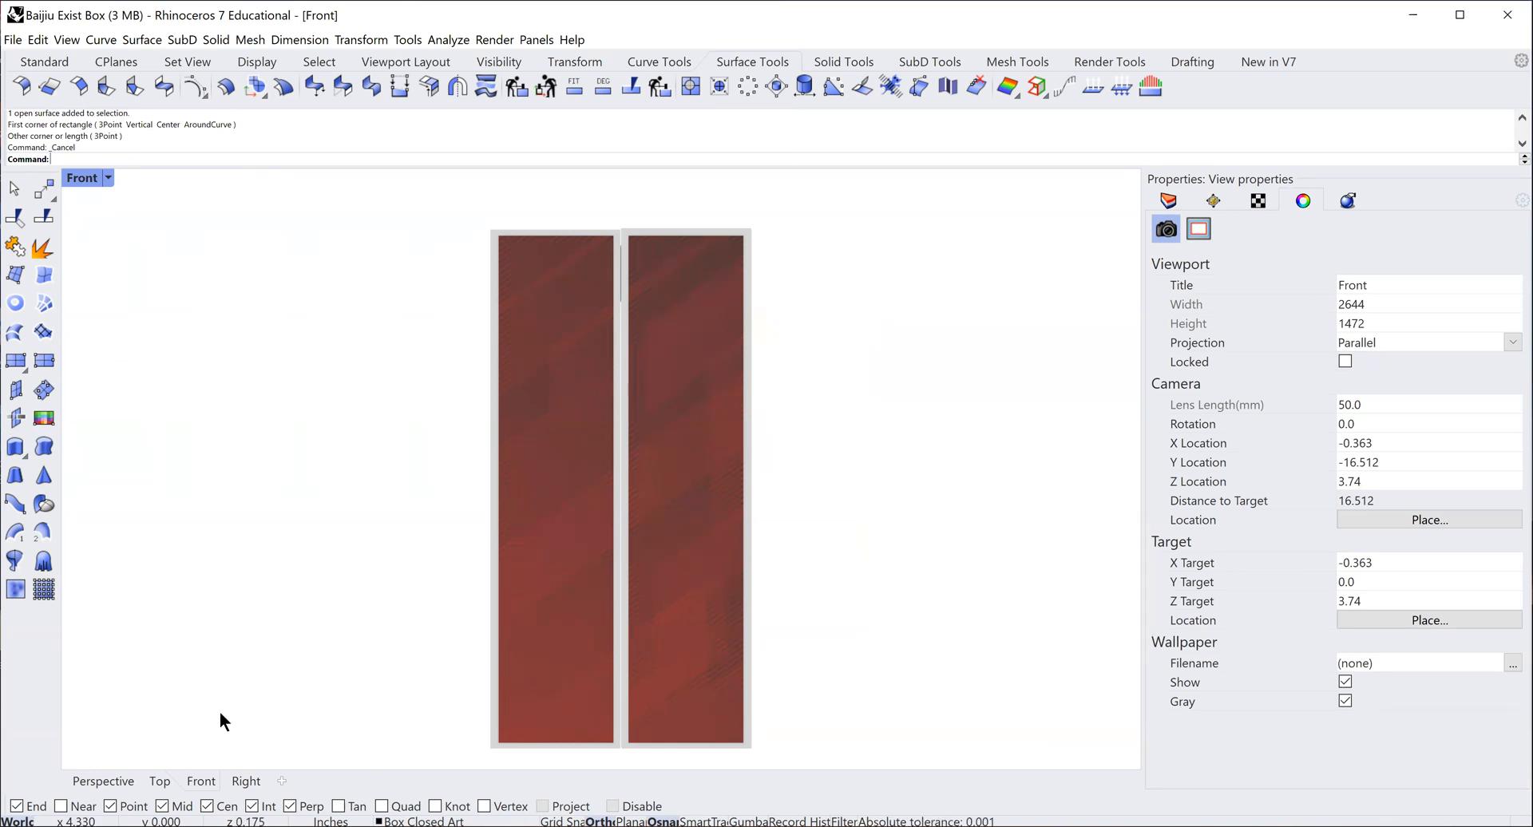
- Examine the two front decals and the adjoining plain side panel of the box in the Perspective view
left_click(108, 784)
mouse_move(797, 582)
right_mouse_down()
mouse_move(809, 564)
mouse_move(873, 575)
mouse_move(794, 591)
right_mouse_up()
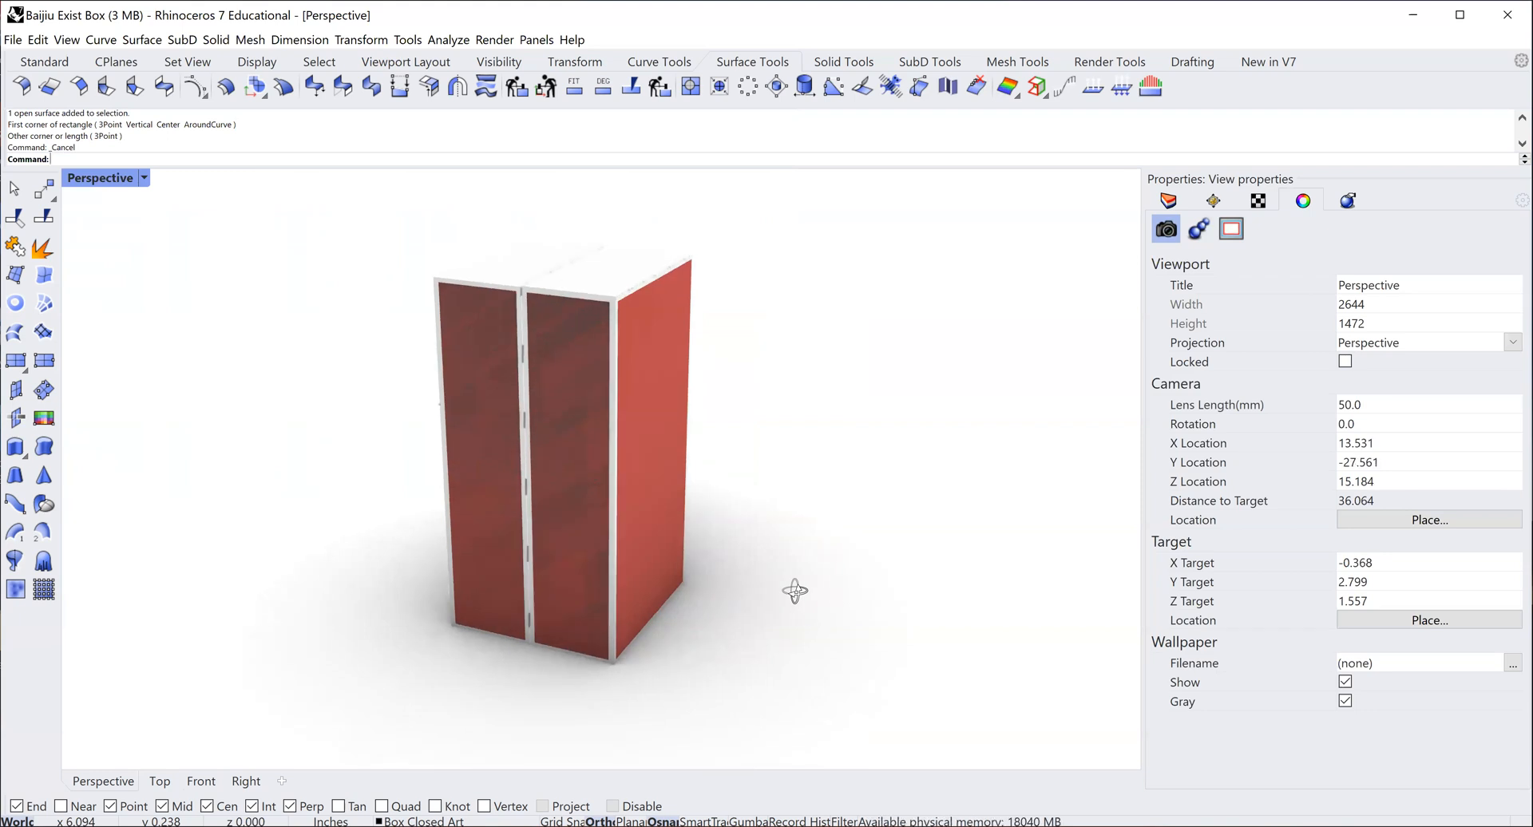
mouse_move(794, 588)
right_mouse_down()
mouse_move(793, 573)
mouse_move(804, 588)
mouse_move(785, 592)
right_mouse_up()
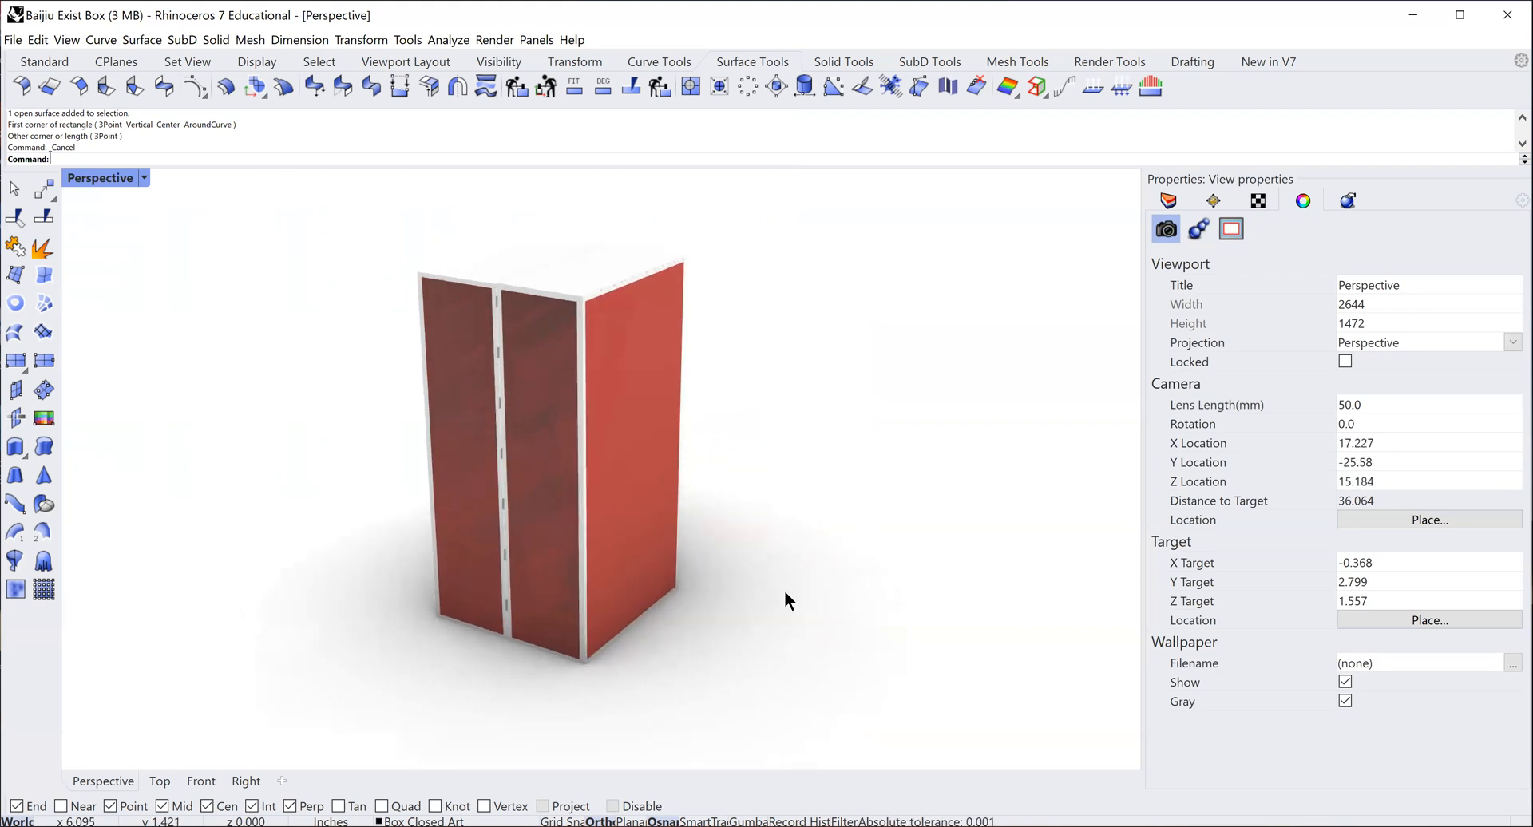
right_click_drag(808, 501, 729, 476)
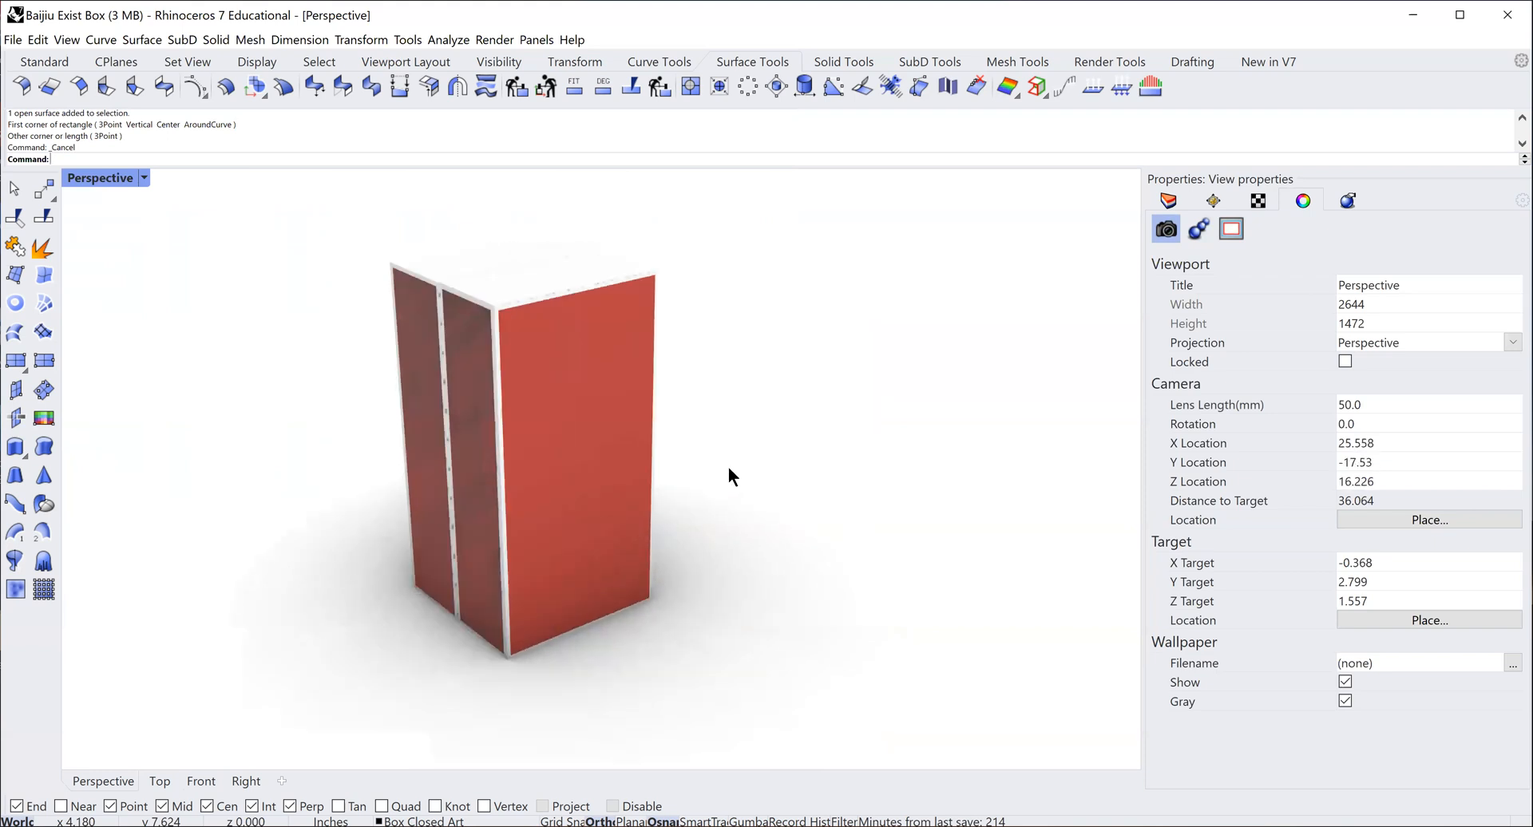
right_click_drag(757, 617, 825, 469)
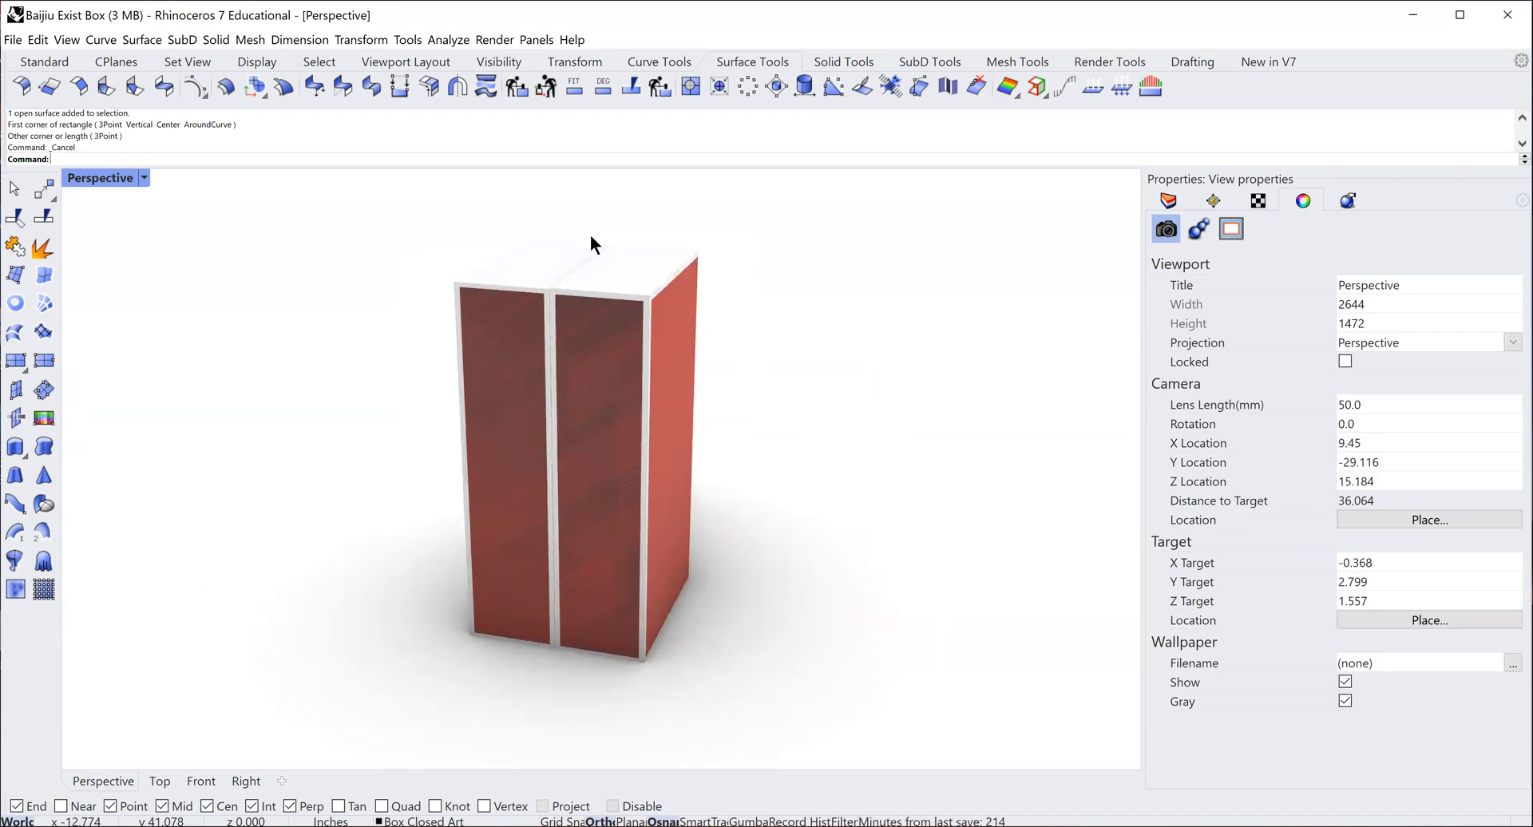
- Switch to the Right view and frame the whole side of the closed box
left_click(244, 782)
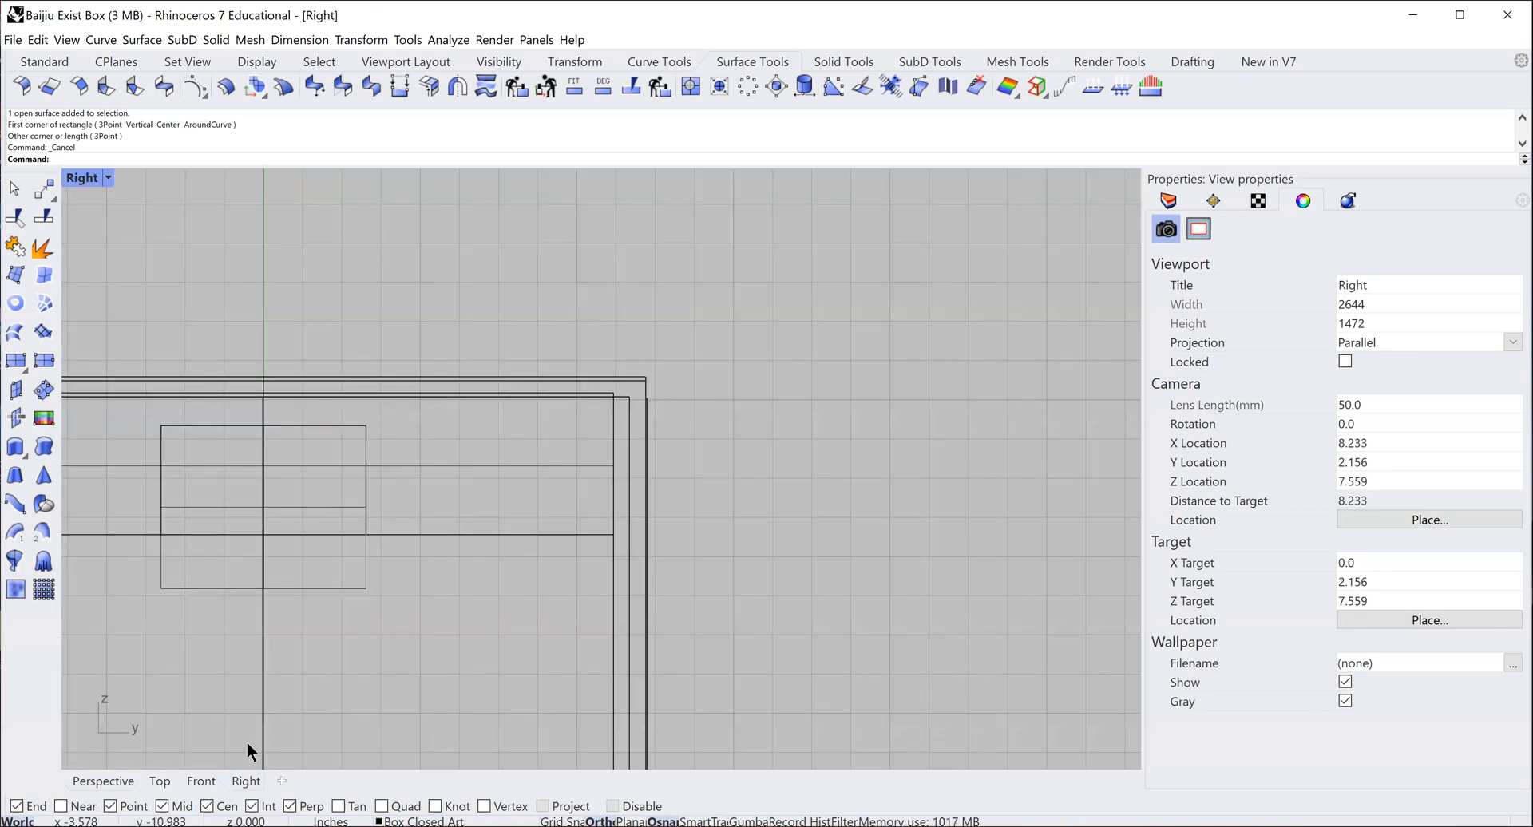
right_click_drag(311, 596, 599, 352)
scroll(599, 352, "down", 5)
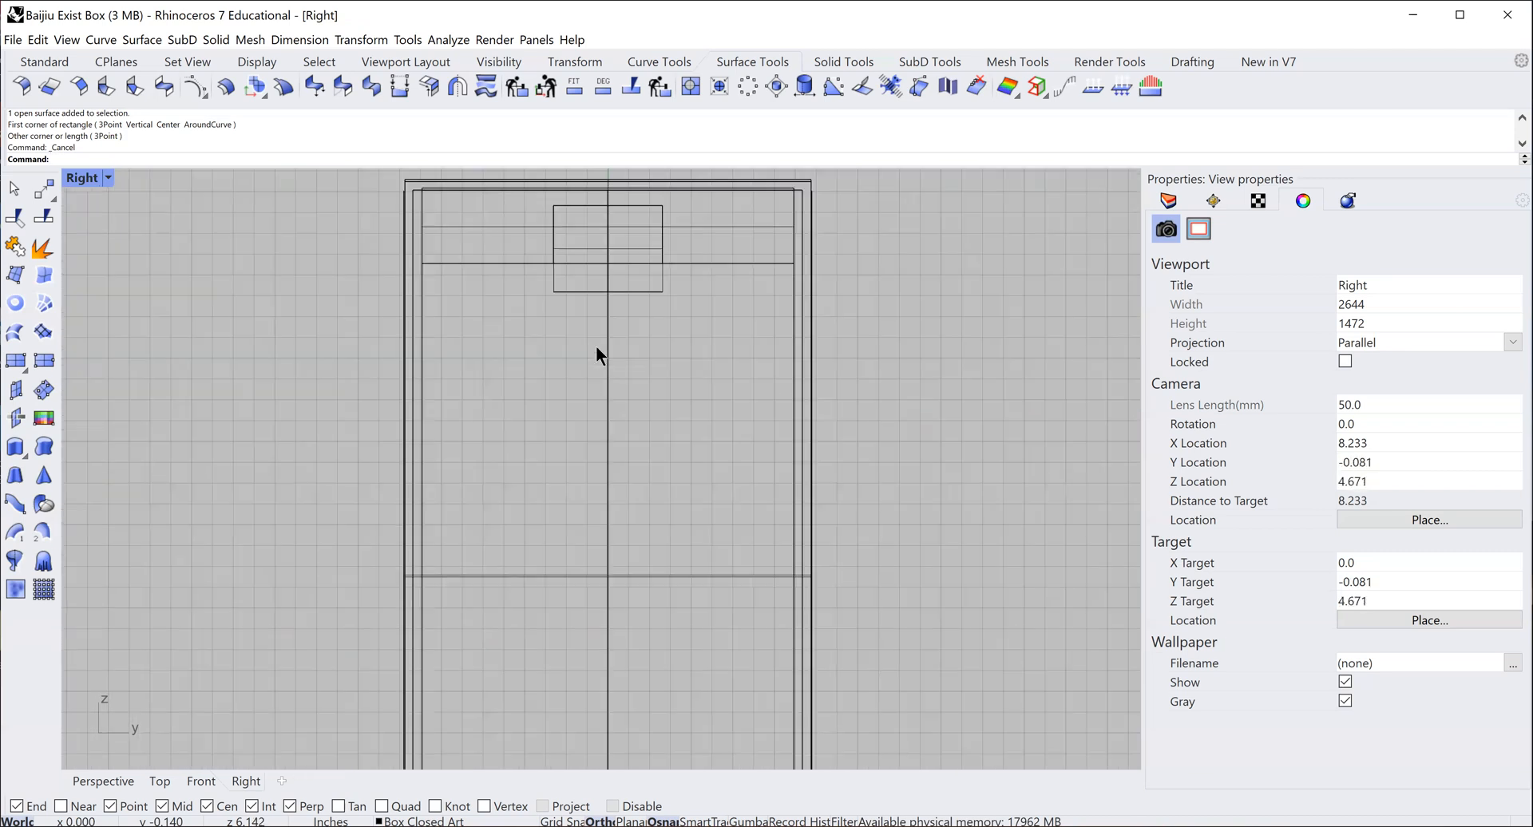
scroll(596, 347, "down", 3)
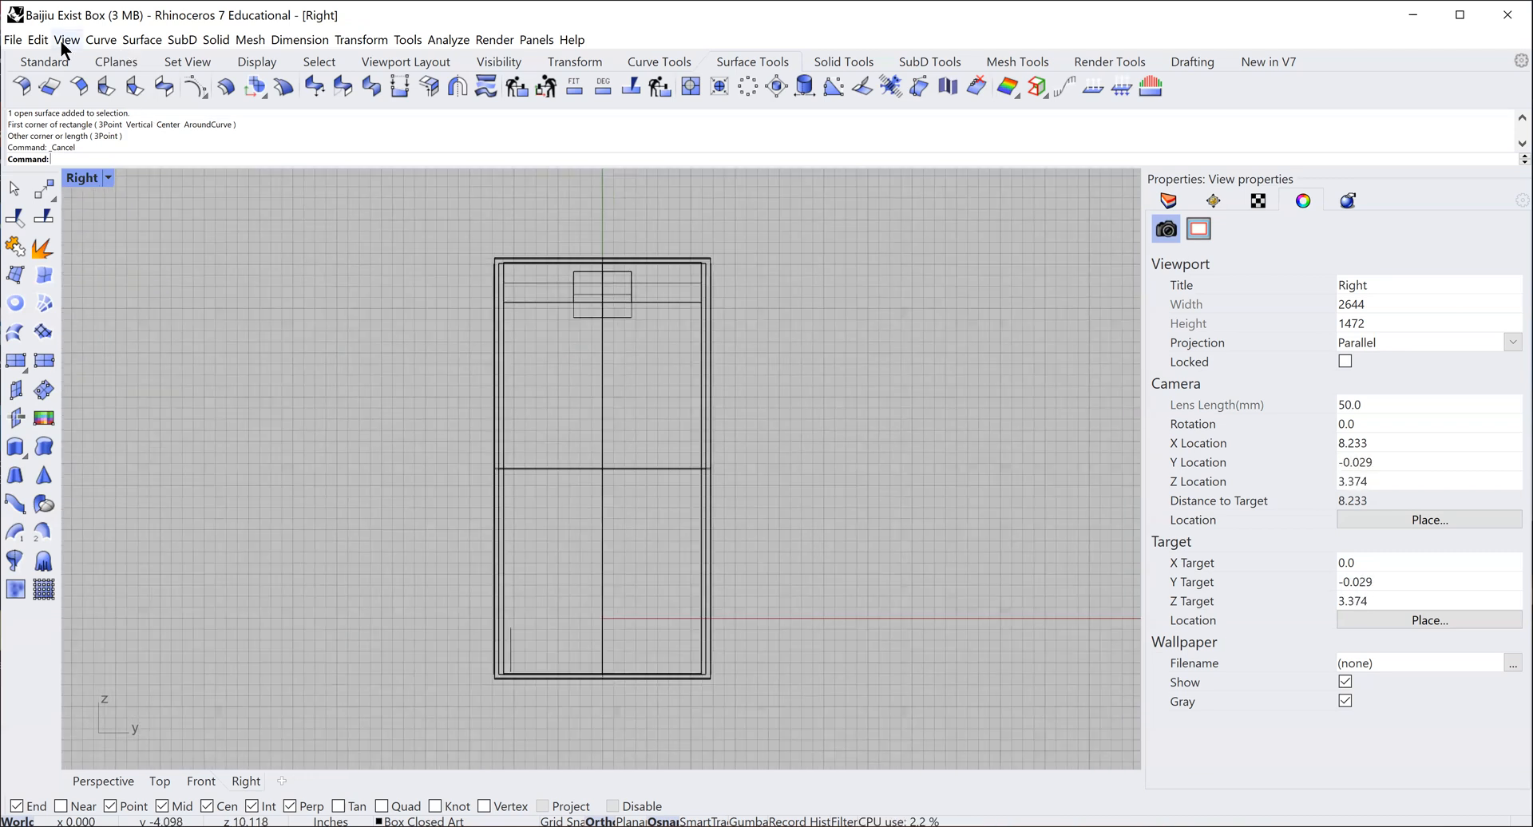
- Show the Right view in Rendered mode, select the side art panel and add a decal using the image Angle Art Piece 1
key("alt+v")
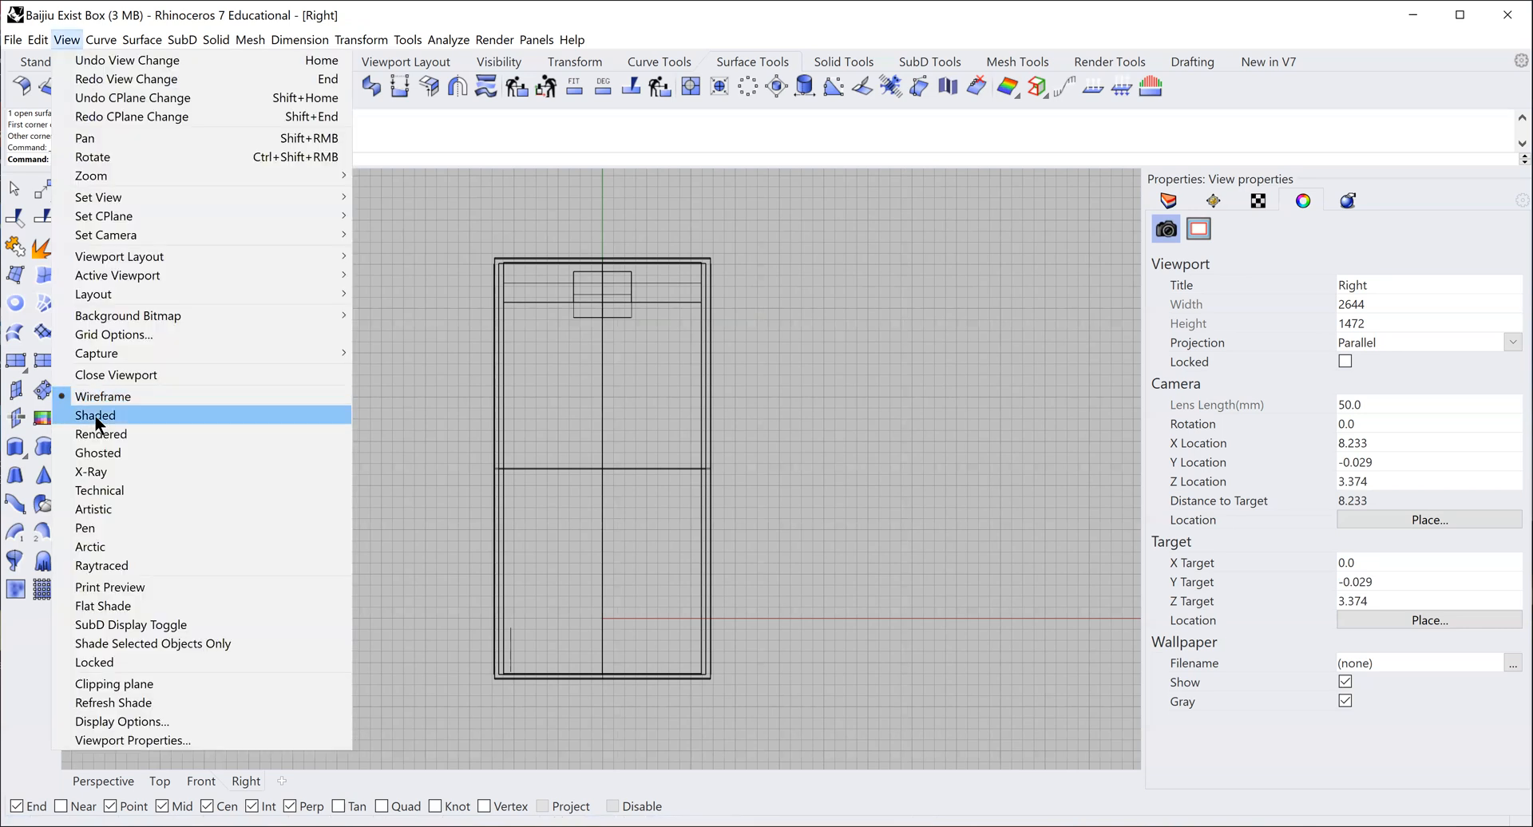
left_click(90, 436)
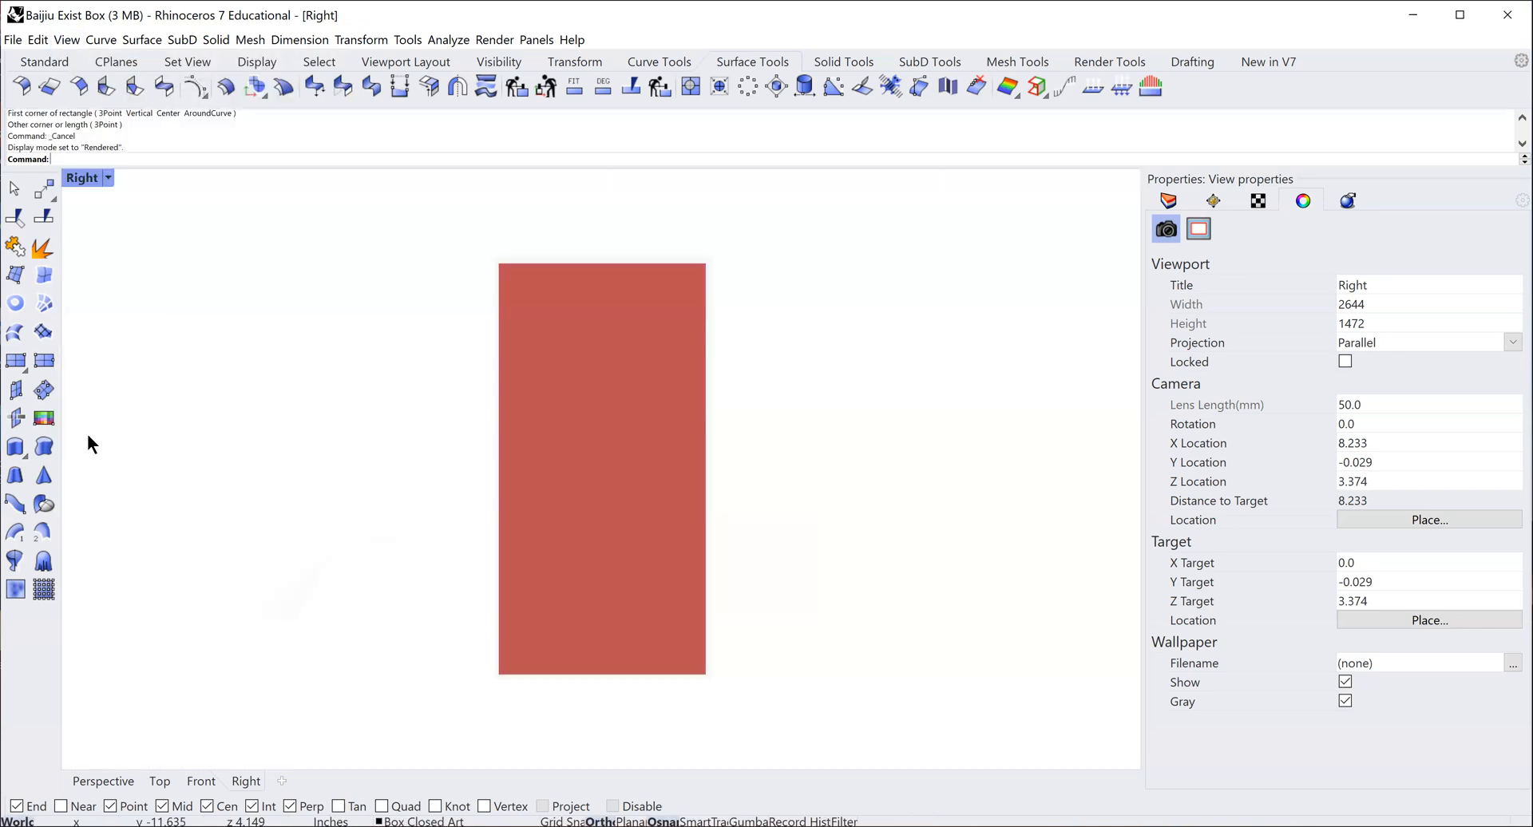
left_click(12, 192)
left_click(563, 410)
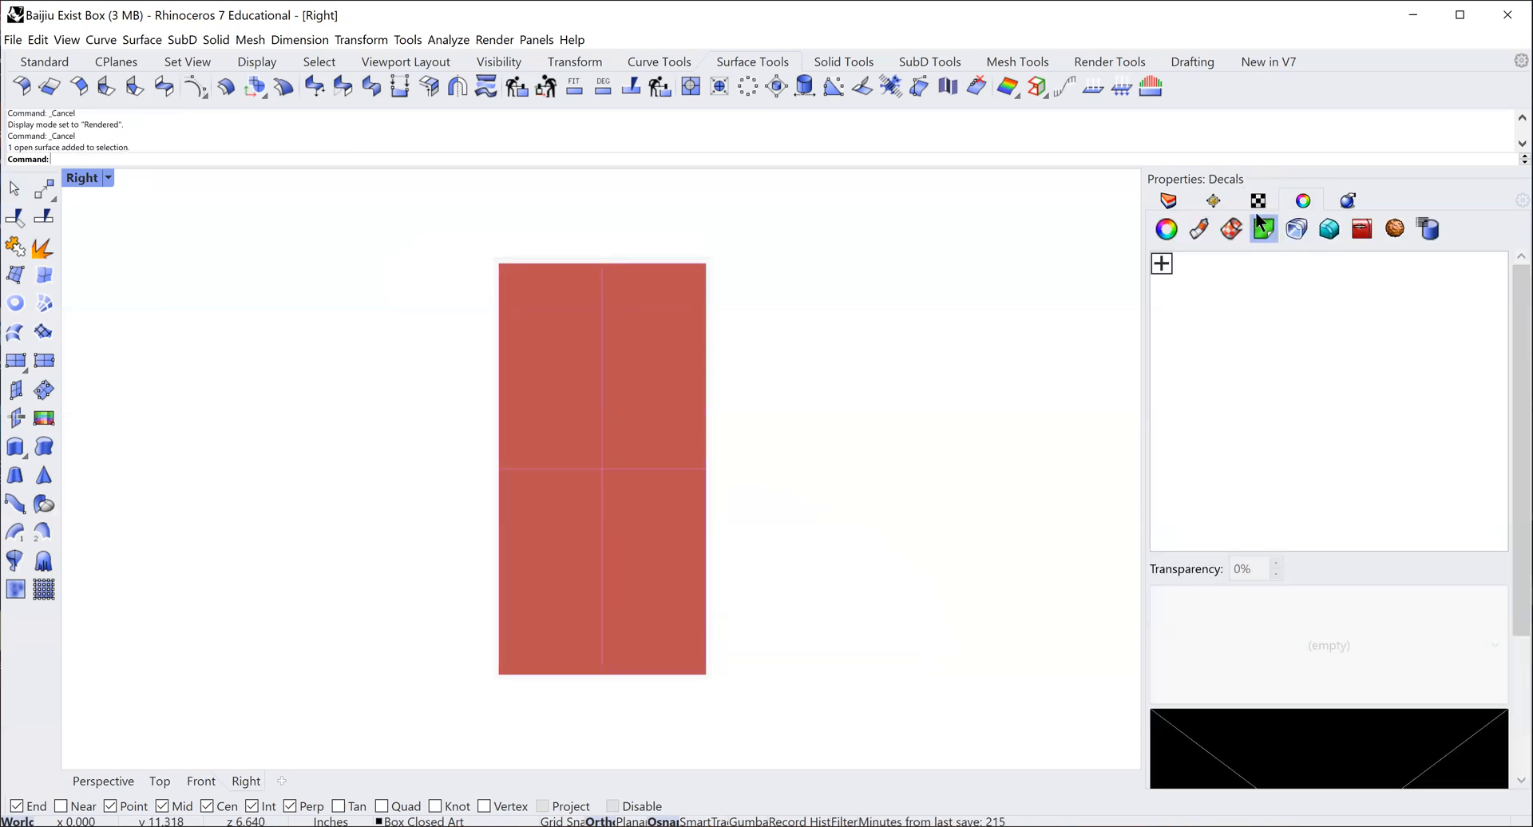
left_click(1163, 264)
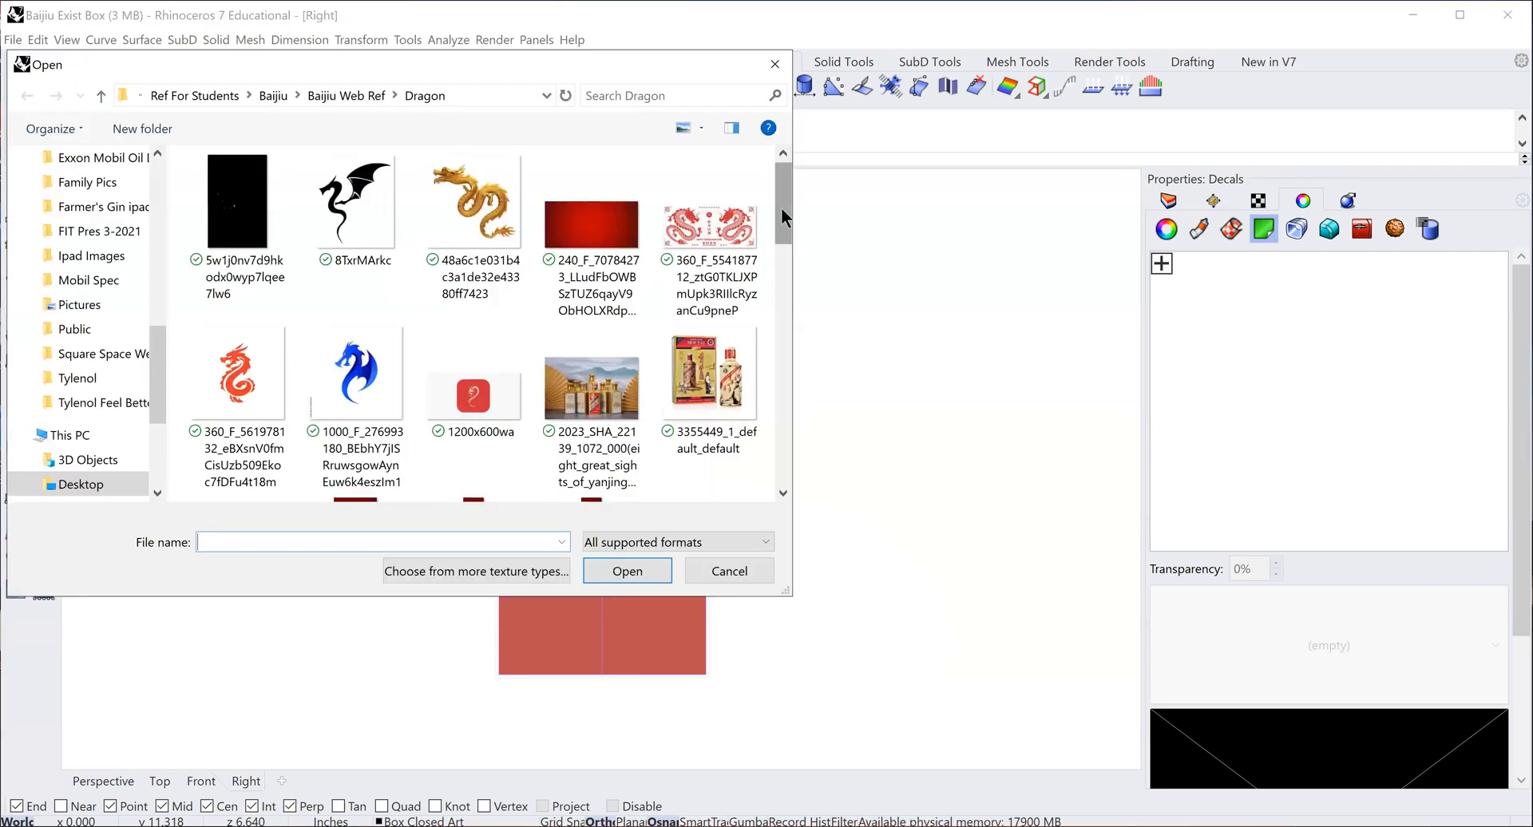
left_click_drag(781, 208, 774, 272)
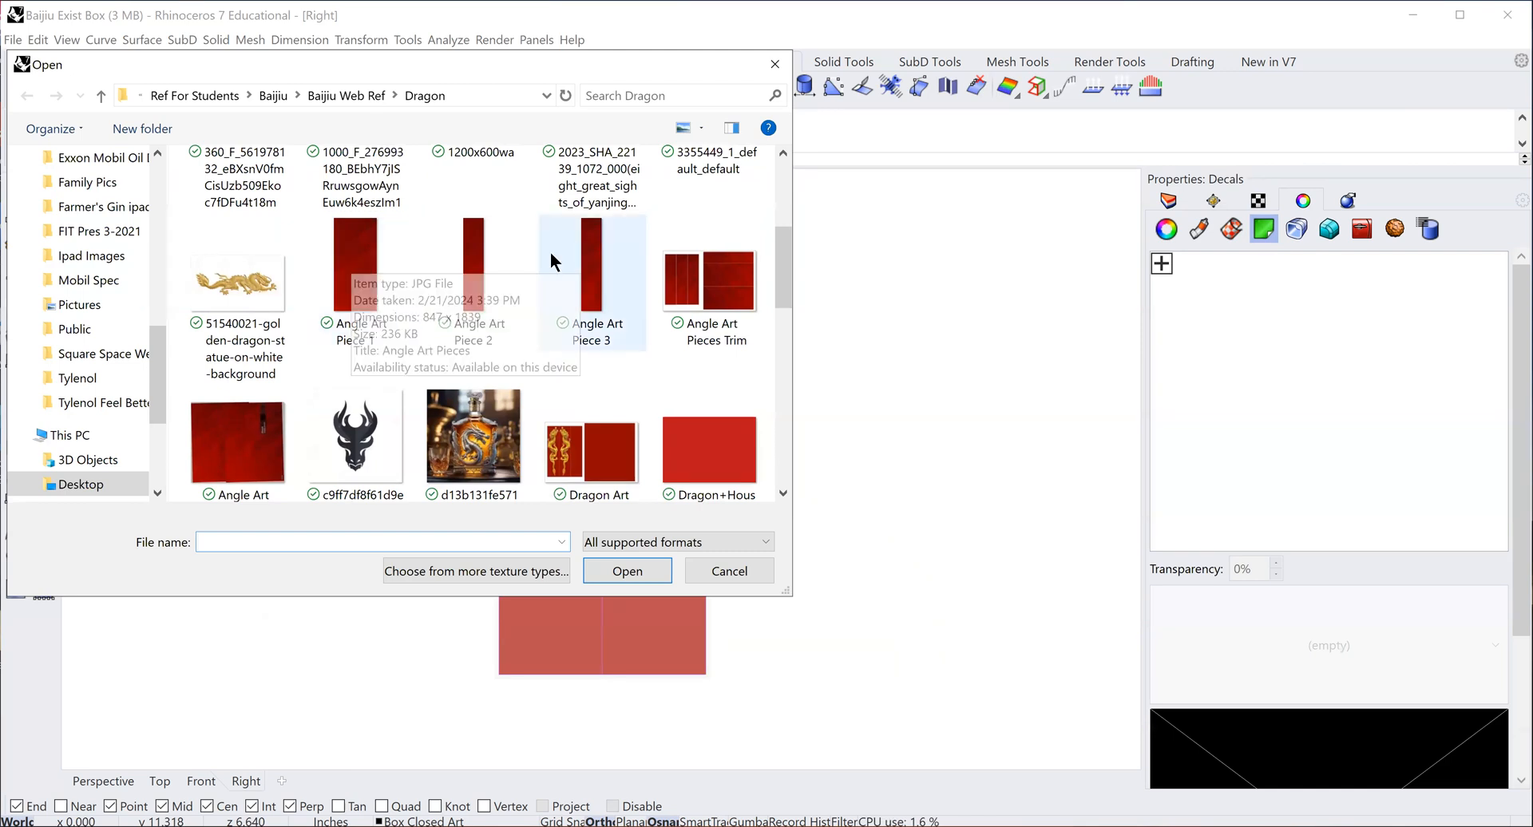
left_click(358, 259)
double_click(358, 257)
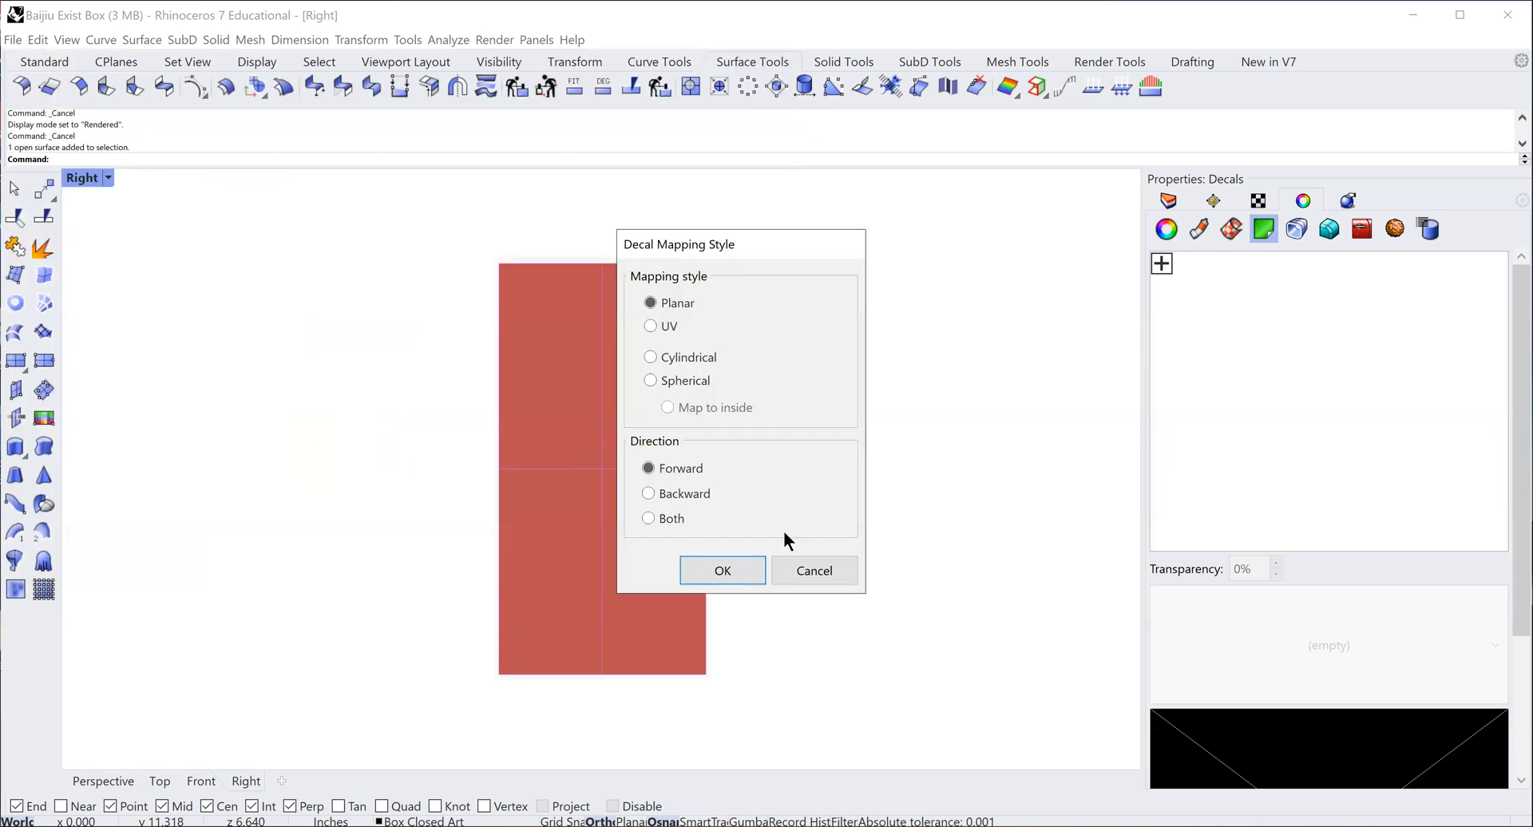
- Map the Angle Art Piece 1 decal as Planar with Forward direction, corner to corner over the side panel, and deselect the panel
left_click(723, 570)
left_click(499, 261)
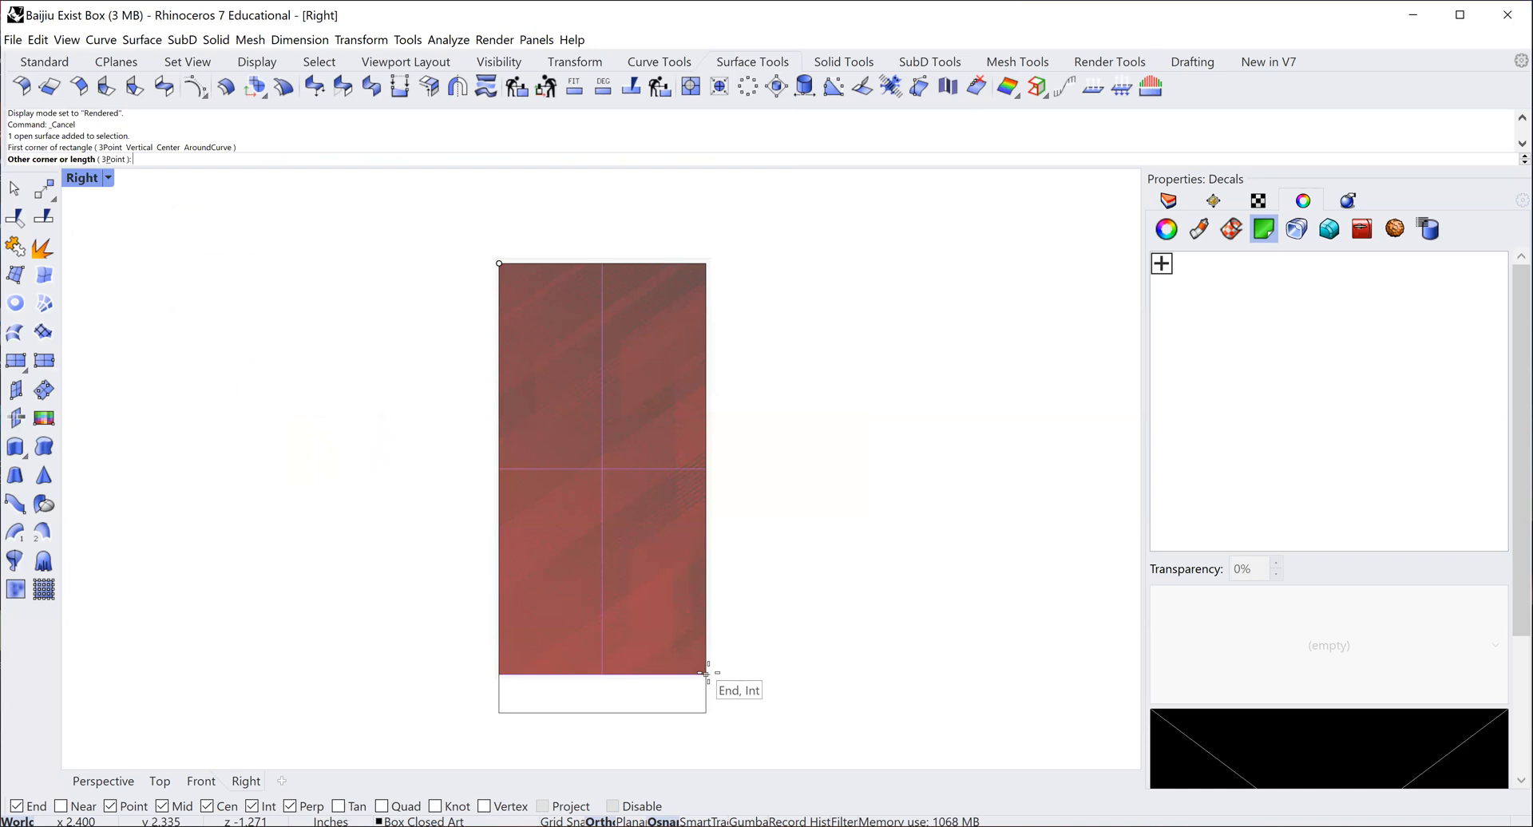
left_click(706, 674)
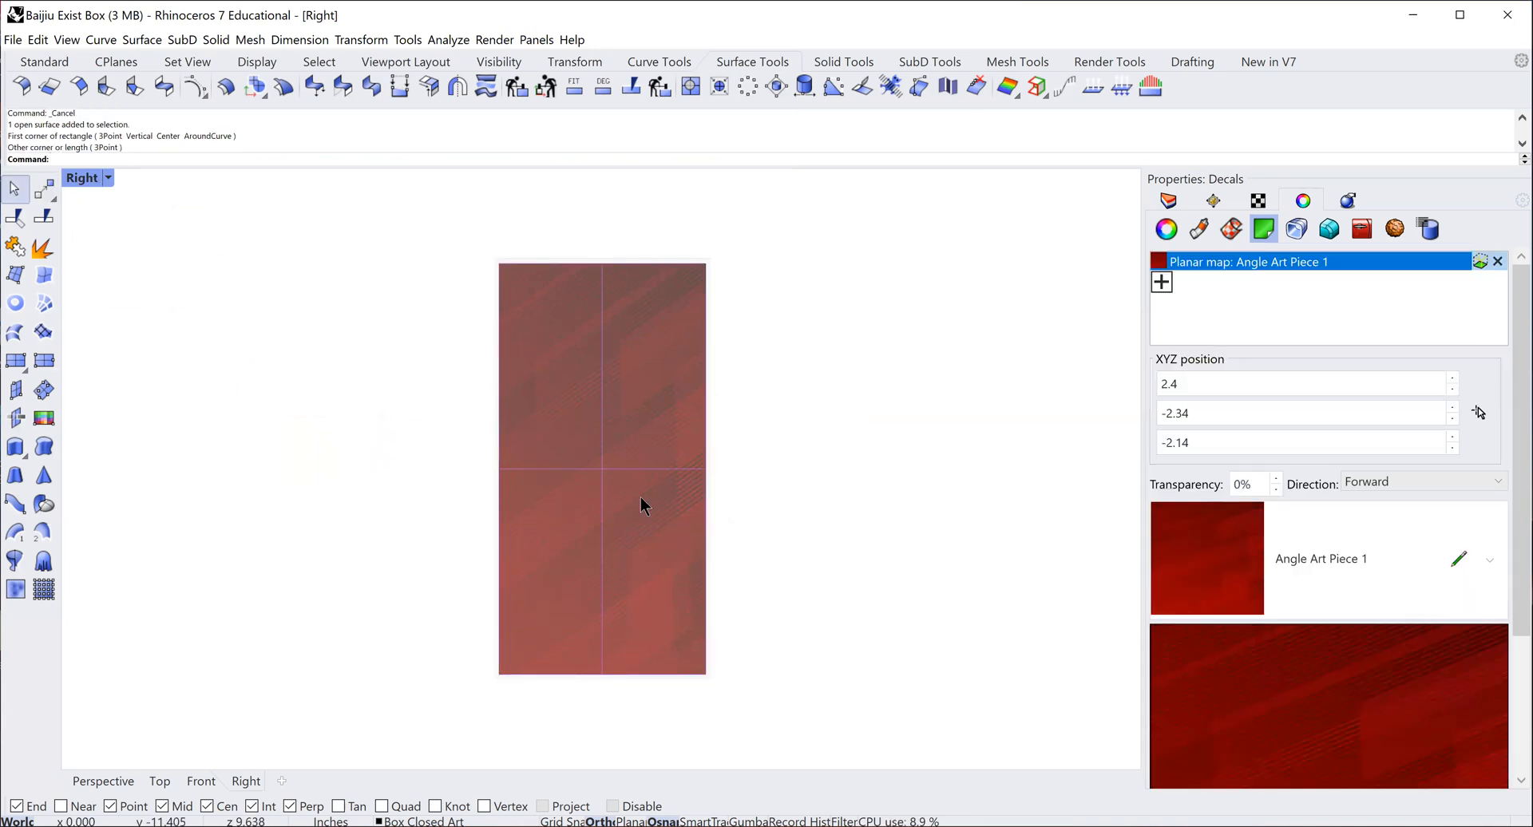
key("Escape")
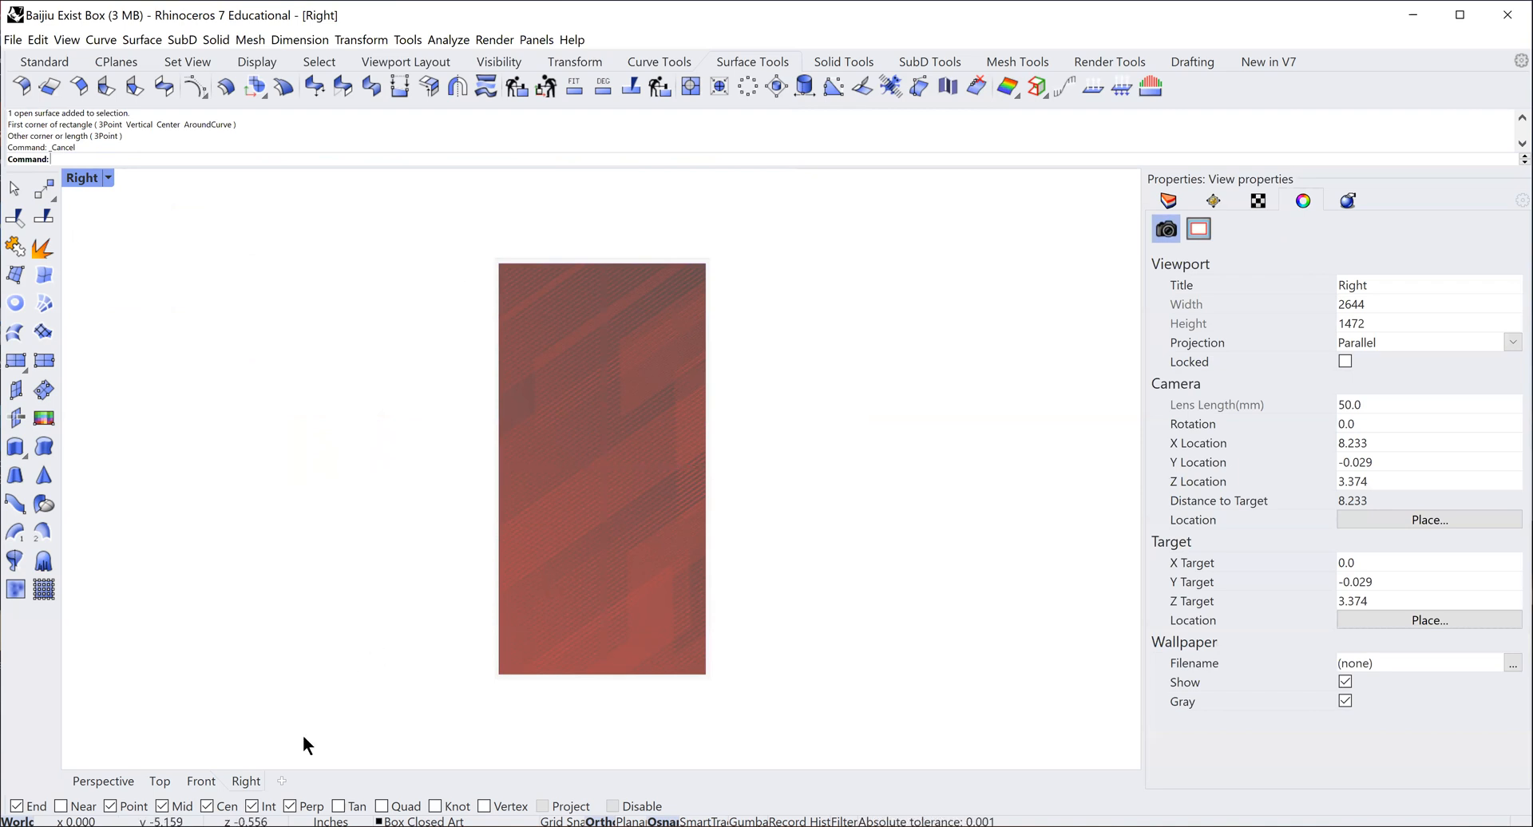
- Examine the decorated front and side panels of the closed box from several angles in the Perspective view
left_click(112, 781)
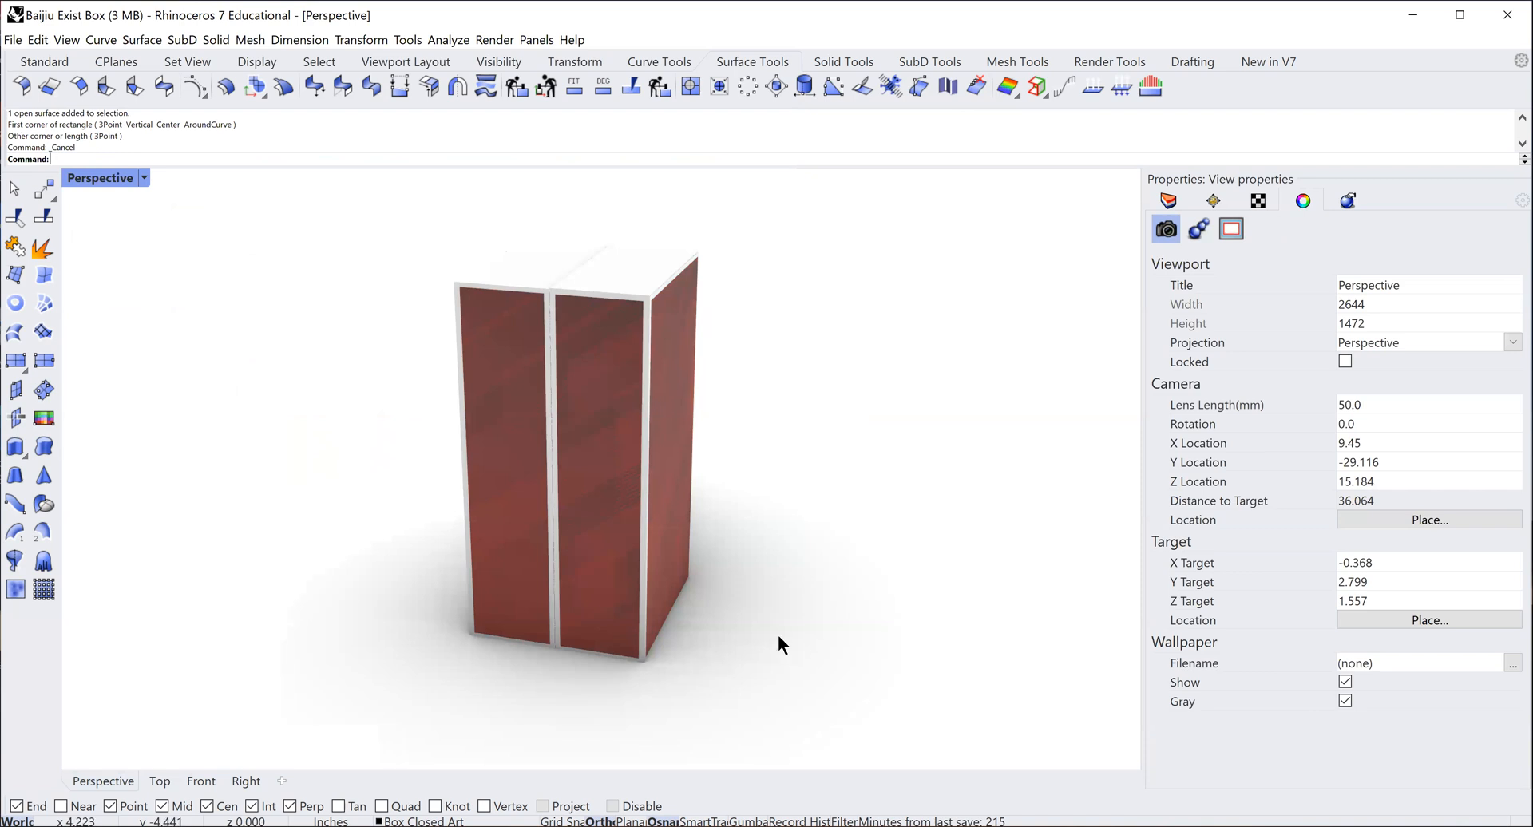
mouse_move(778, 635)
right_mouse_down()
mouse_move(739, 648)
mouse_move(719, 628)
mouse_move(786, 634)
mouse_move(768, 635)
right_mouse_up()
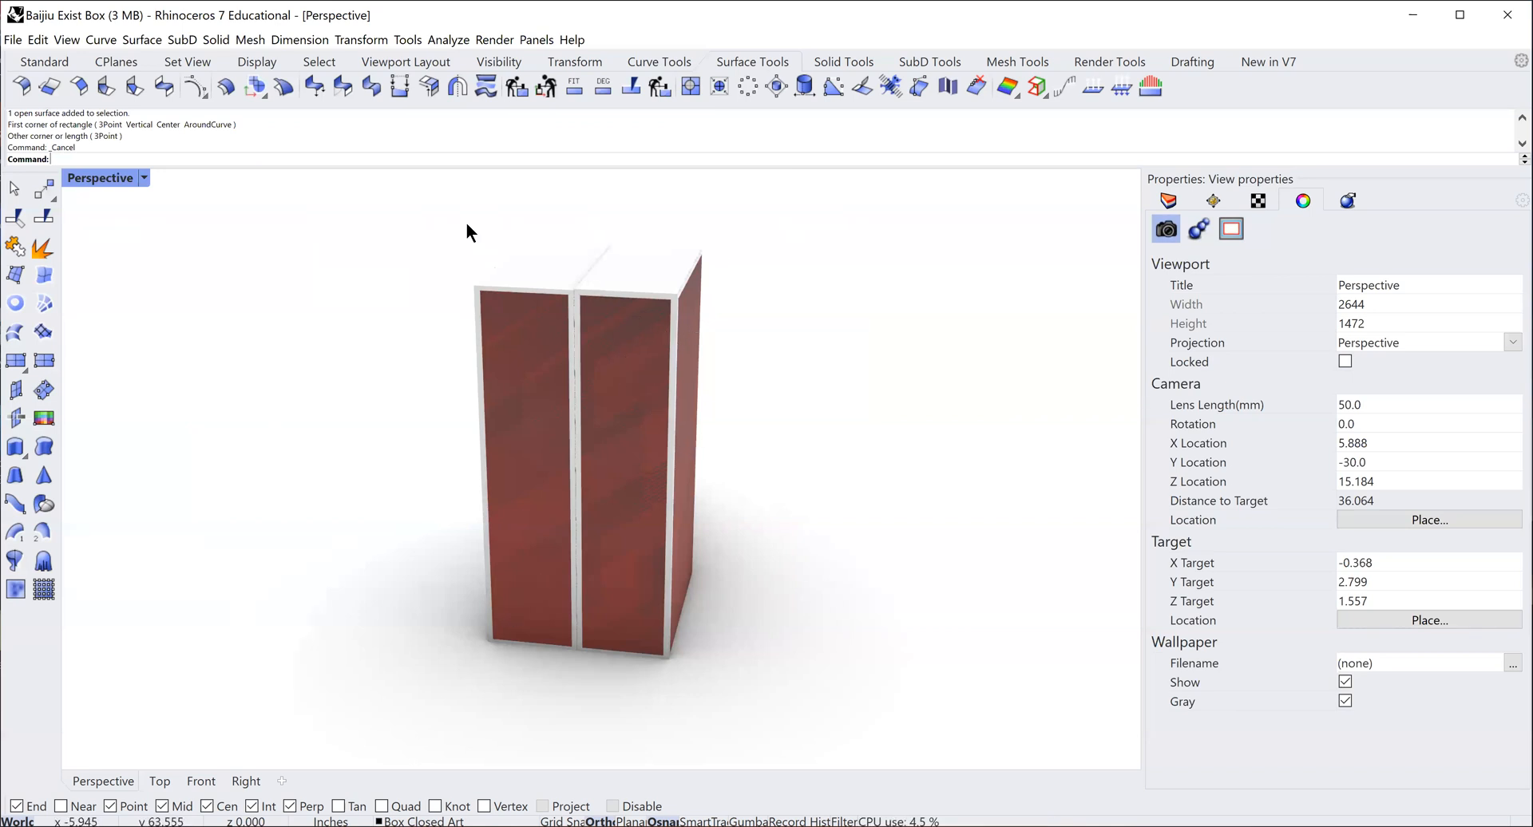
right_click_drag(885, 538, 798, 543)
right_click_drag(798, 543, 855, 555)
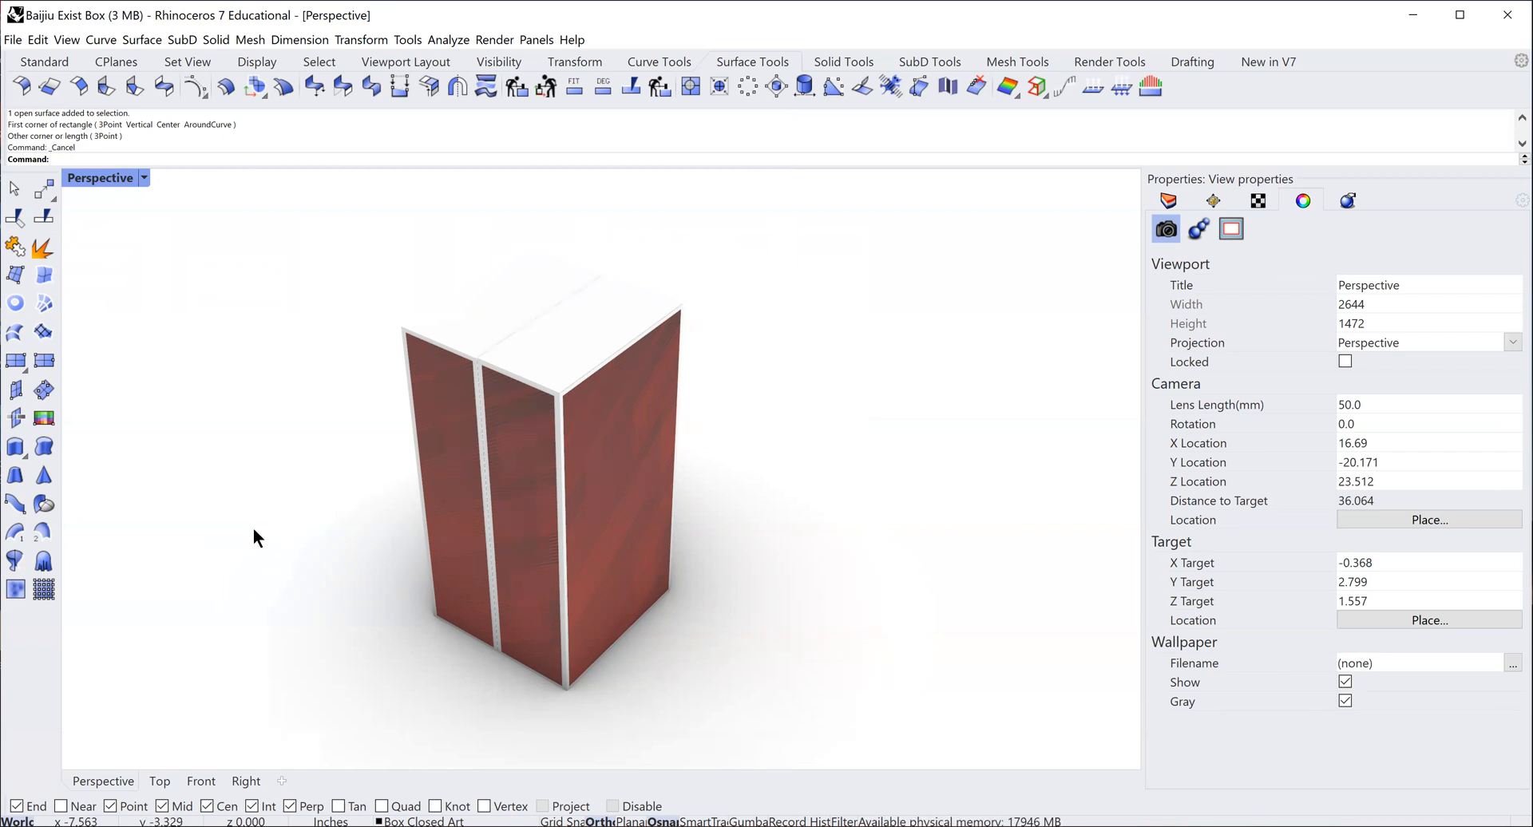
mouse_move(244, 558)
right_mouse_down()
mouse_move(290, 536)
mouse_move(248, 541)
right_mouse_up()
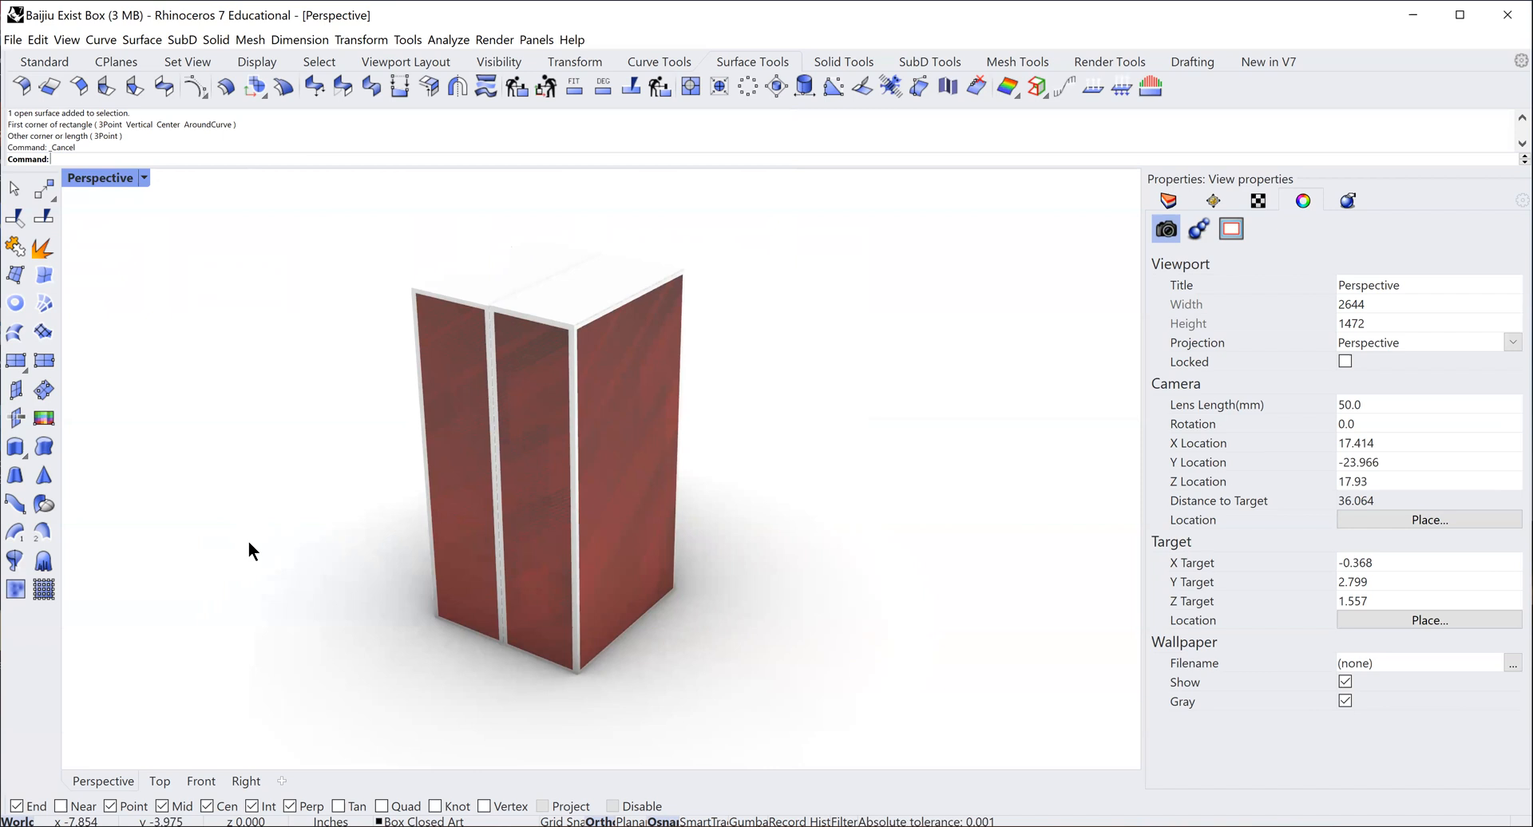
mouse_move(876, 660)
right_mouse_down()
mouse_move(893, 627)
mouse_move(820, 633)
mouse_move(904, 630)
mouse_move(871, 659)
right_mouse_up()
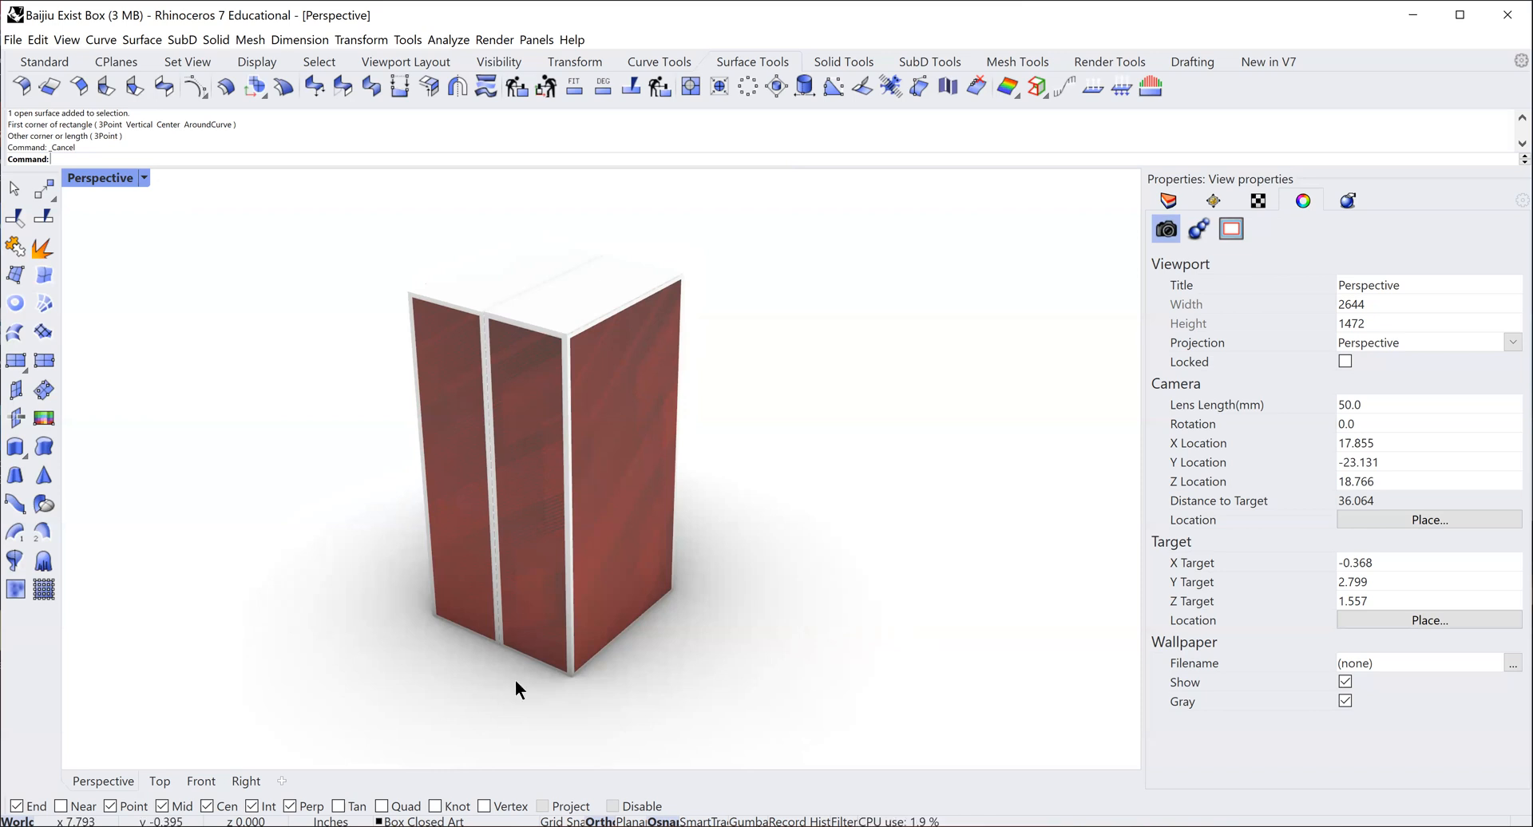
mouse_move(306, 548)
right_mouse_down()
mouse_move(297, 563)
mouse_move(309, 548)
right_mouse_up()
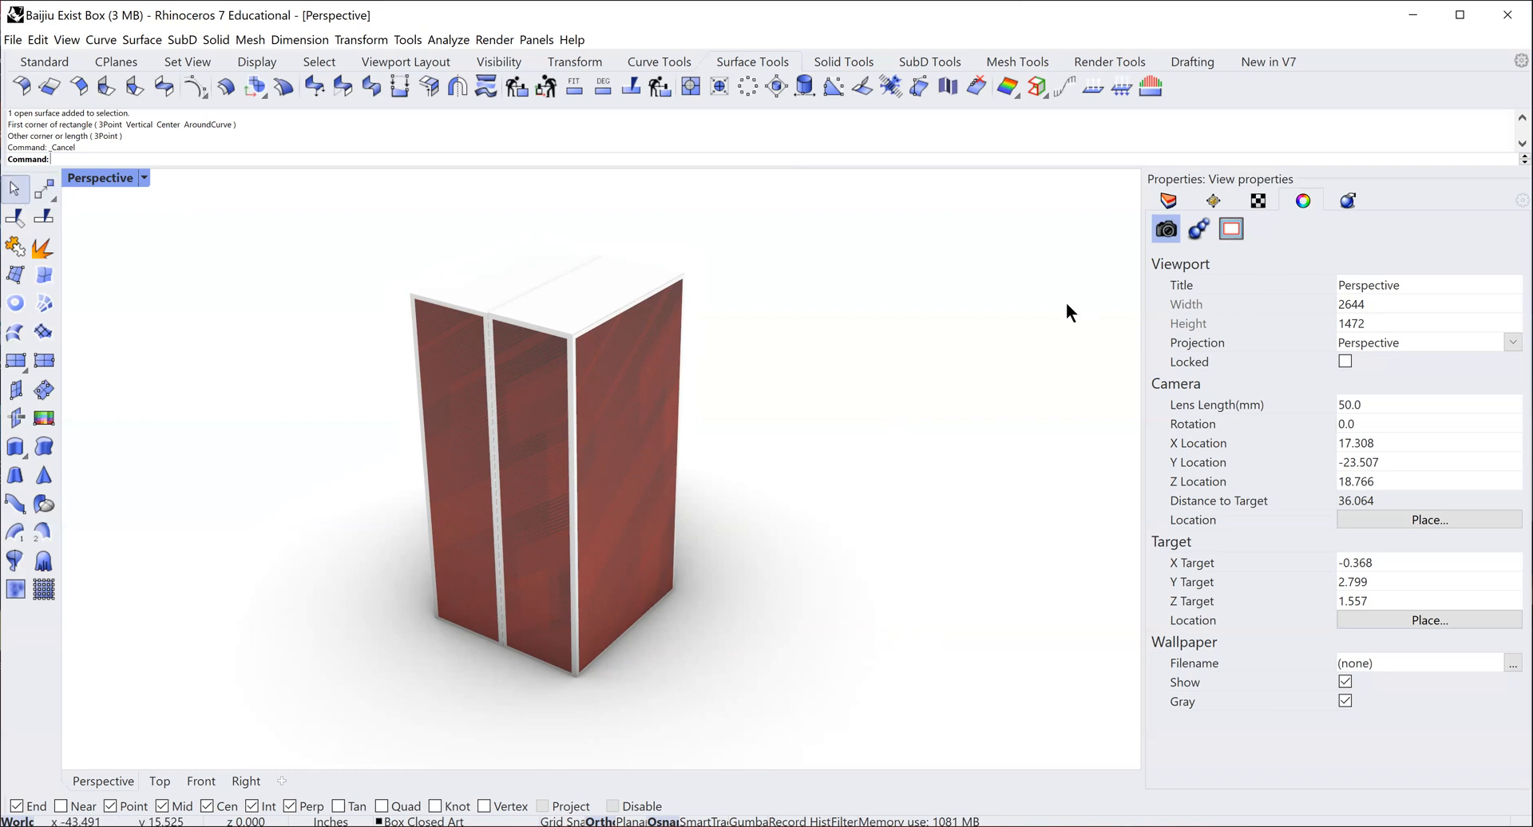
key("Escape")
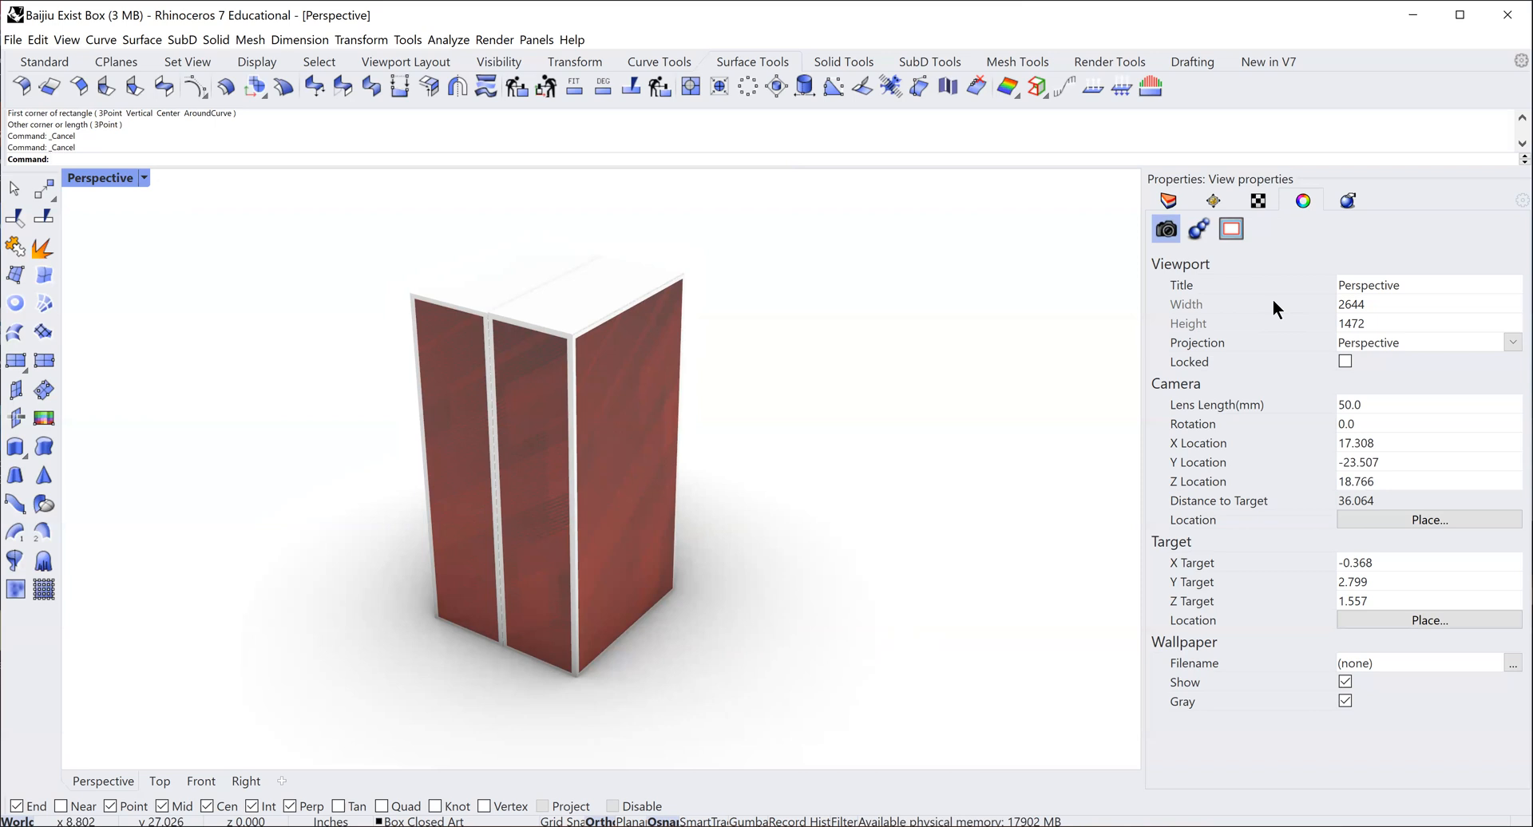
- Turn off the Box Closed layer and clear any selection
left_click(1166, 200)
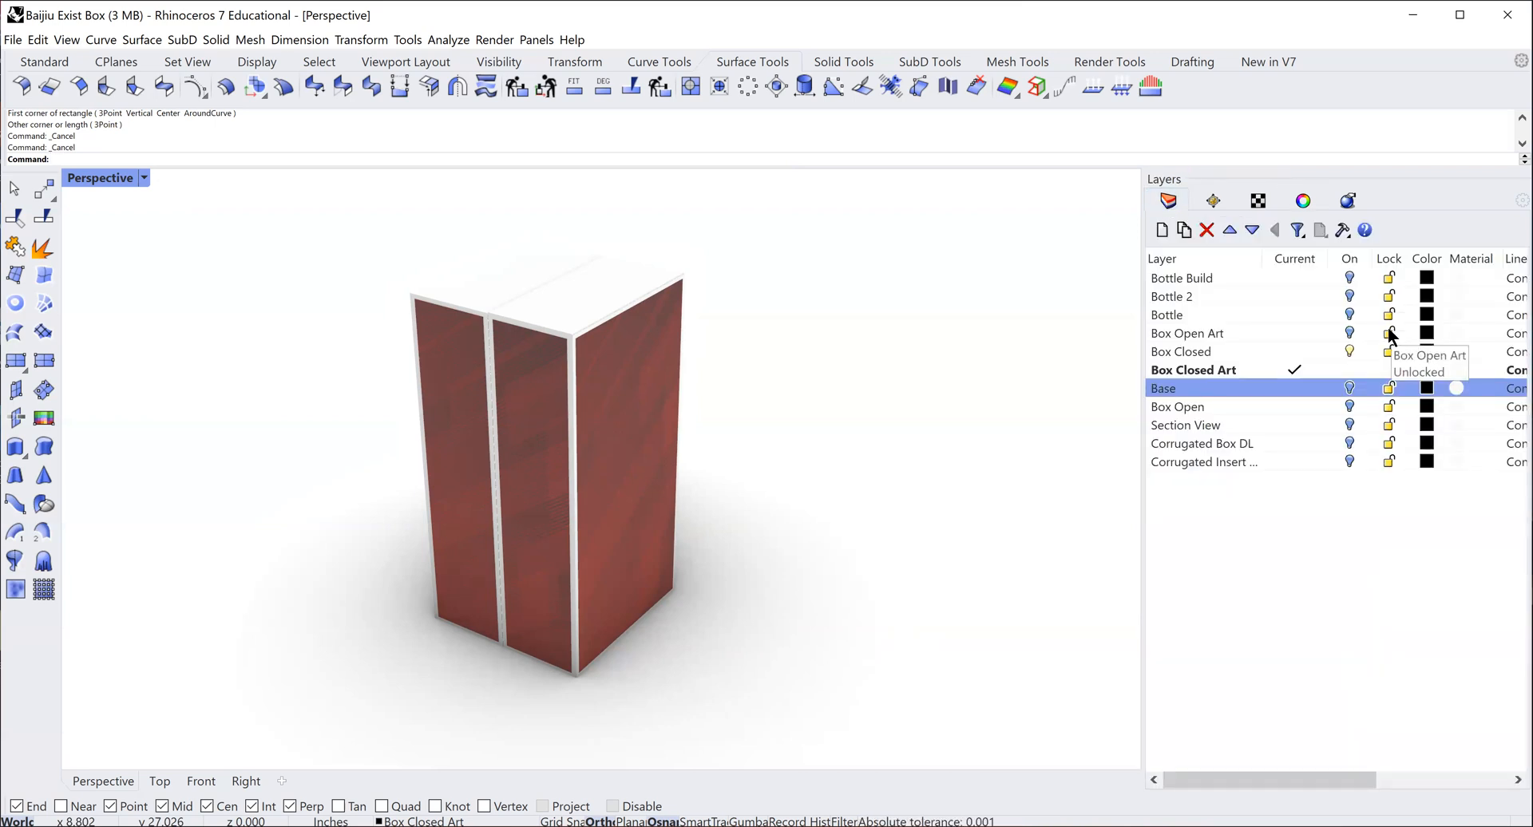
left_click(1353, 350)
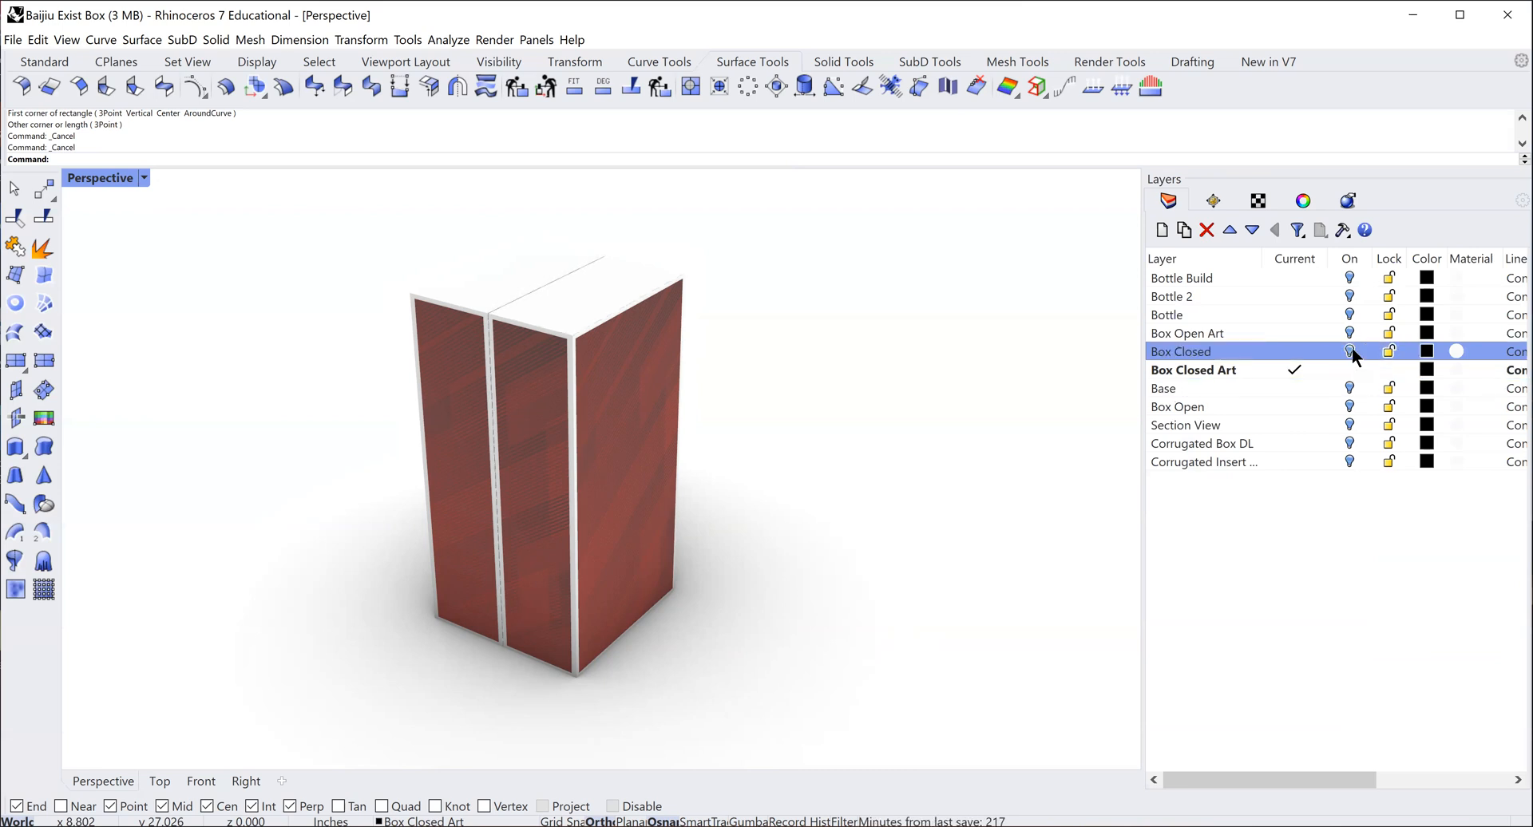
key("Escape")
- Select the whole decorated box, make Box Open Art the current layer and copy the selected objects to it
left_click_drag(741, 567, 749, 731)
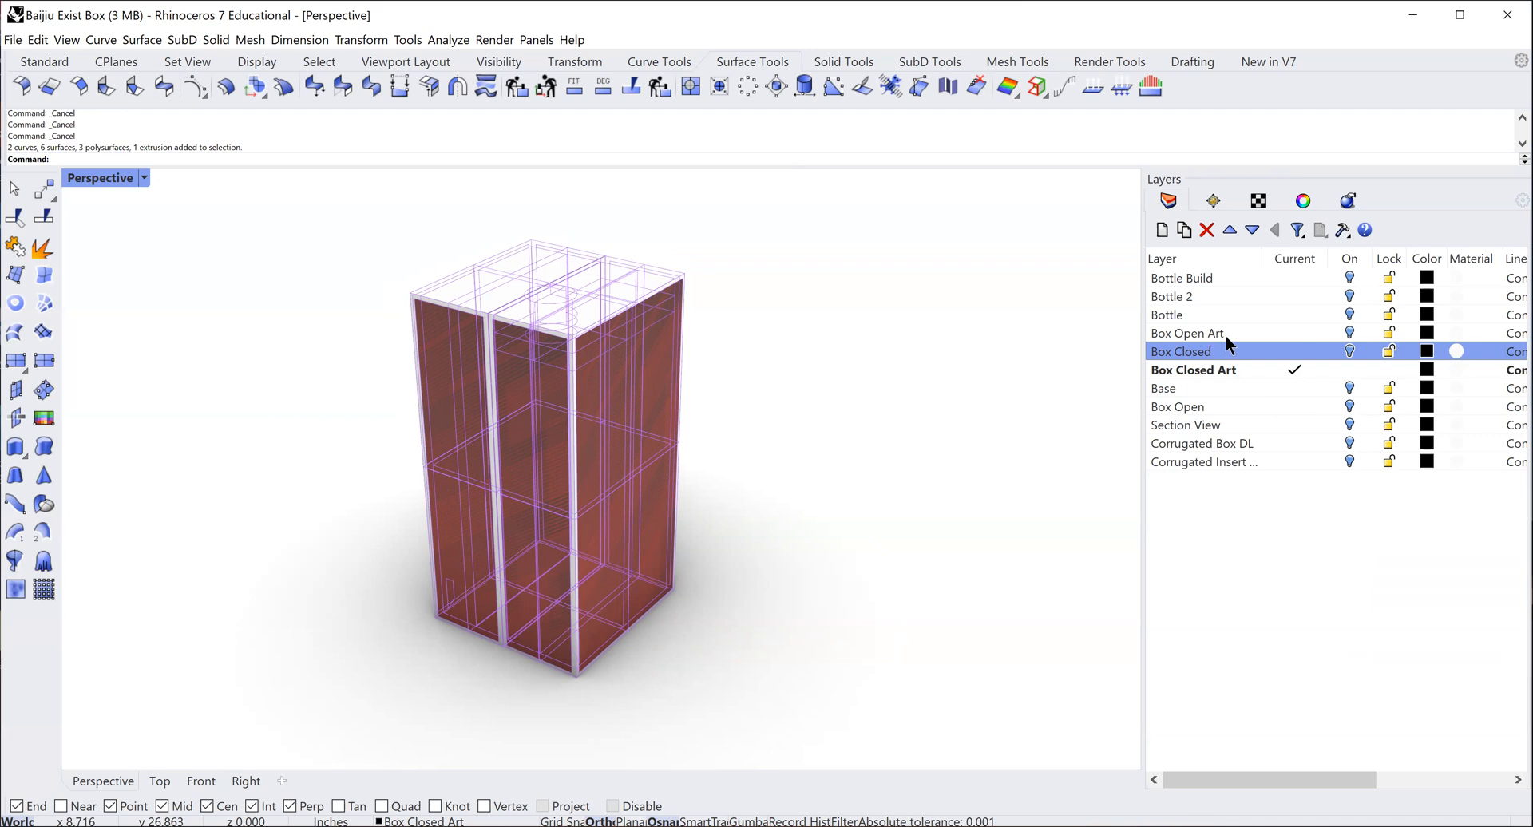
left_click(1293, 333)
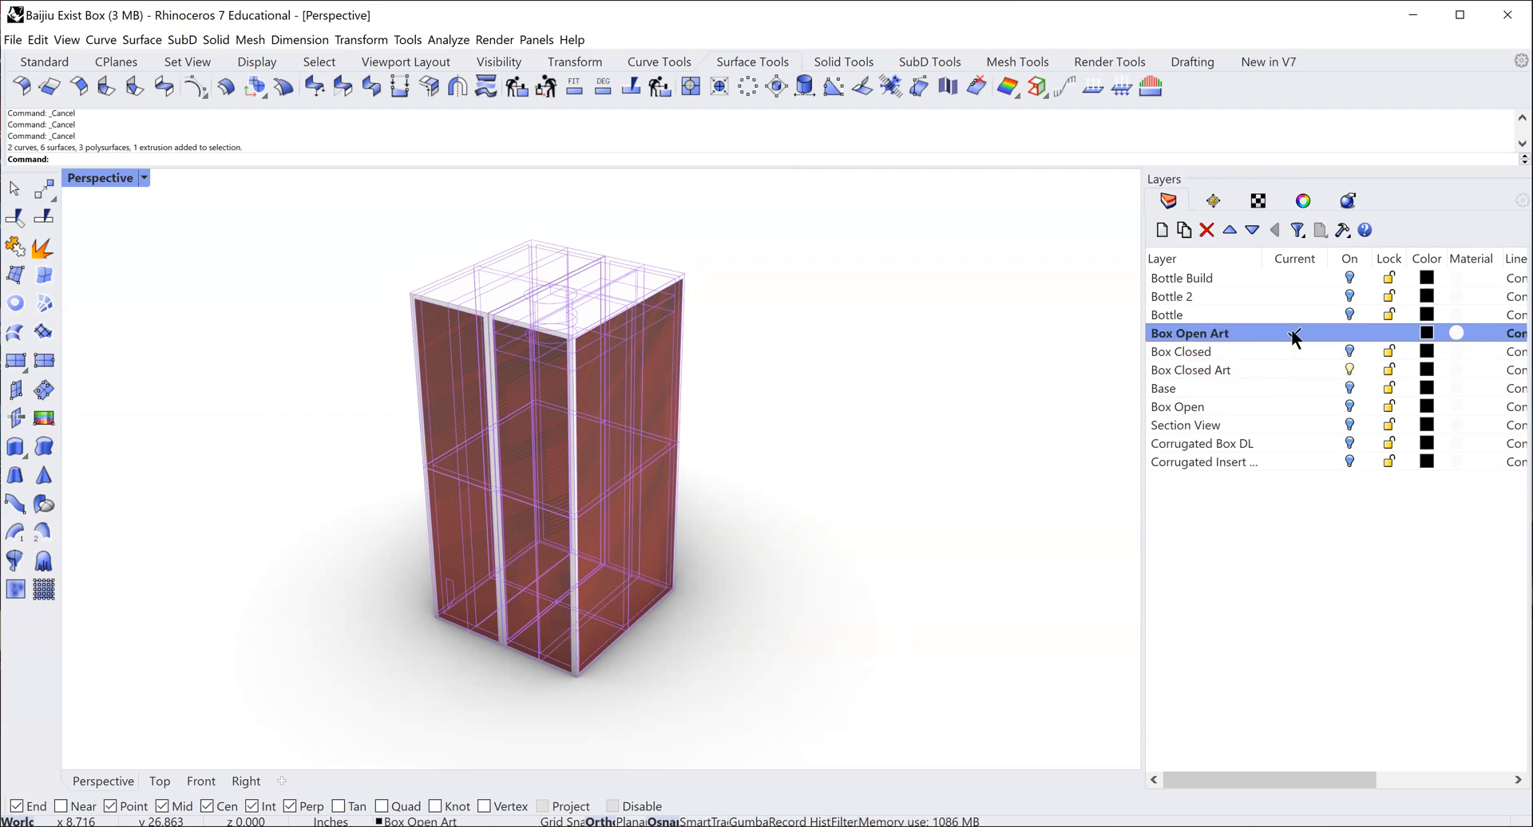
left_click(1342, 230)
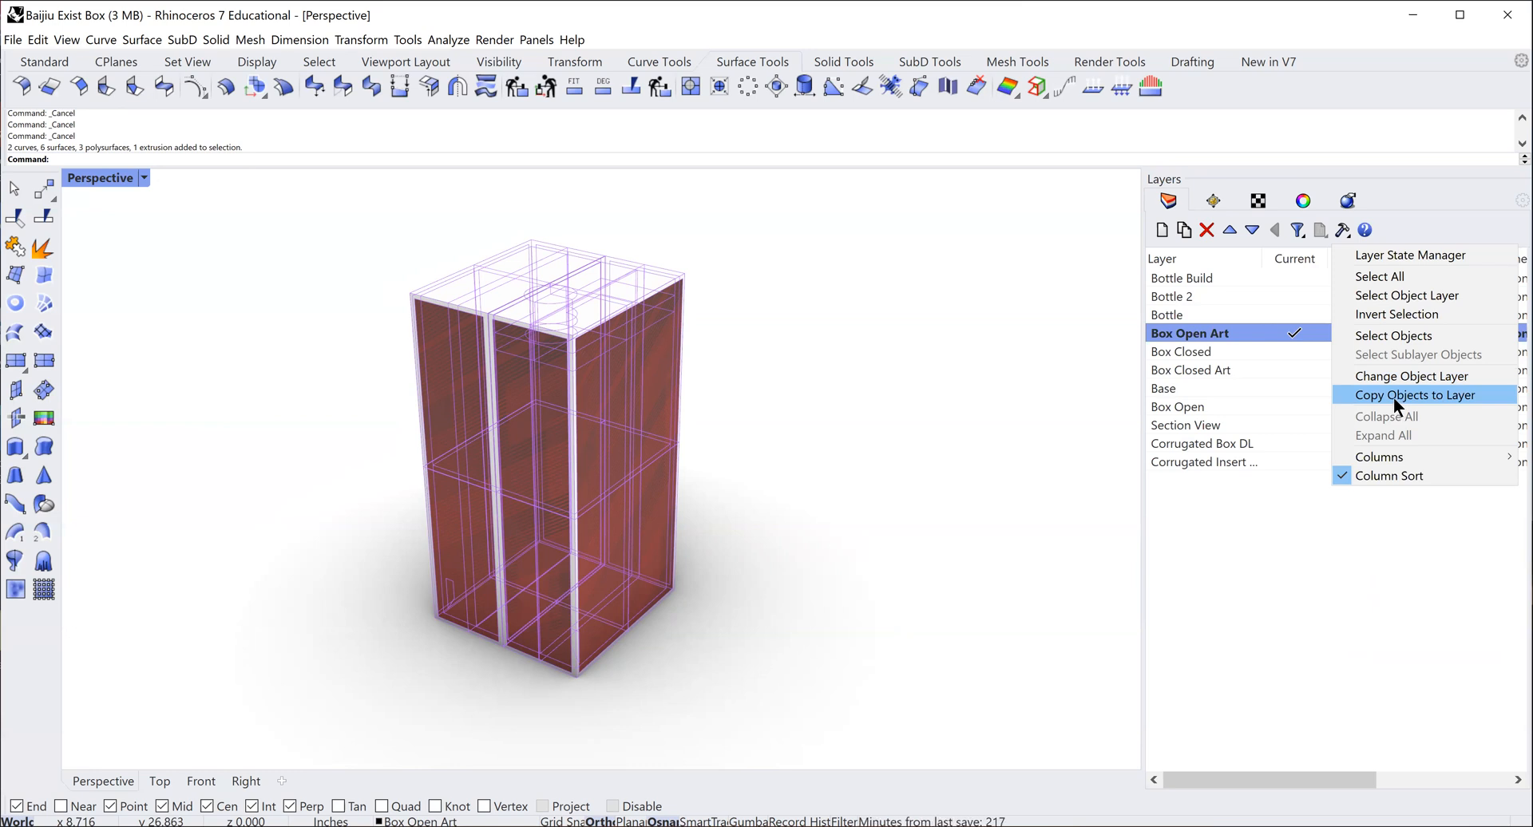
key("Escape")
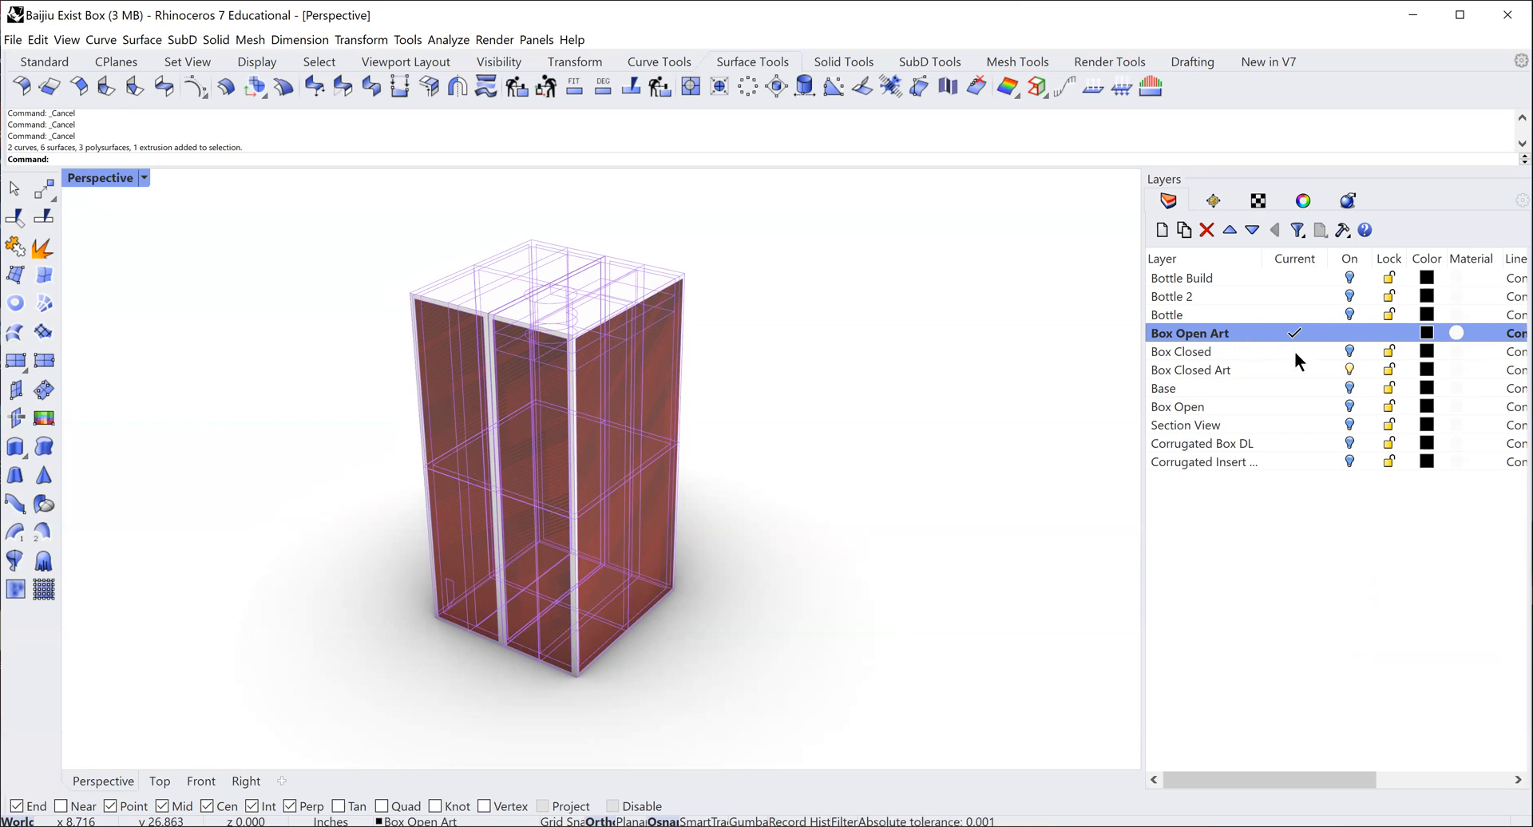
- Check both copies of the box by showing only Box Open Art, then only Box Closed Art as the current layer
left_click(1348, 370)
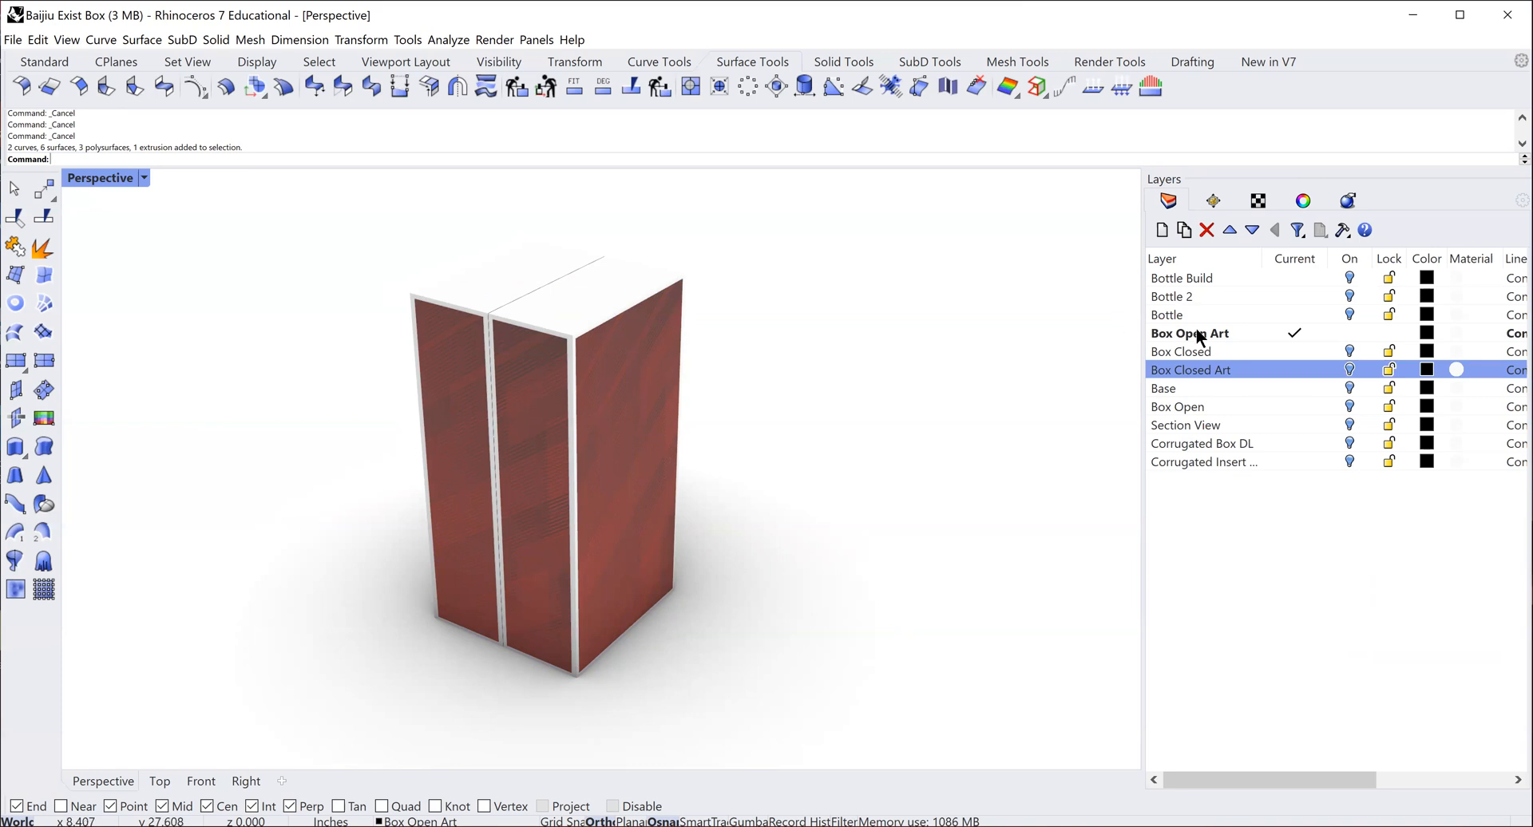
left_click(1293, 370)
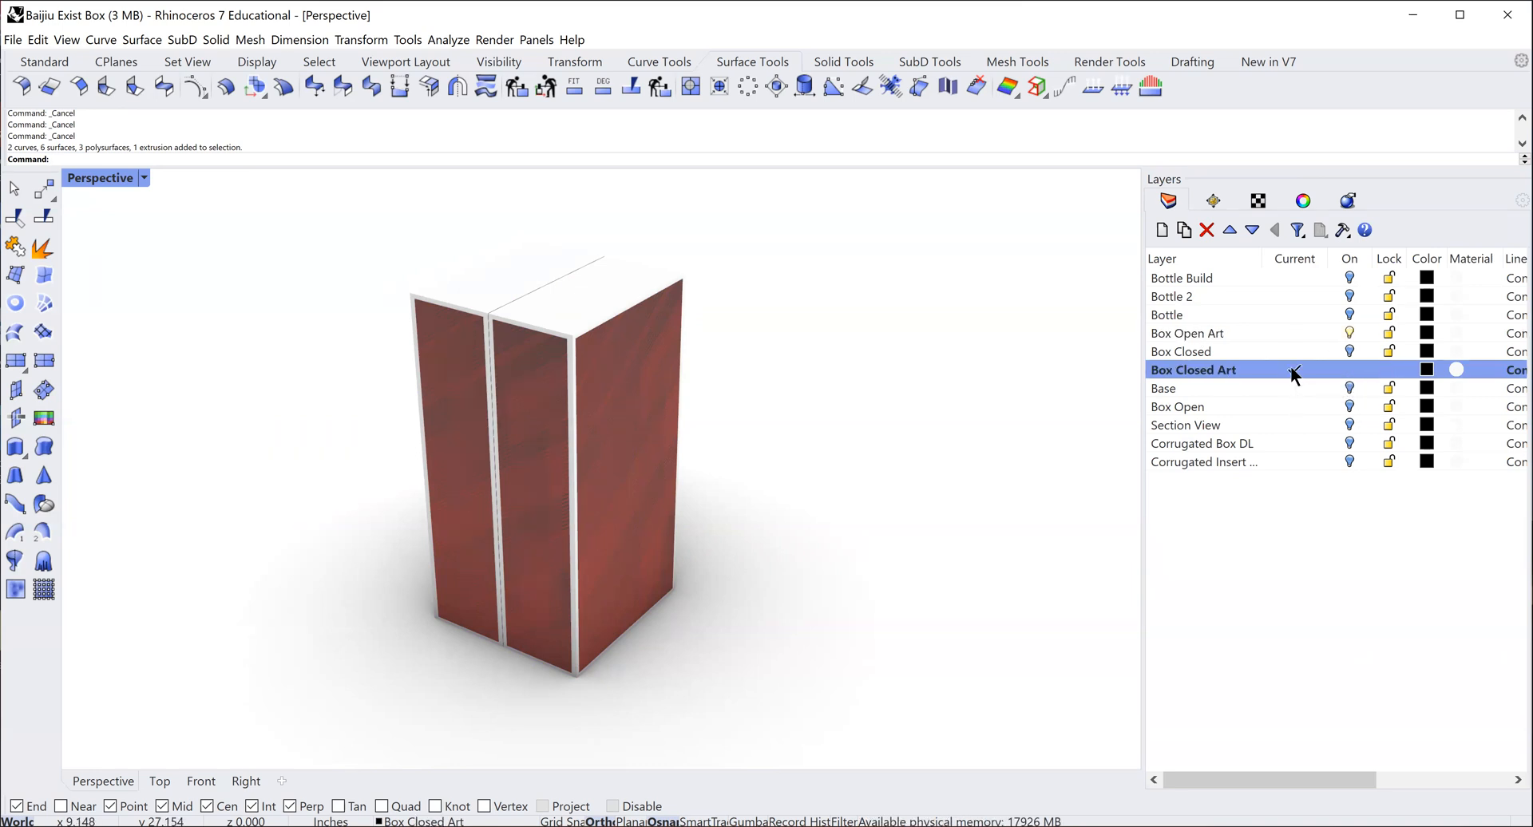
left_click(1350, 334)
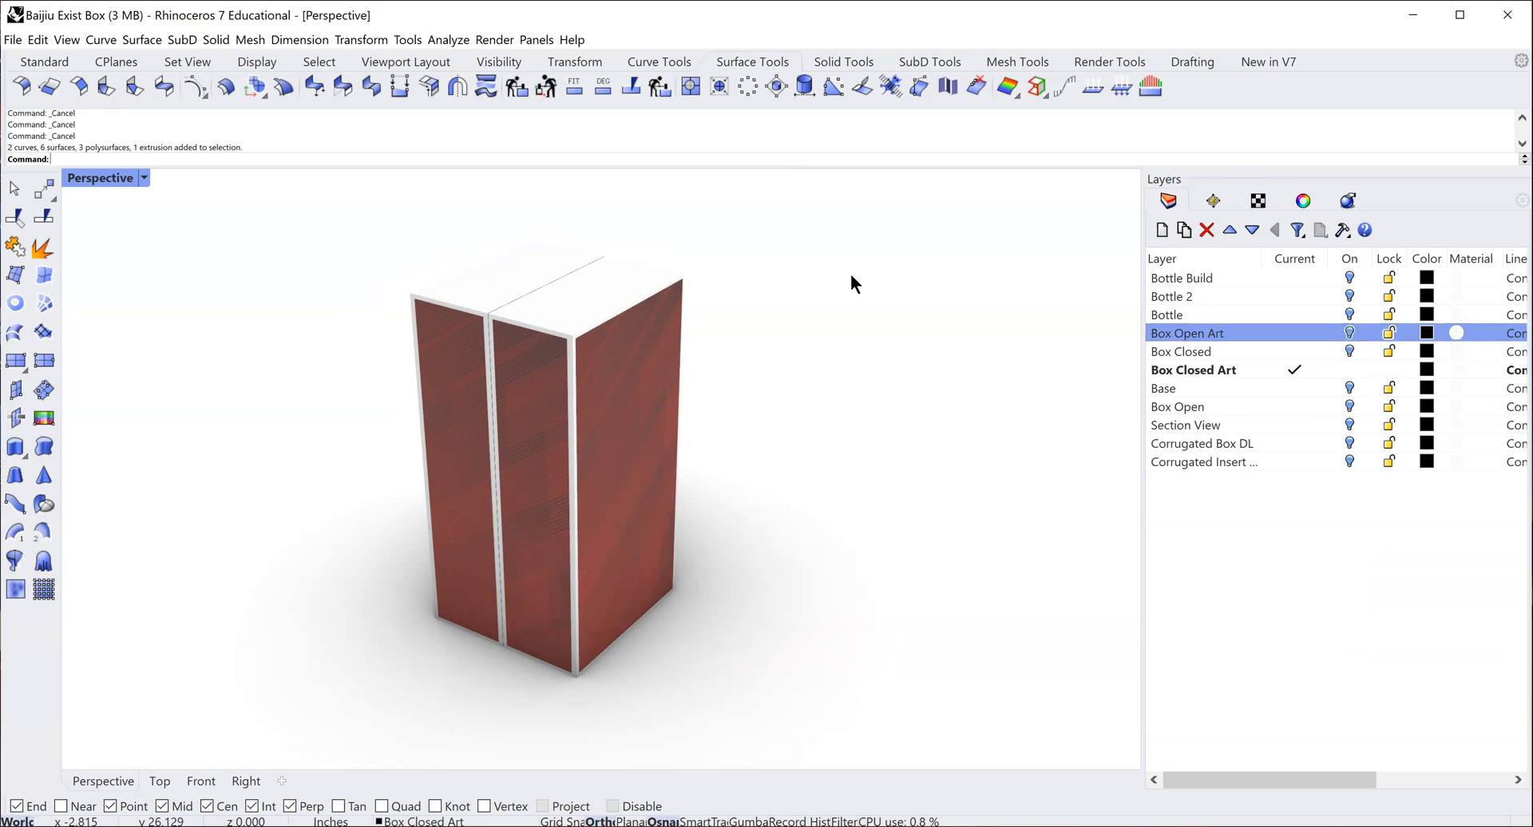
right_click_drag(202, 472, 251, 471)
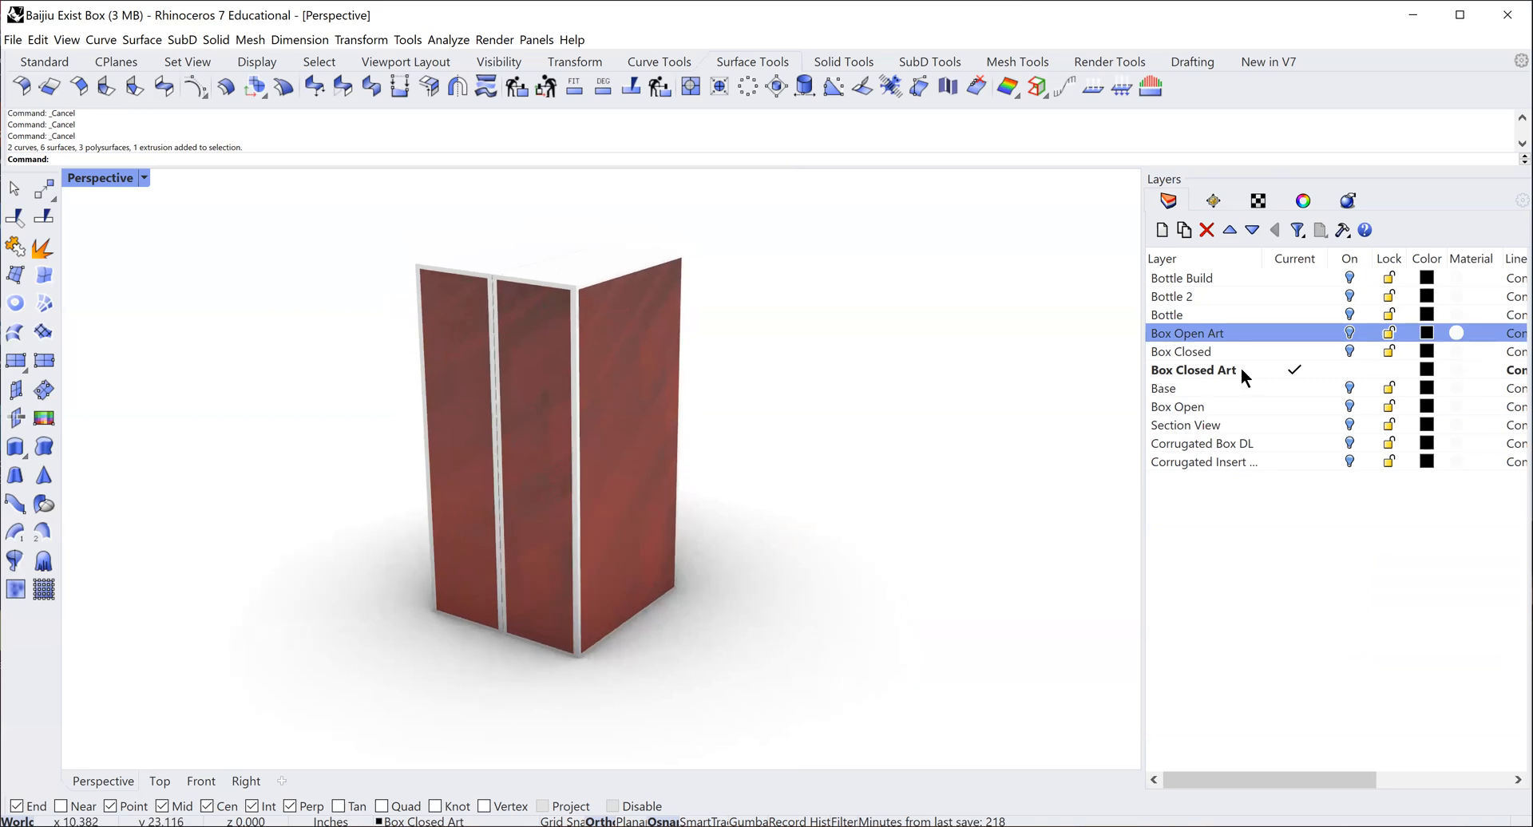
- Make Box Open Art the current layer and turn off Box Closed Art
left_click(1292, 333)
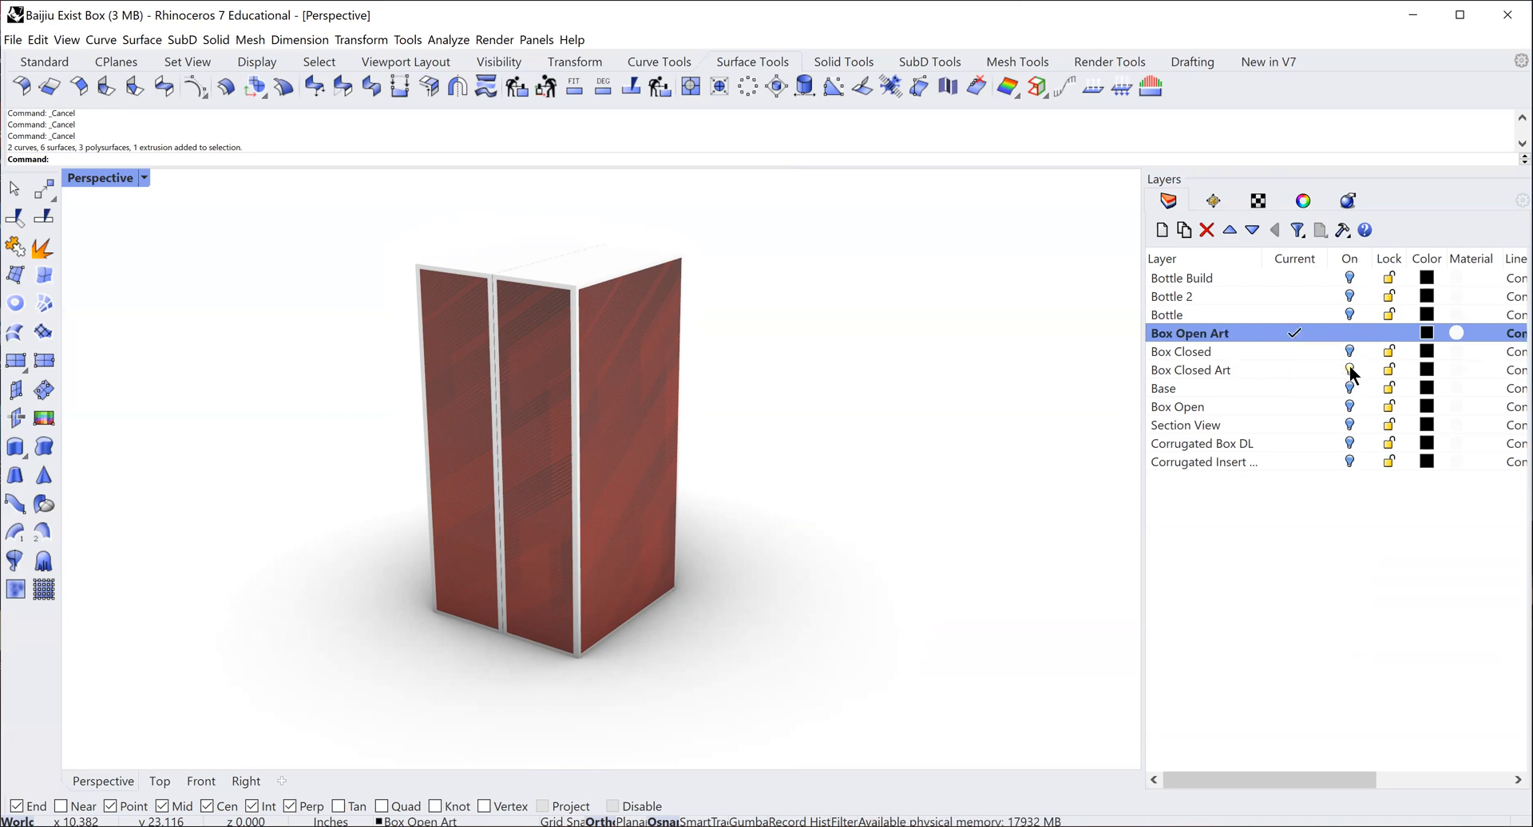
left_click(1350, 366)
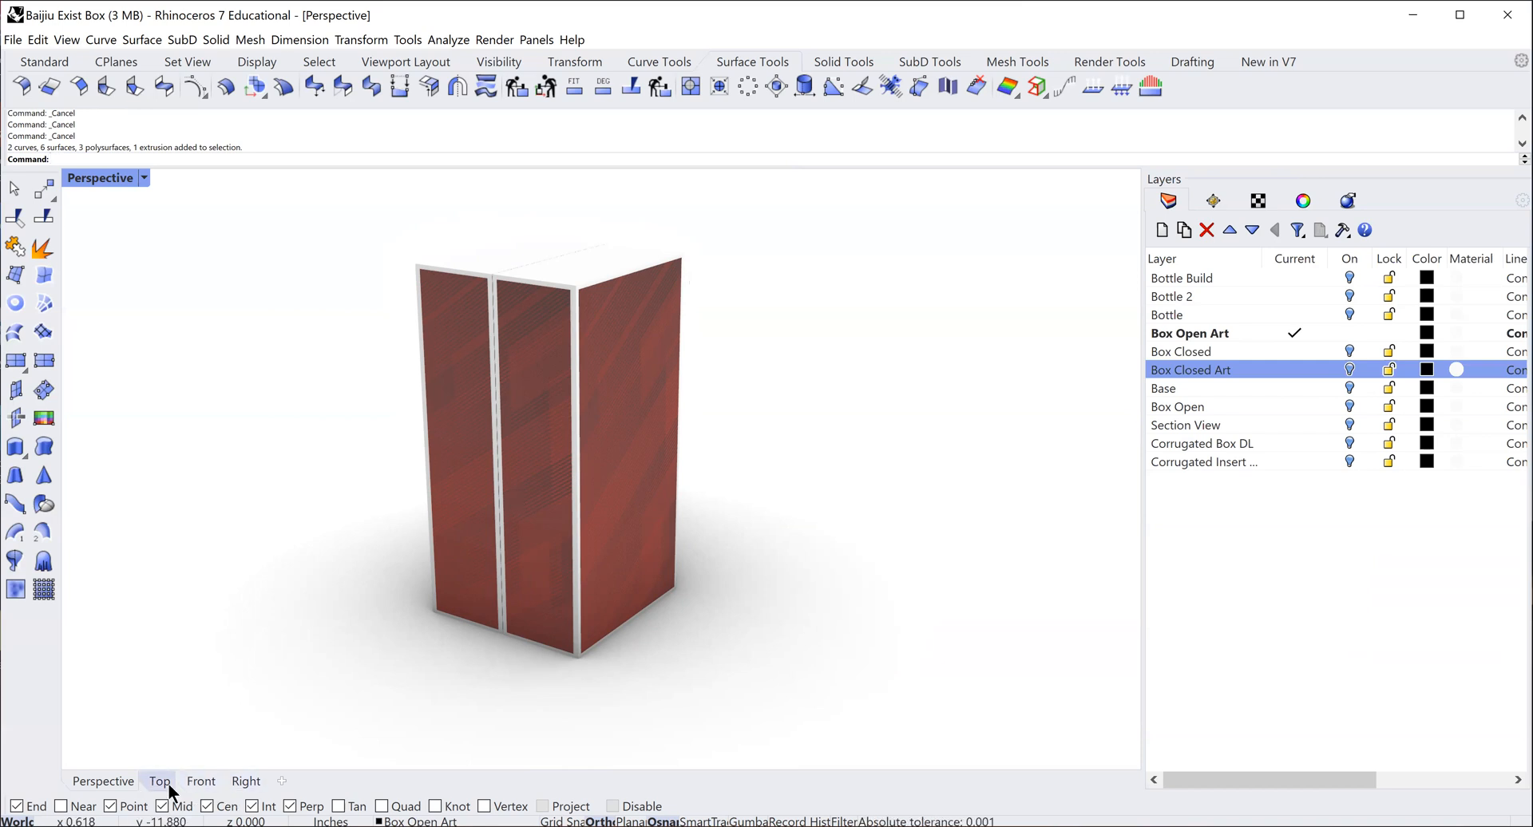
- Show the box in the Front view with the Wireframe display mode
left_click(202, 781)
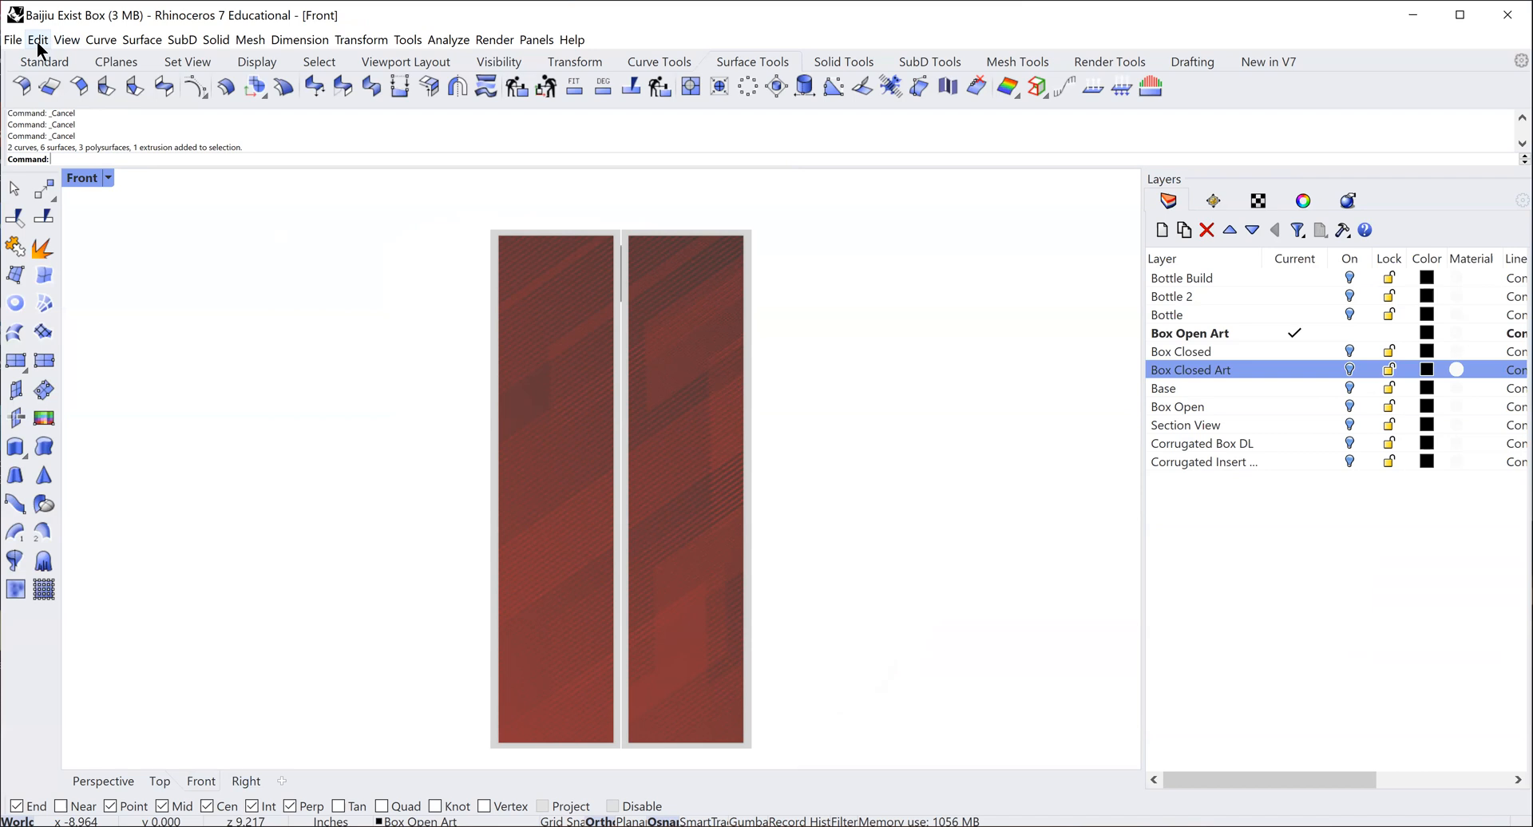
left_click(66, 40)
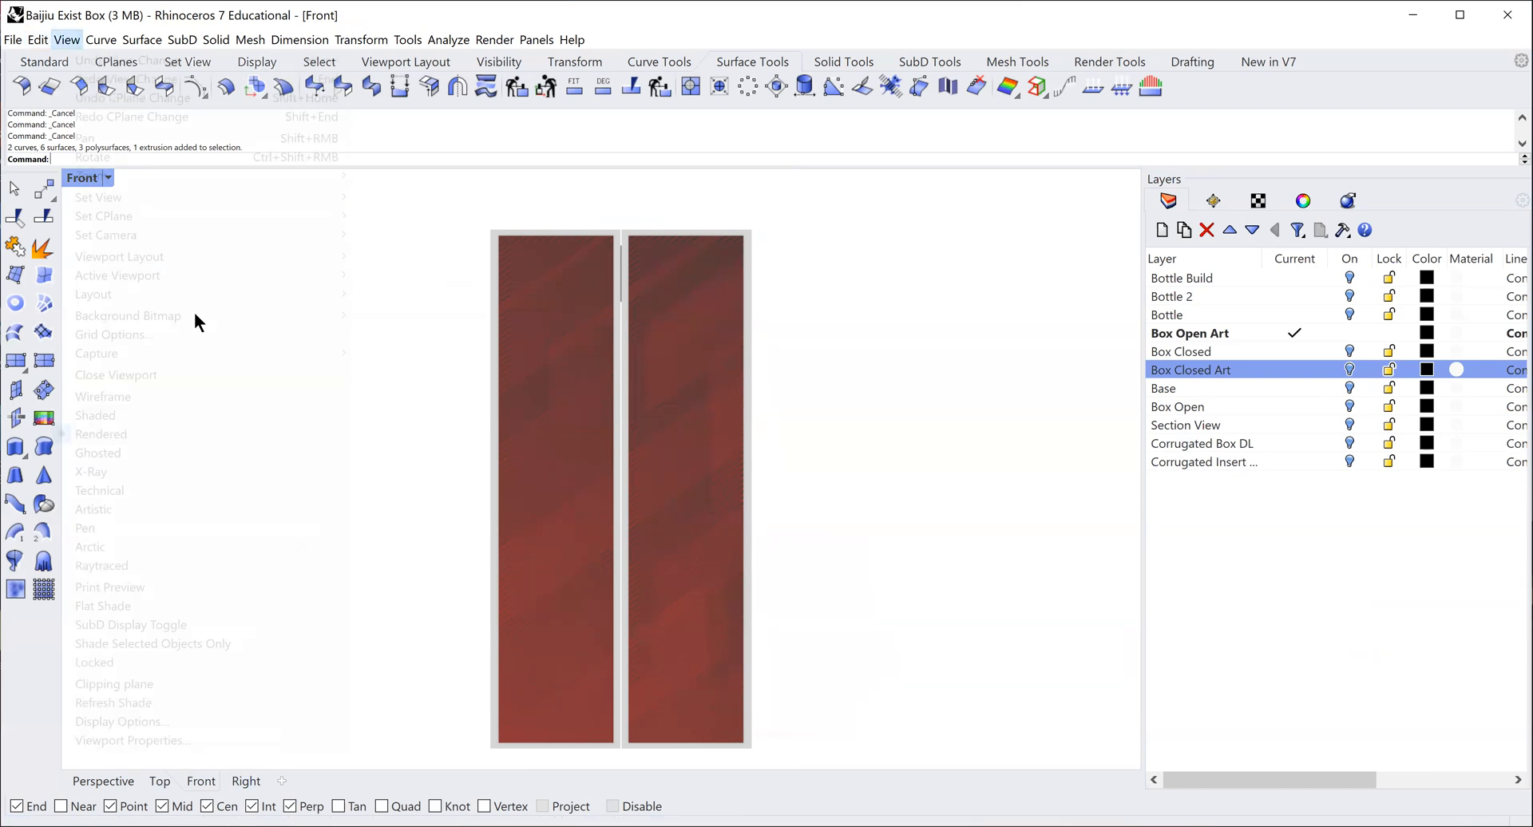
left_click(102, 396)
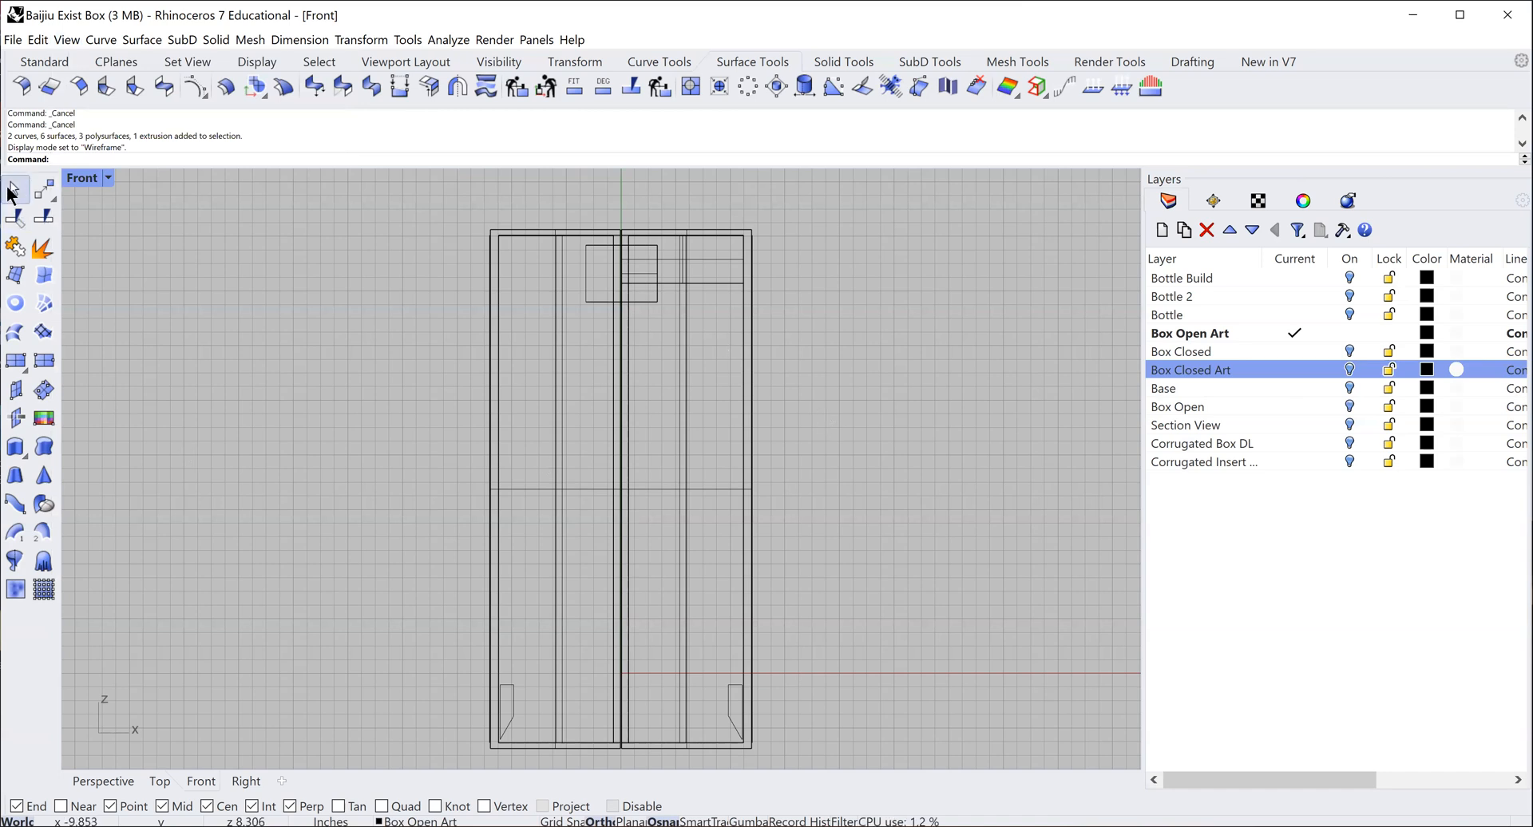
- Rotate the right half of the box by -30 degrees about its lower inner corner
left_click_drag(599, 198, 803, 755)
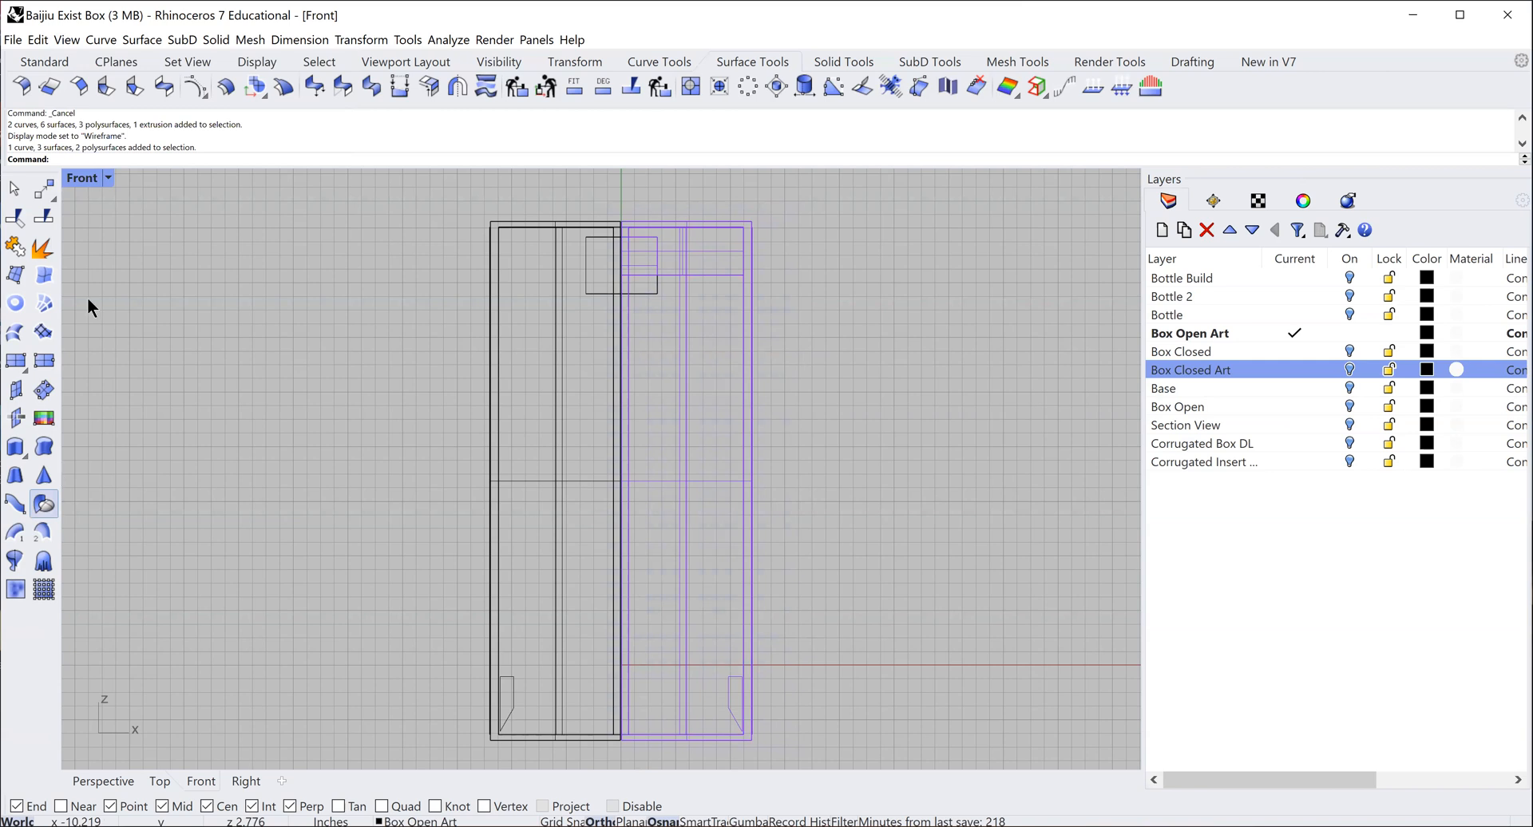
left_click(50, 194)
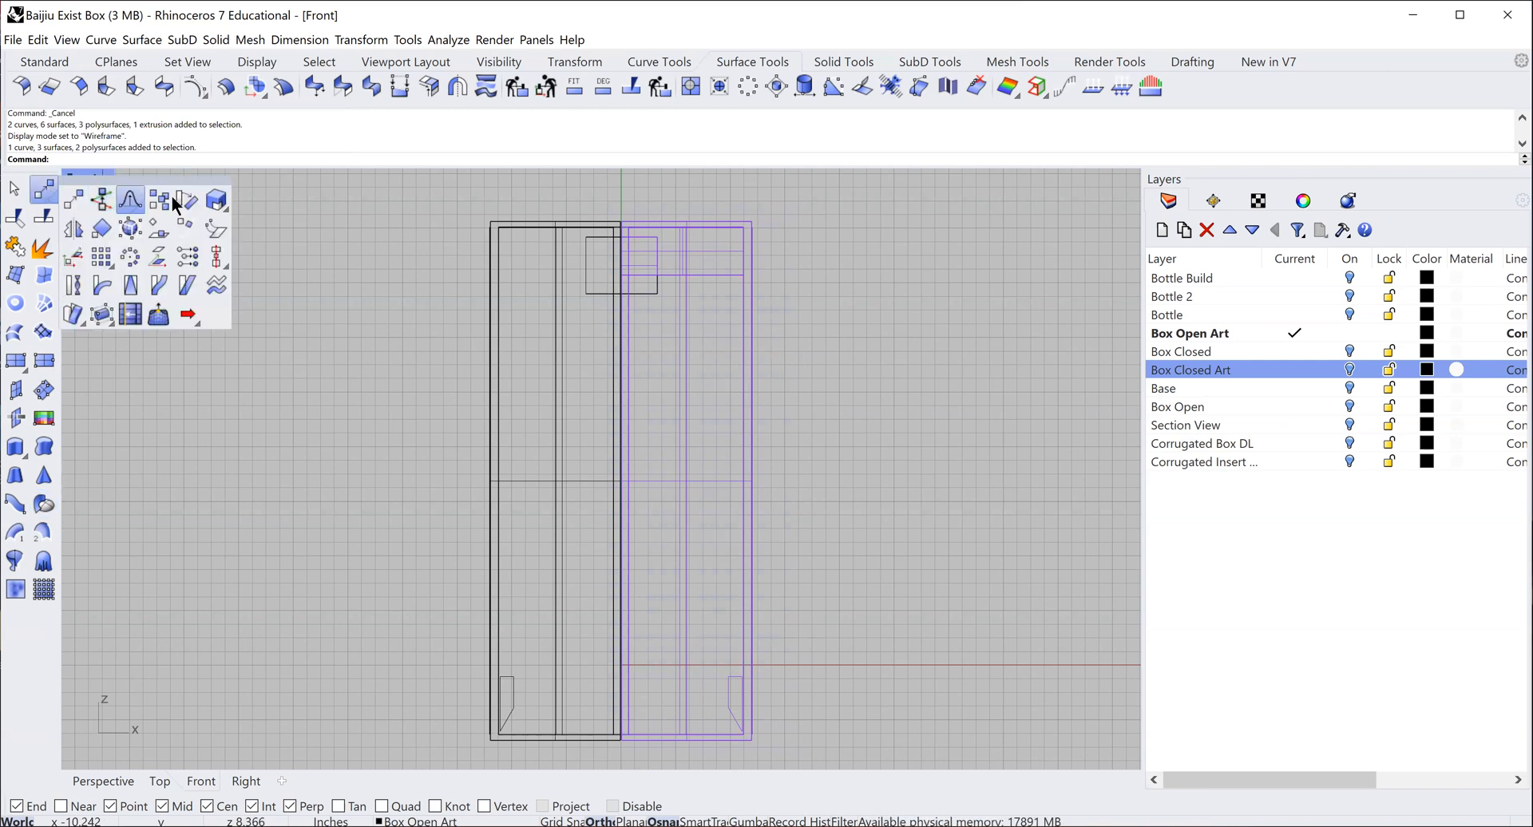
left_click(187, 200)
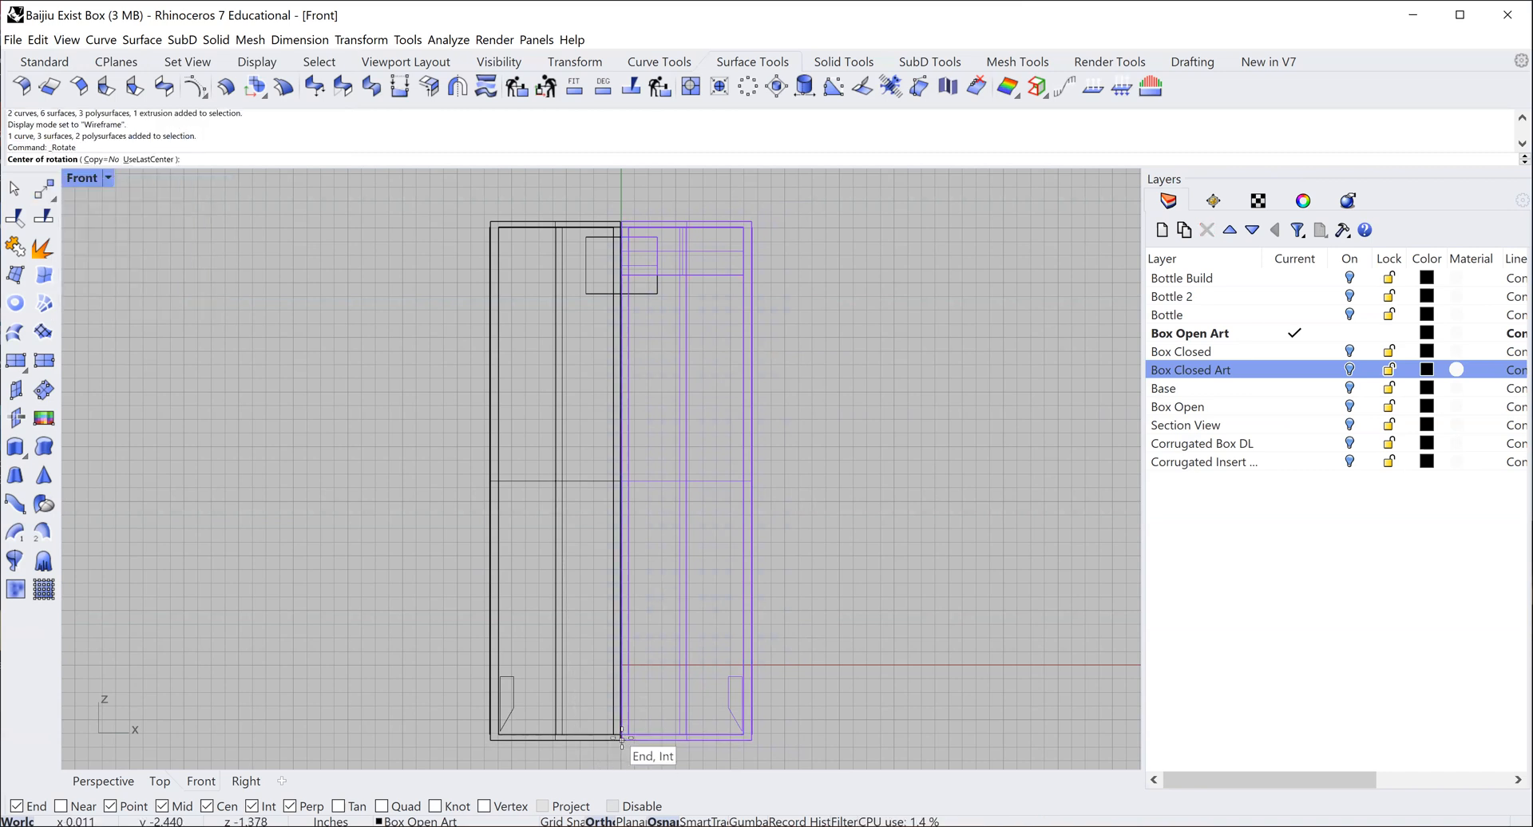
left_click(621, 739)
type("-30")
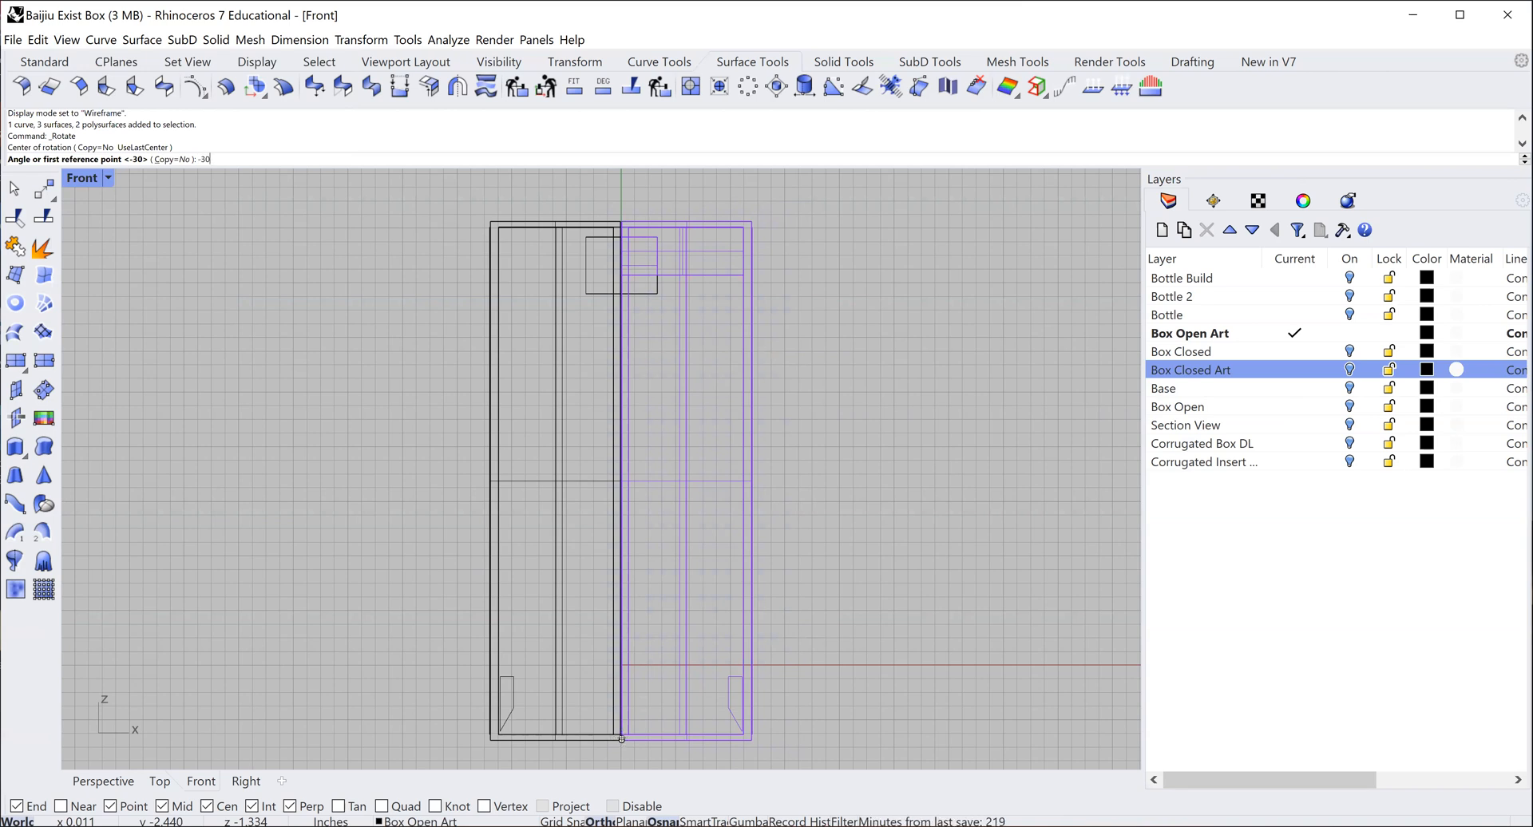
key("Return")
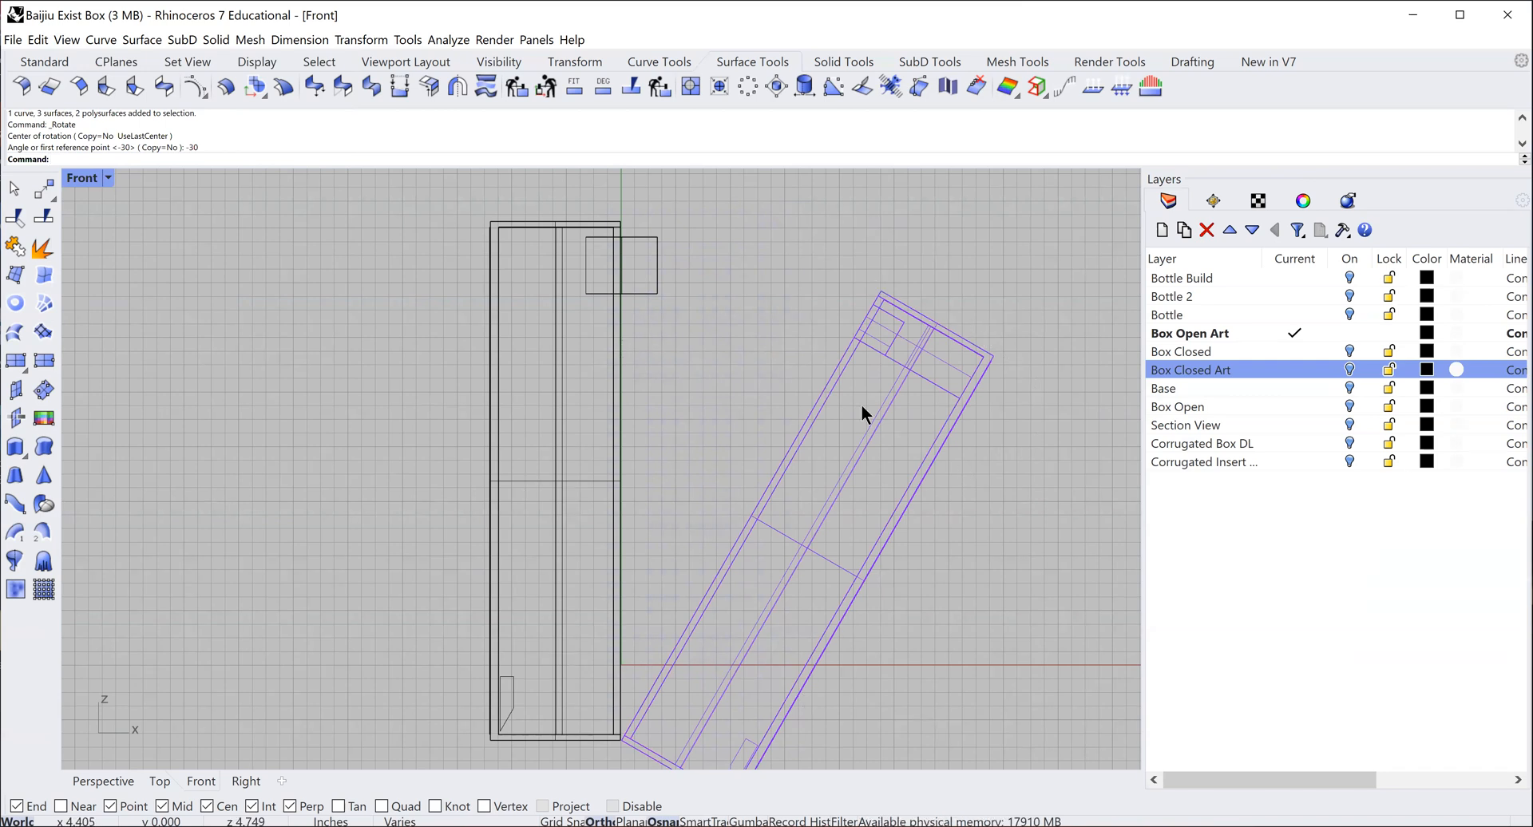
- Delete the small rectangular extrusion that straddles the box's centre line near the top
left_click(13, 190)
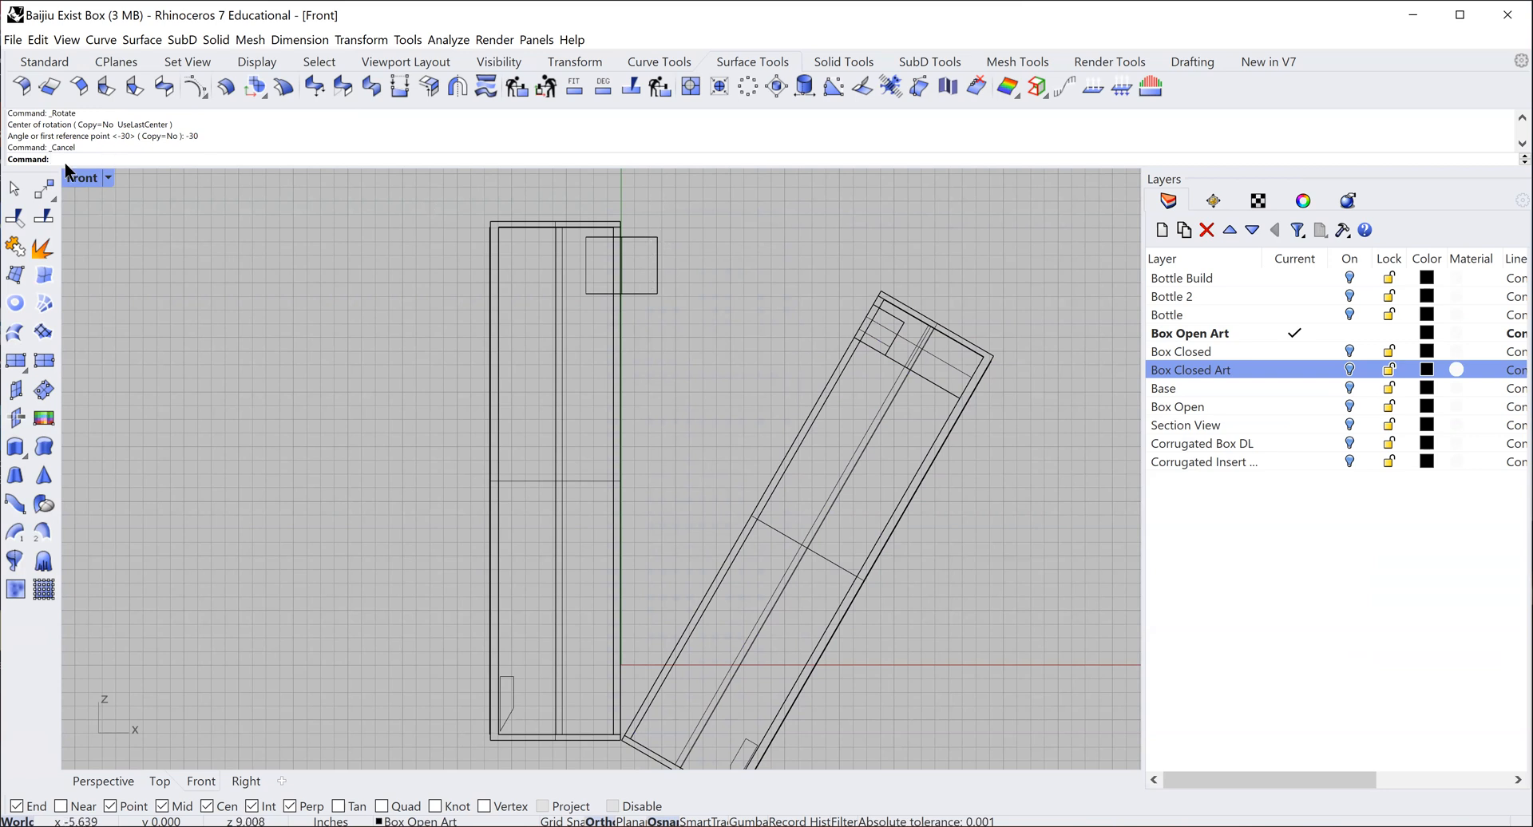
key("Escape")
left_click(644, 291)
key("Delete")
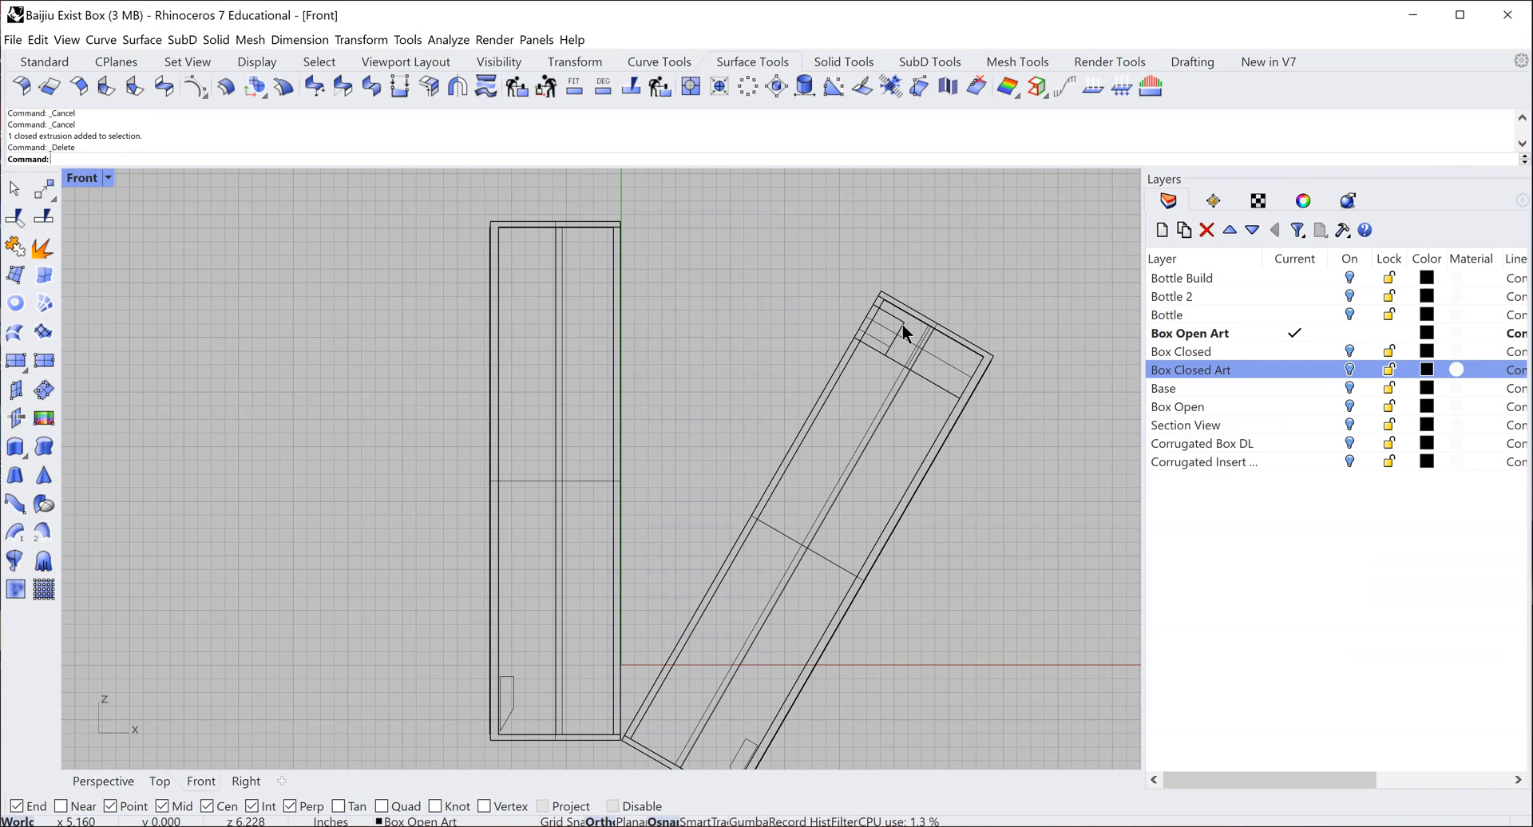
- Undo the deletion of the extrusion and the rotation of the right half
left_click(37, 41)
left_click(62, 66)
left_click(37, 40)
left_click(60, 58)
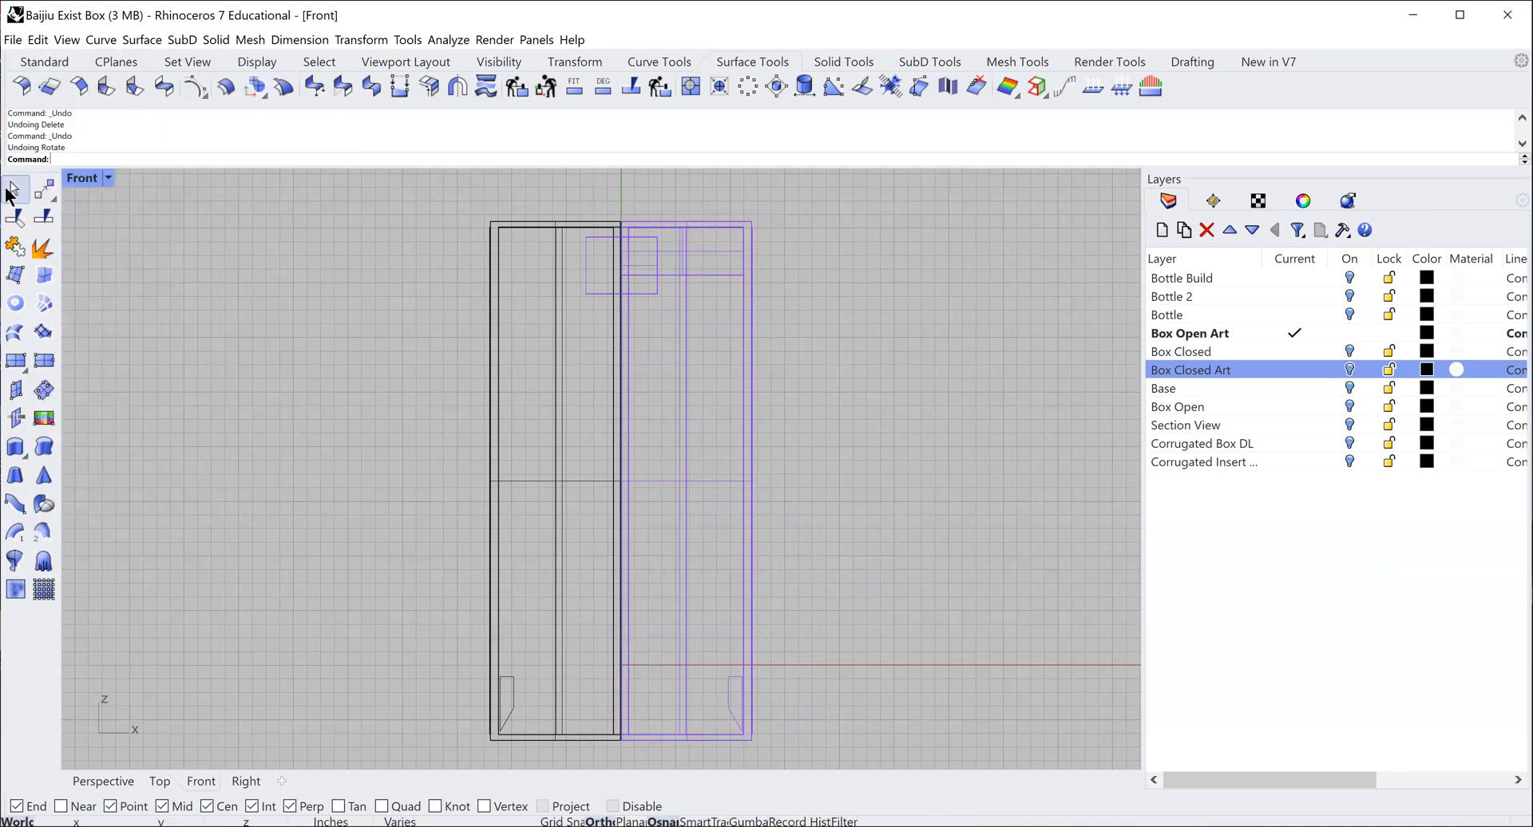
- Mirror the right half's upper insert across the box's vertical centre line, then delete the small extrusion straddling that line
key("Escape")
left_click(722, 275)
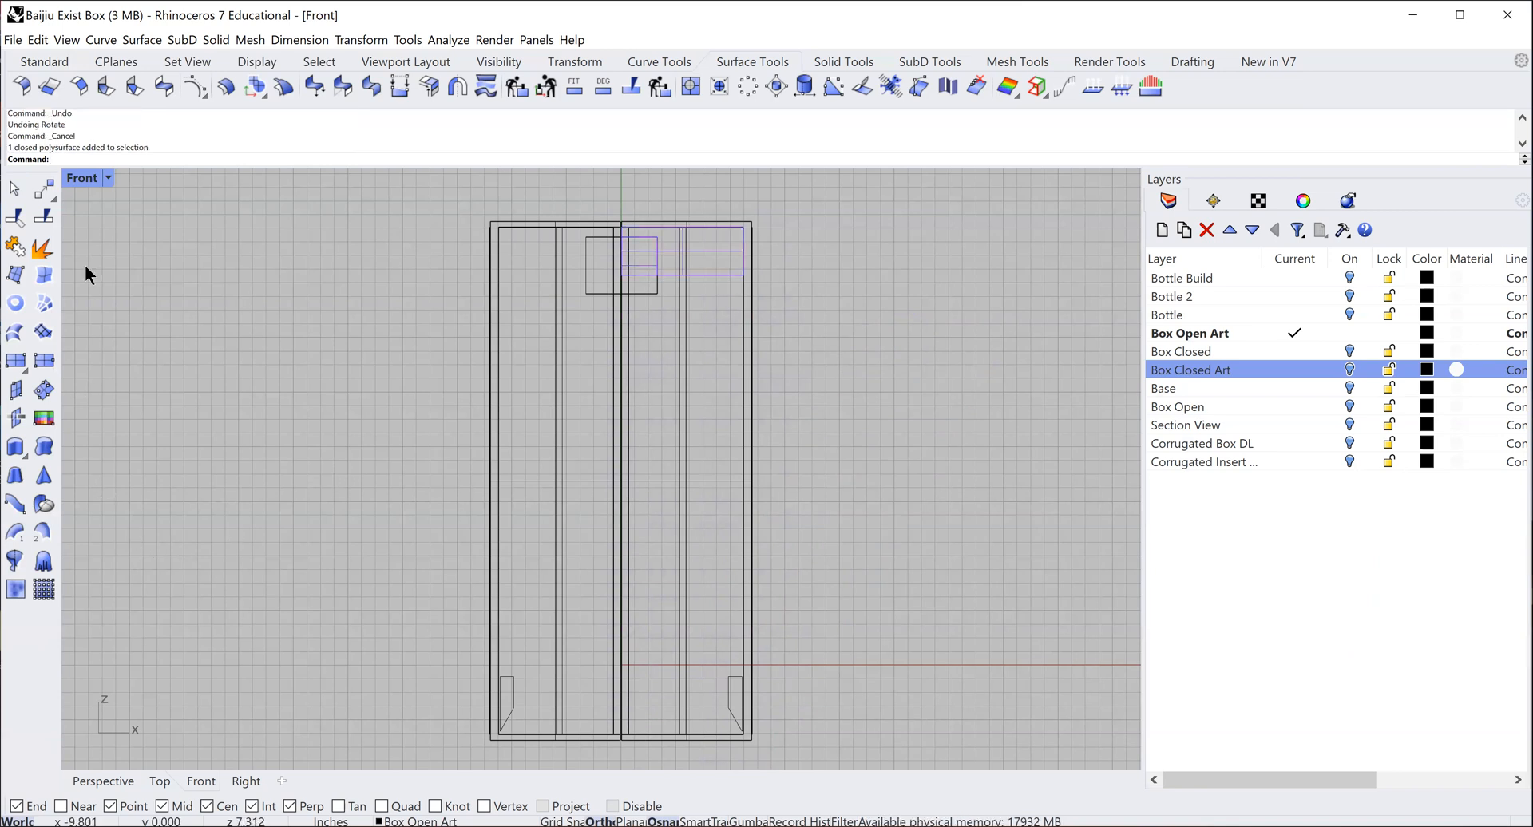
left_click(38, 190)
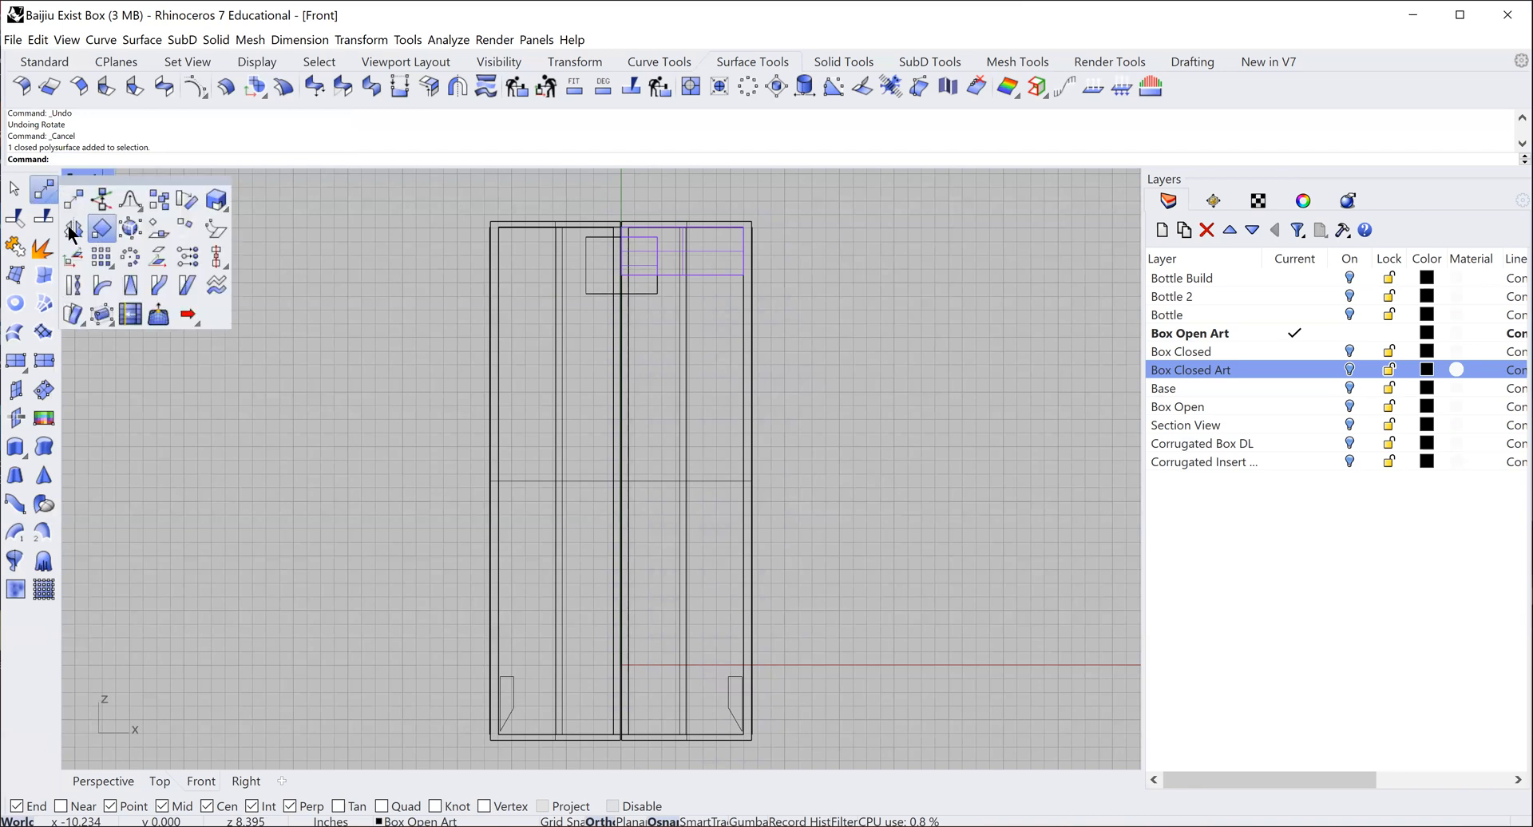
left_click(74, 219)
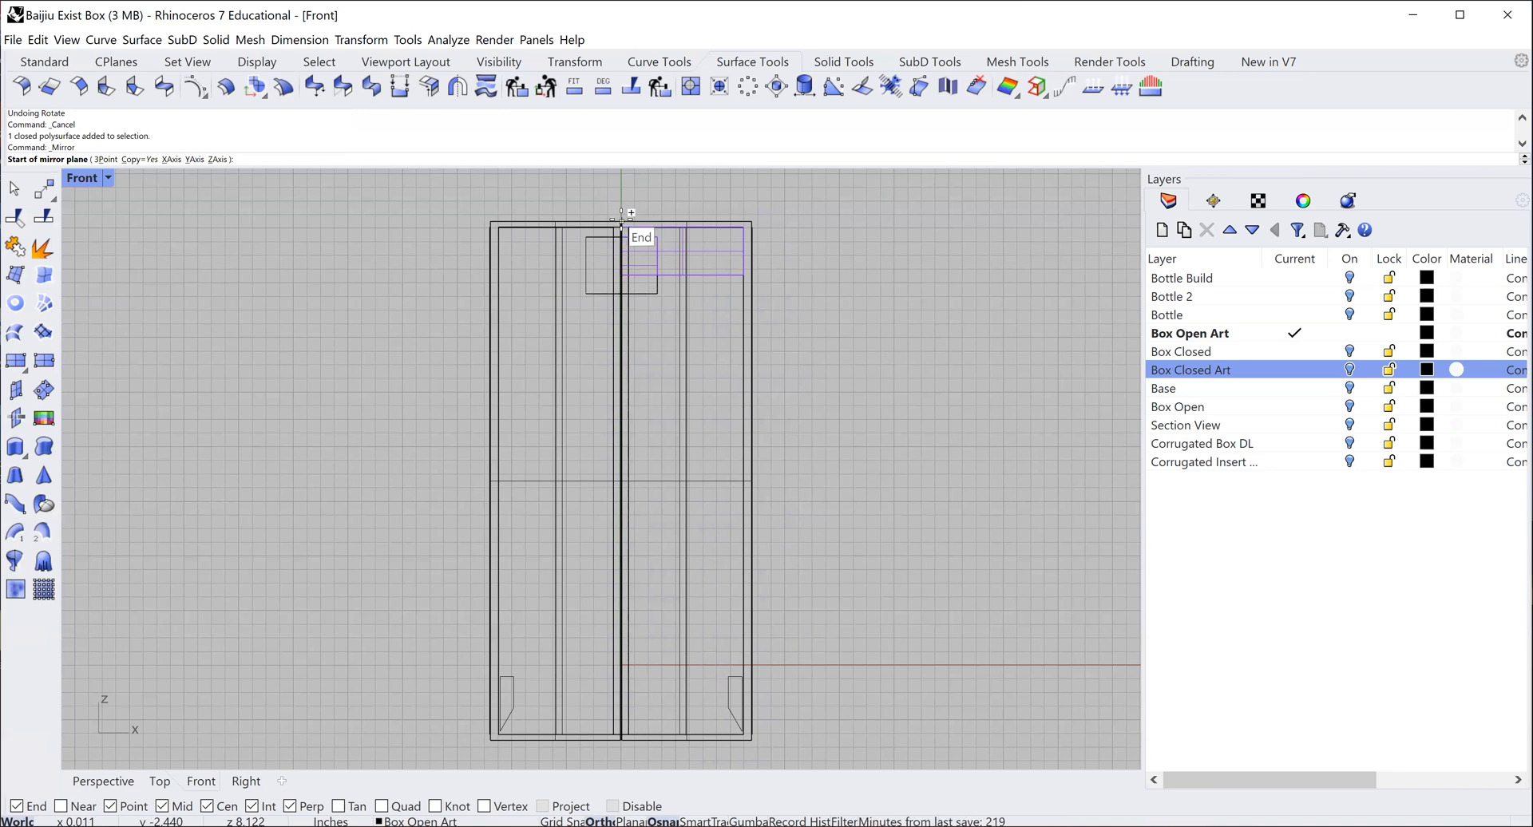
left_click(622, 221)
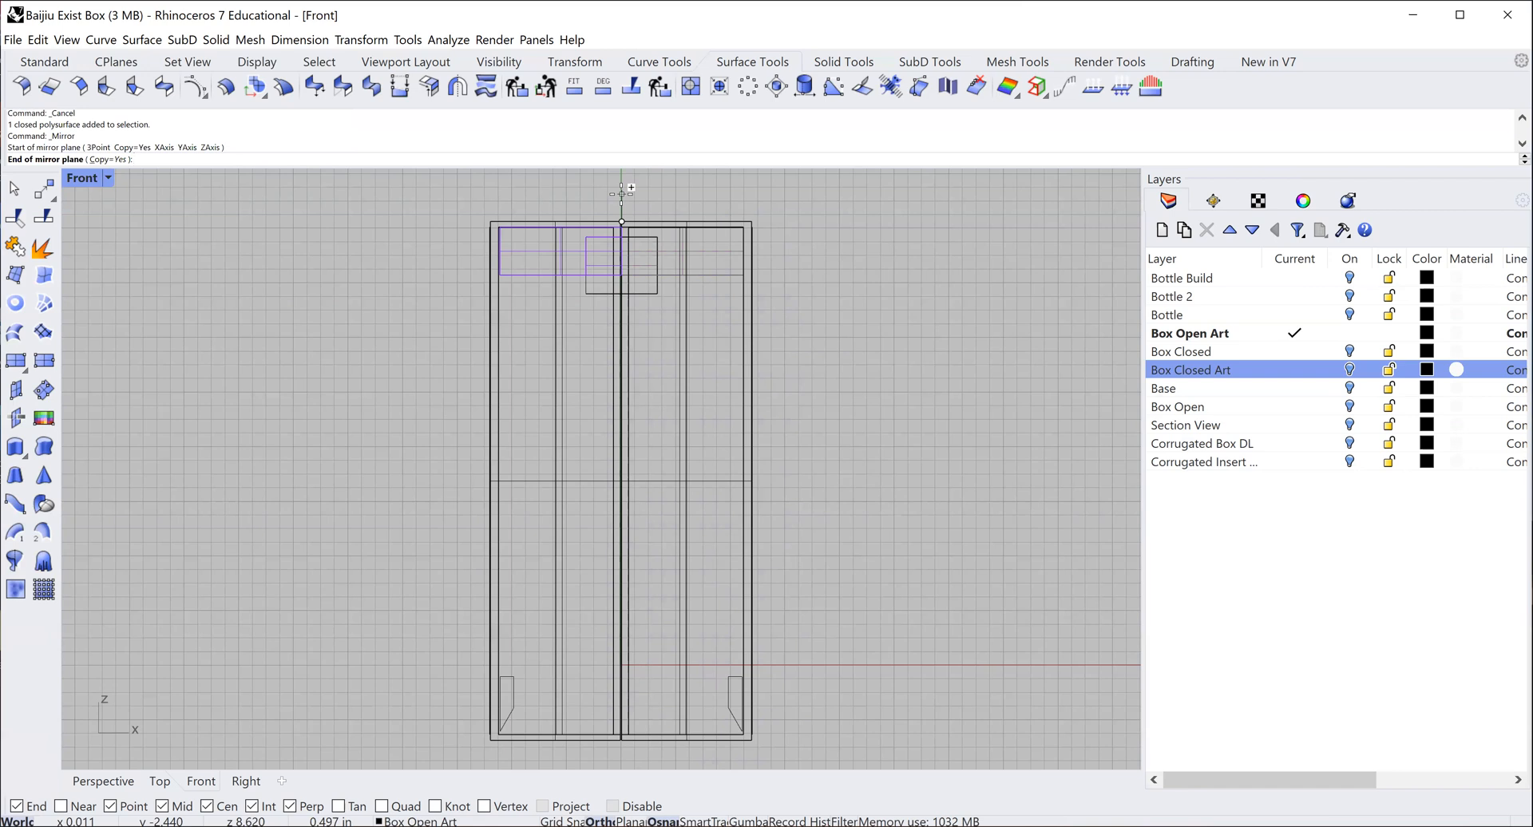
left_click(623, 197)
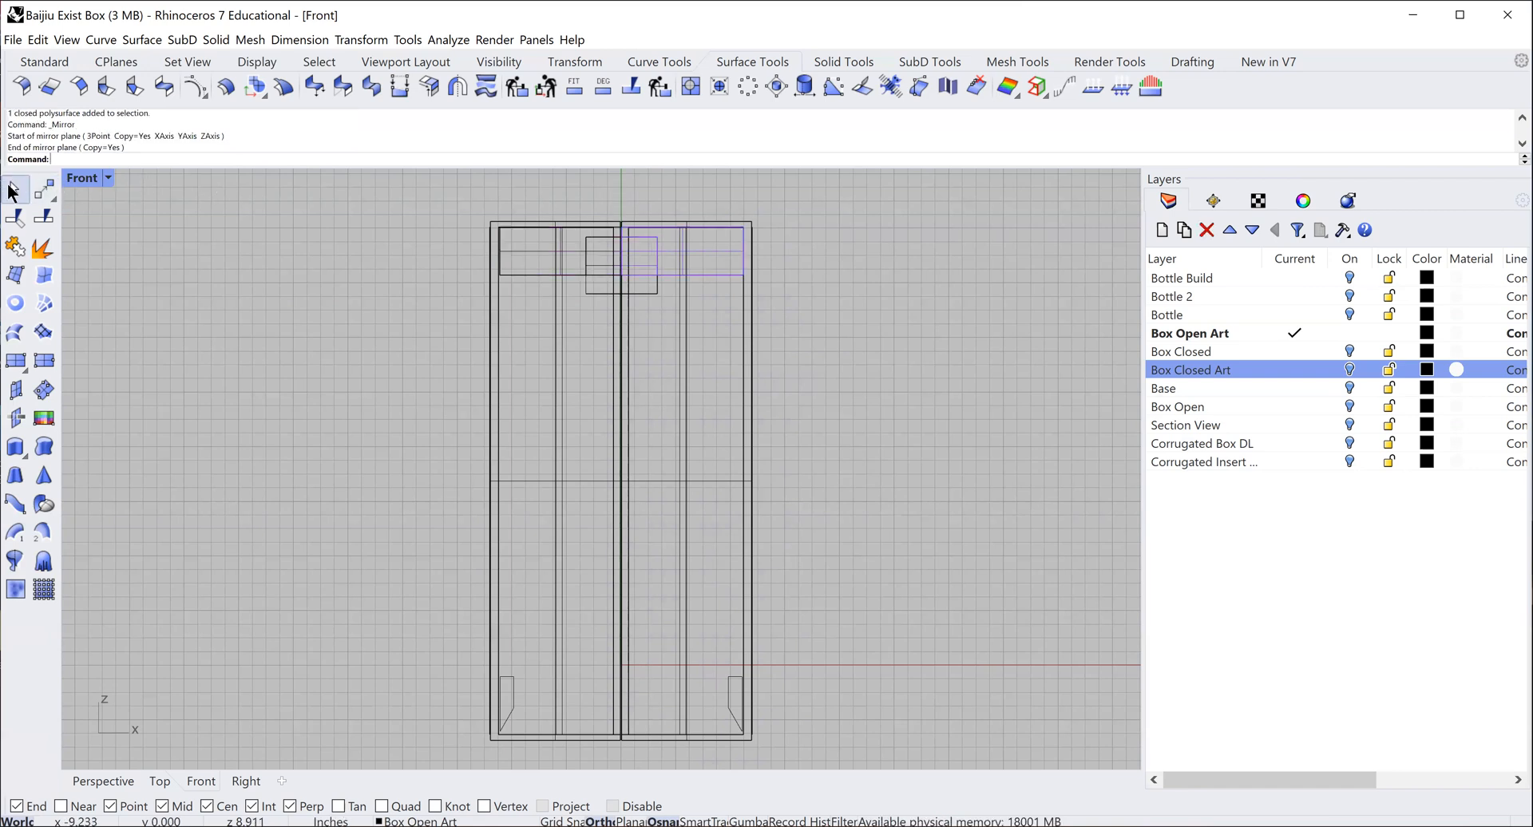
key("Escape")
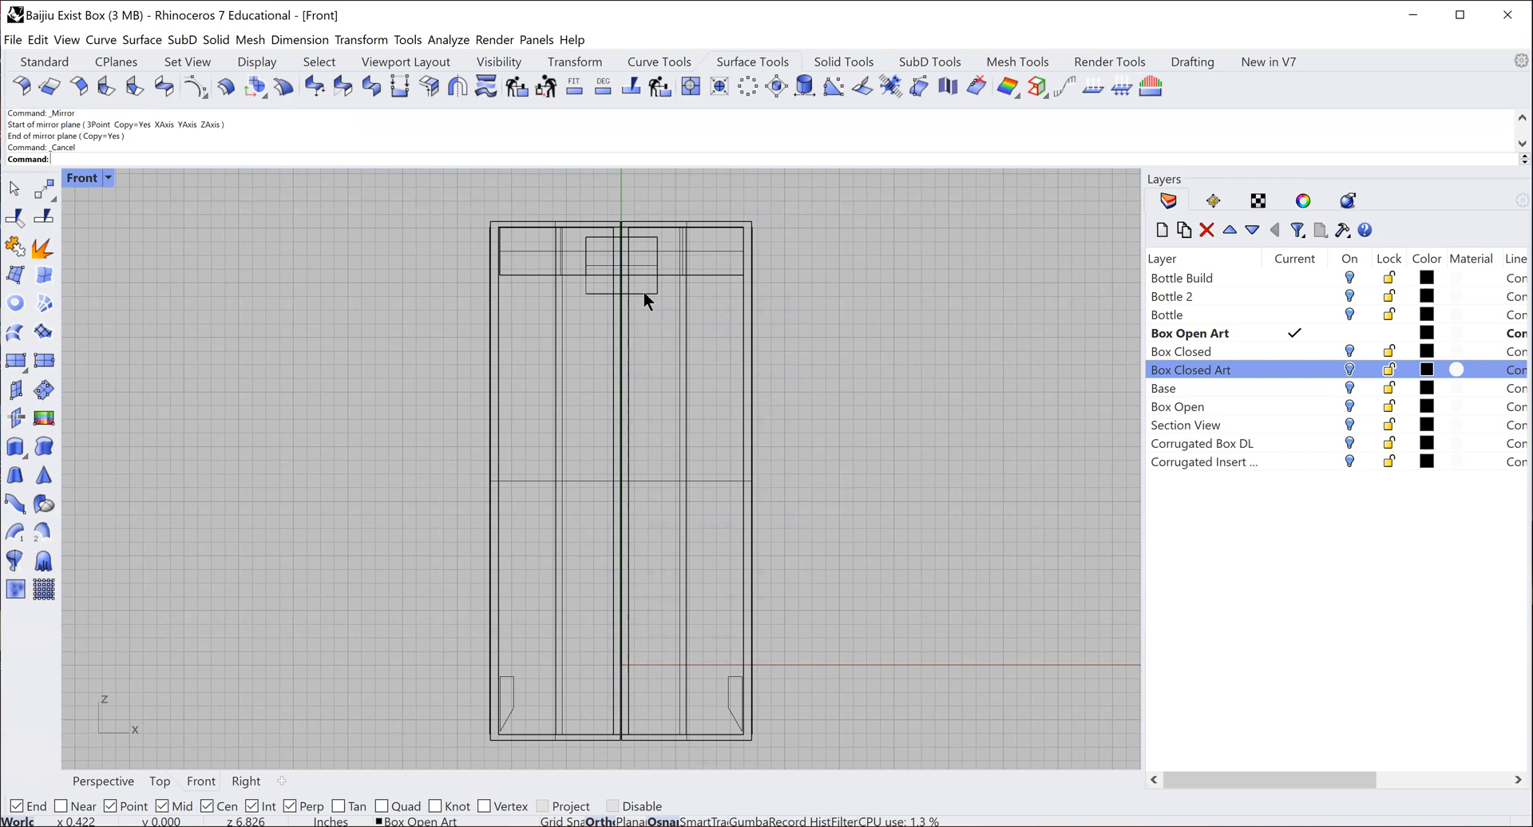
left_click(644, 291)
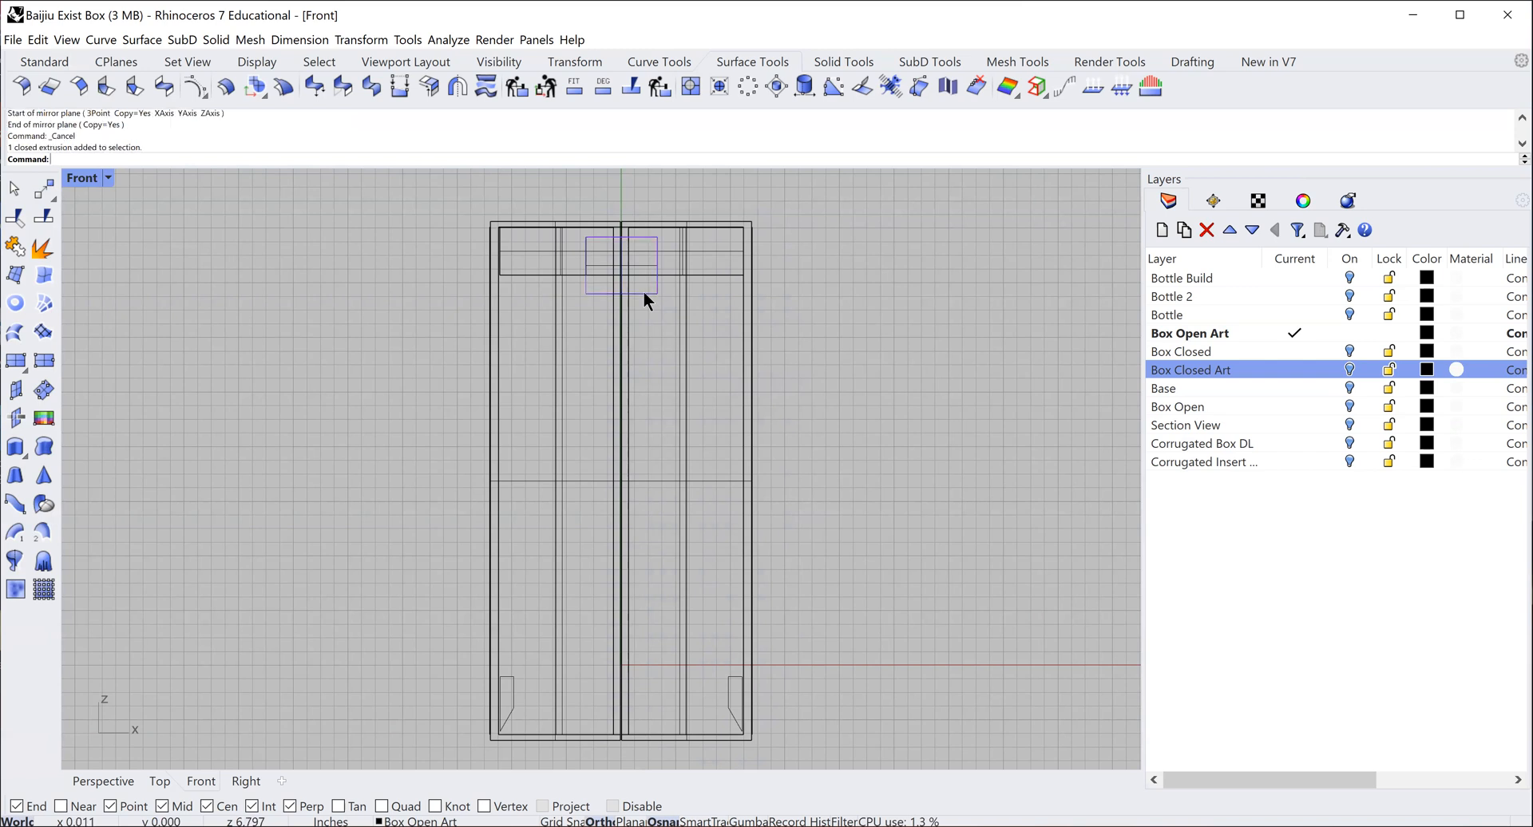
key("Delete")
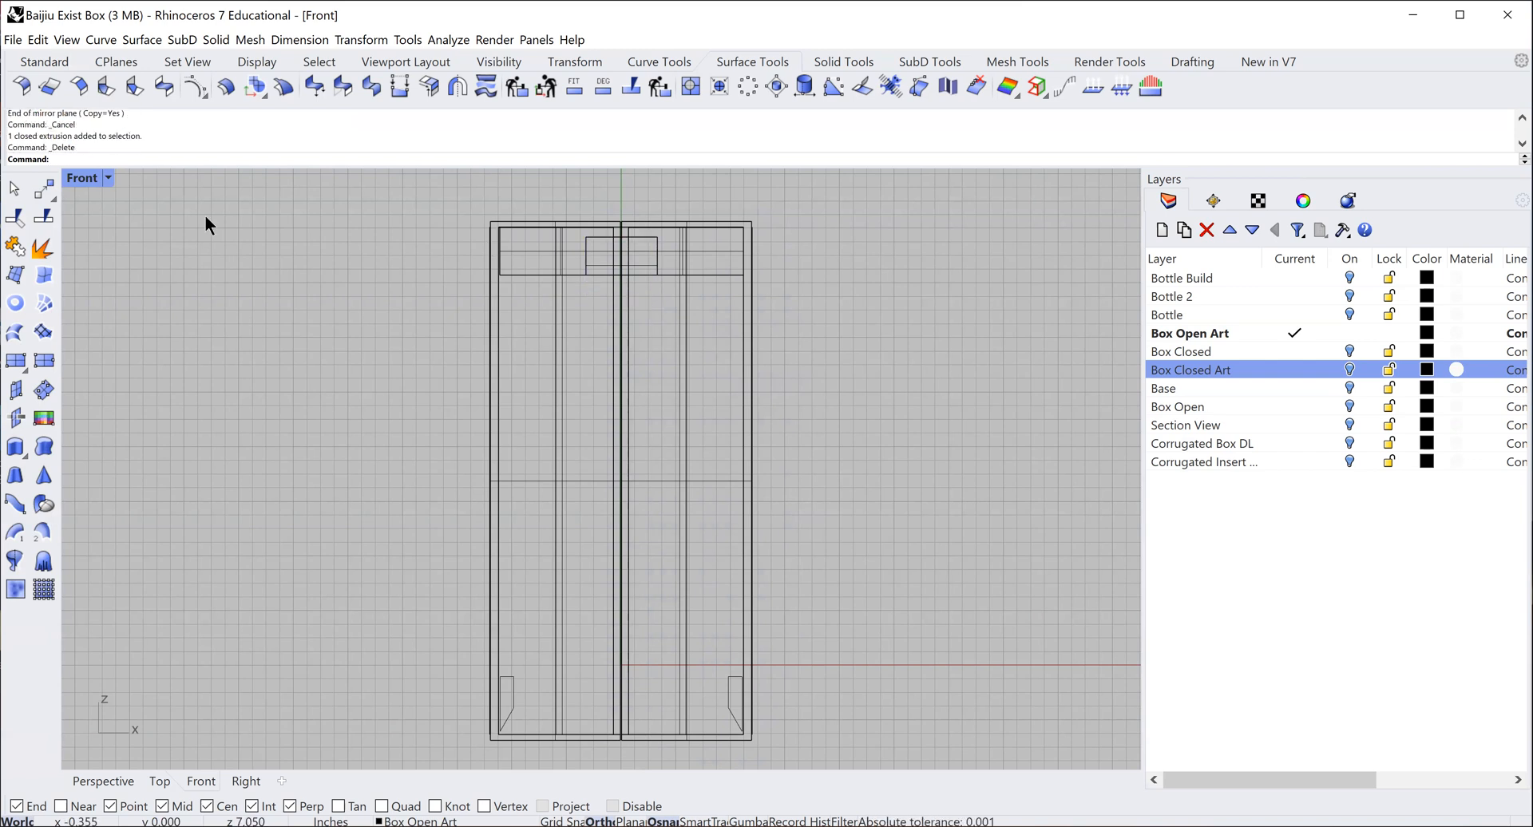
- Select the right half with its upper insert and rotate it by -30 degrees about the bottom centre of the box
left_click_drag(595, 188, 827, 754)
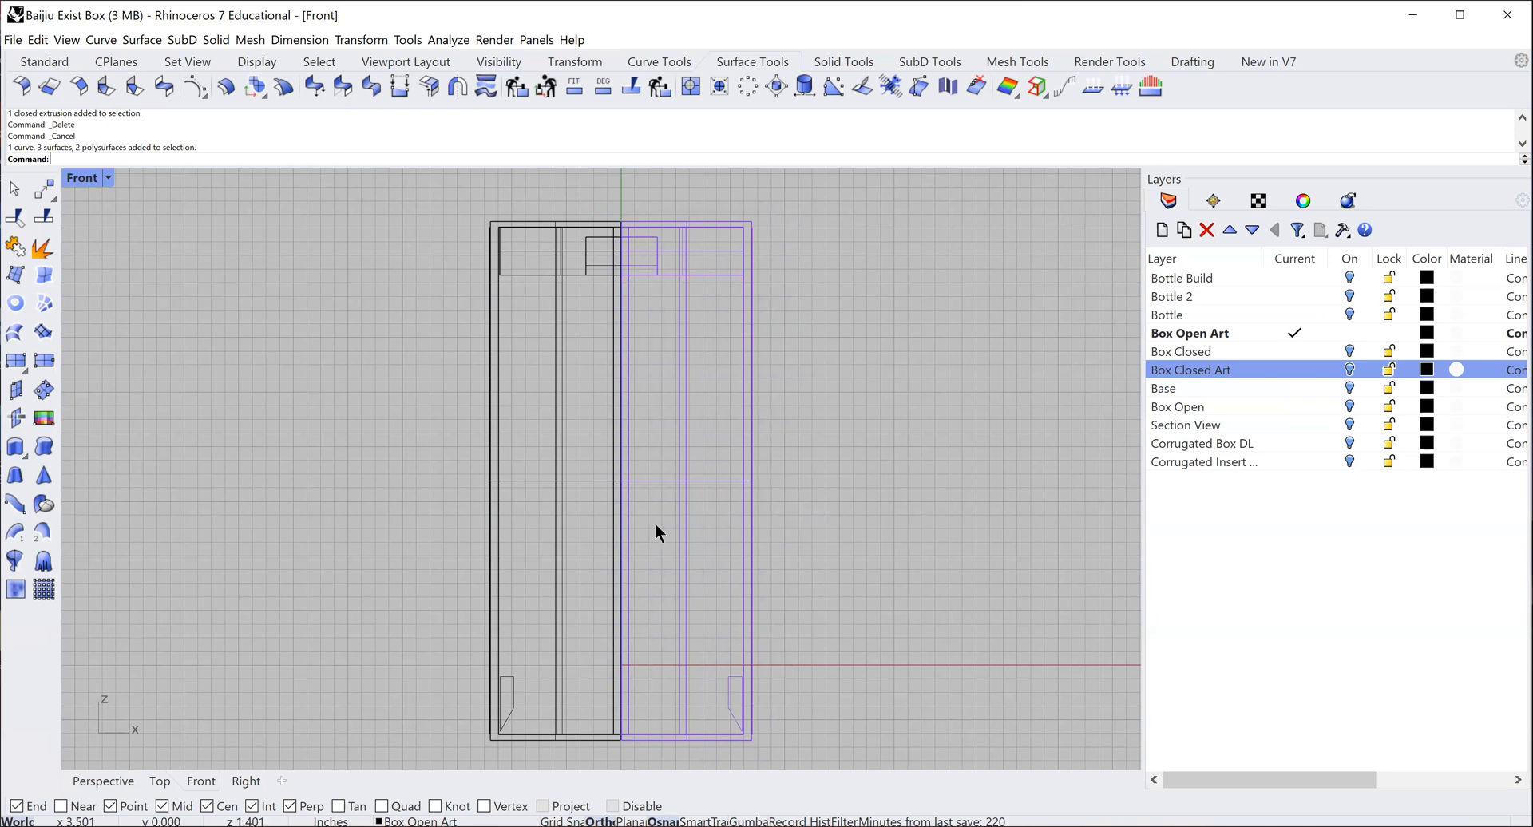
left_click(44, 188)
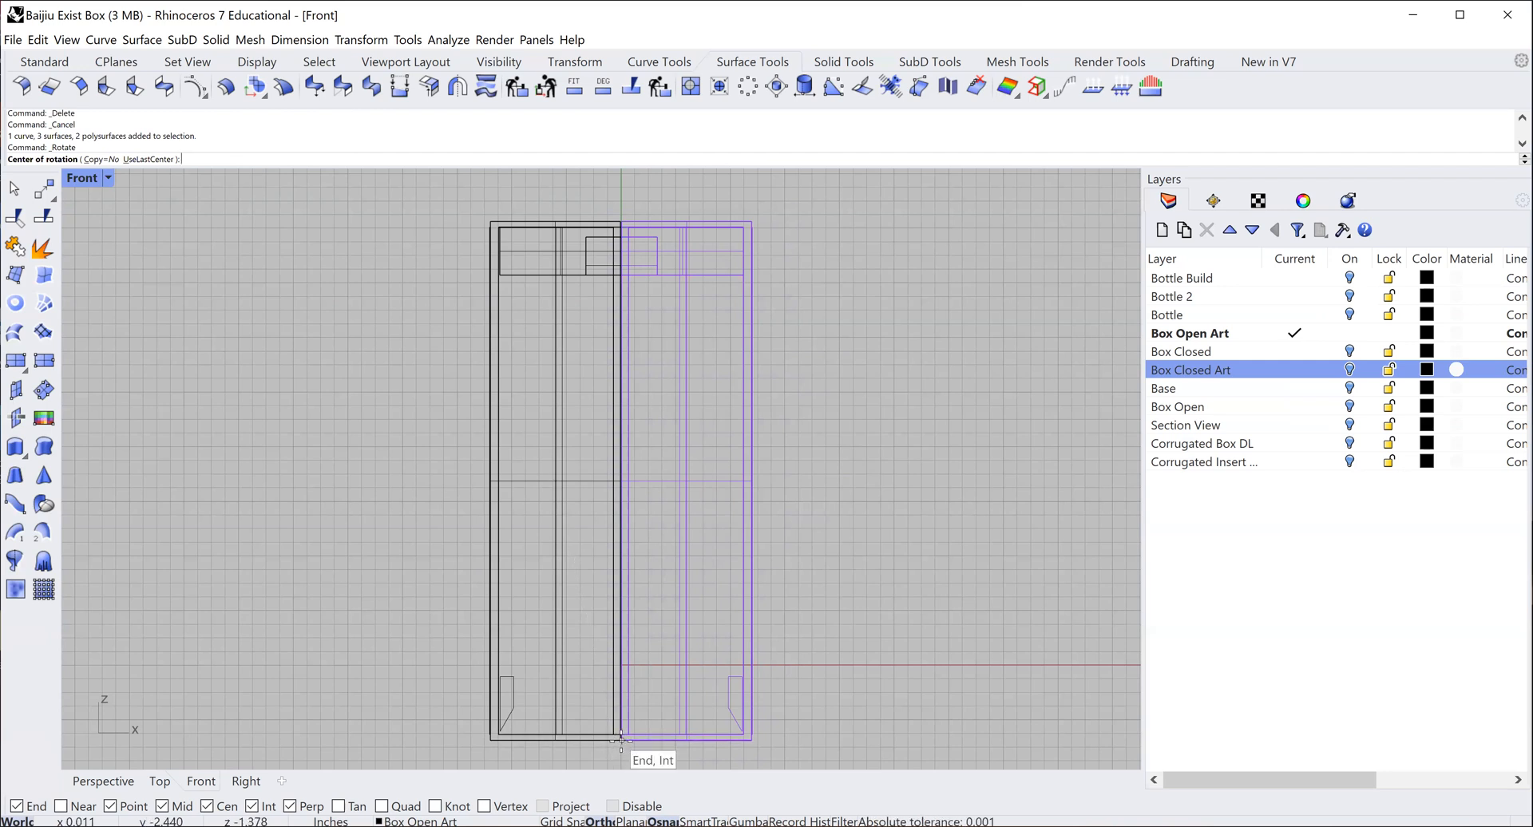
left_click(622, 740)
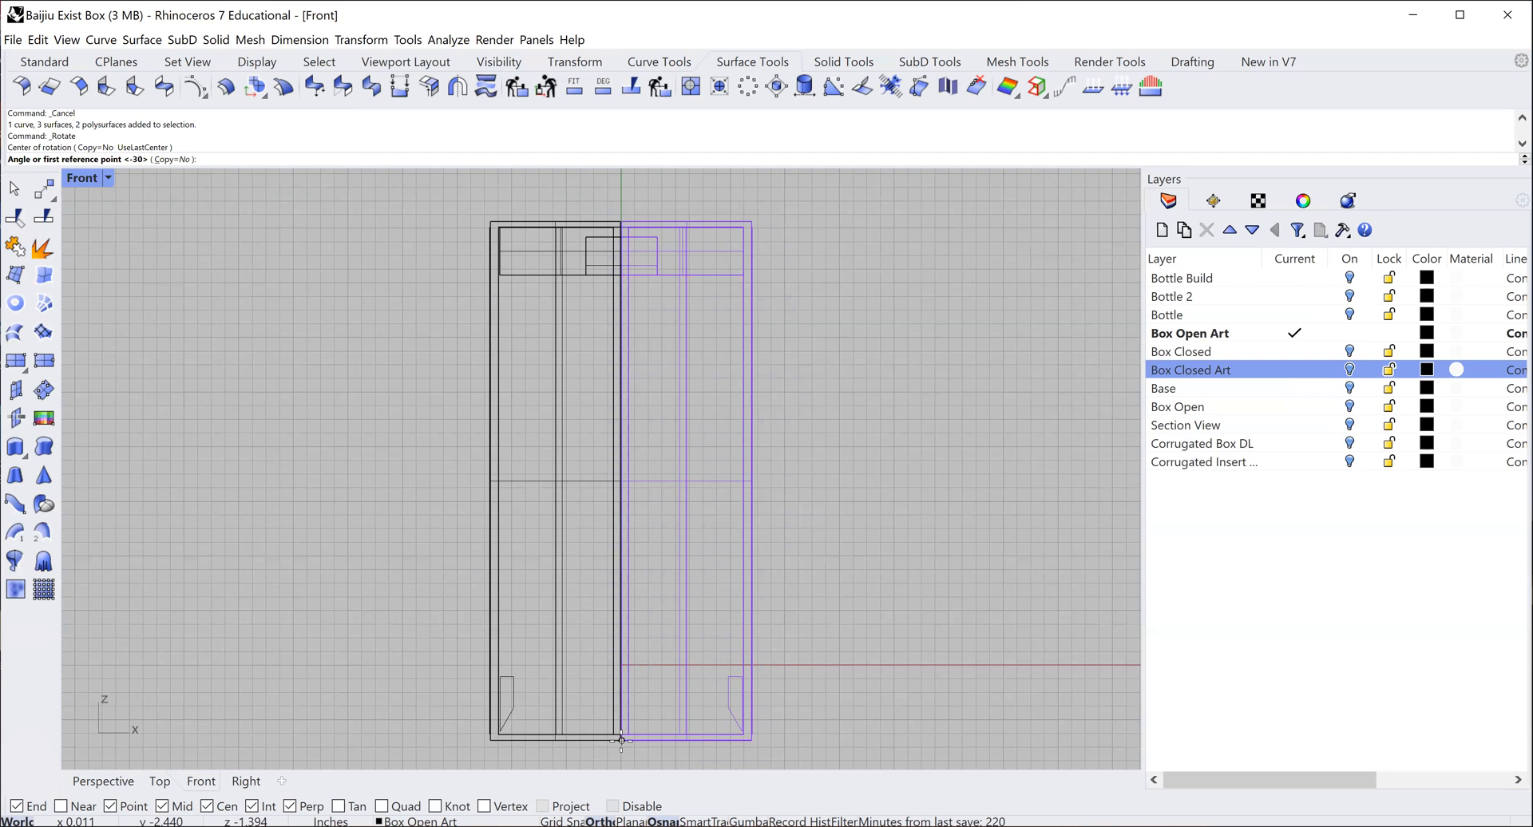
type("-30")
key("Return")
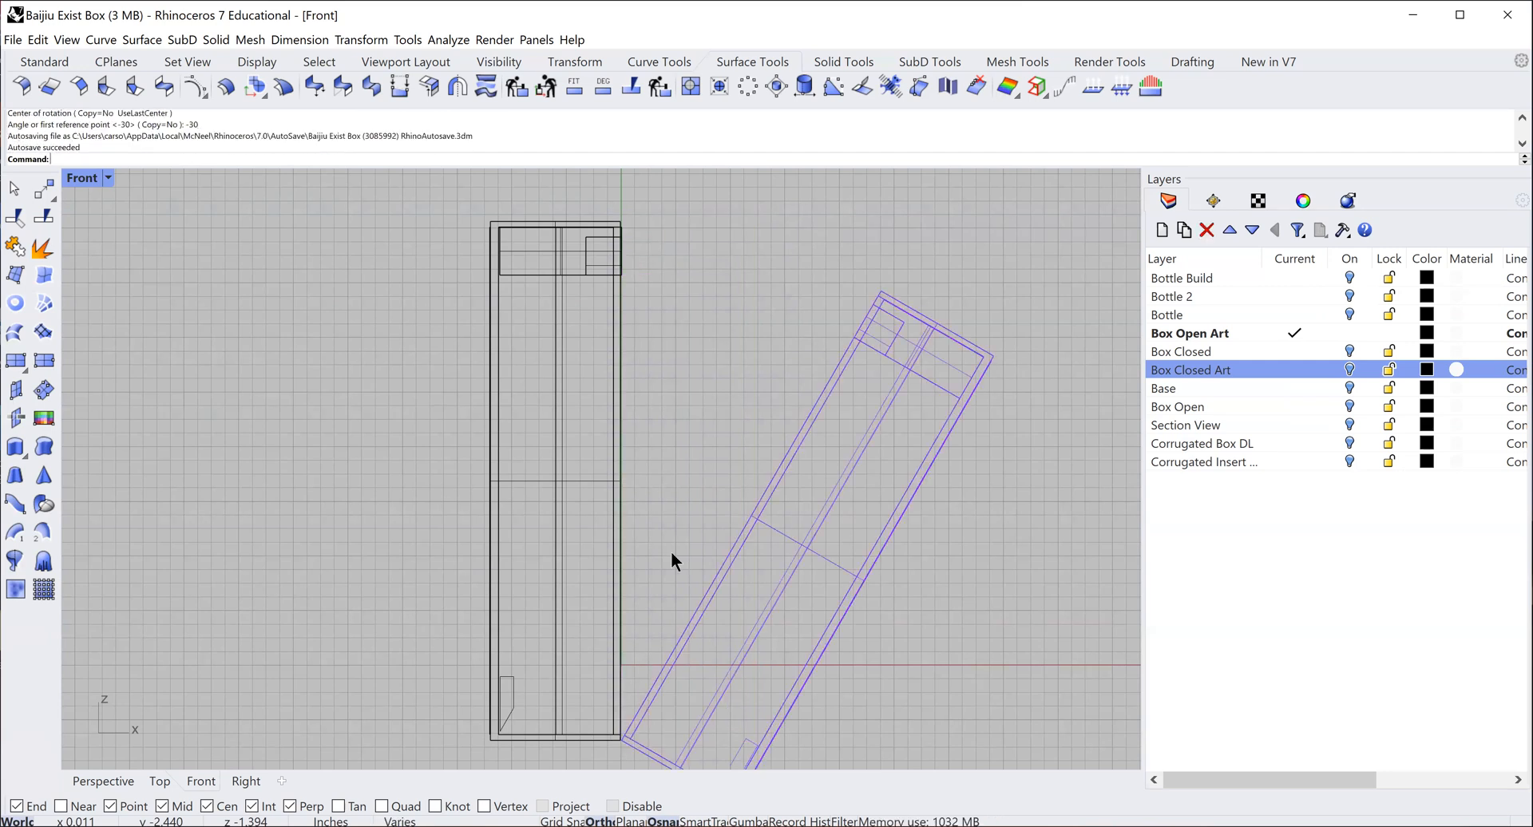
- Rotate the left half of the box with its mirrored insert by 30 degrees about its lower inner corner
scroll(679, 496, "up", 2)
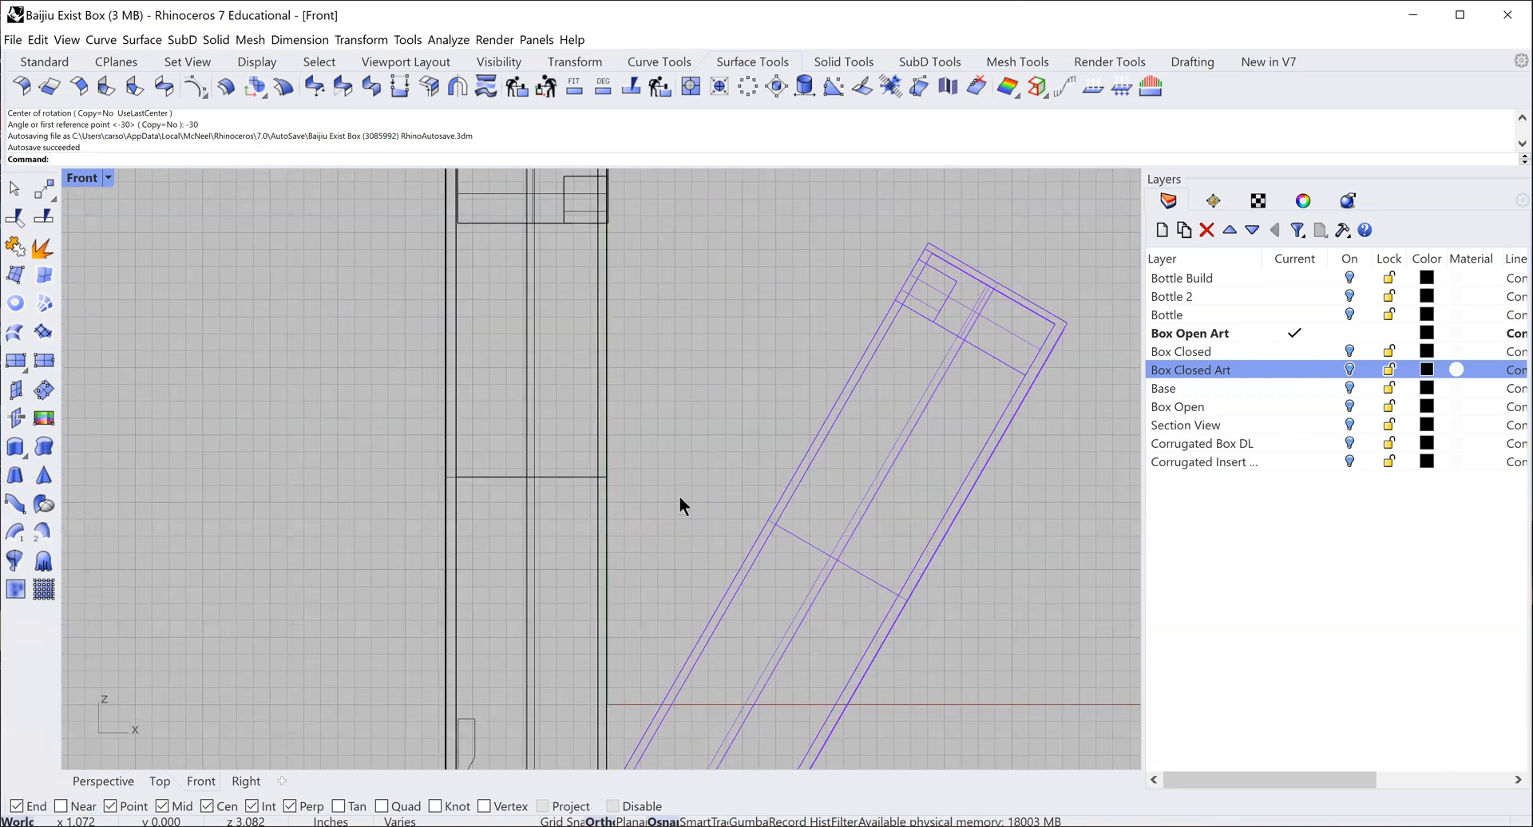
scroll(679, 496, "down", 3)
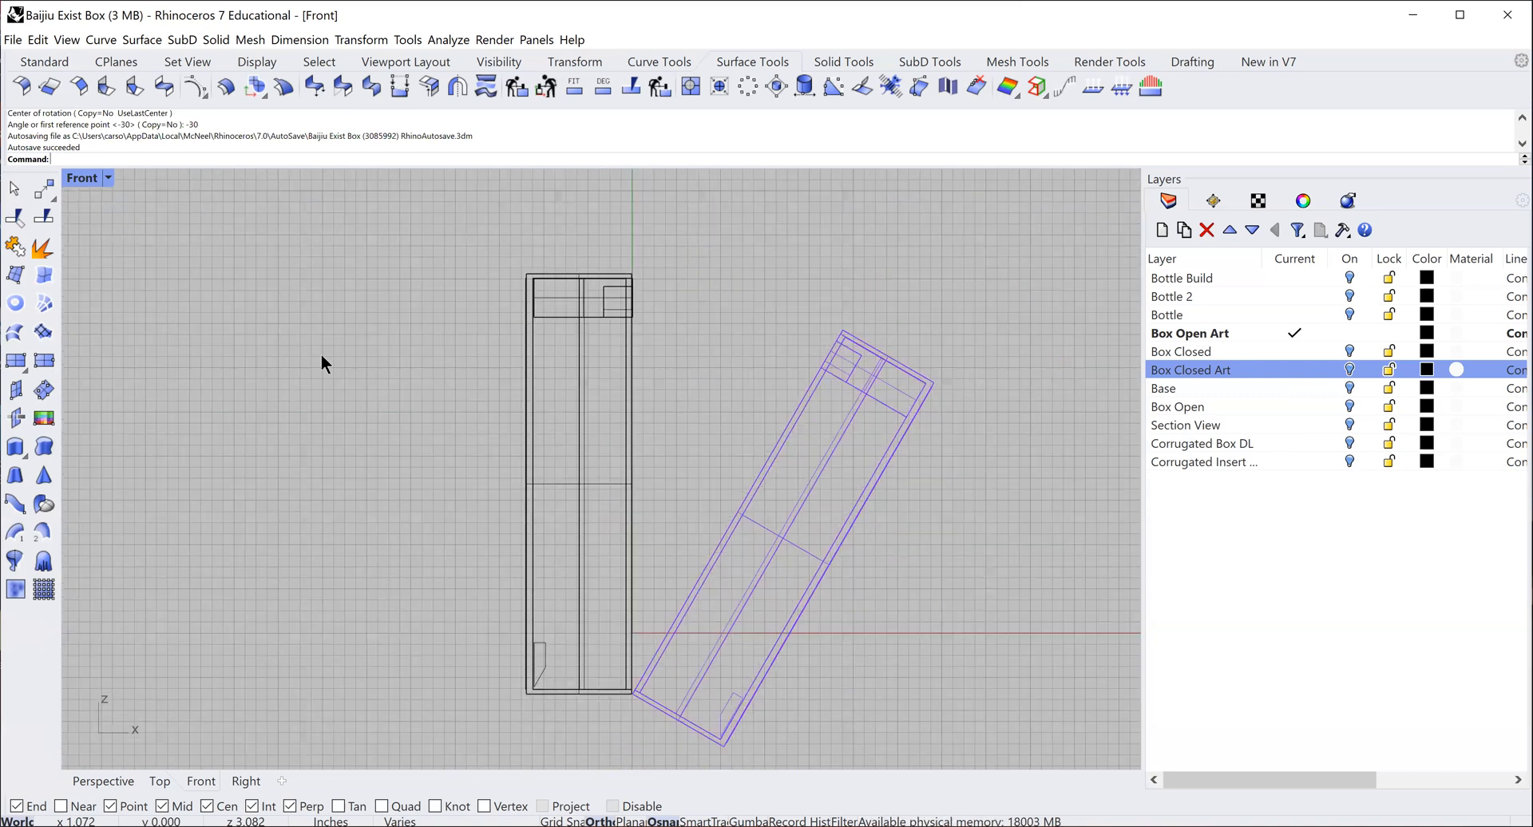
key("Escape")
left_click_drag(462, 234, 659, 735)
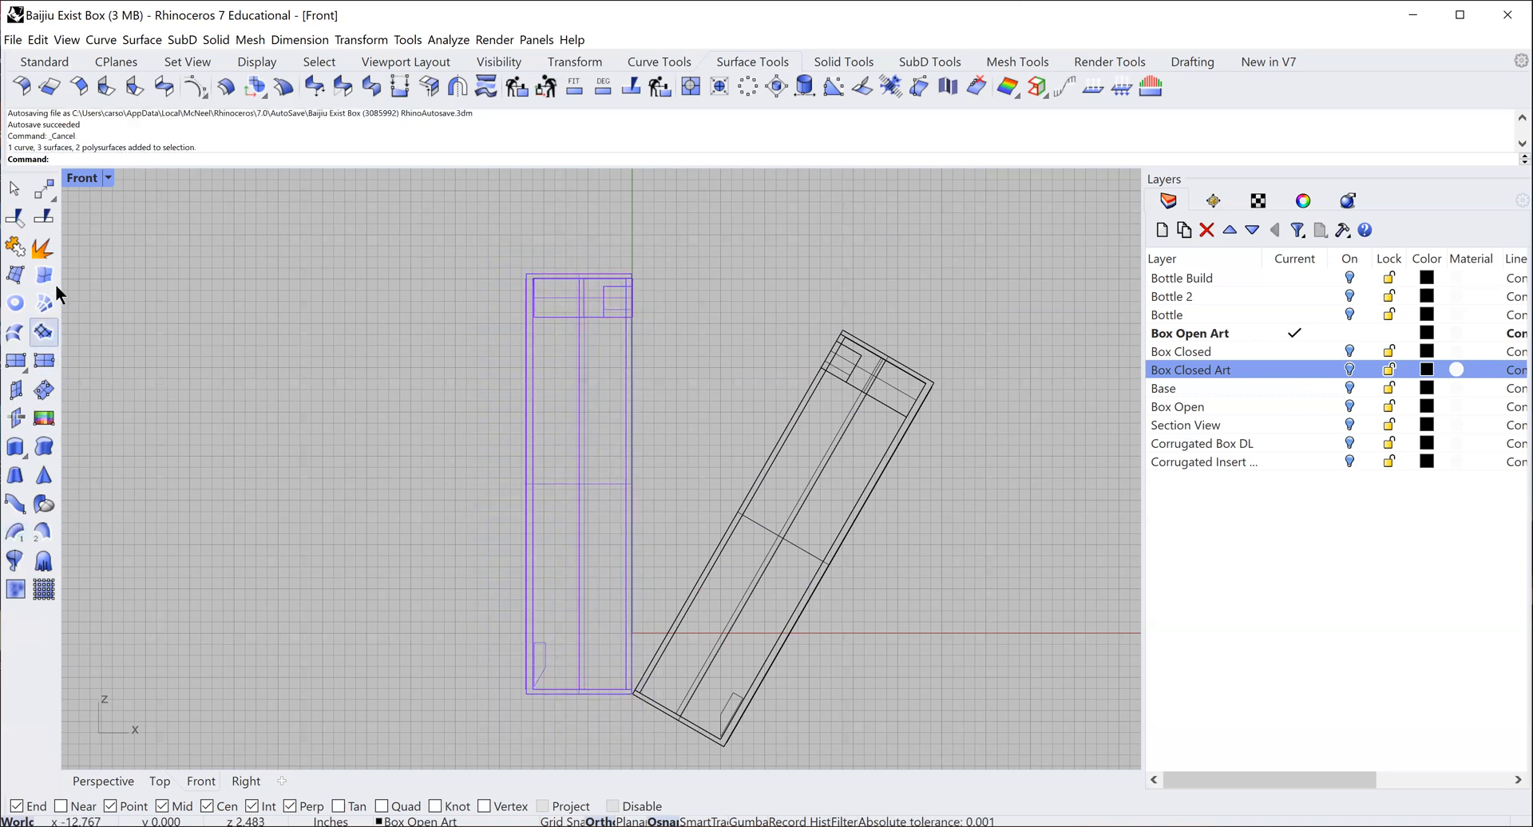
left_click(44, 191)
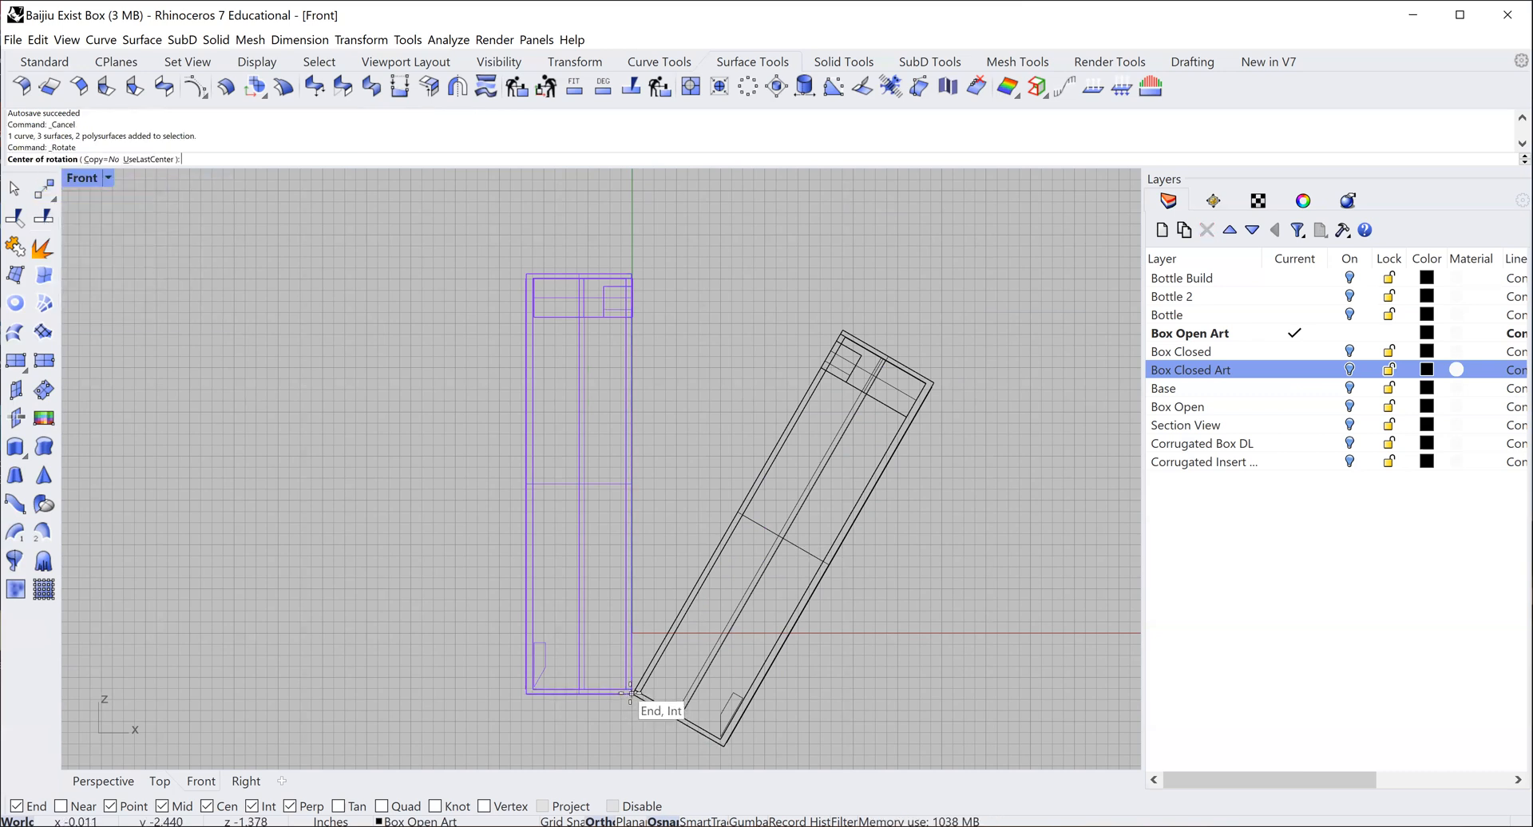
left_click(630, 693)
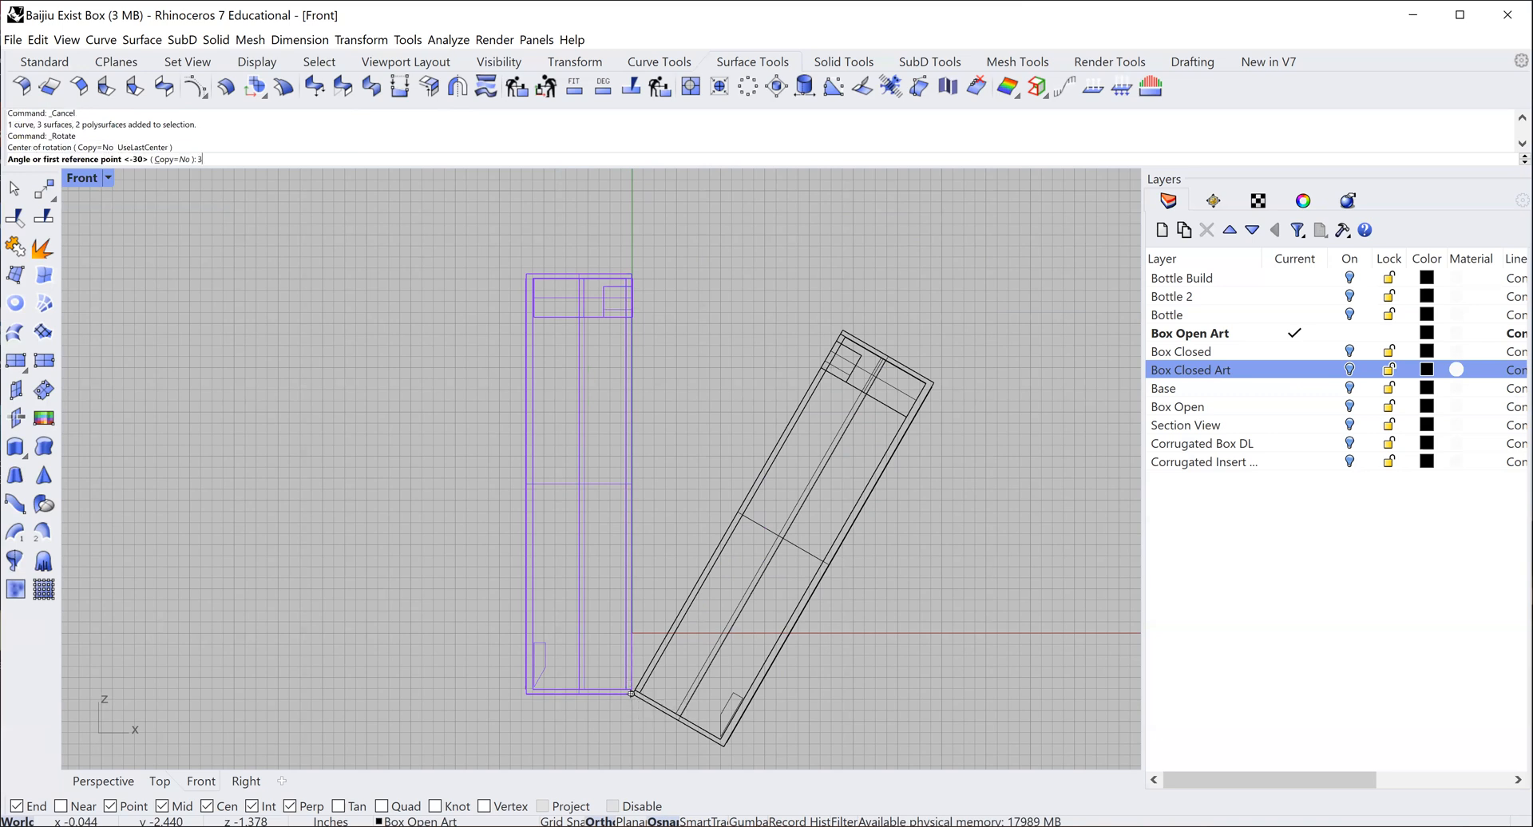
type("30")
key("Return")
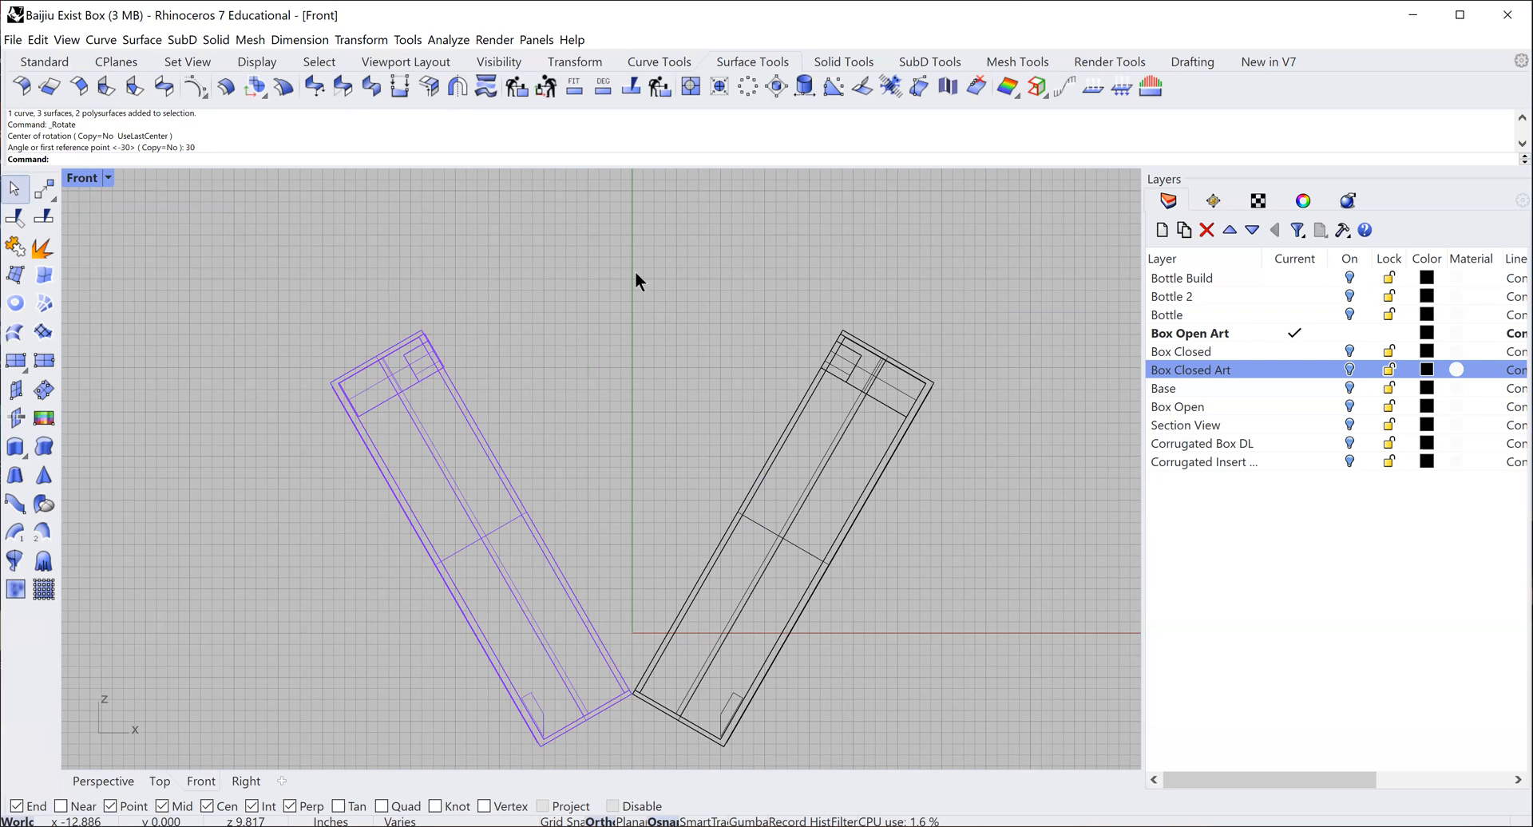
key("Escape")
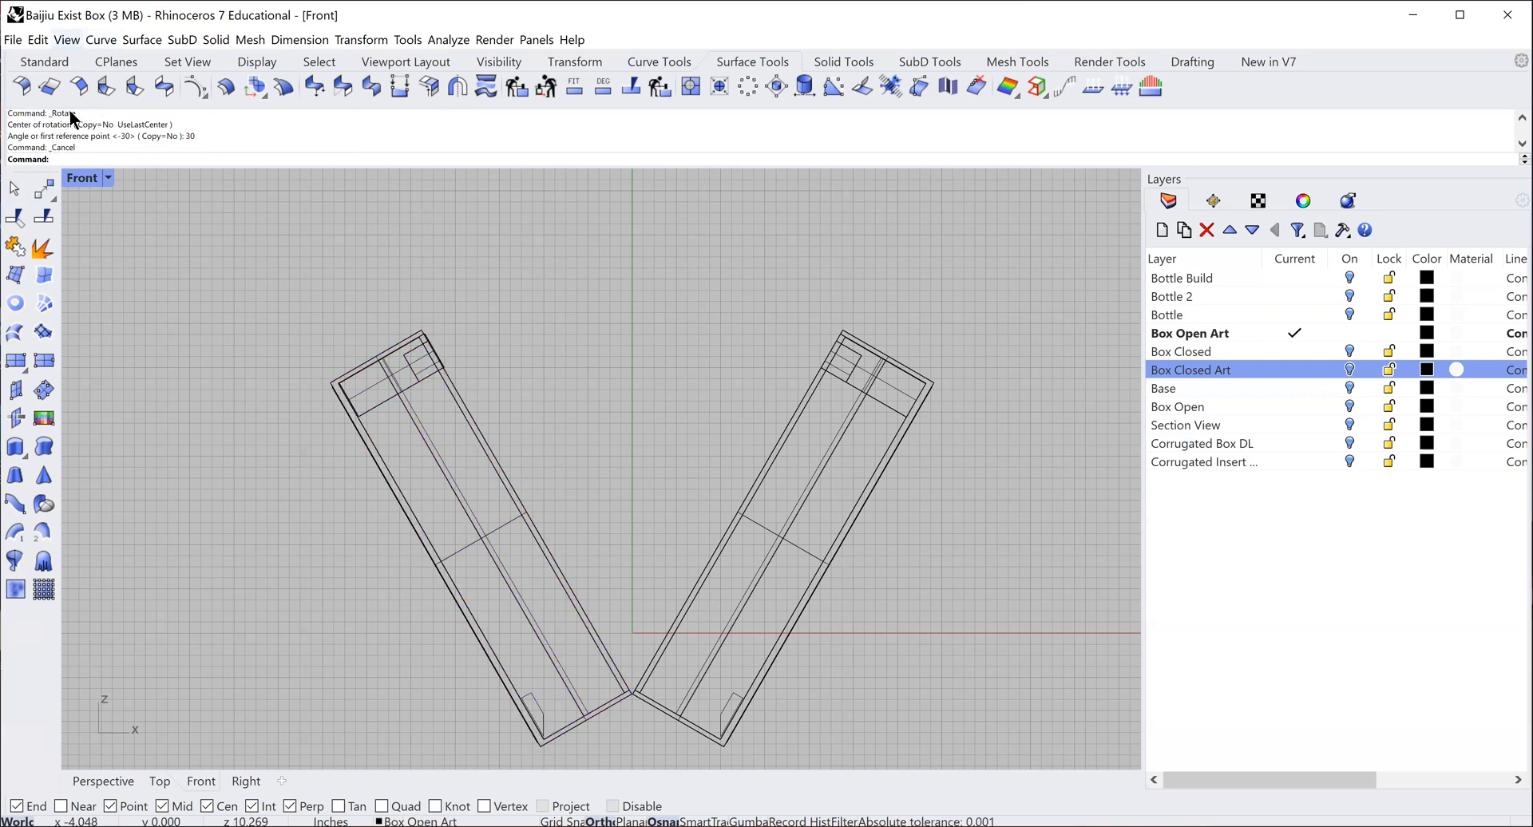
- Turn on the Base layer to show the base together with the open decorated box in perspective
left_click(104, 781)
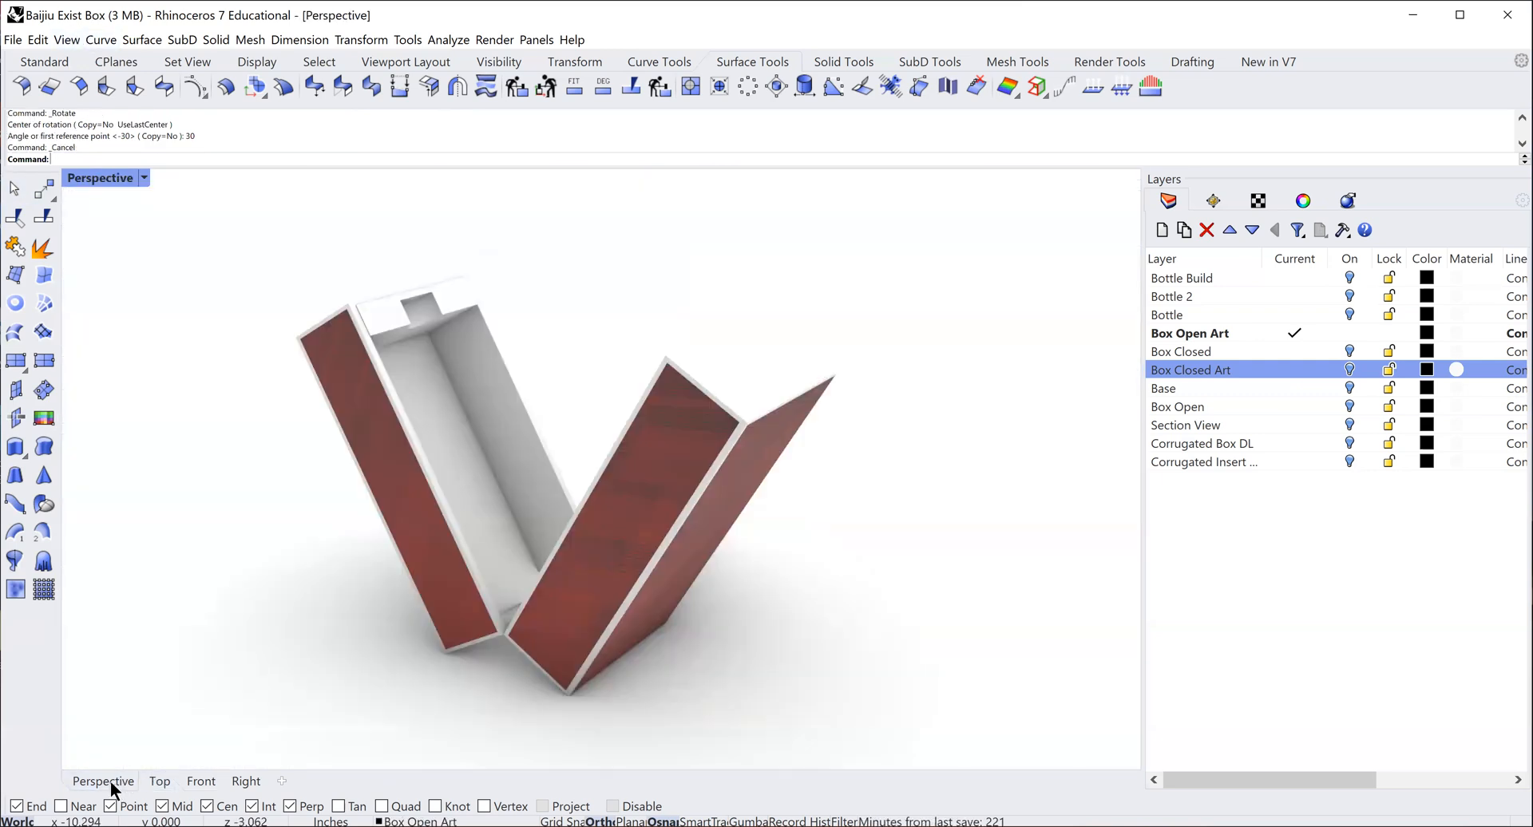
right_click_drag(463, 571, 503, 563)
right_click_drag(848, 616, 758, 610)
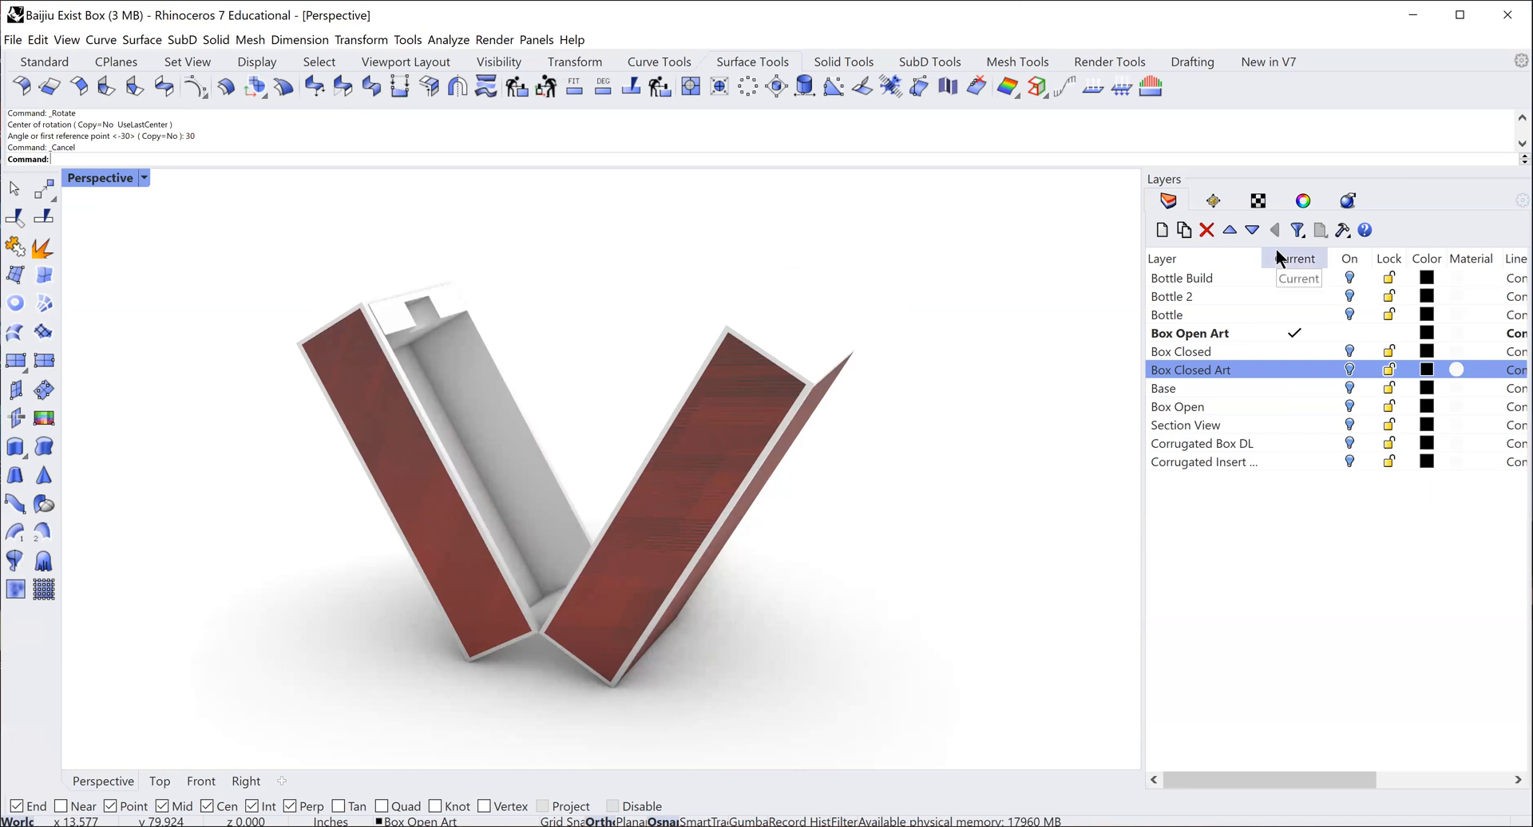
left_click(1350, 388)
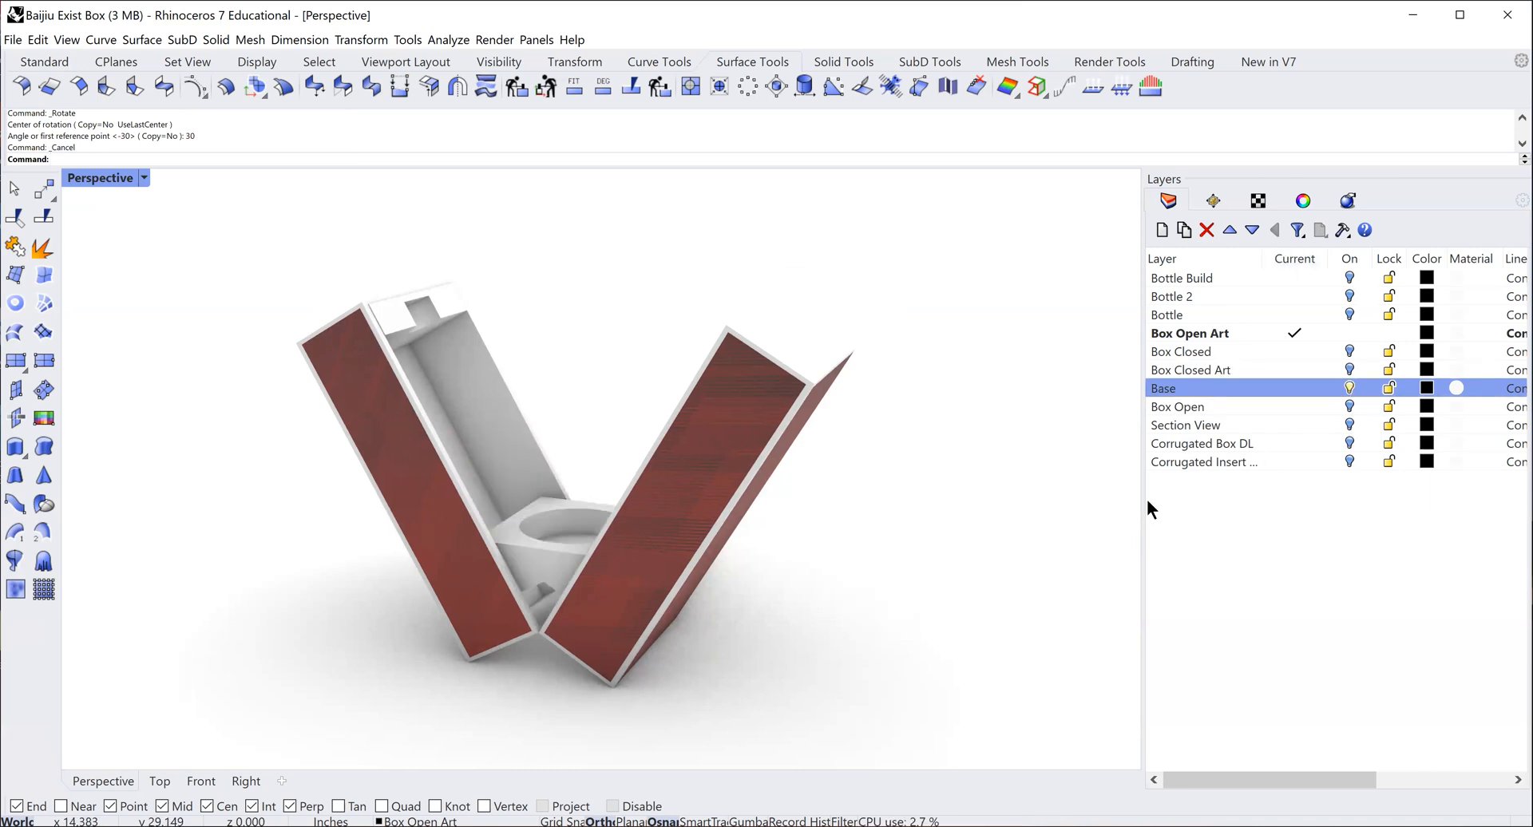
- Select the base and move it straight down about 1.13 inches in the front view, seating it on the V between the box halves
left_click(12, 194)
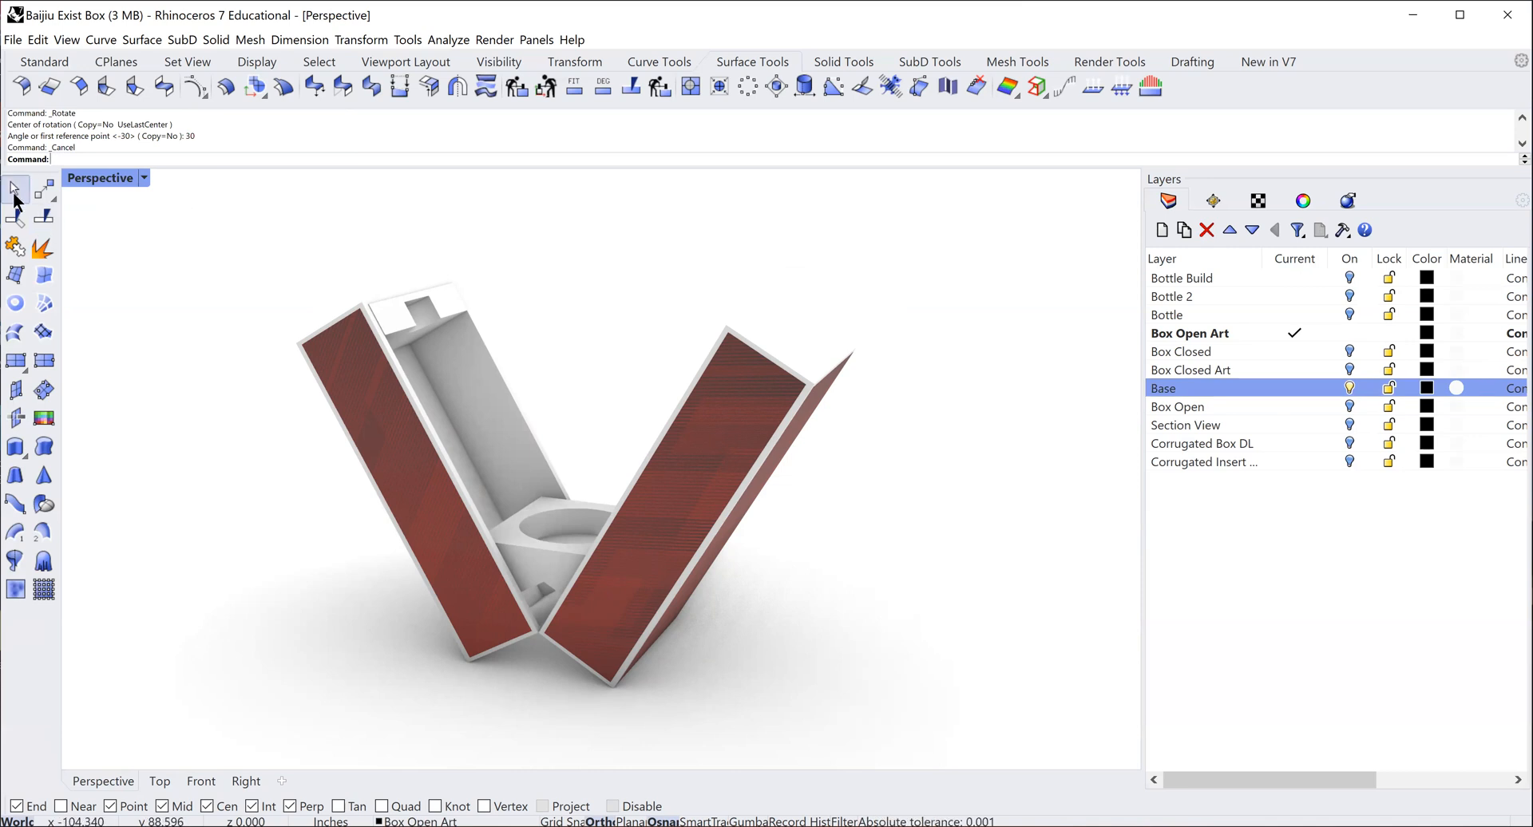
left_click(556, 561)
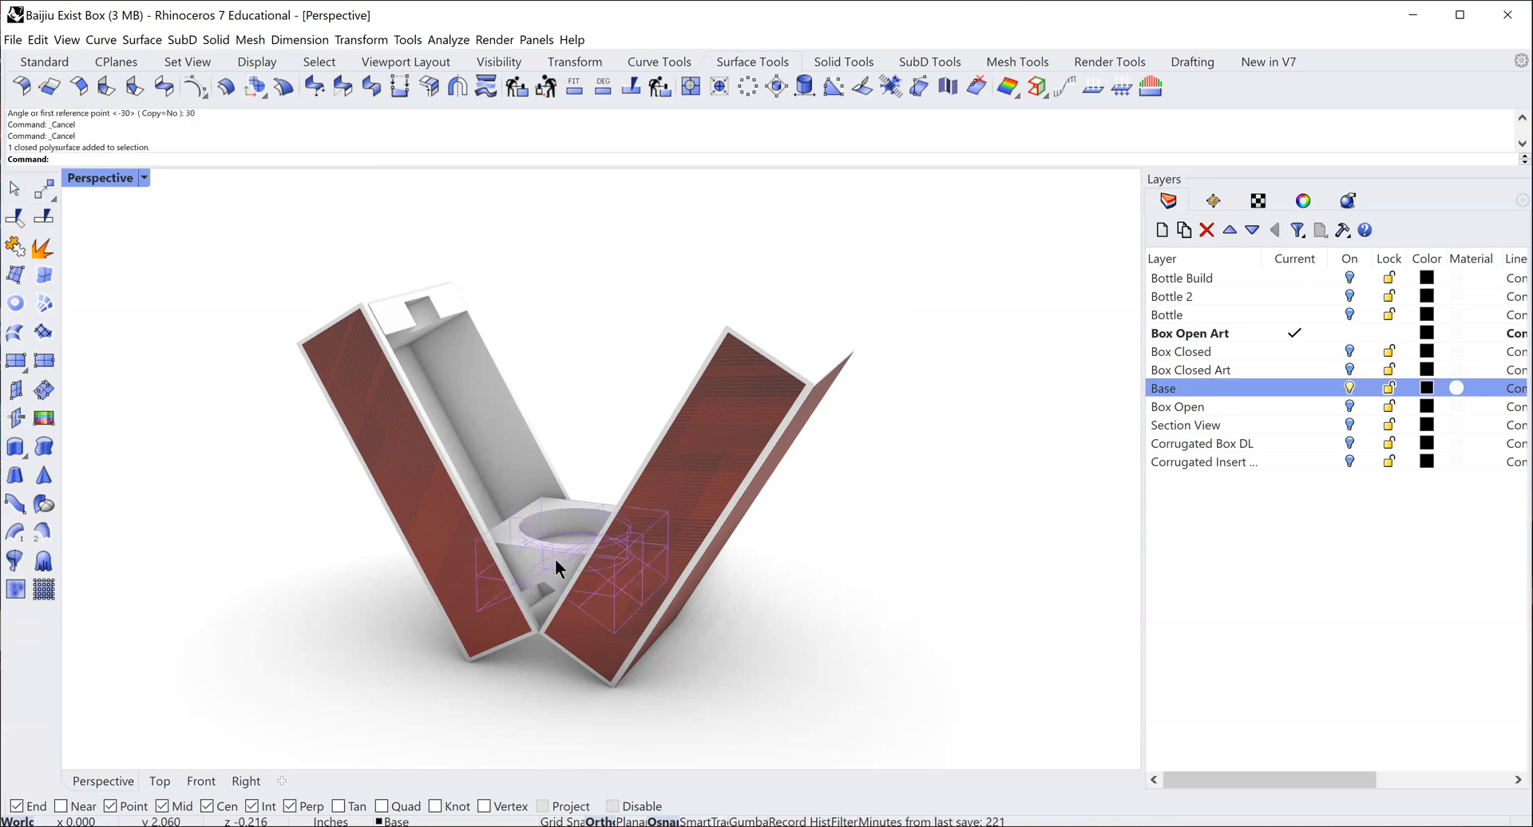
left_click(201, 783)
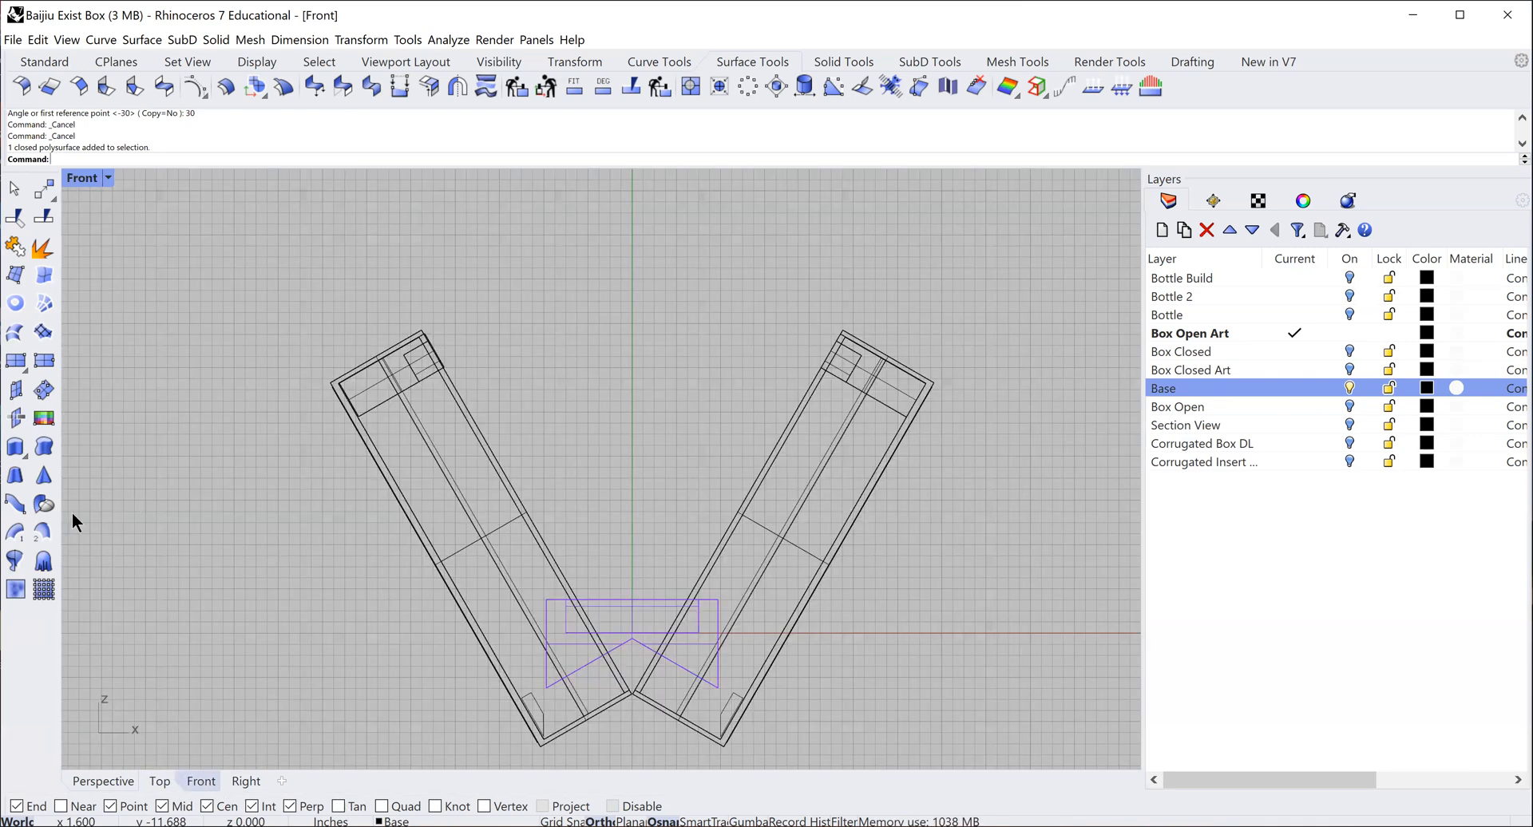
left_click(44, 189)
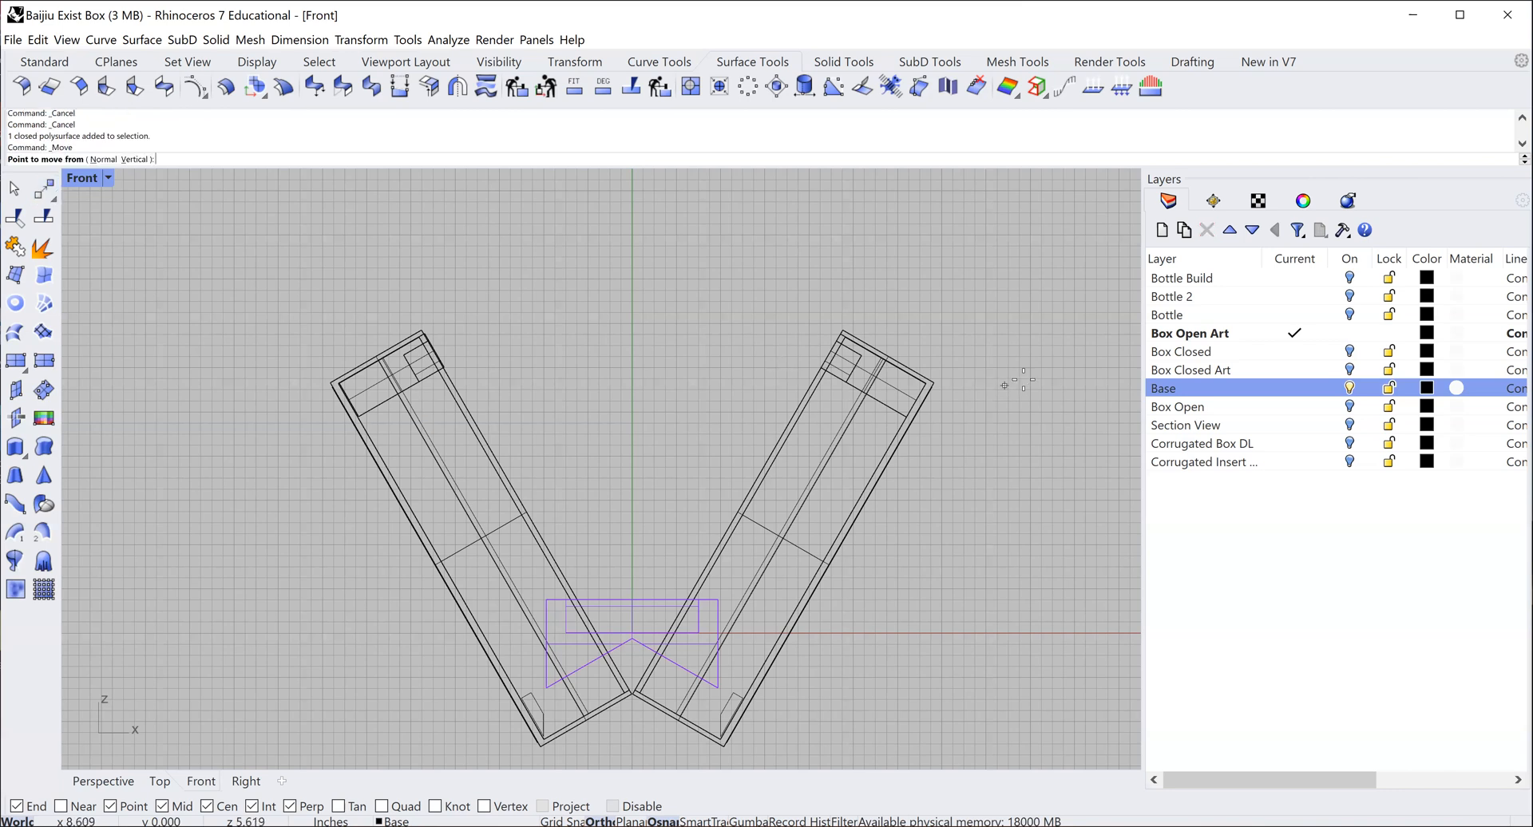
left_click(1017, 378)
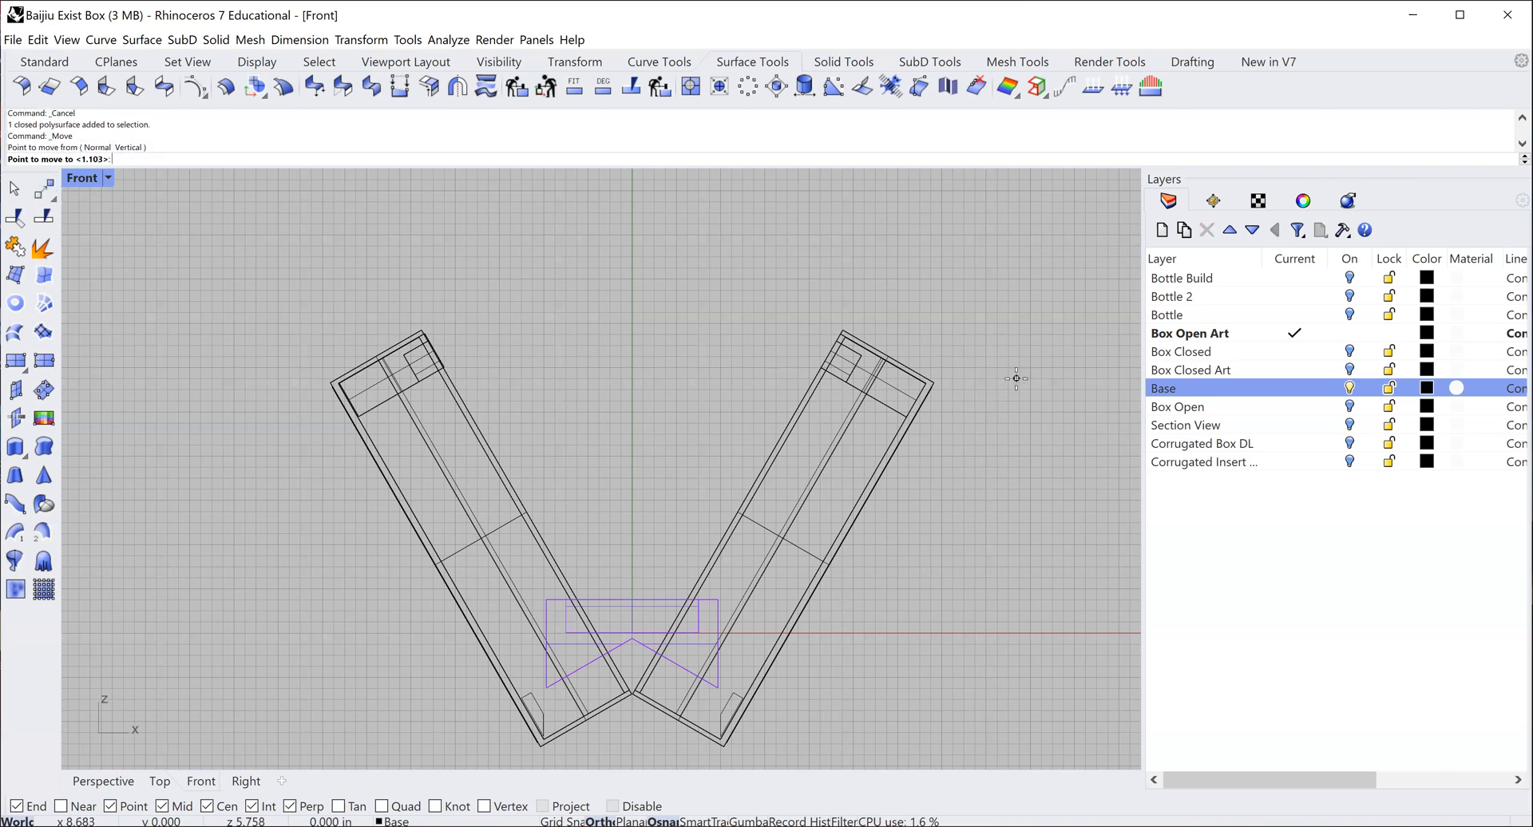
left_click(1014, 428)
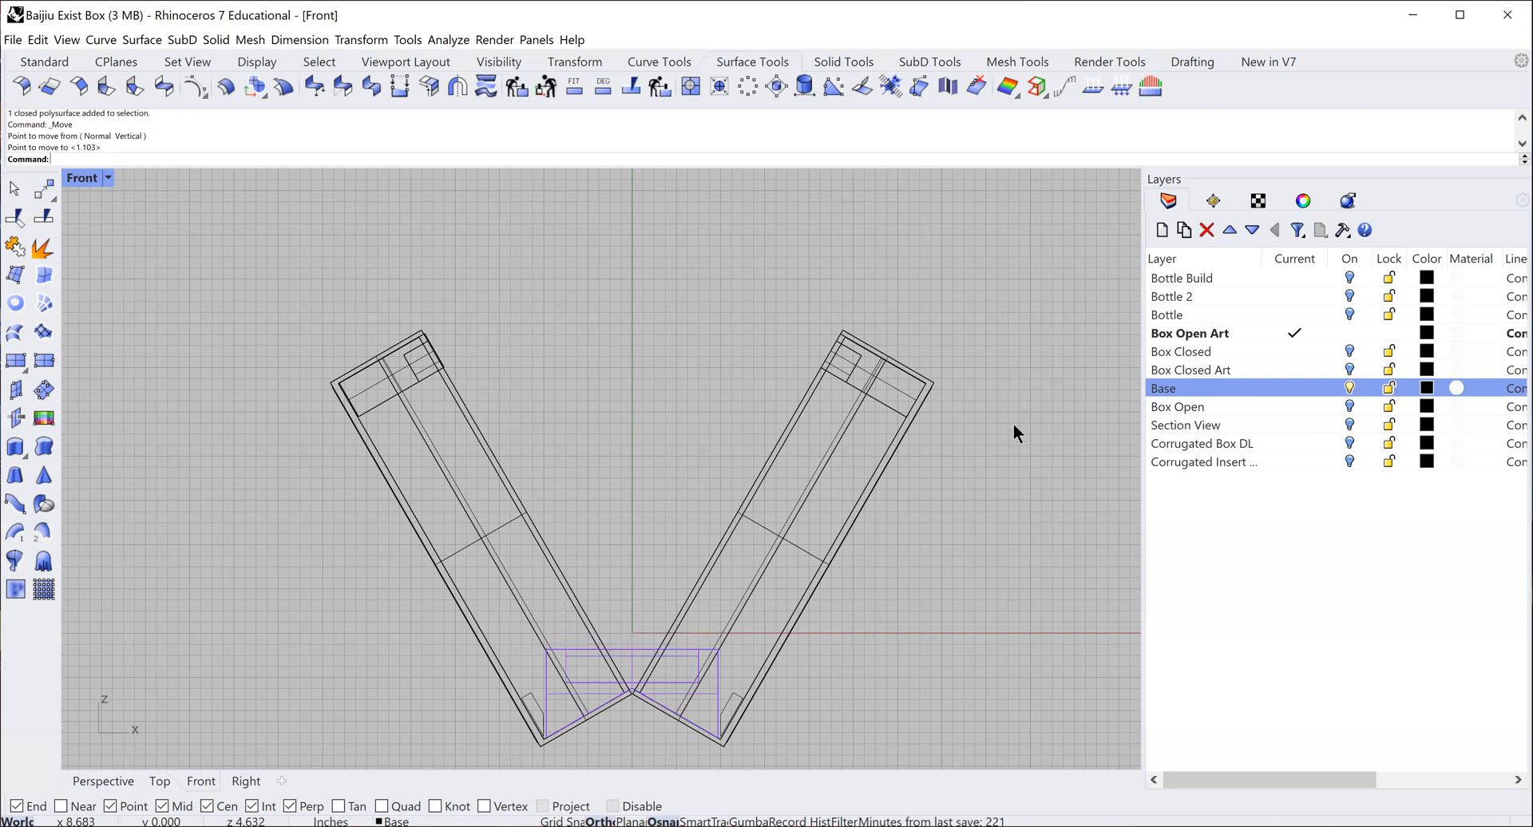
left_click(14, 192)
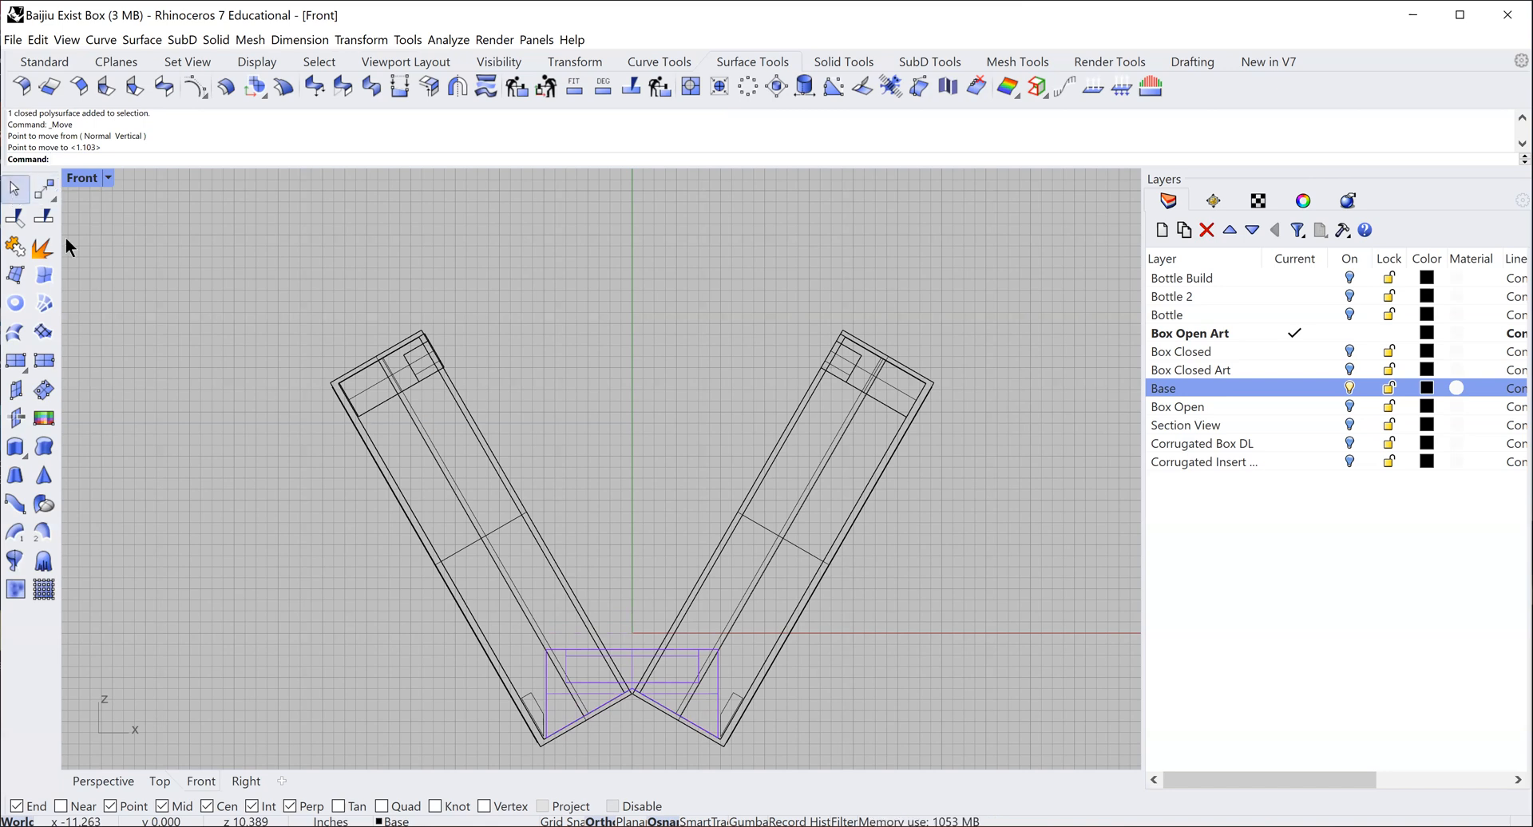
- Make Bottle the current layer to display the bottle, and show the open box assembly from the front
left_click(108, 781)
mouse_move(835, 631)
right_mouse_down()
mouse_move(836, 671)
mouse_move(859, 653)
mouse_move(692, 686)
mouse_move(654, 683)
mouse_move(551, 623)
mouse_move(764, 573)
mouse_move(792, 614)
right_mouse_up()
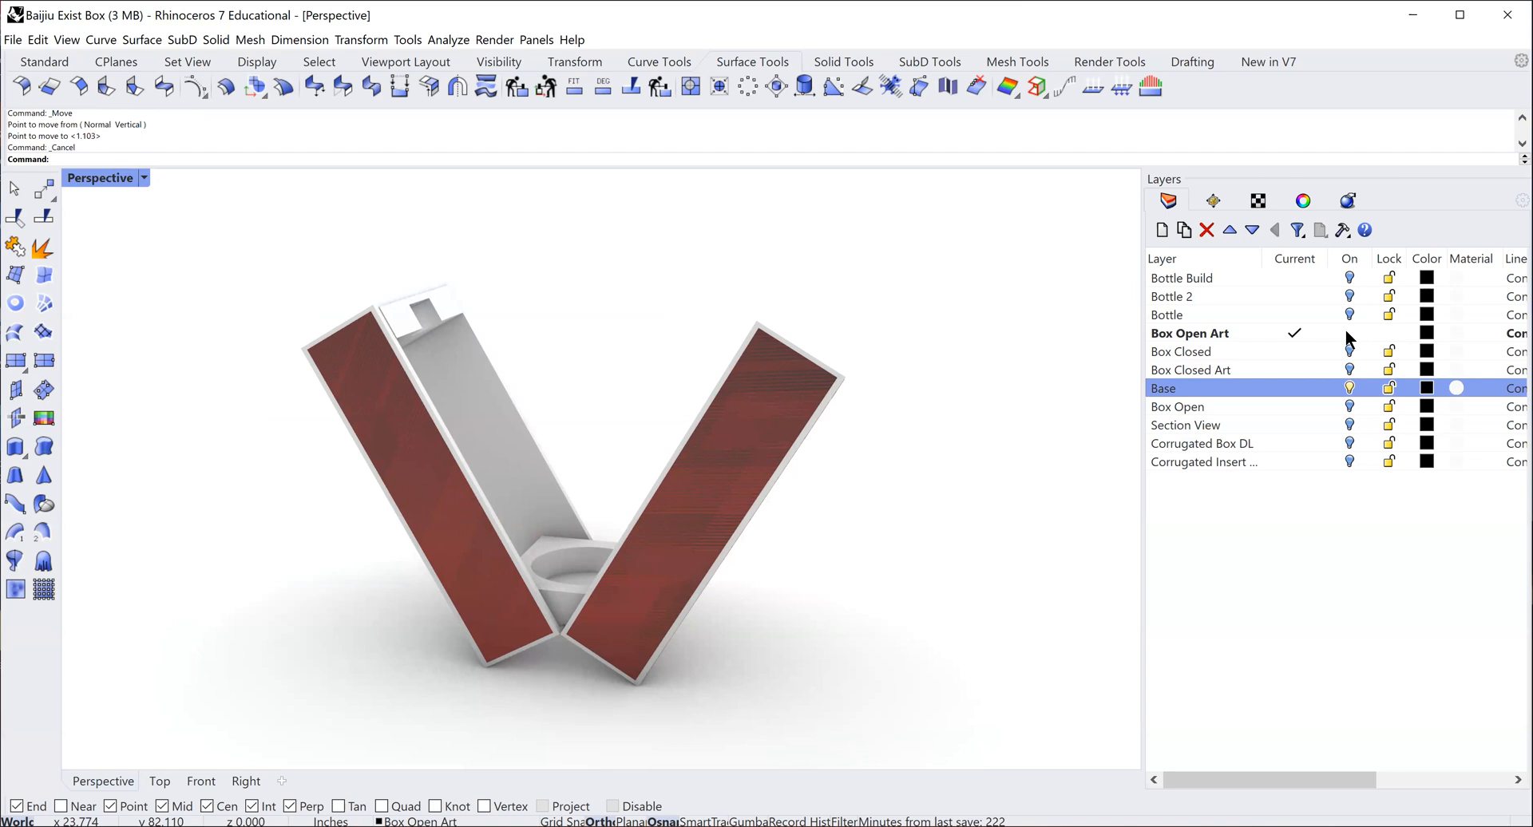
left_click(1293, 314)
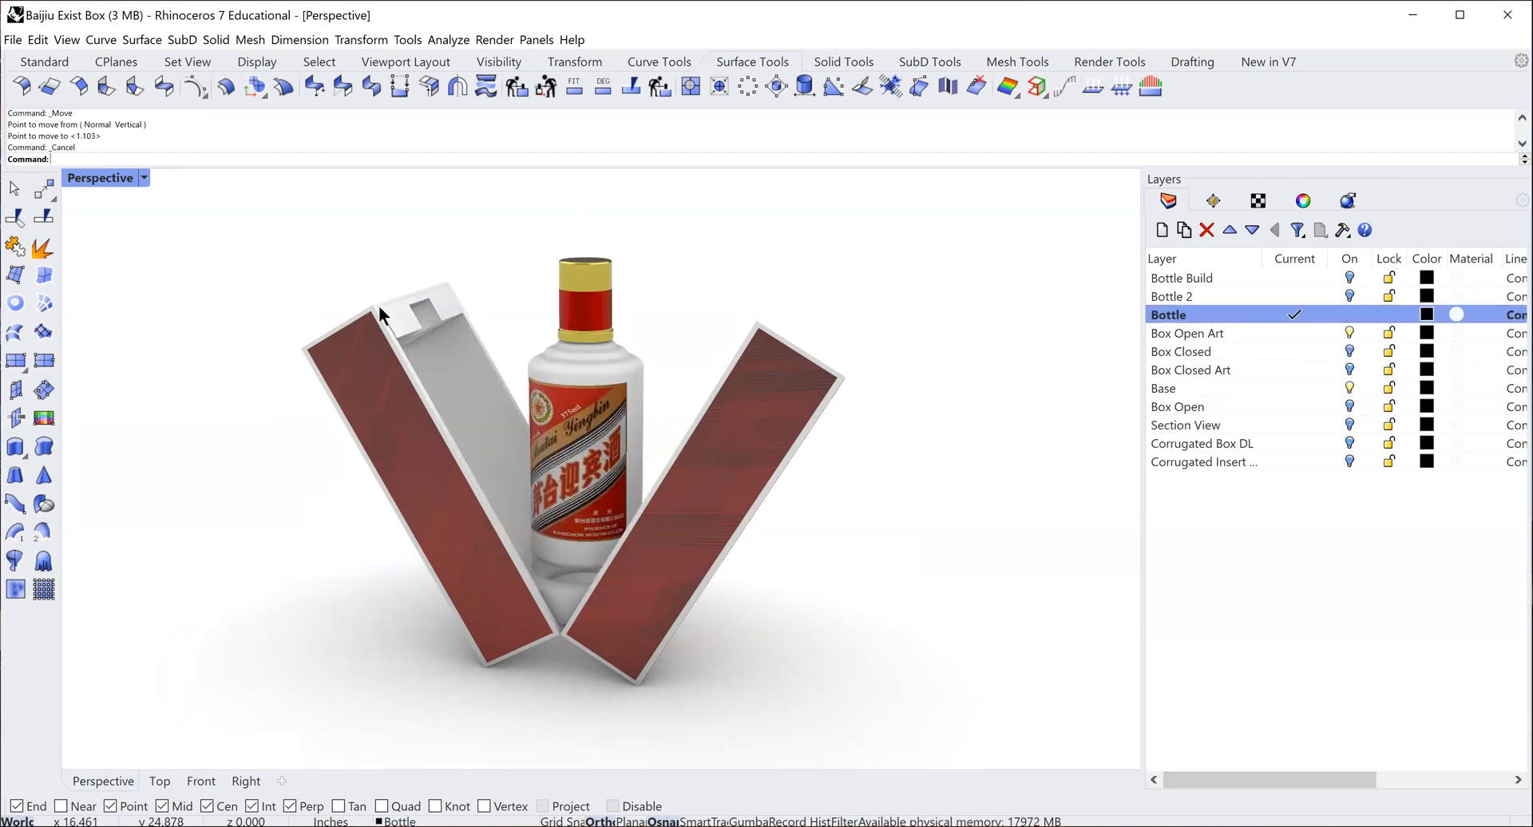
left_click(14, 193)
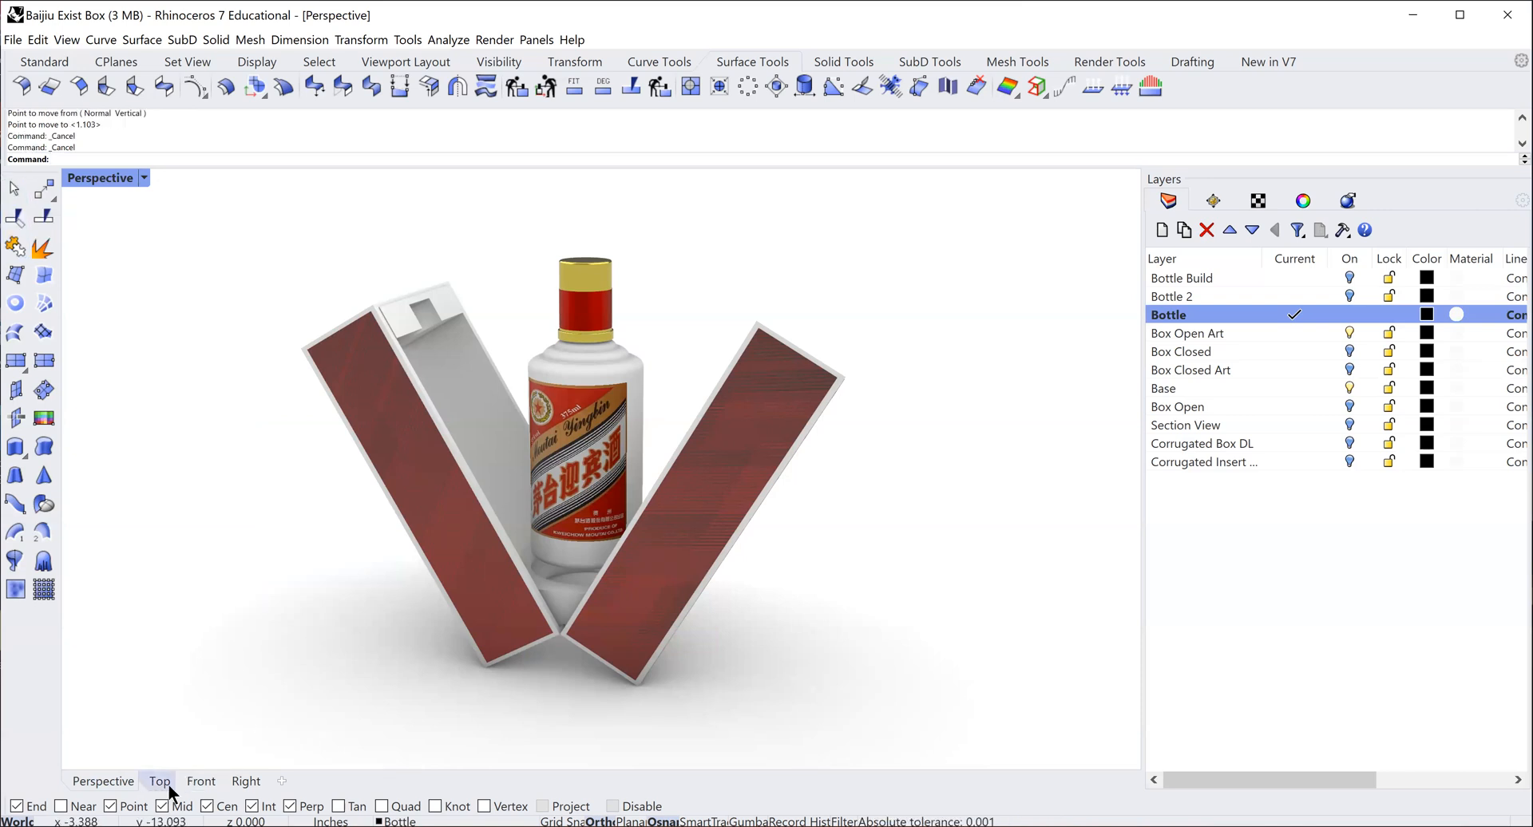
left_click(200, 781)
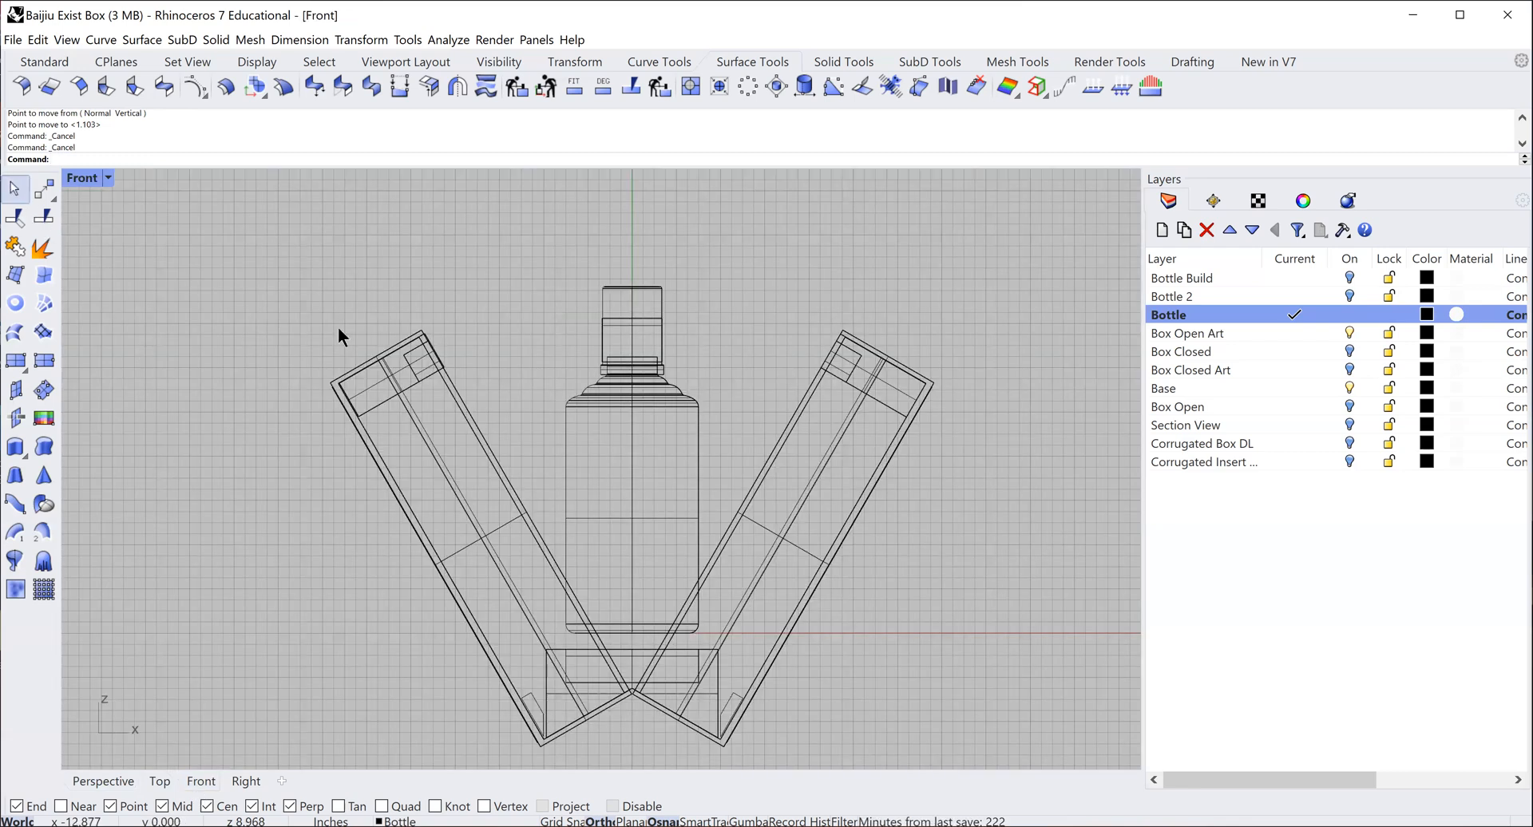
left_click_drag(279, 304, 947, 762)
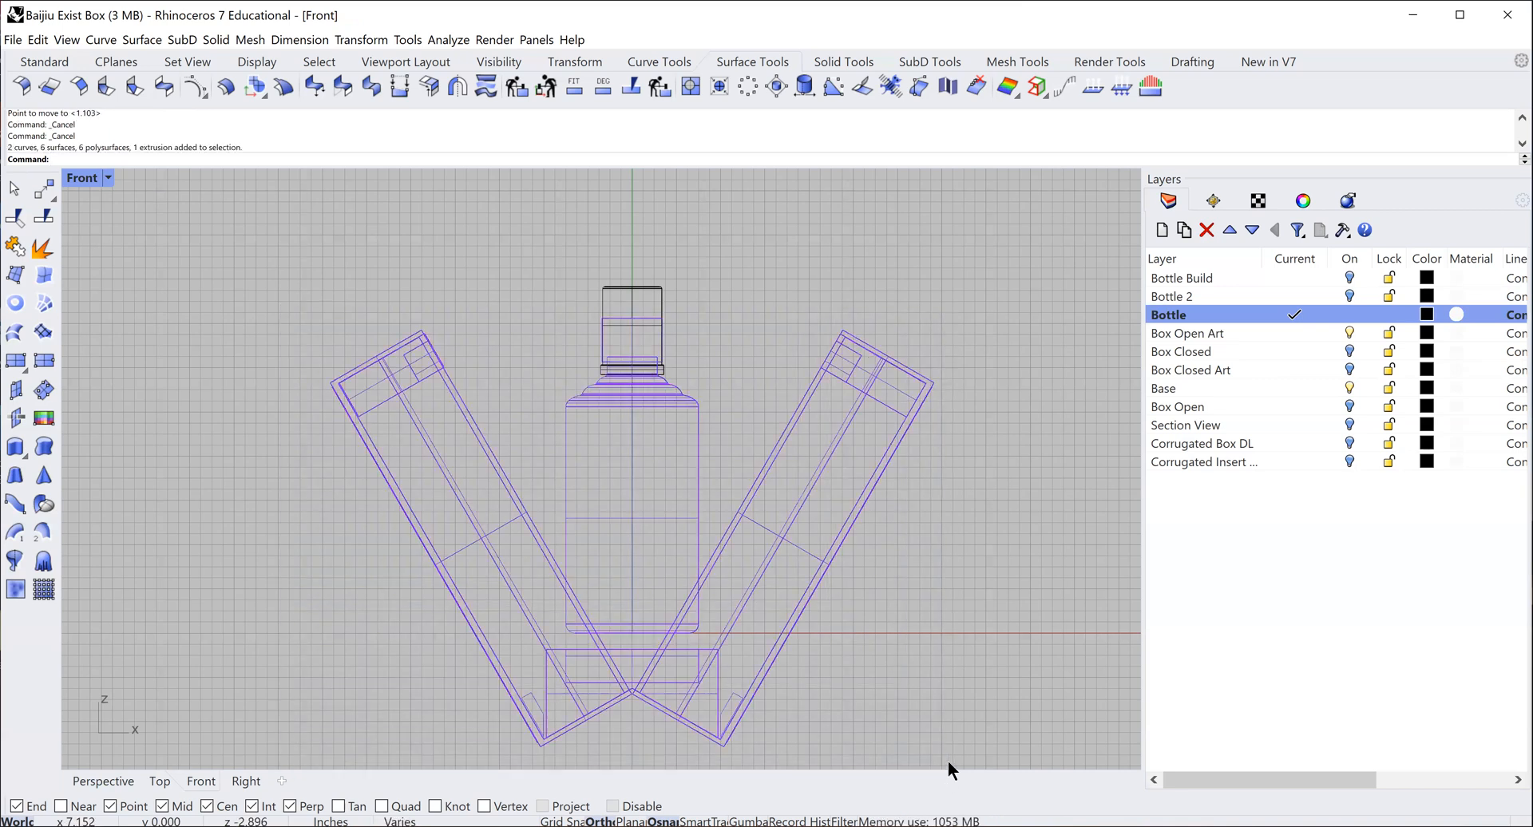
left_click(967, 571)
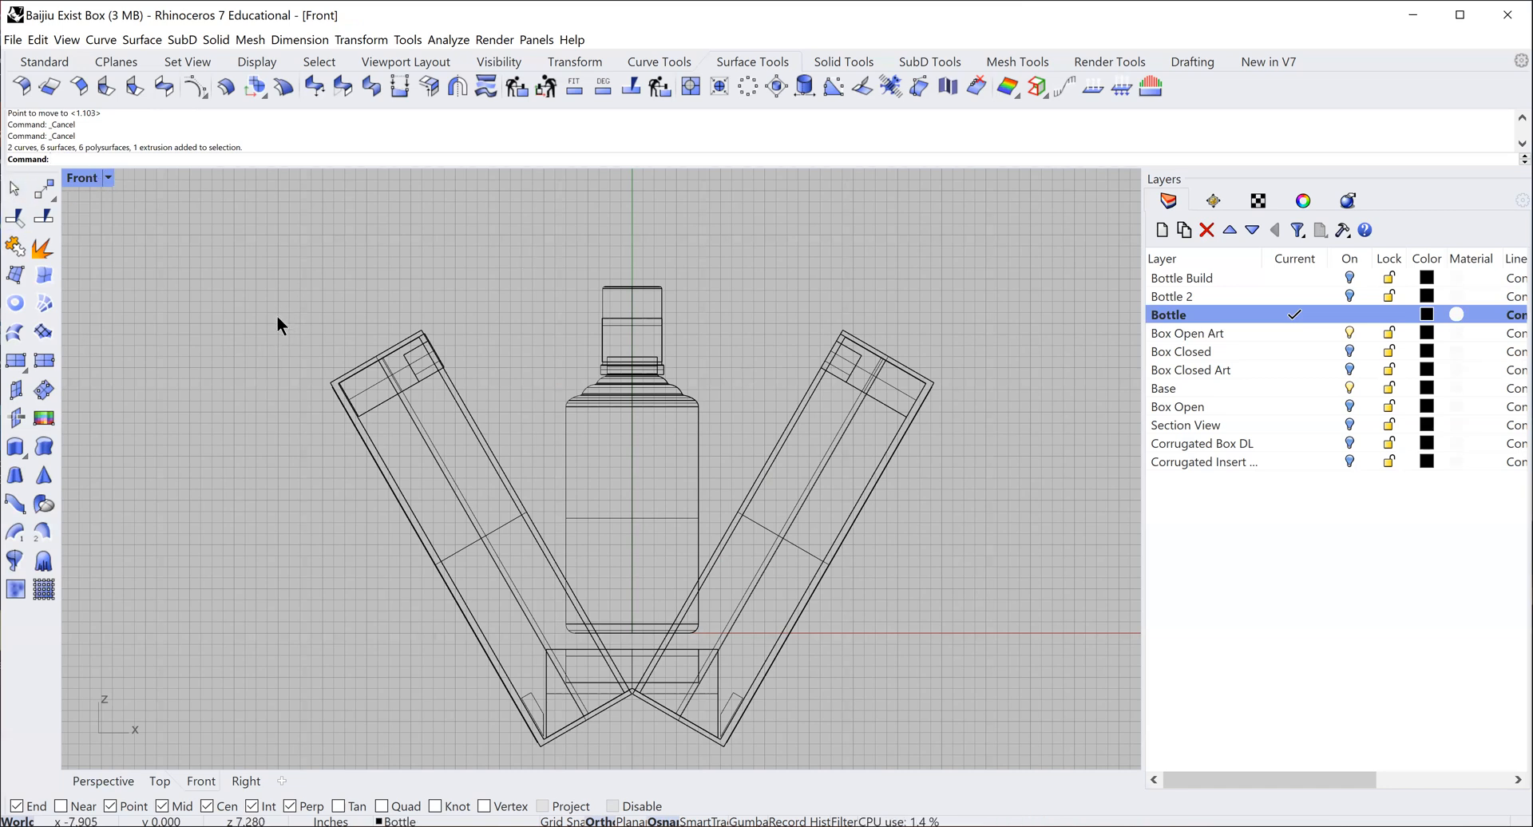
left_click_drag(276, 315, 976, 752)
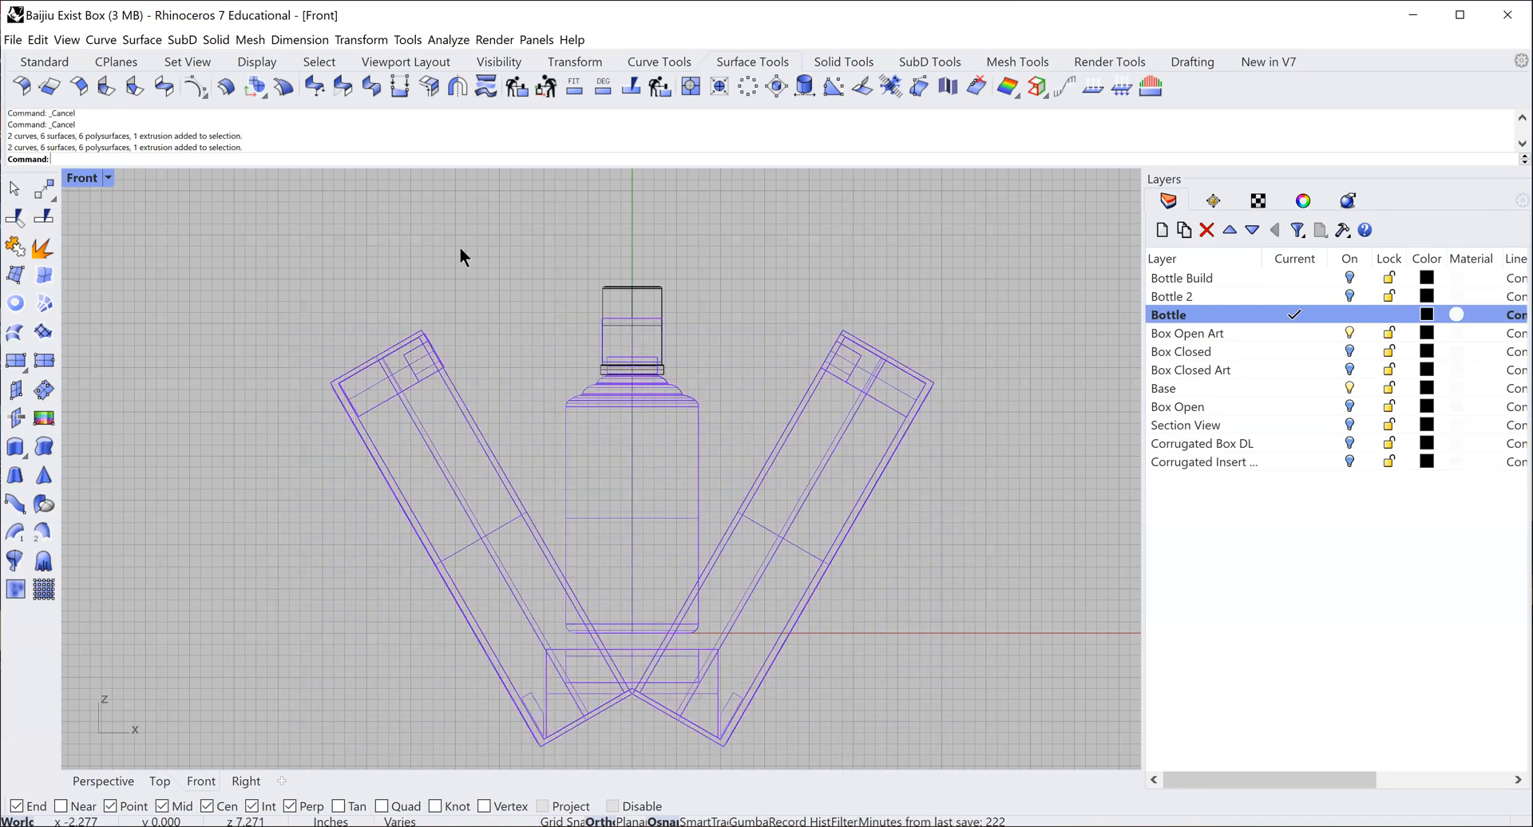
key("Escape")
- Select both box halves and the base without the bottle, and move them straight up about 1.13 inches so the base holds the bottle
left_click_drag(270, 322, 937, 757)
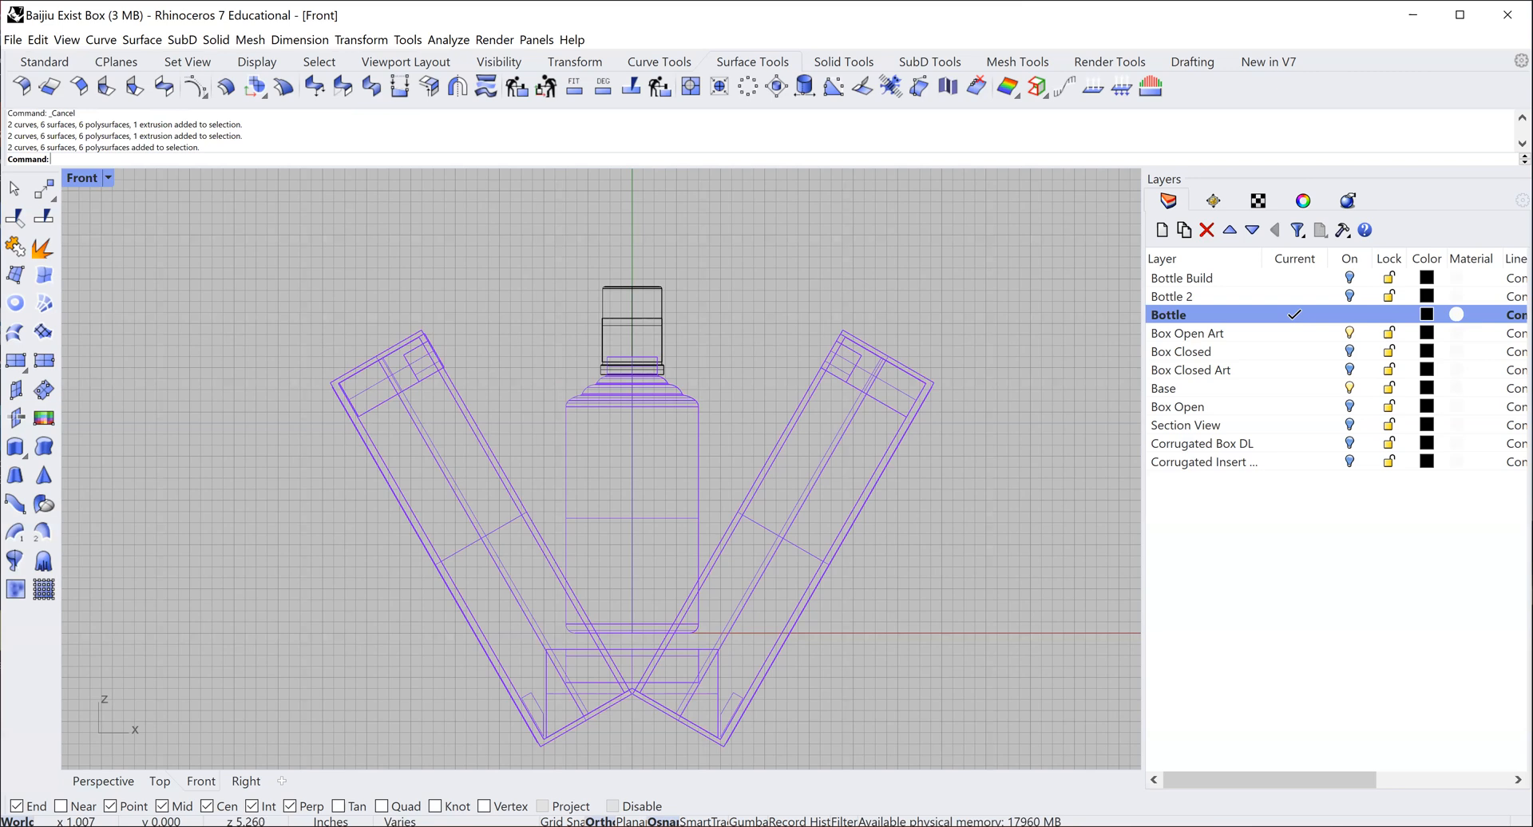
left_click(681, 407, "ctrl")
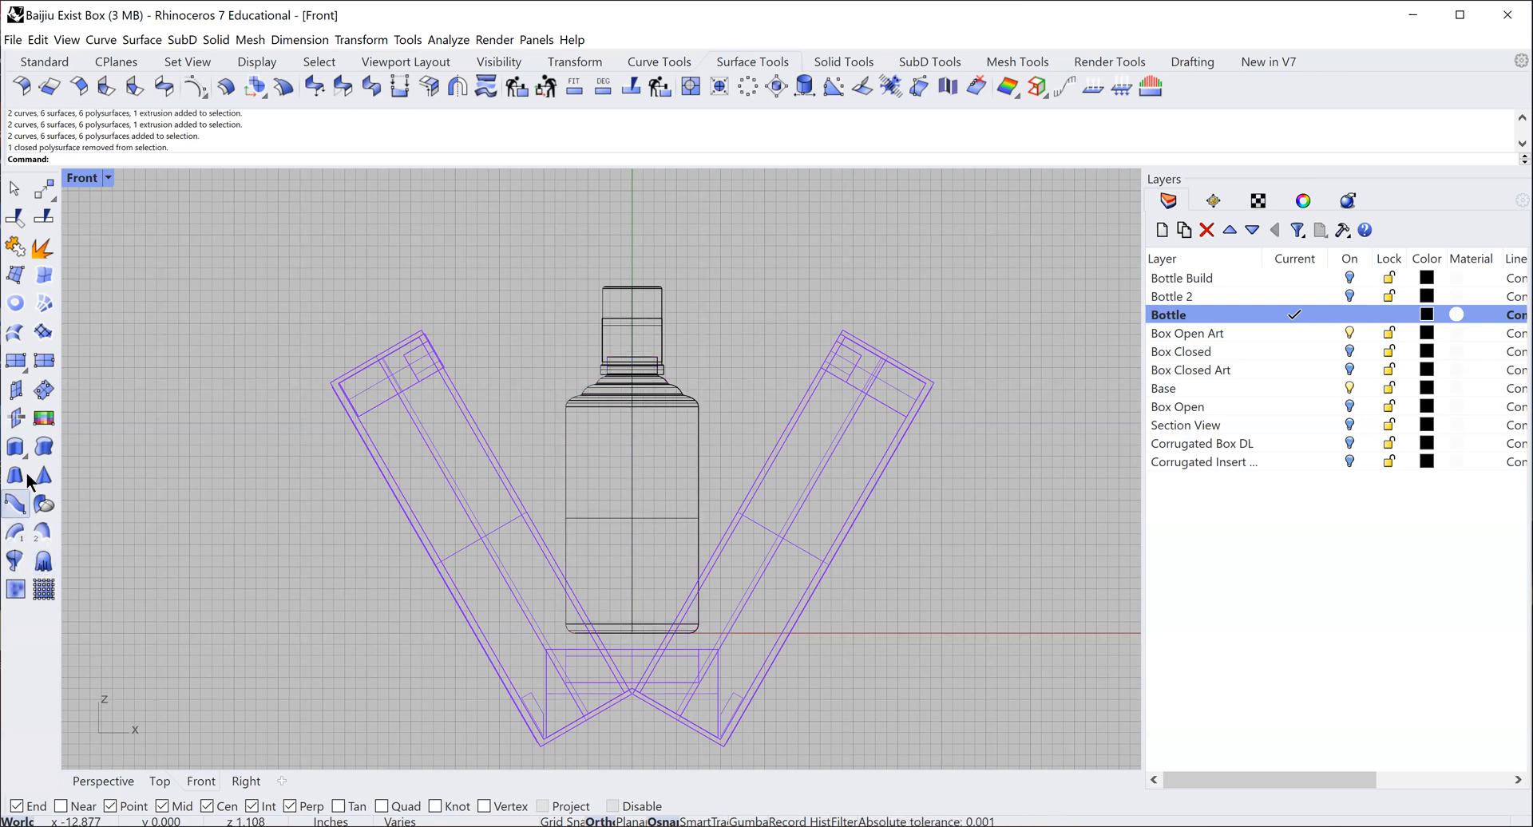
left_click(44, 192)
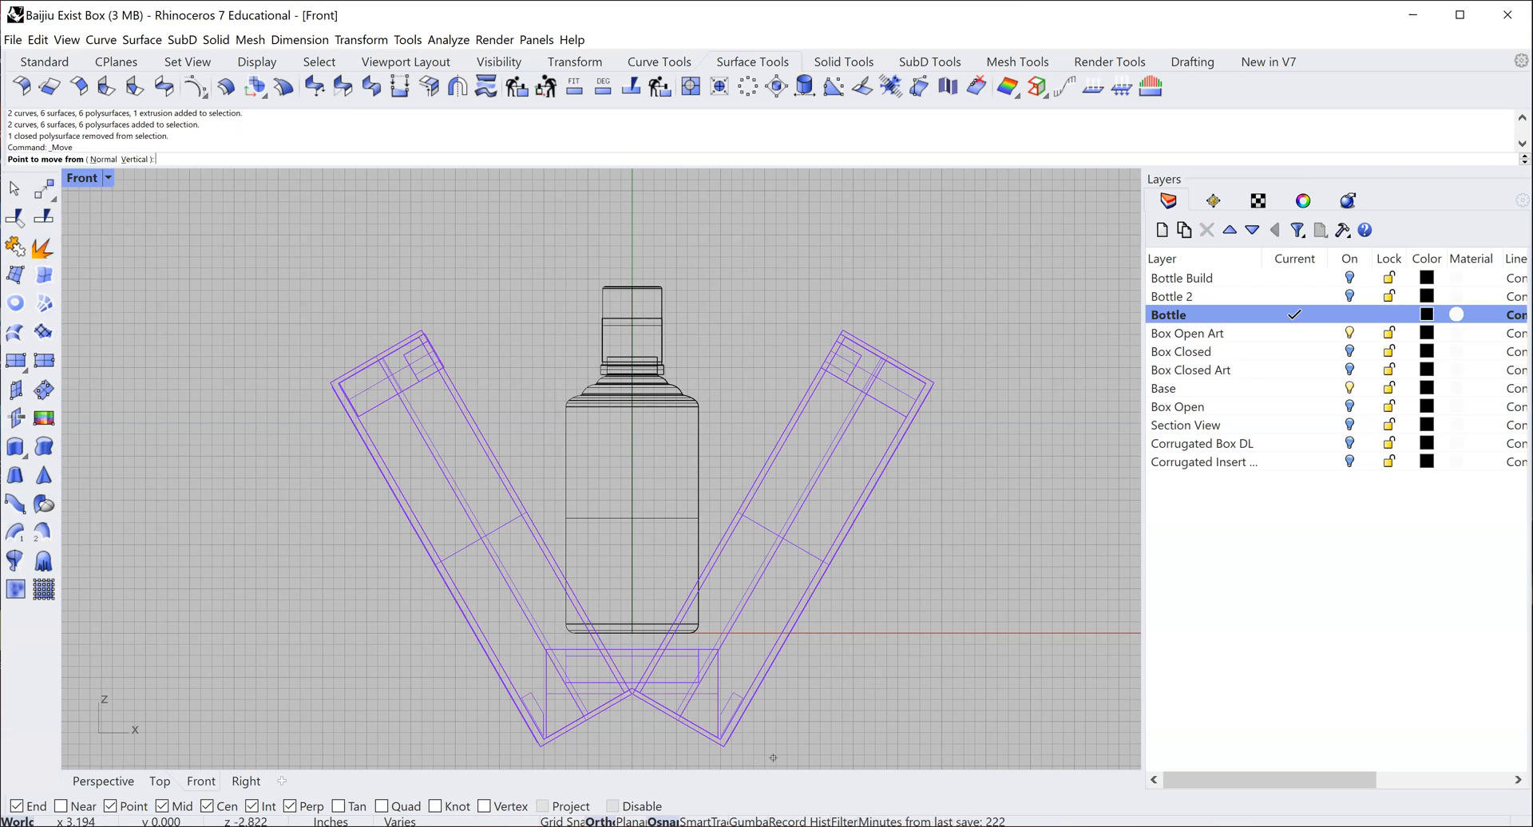
left_click(932, 679)
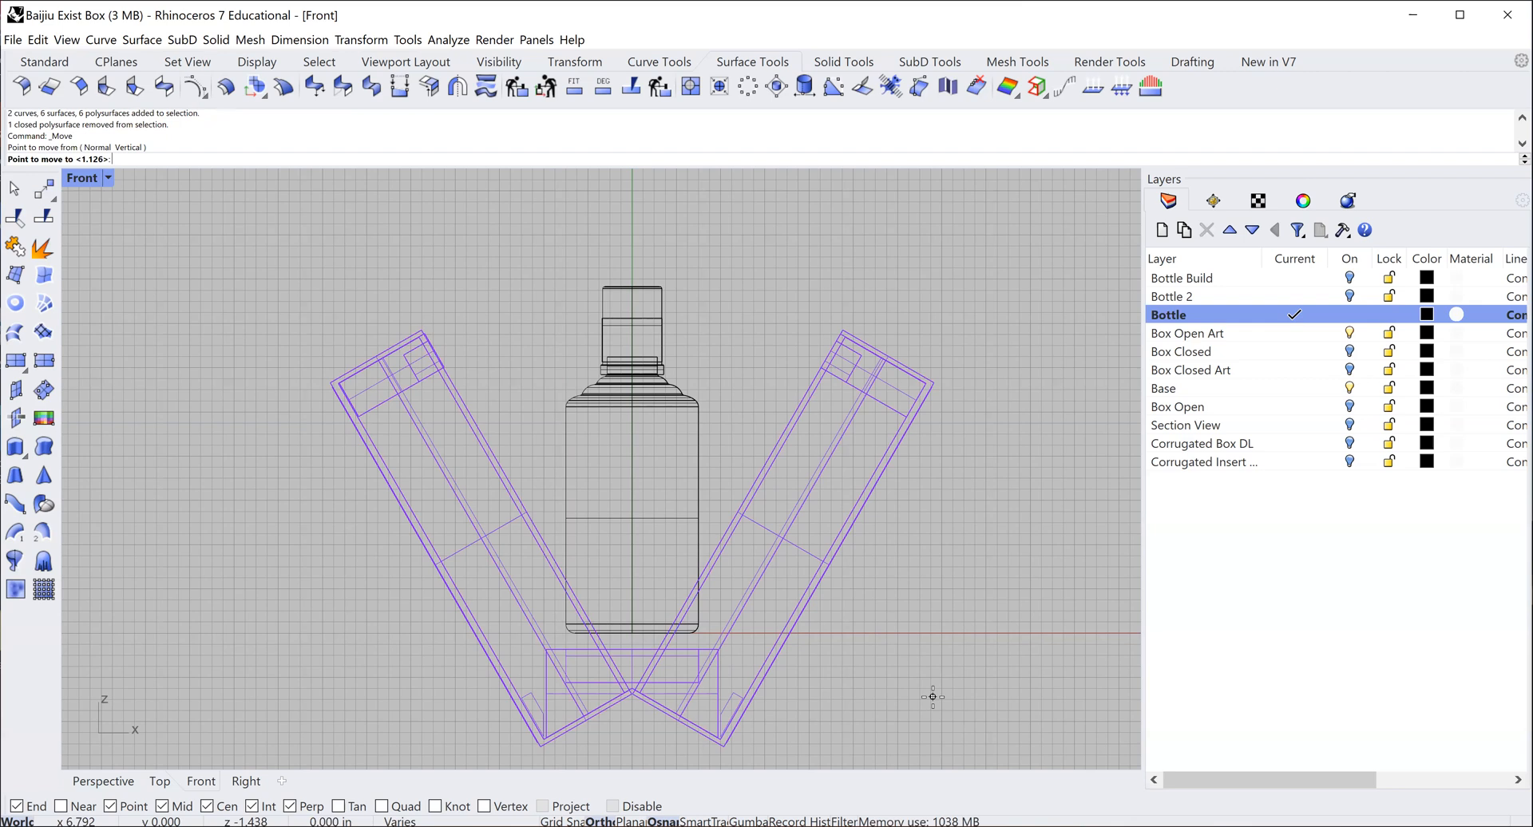
left_click(936, 647)
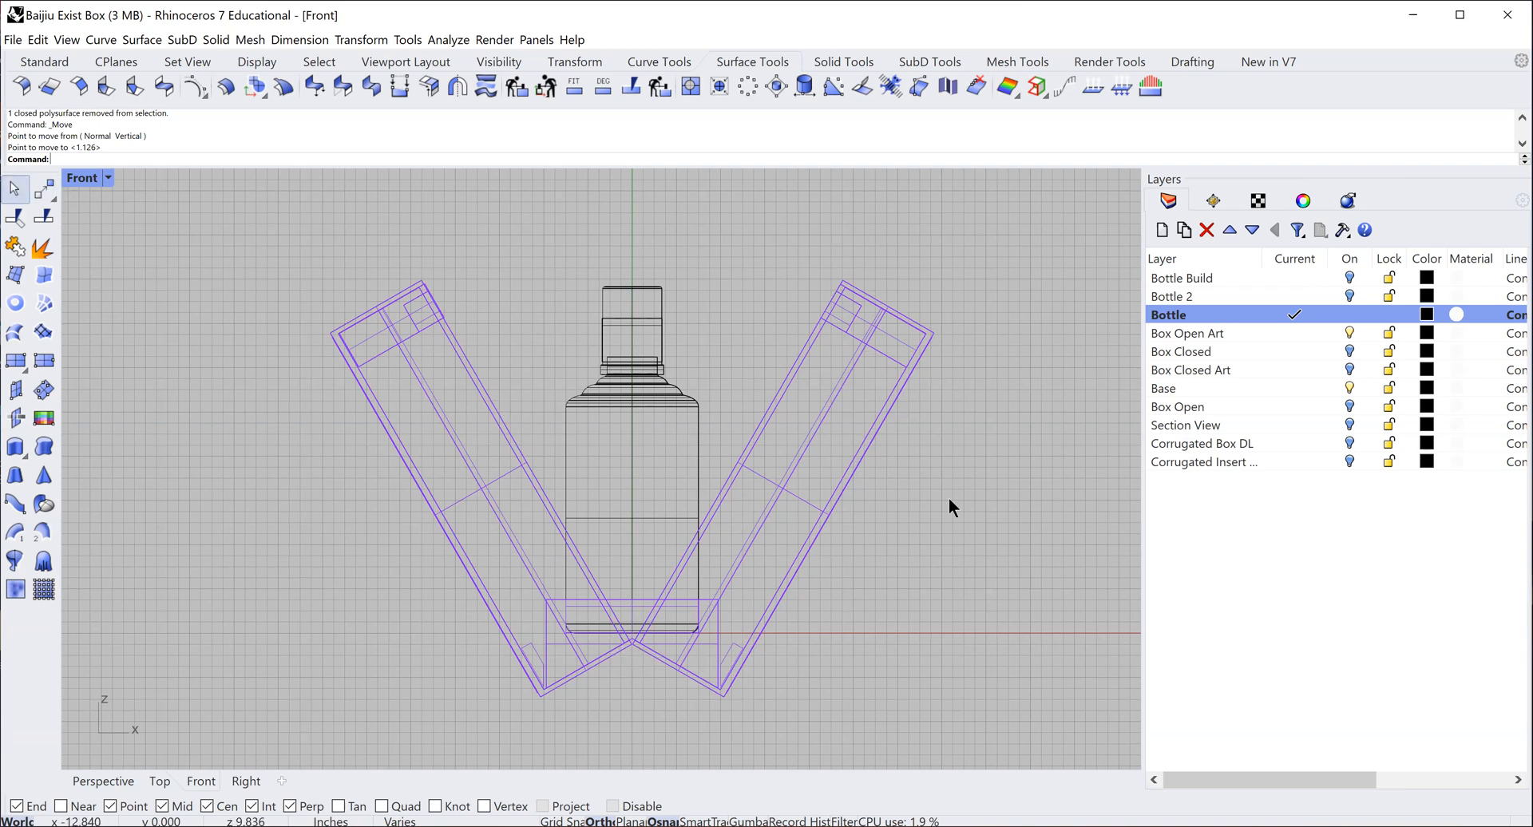
key("Escape")
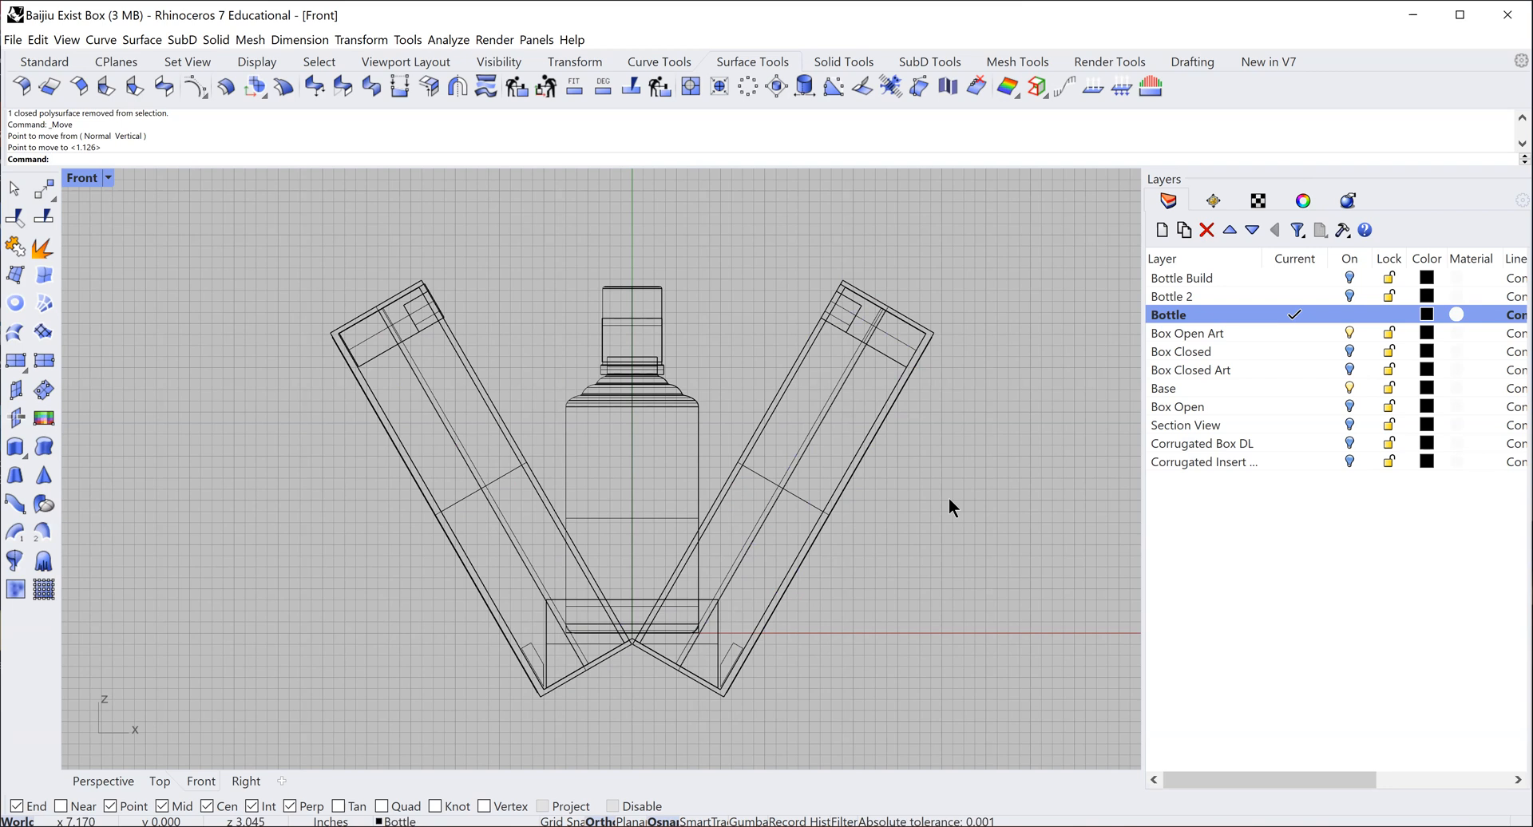
- Examine the bottle seated in the open decorated box from several angles in the perspective view
left_click(106, 782)
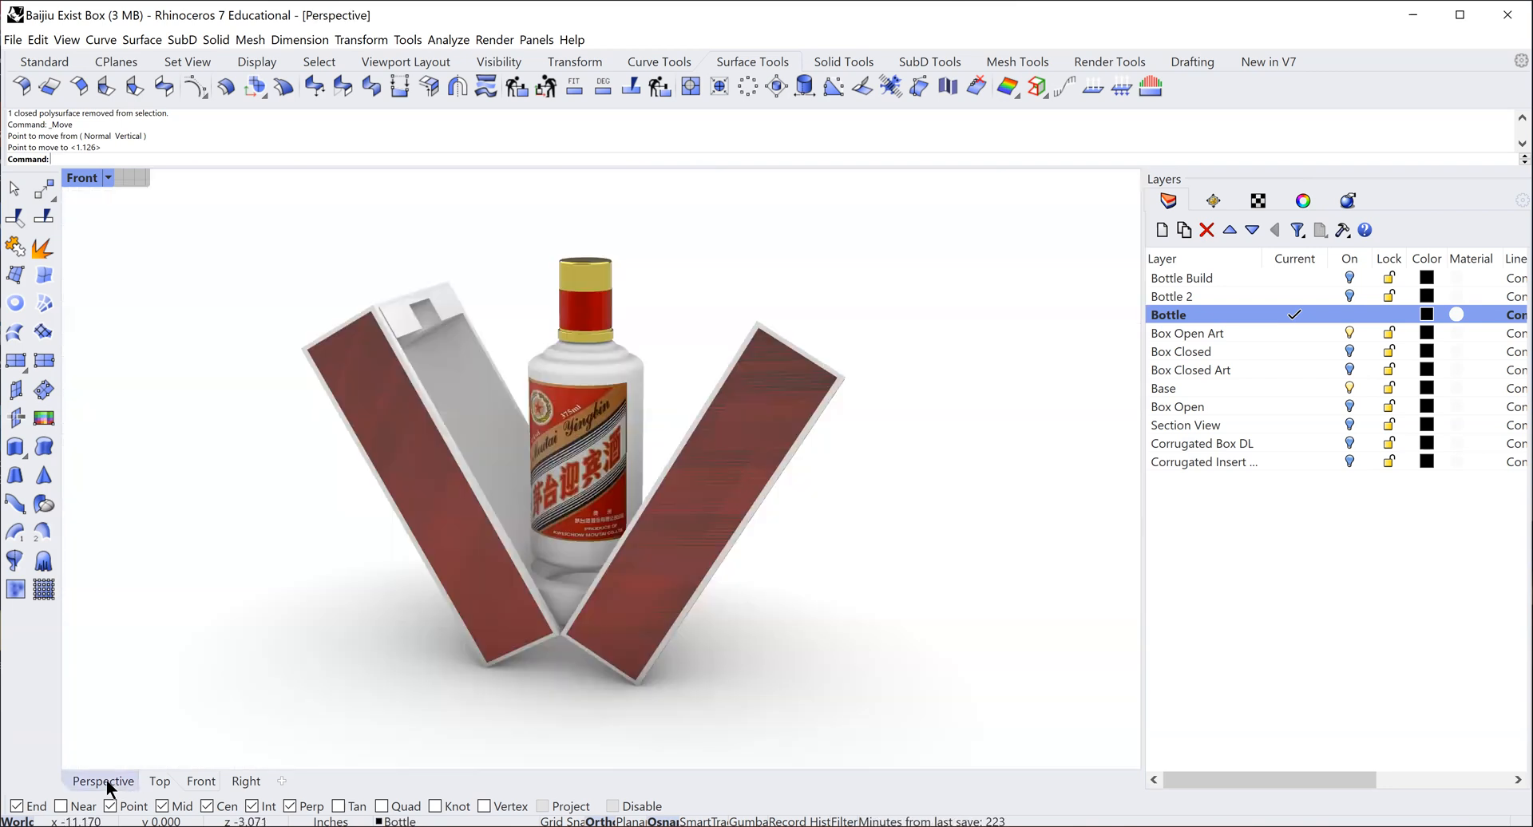
mouse_move(797, 581)
right_mouse_down()
mouse_move(873, 555)
mouse_move(811, 572)
right_mouse_up()
scroll(811, 572, "up", 2)
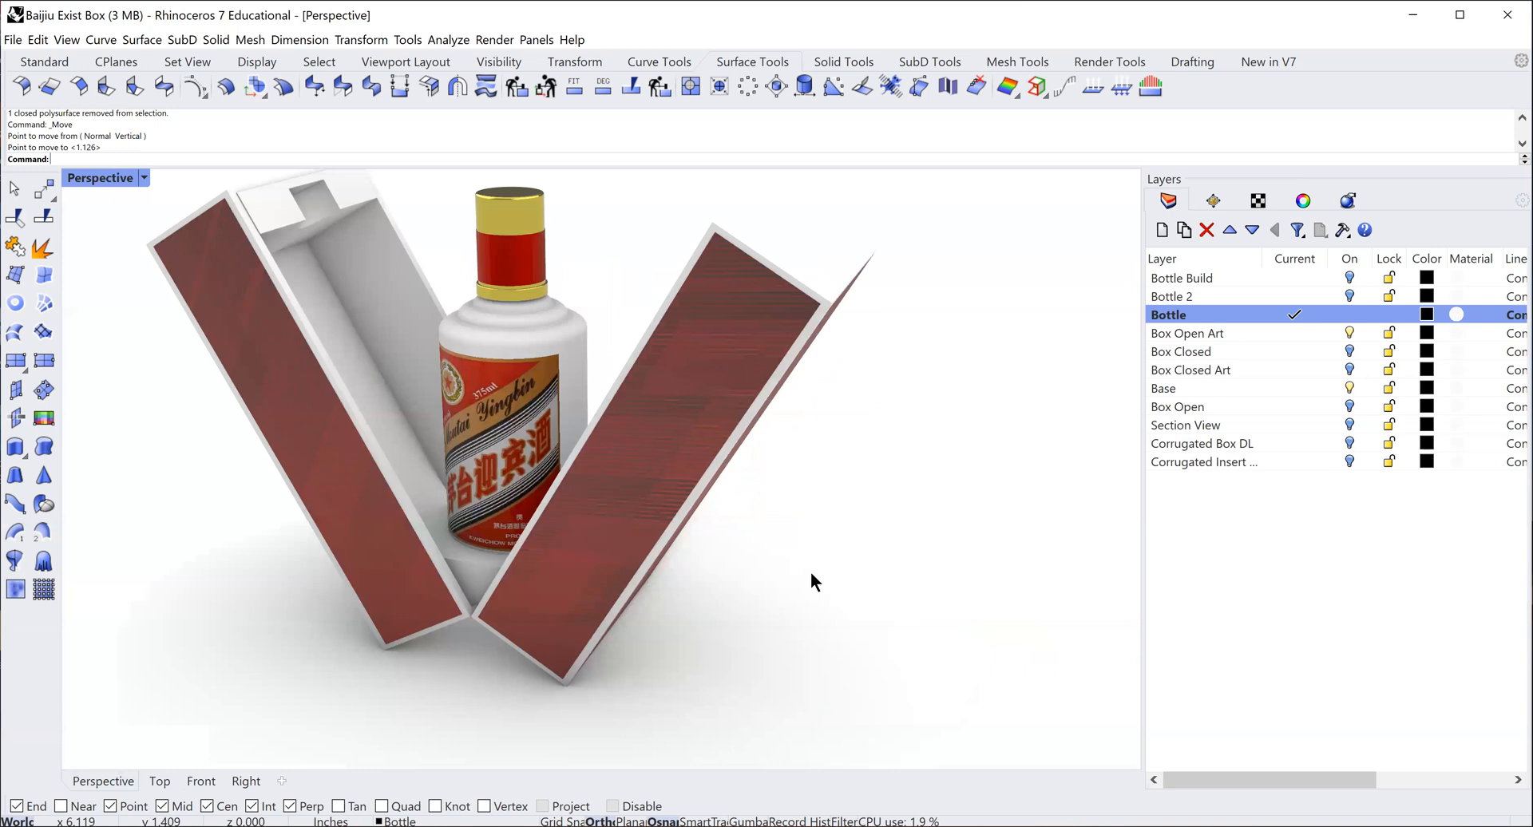
right_click_drag(459, 404, 584, 479, "shift")
mouse_move(960, 626)
right_mouse_down()
mouse_move(938, 618)
mouse_move(951, 602)
mouse_move(947, 620)
right_mouse_up()
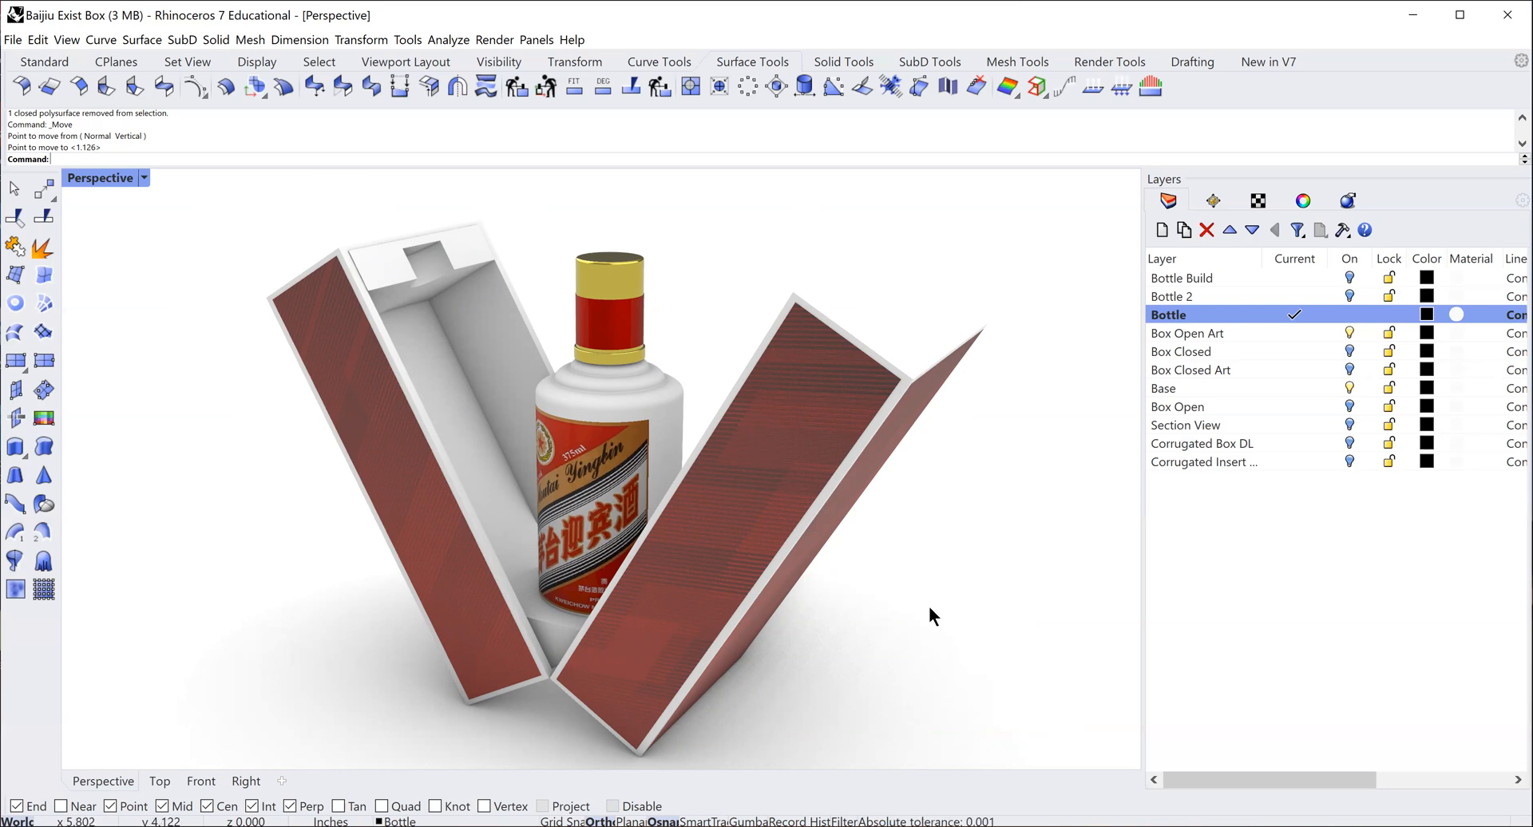
mouse_move(893, 629)
right_mouse_down()
mouse_move(879, 631)
mouse_move(908, 632)
right_mouse_up()
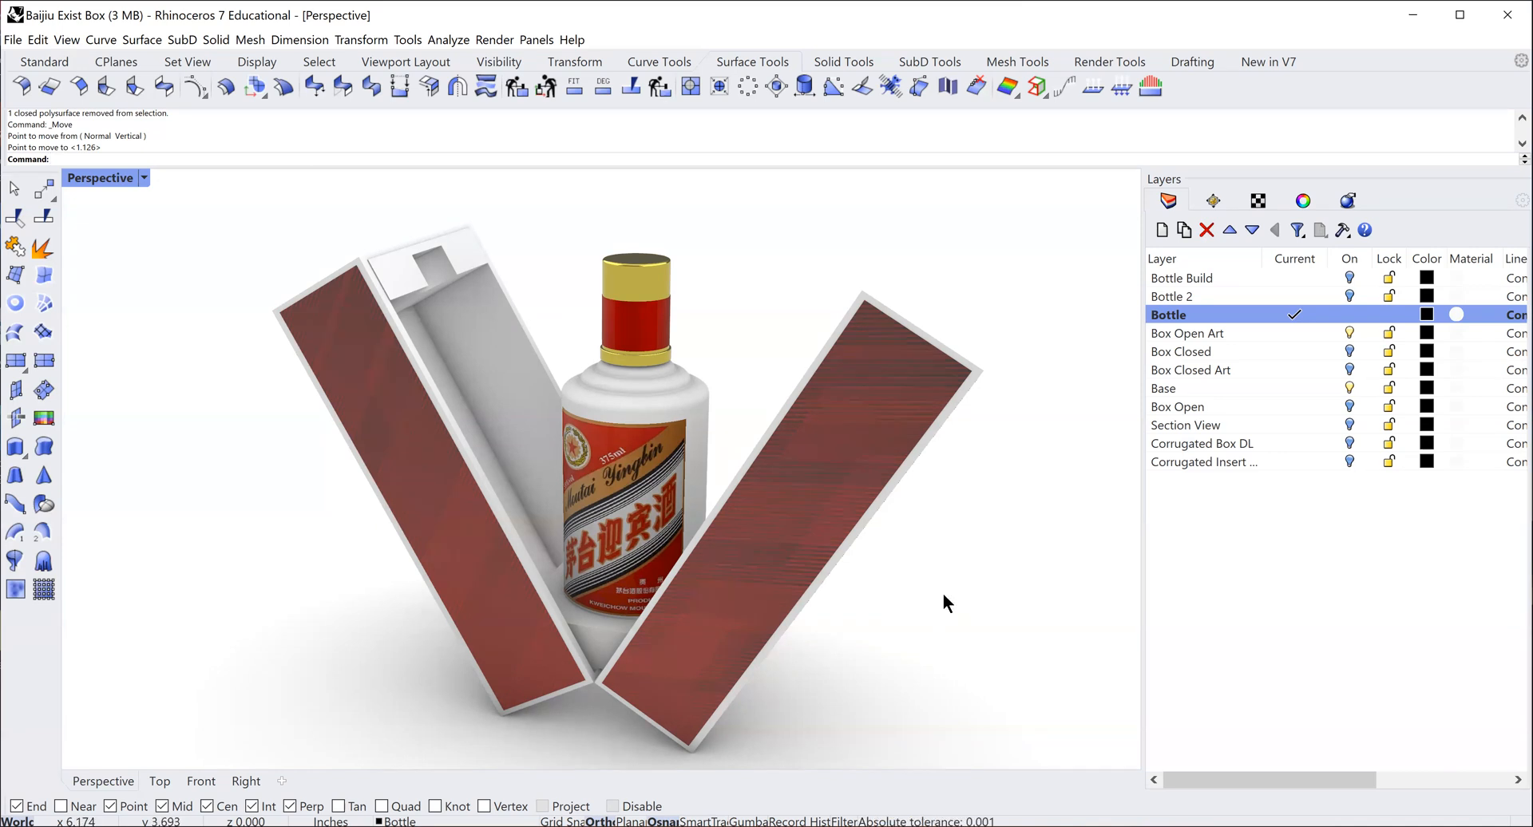
mouse_move(944, 594)
right_mouse_down()
mouse_move(907, 599)
mouse_move(932, 592)
right_mouse_up()
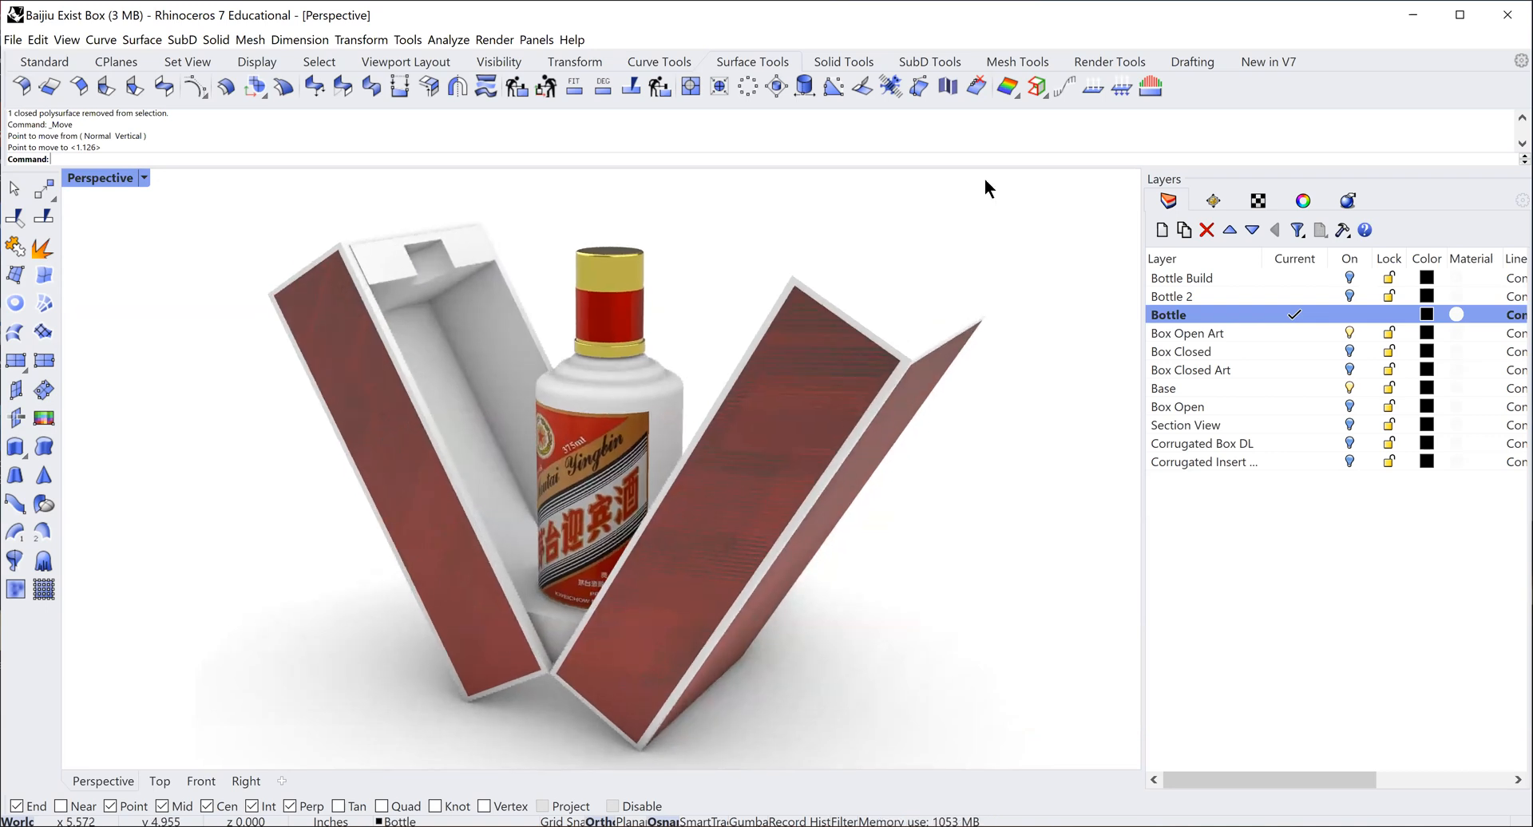